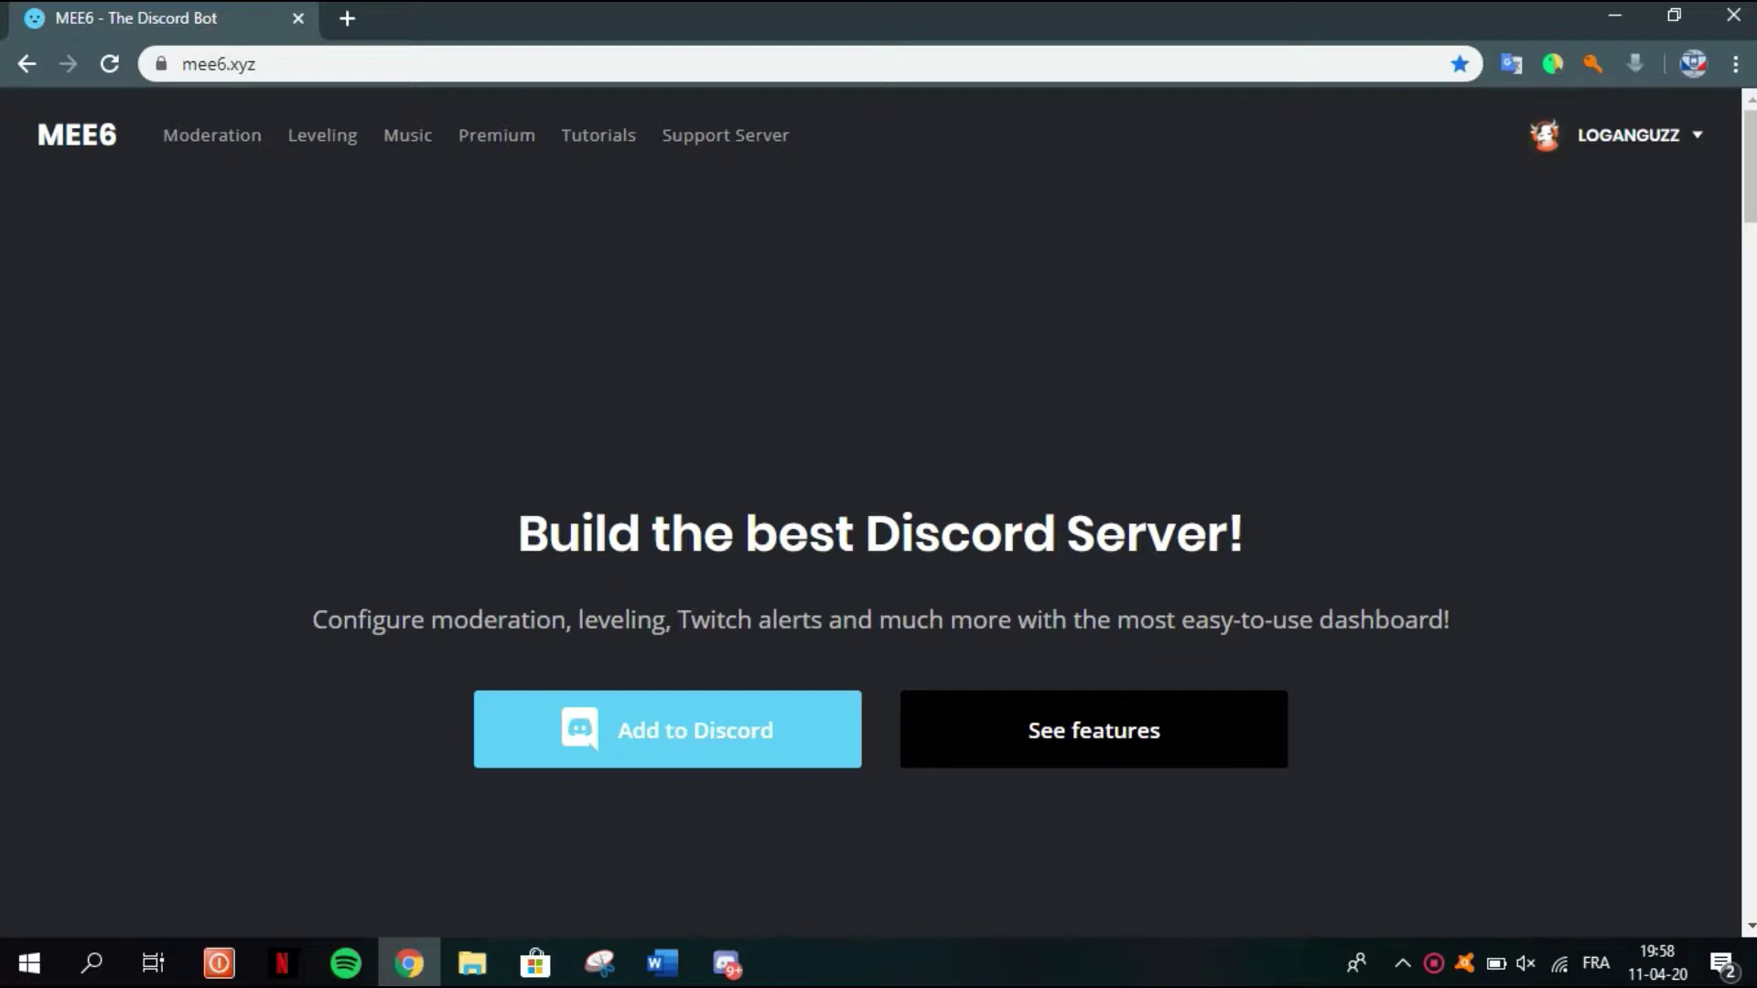
Add MEE6 to Discord by opening the dashboard of the "serveur test" server
click(667, 729)
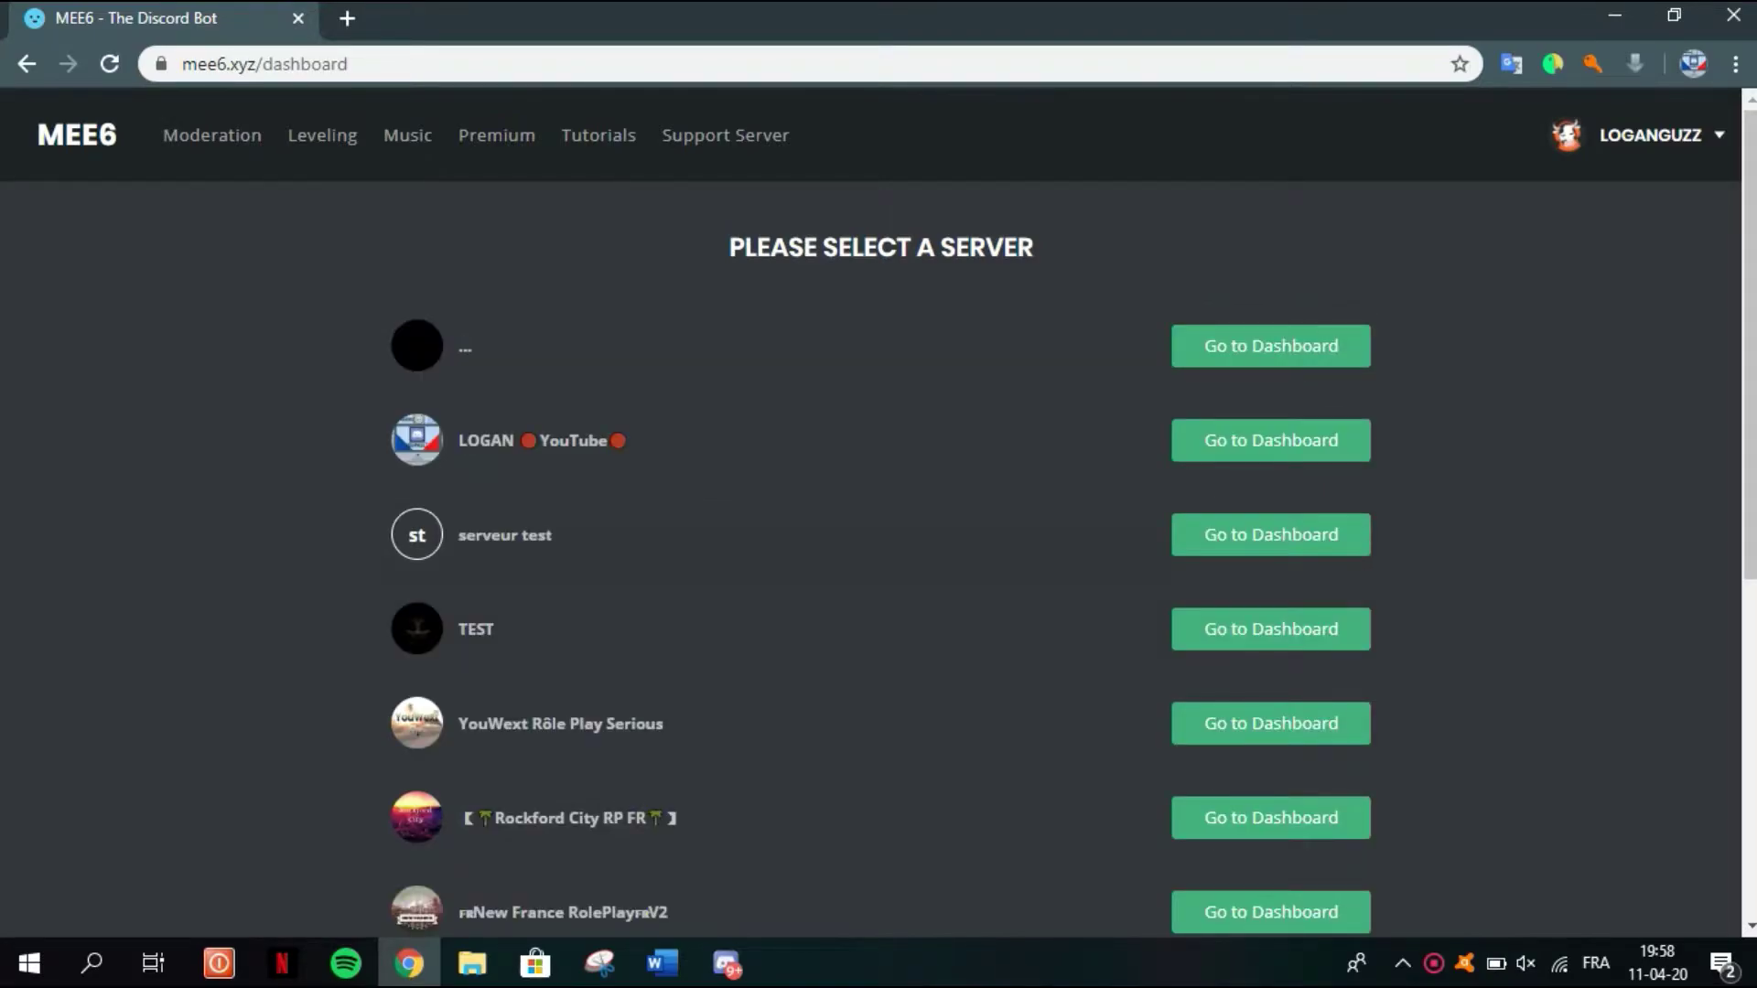
click(1272, 534)
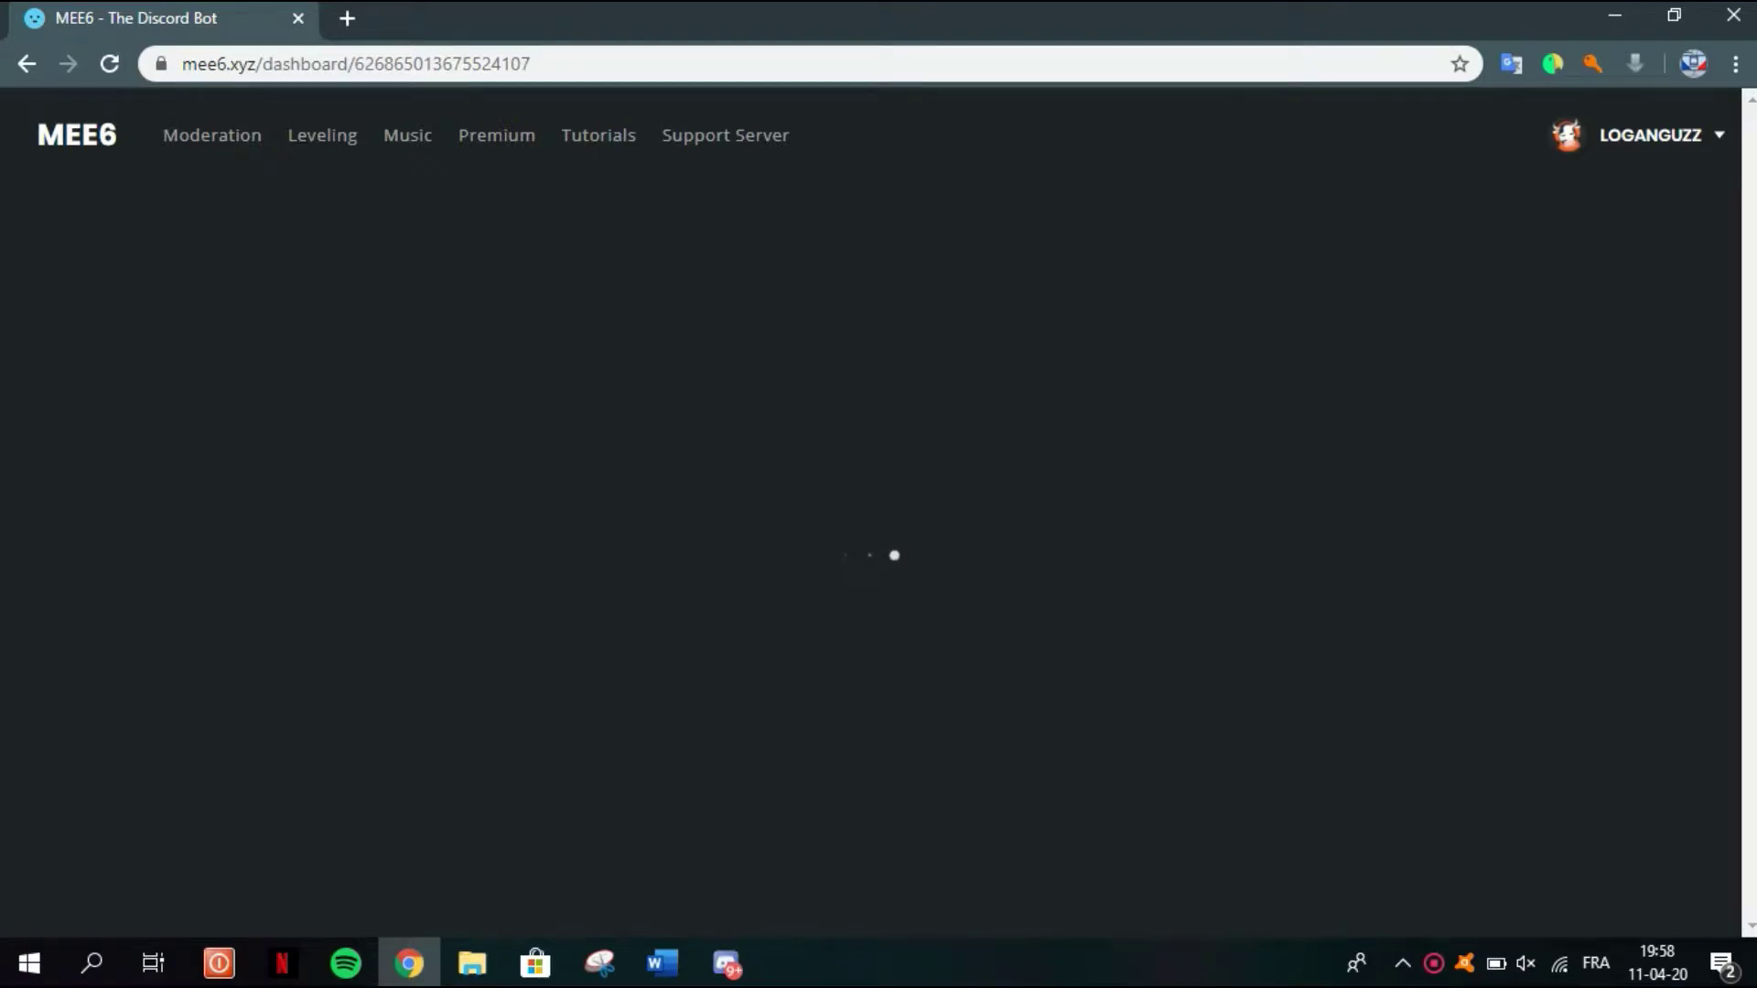
Switch to Discord and assign the "bot" role to the MEE6 member of the server
key(alt+Tab)
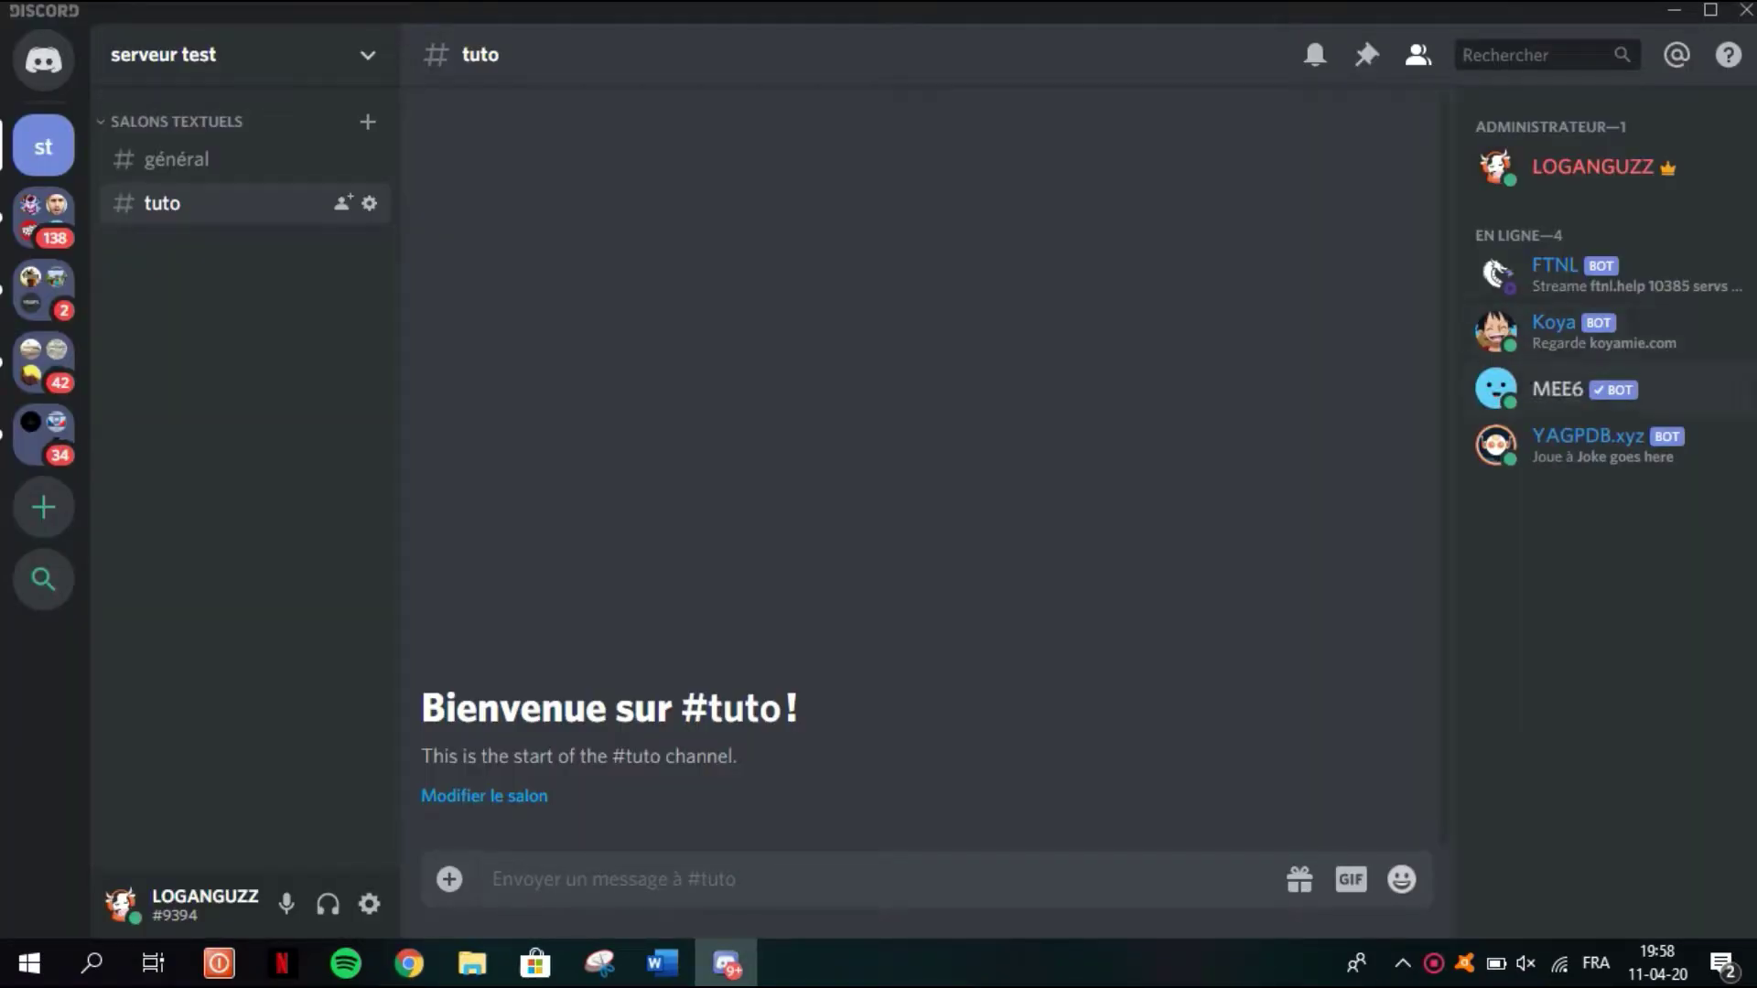
right_click(1560, 388)
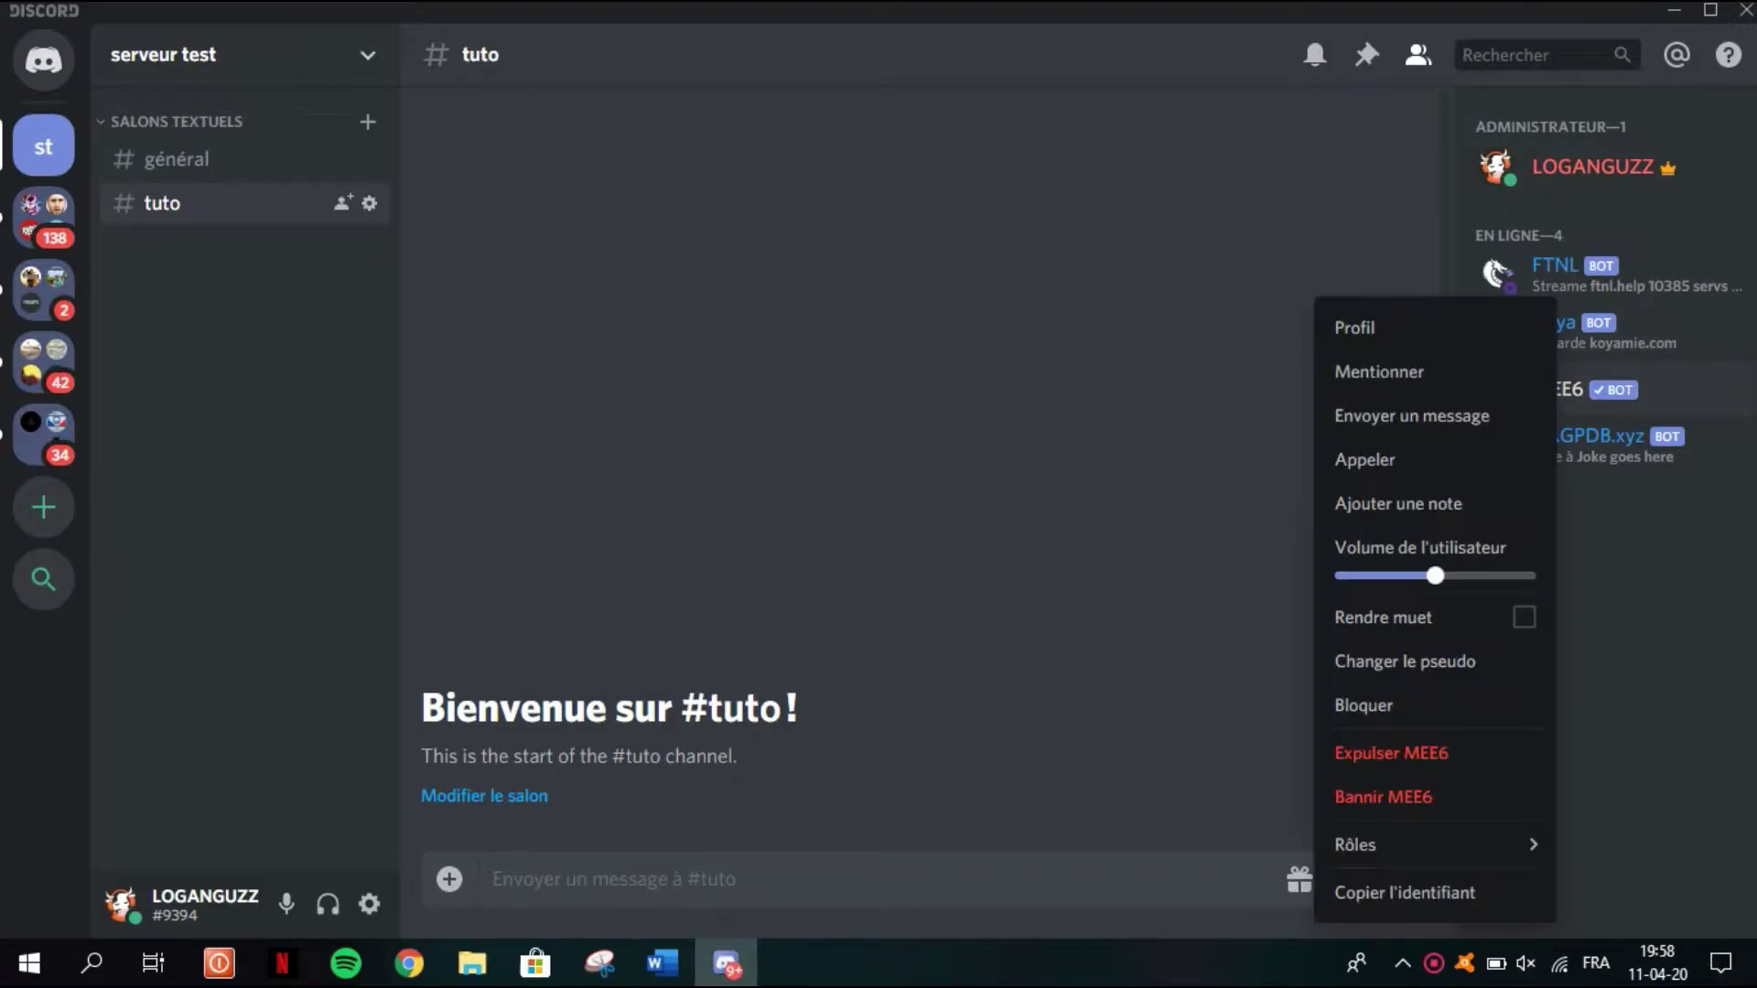
mouse_move(1427, 845)
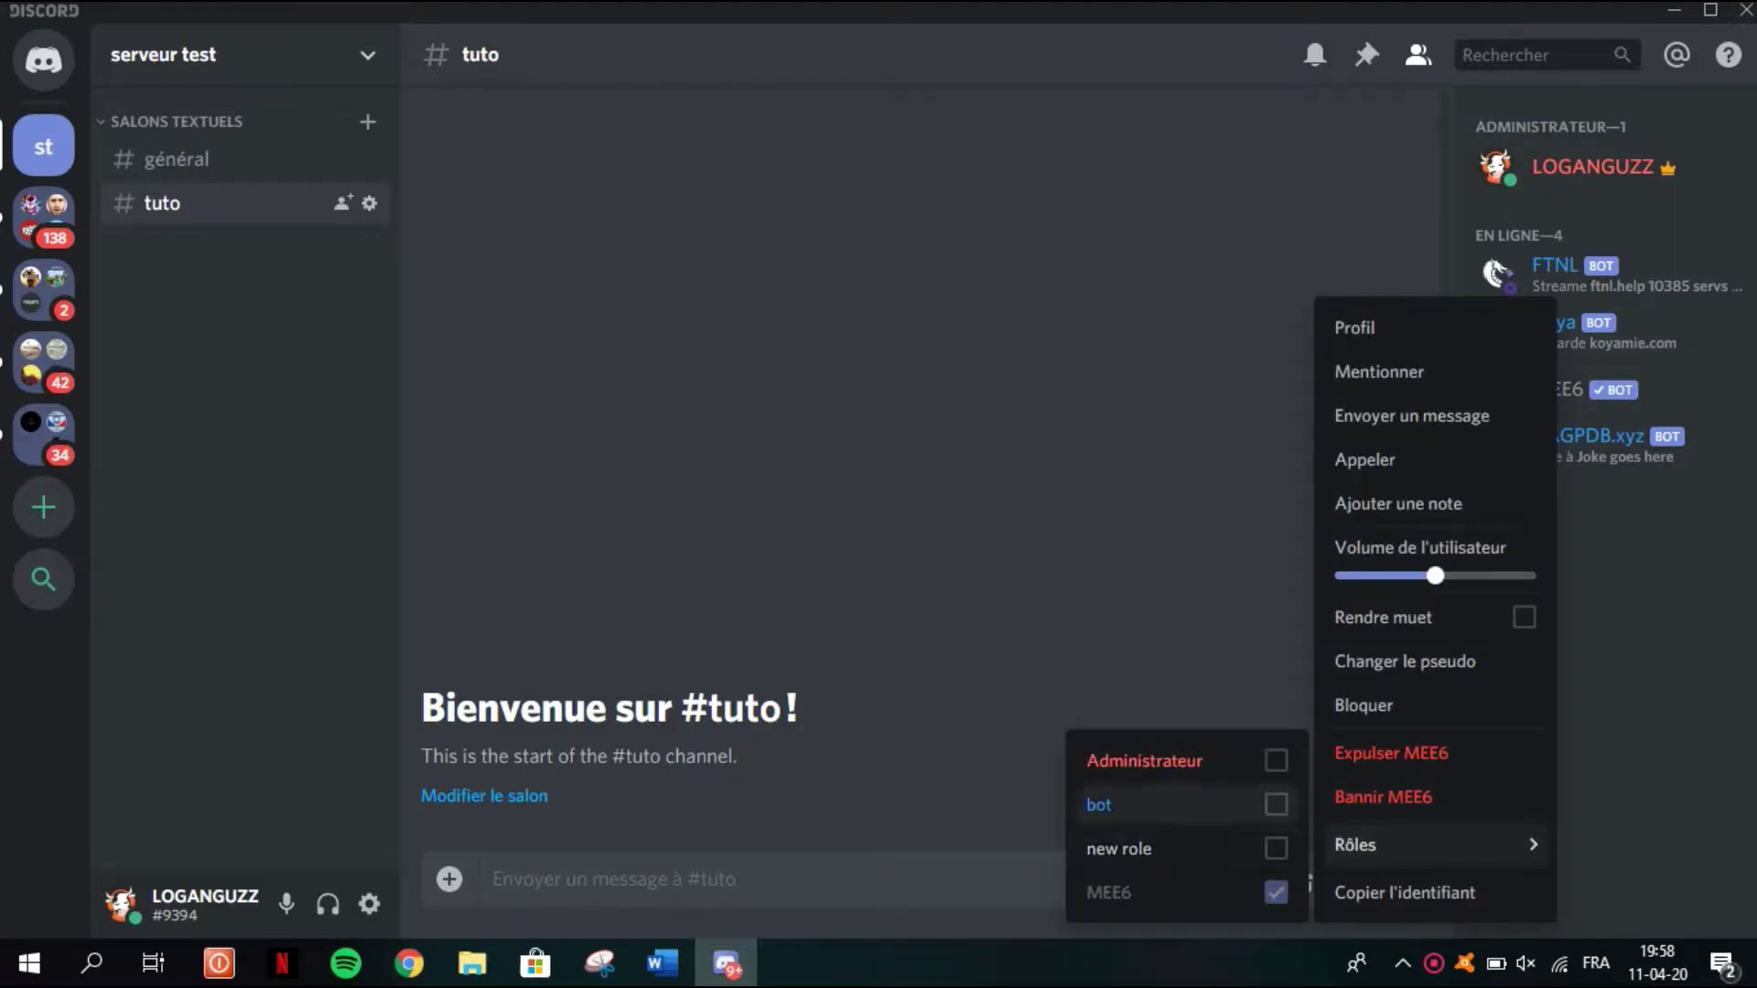
click(1275, 805)
key(Escape)
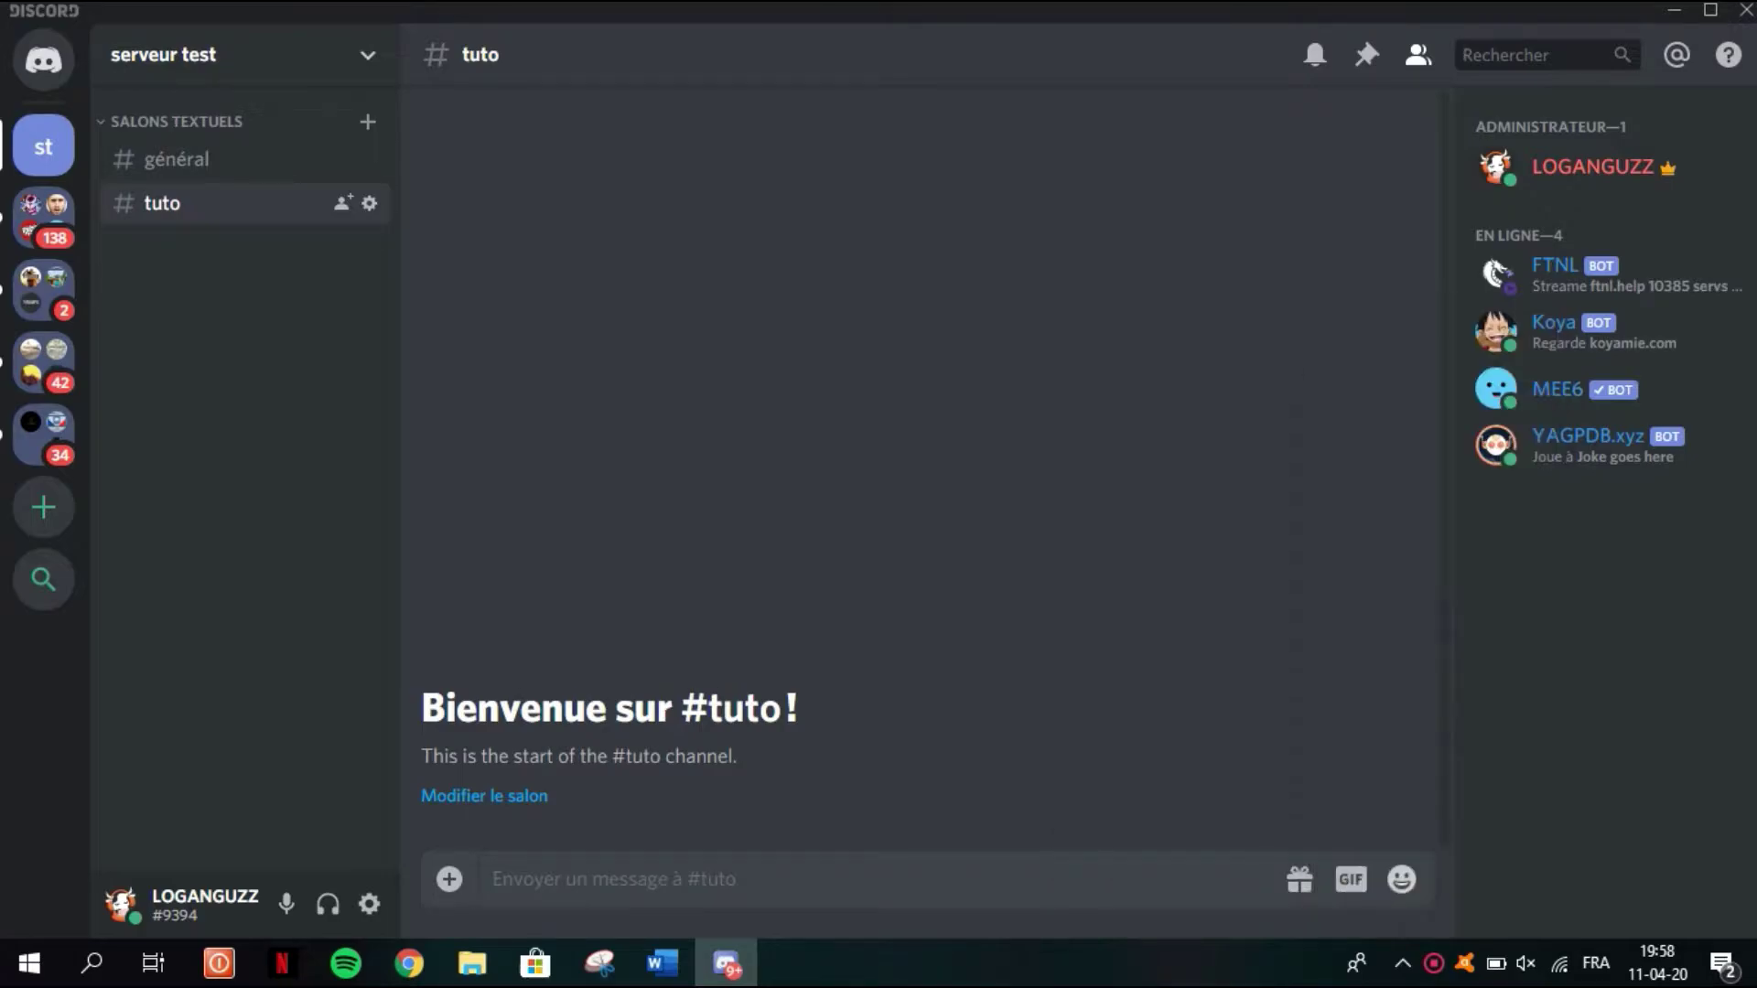
Try moving the MEE6 role directly below FTNL in the server's role list, and discard the change
click(367, 54)
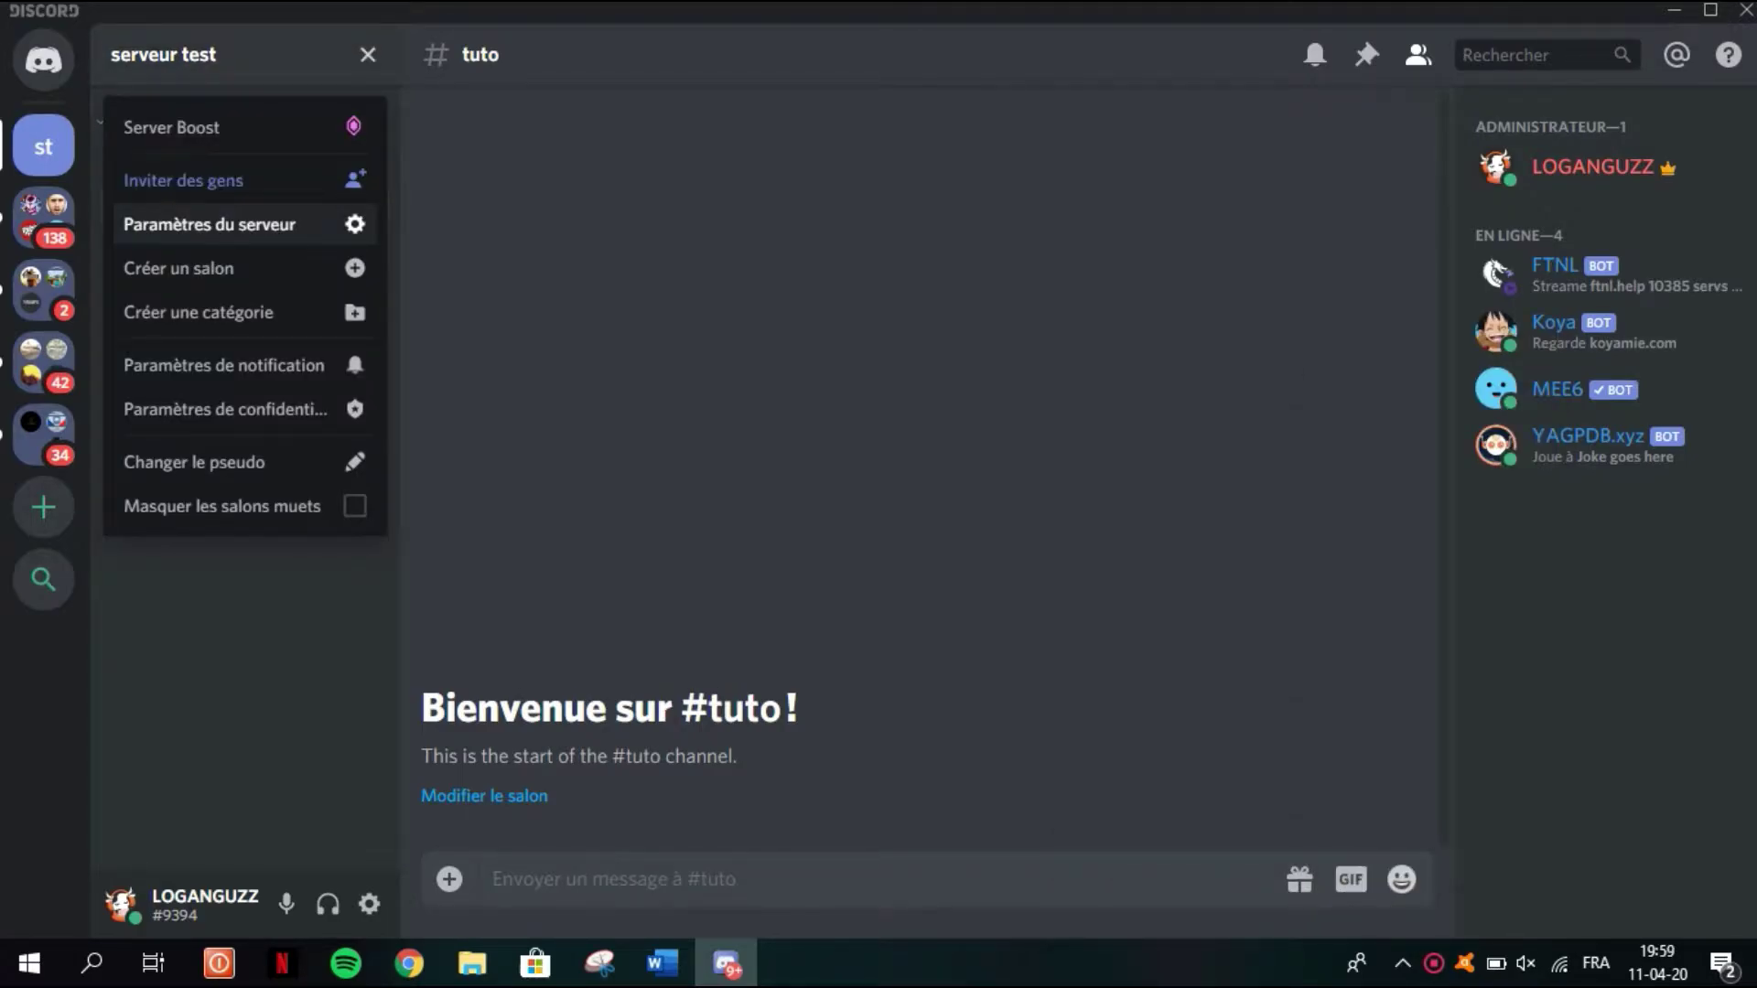
click(210, 224)
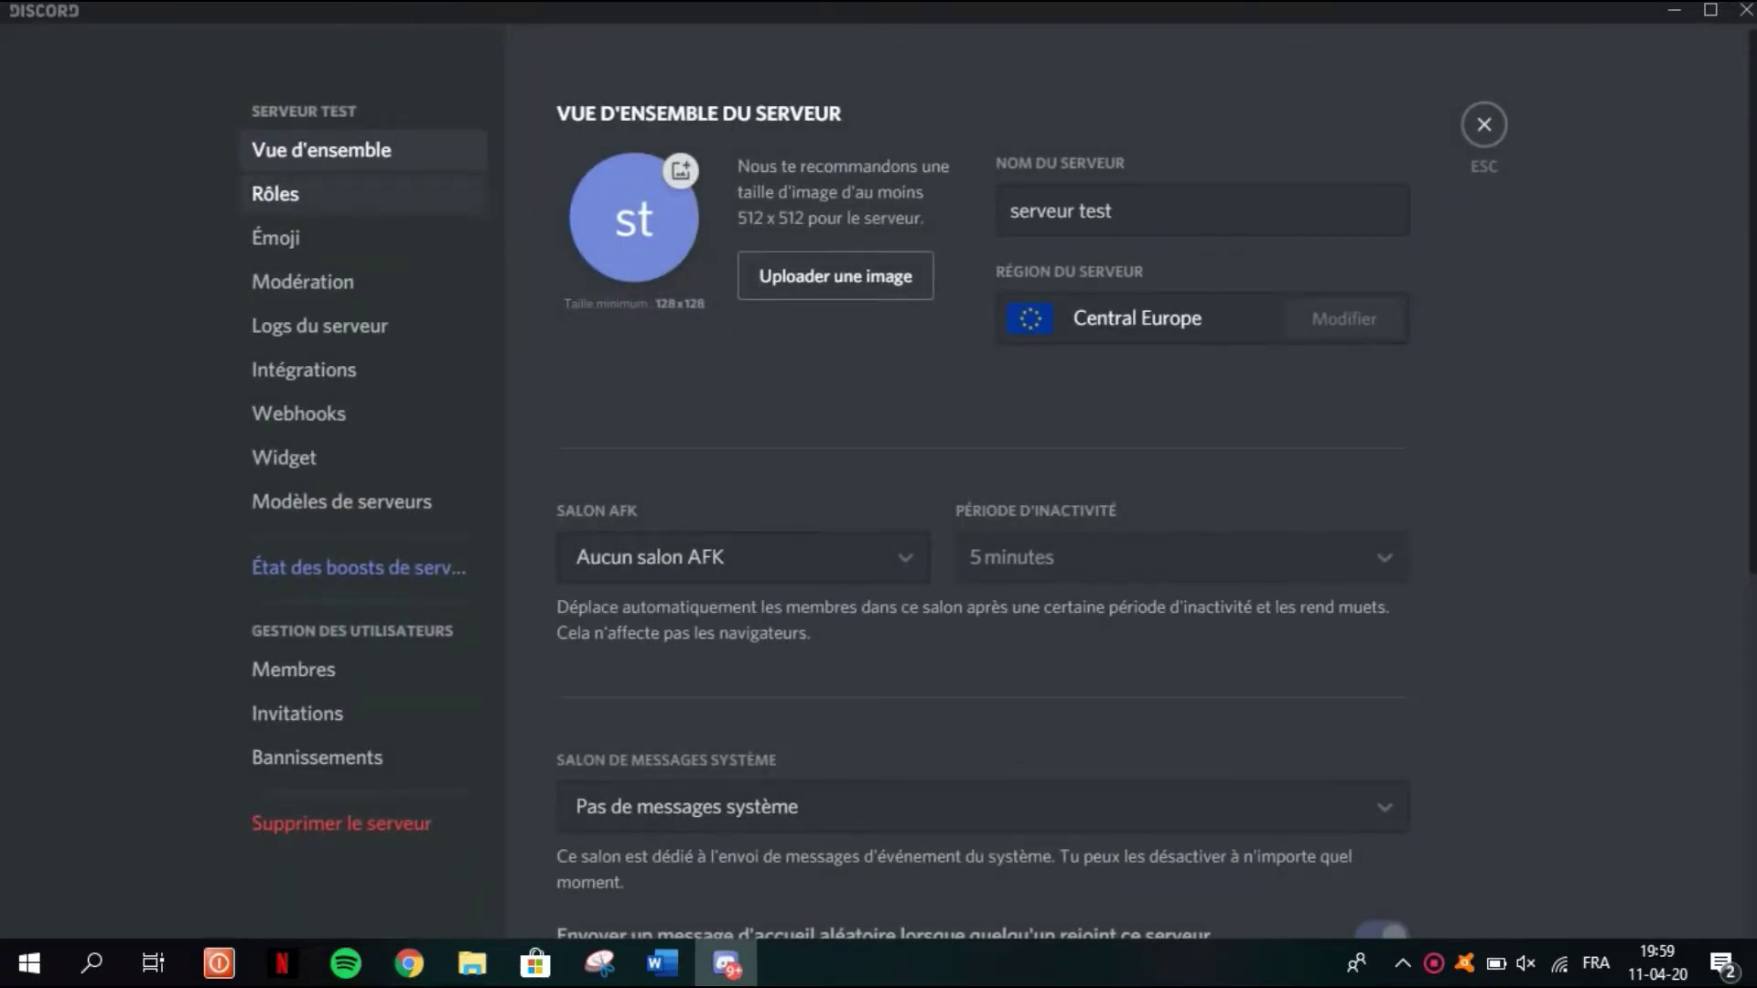
click(275, 194)
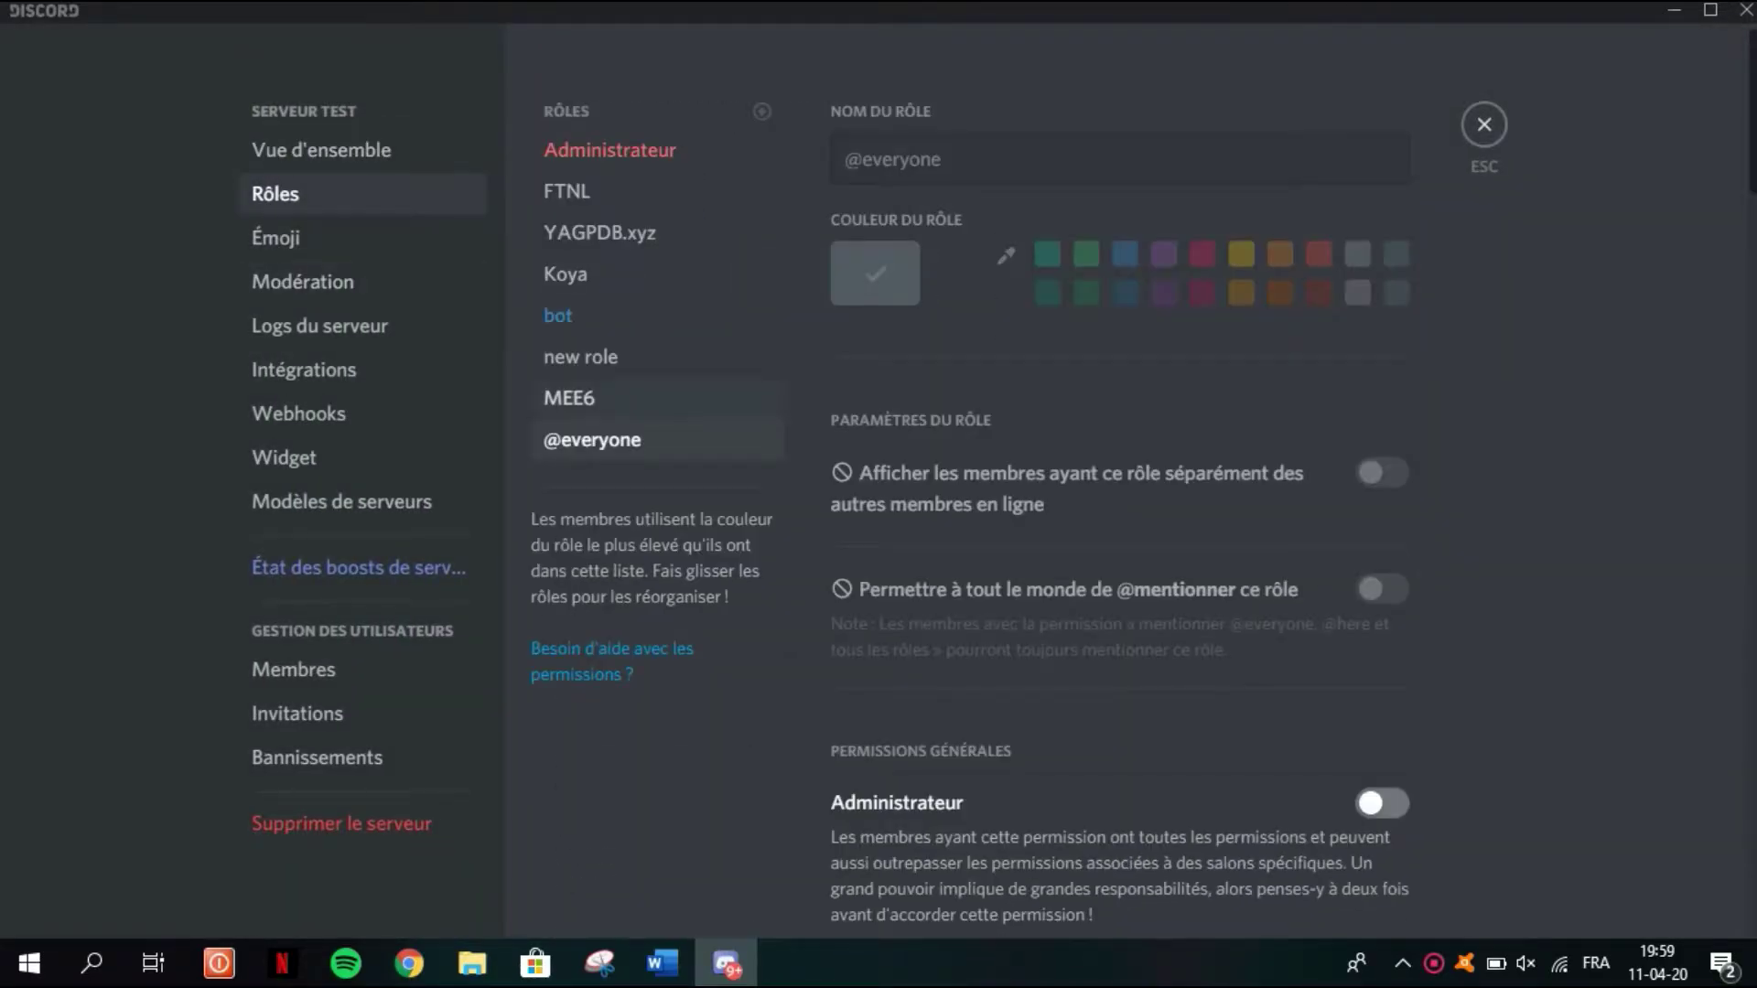
drag(570, 399, 582, 220)
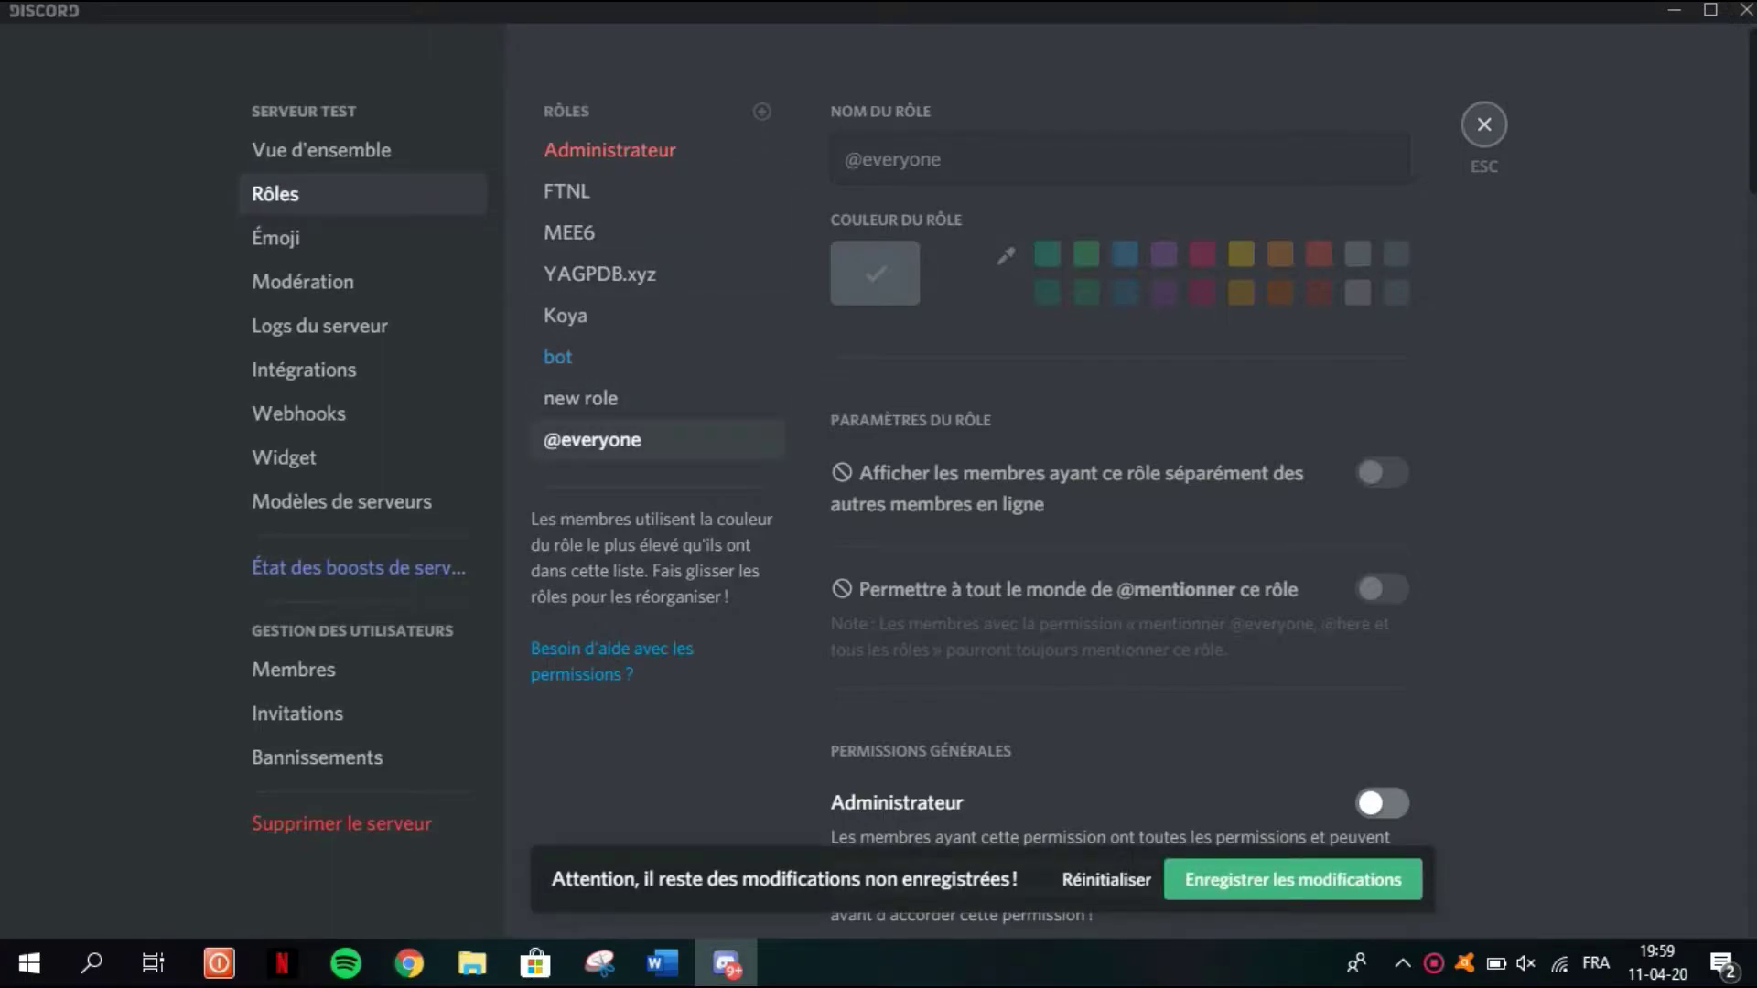
key(Escape)
click(1107, 880)
key(Escape)
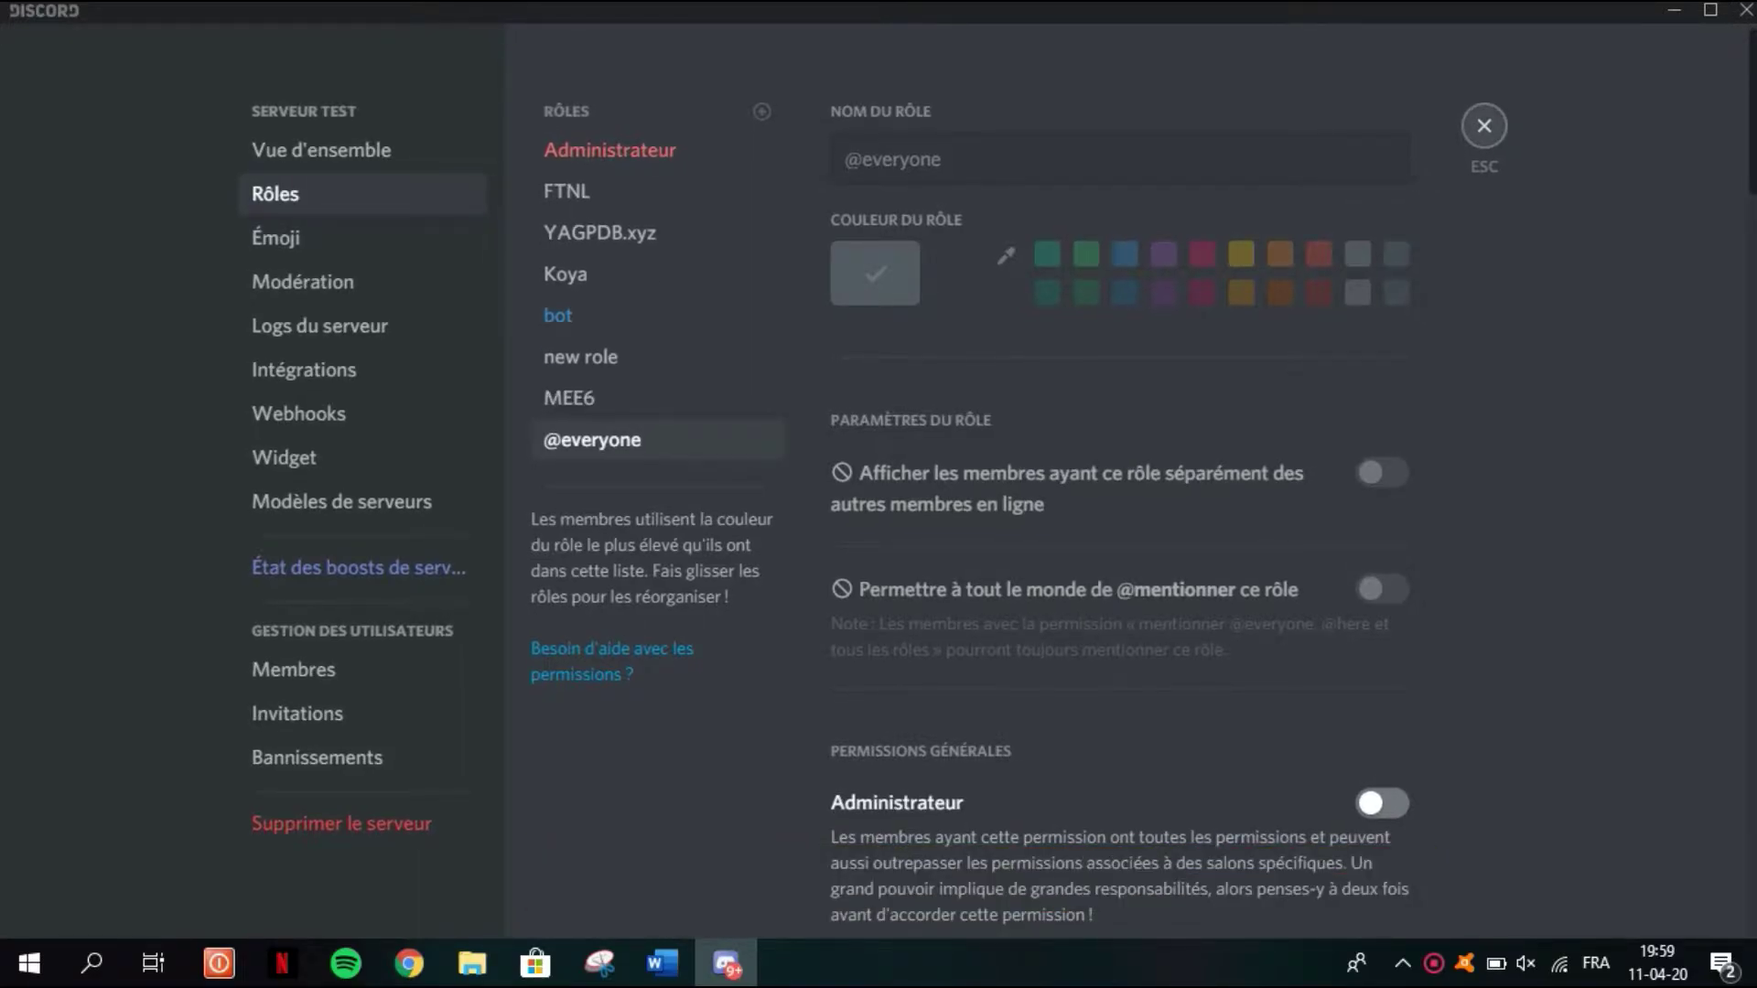
Switch back to the MEE6 dashboard in Chrome, look over the plugins and open Custom Commands
click(409, 963)
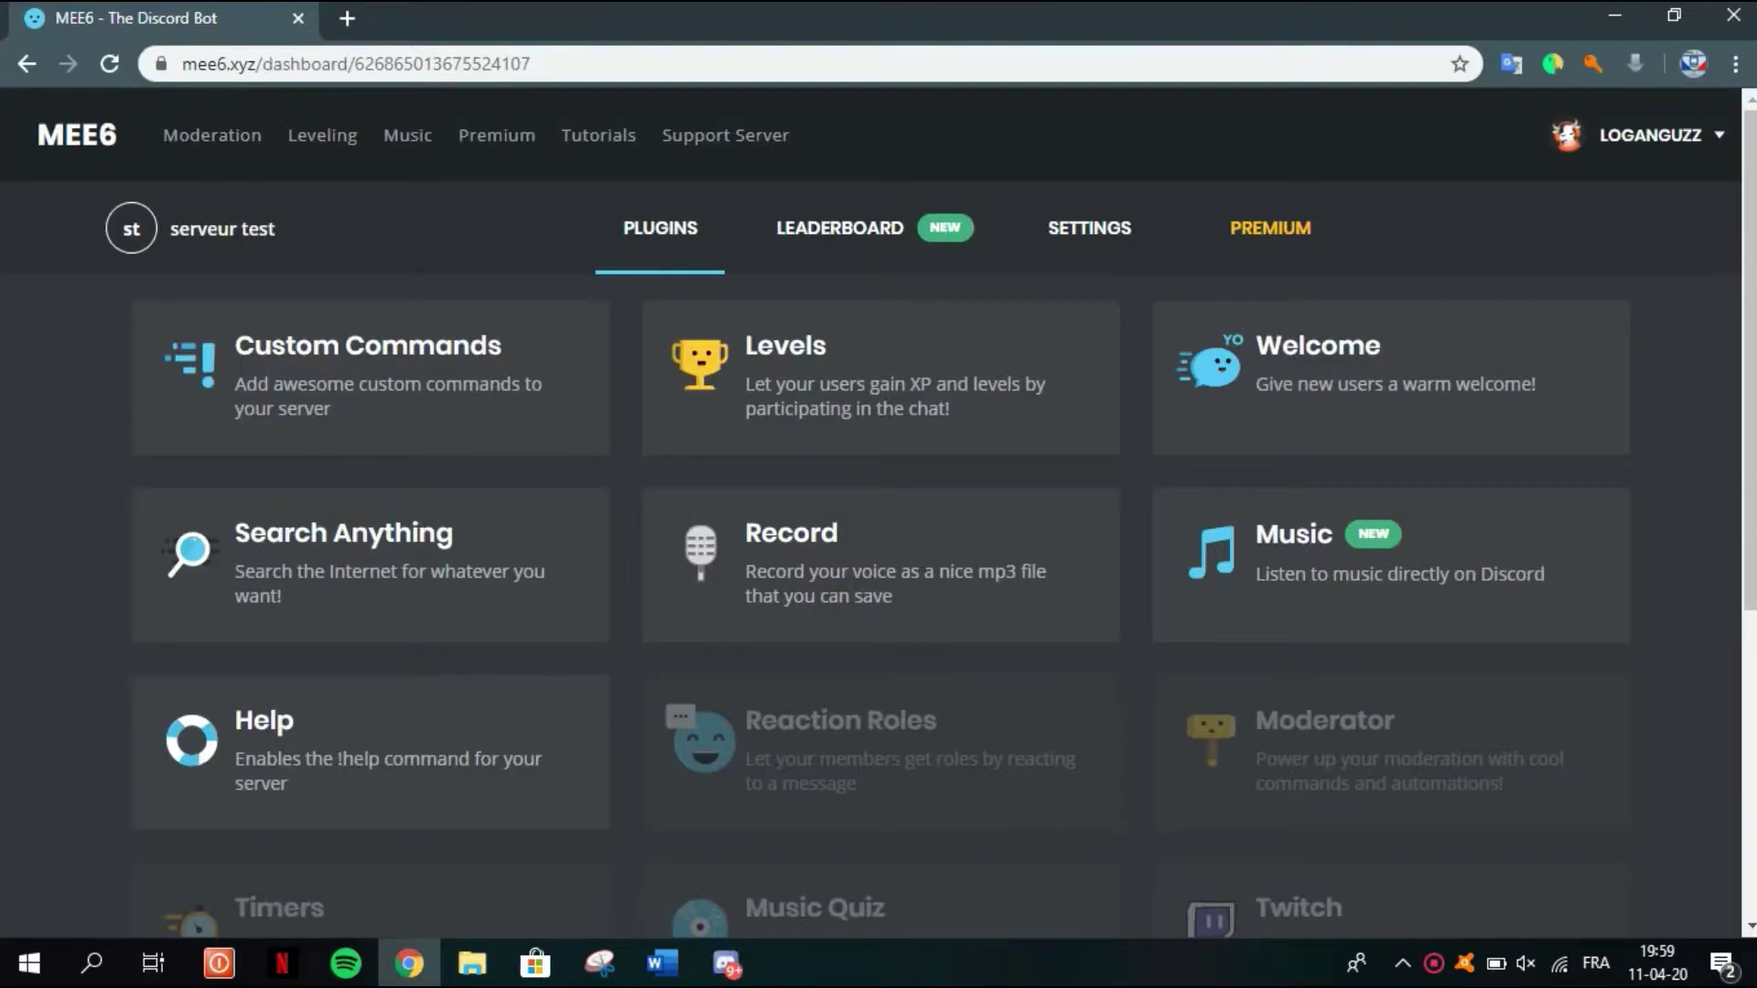
scroll(879, 513, down, 2)
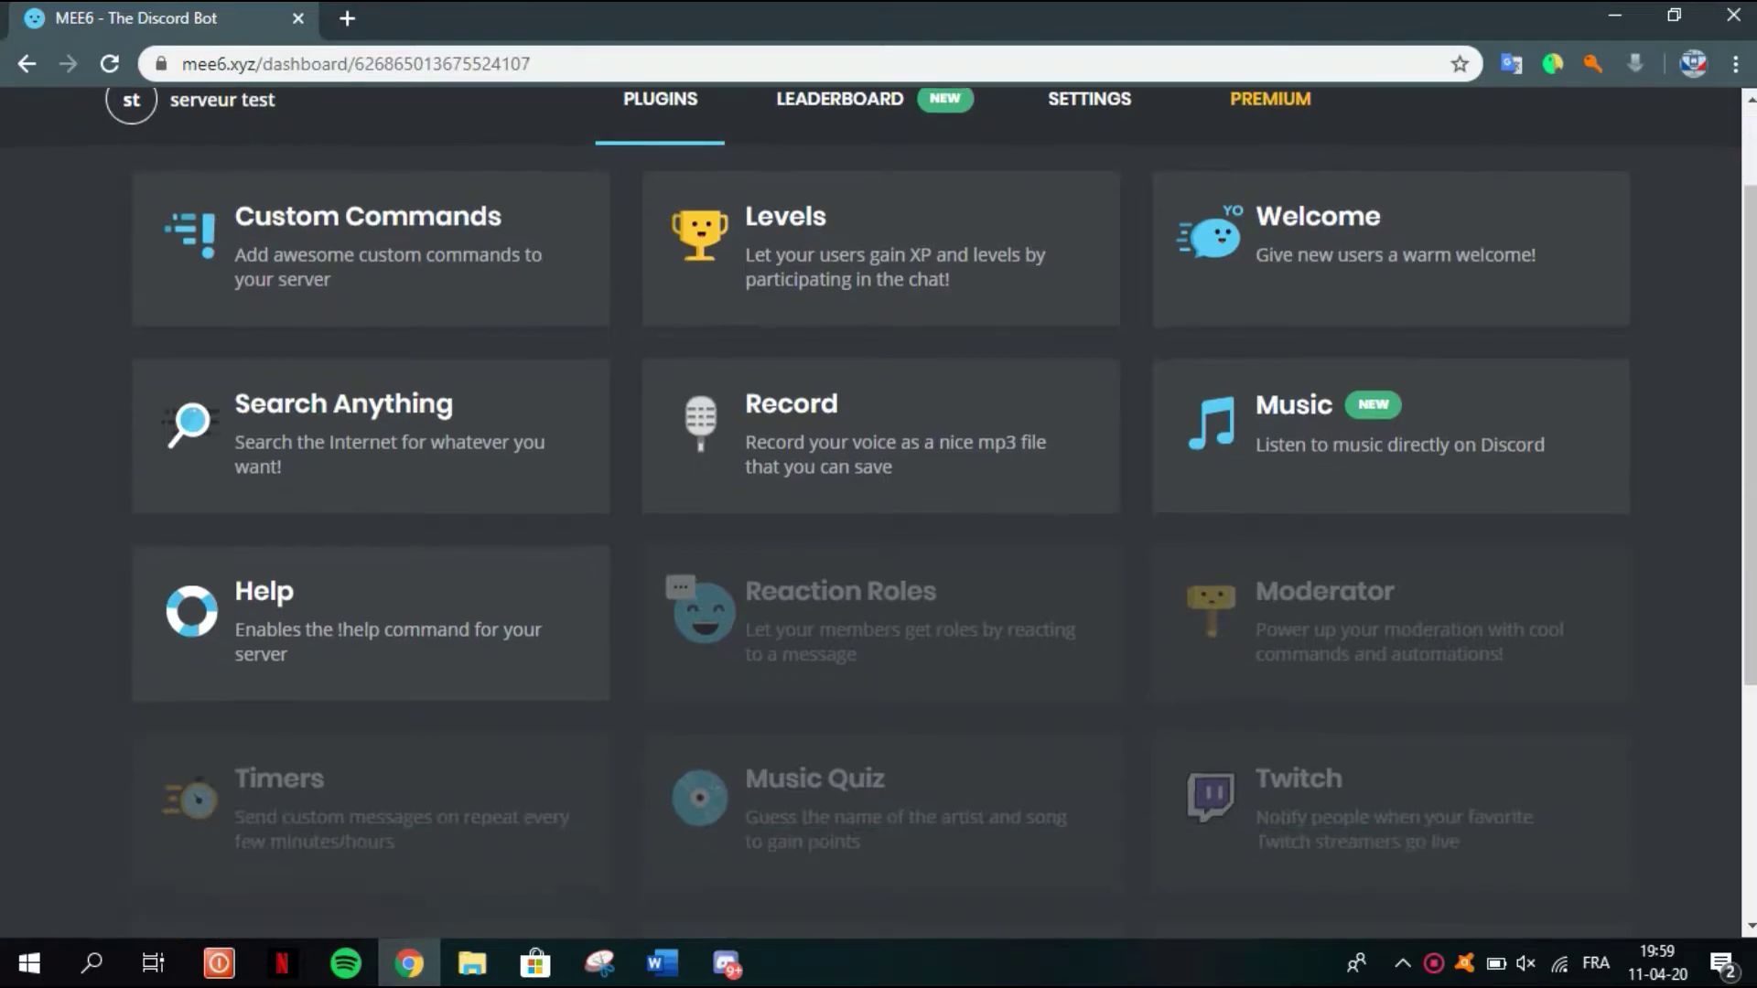
scroll(879, 513, down, 4)
scroll(879, 513, up, 6)
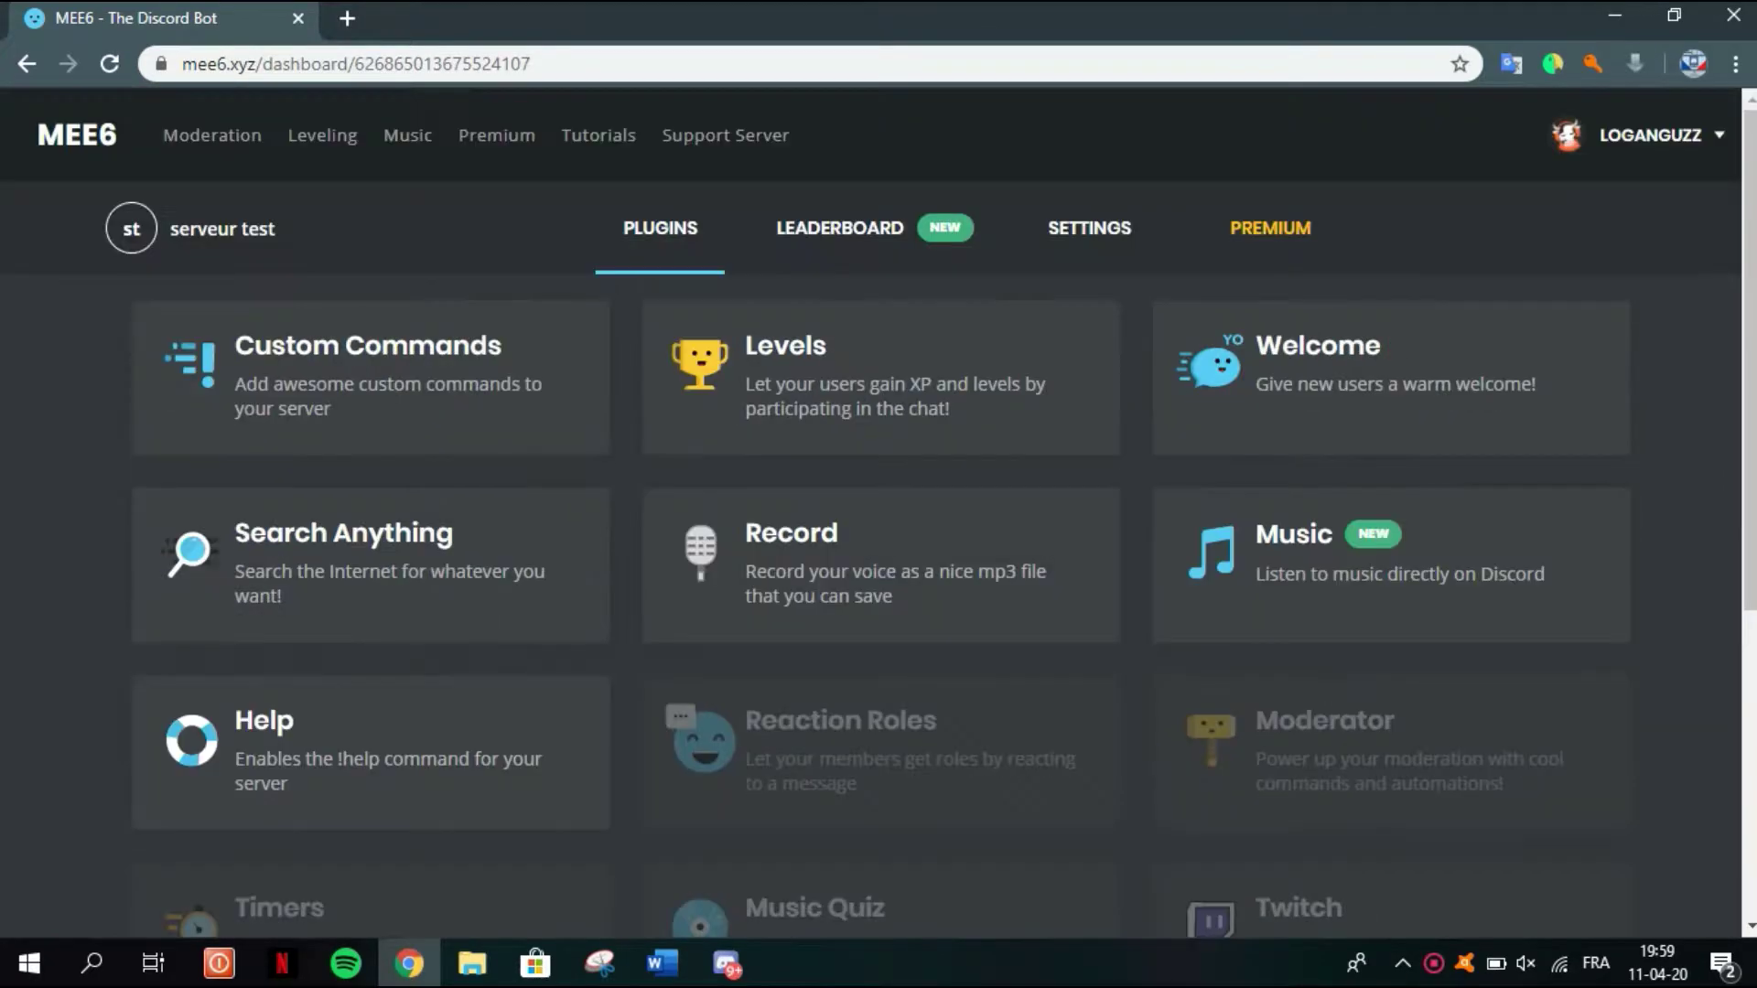
click(366, 376)
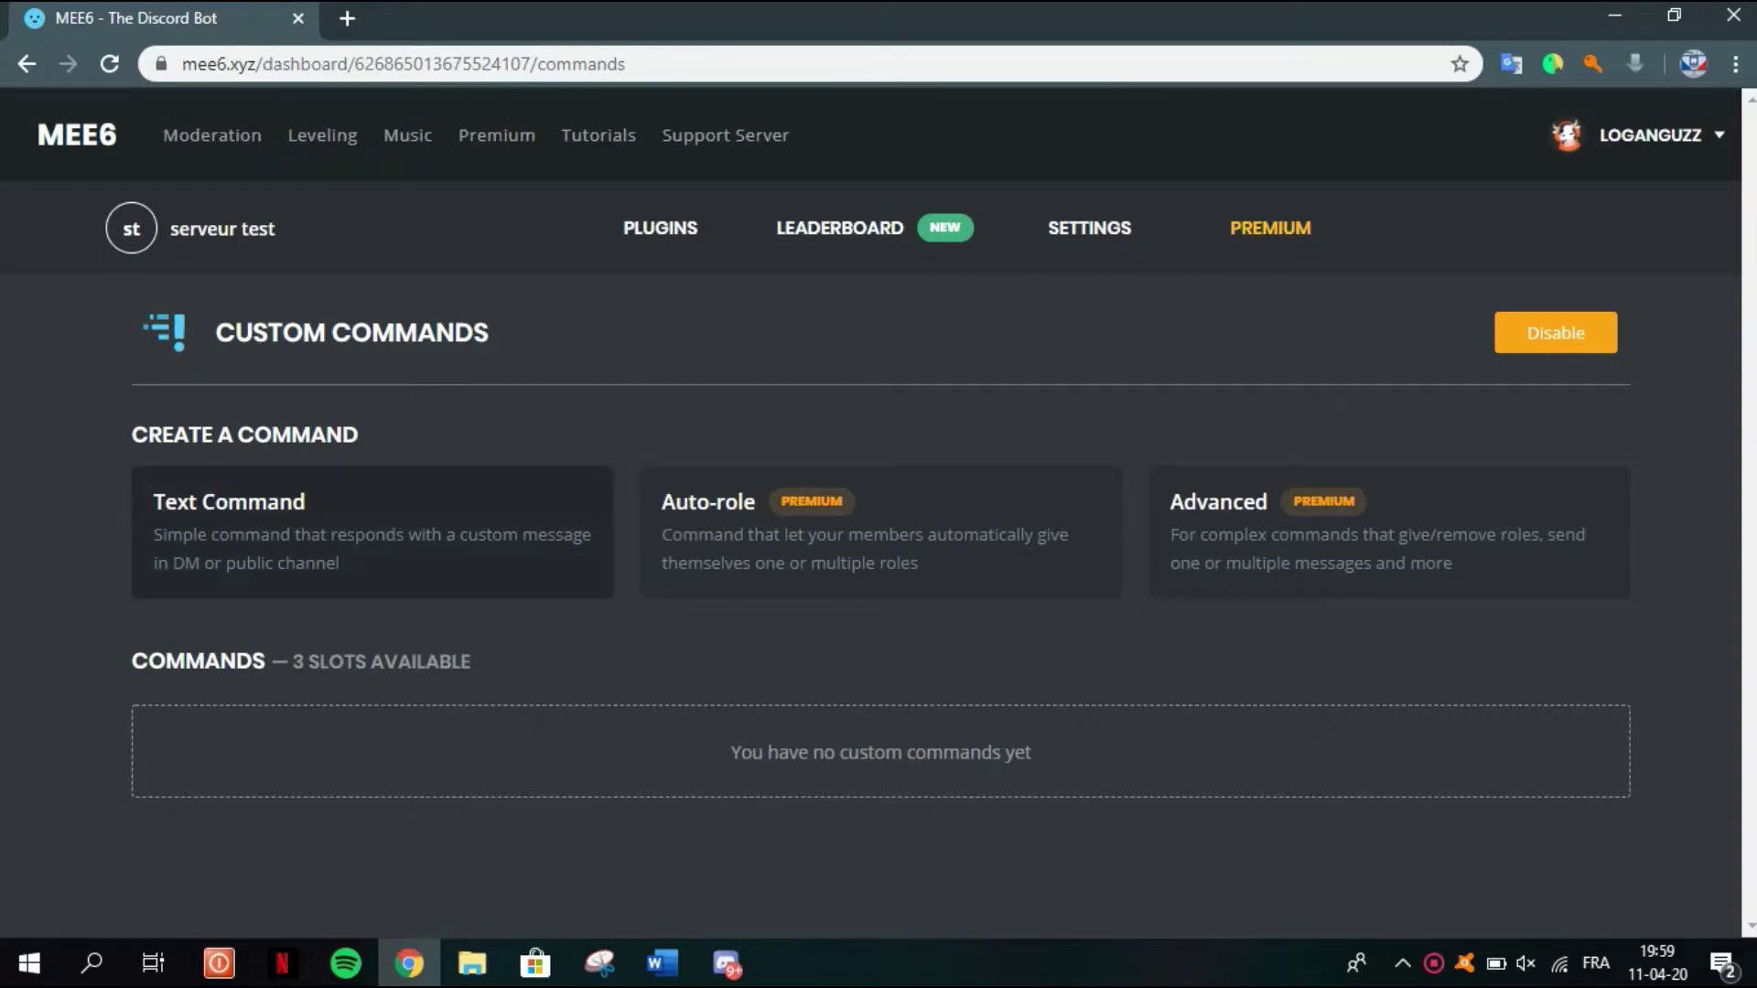
Start a text command named !guzz and replace the bot's default response with "guzz"
click(372, 533)
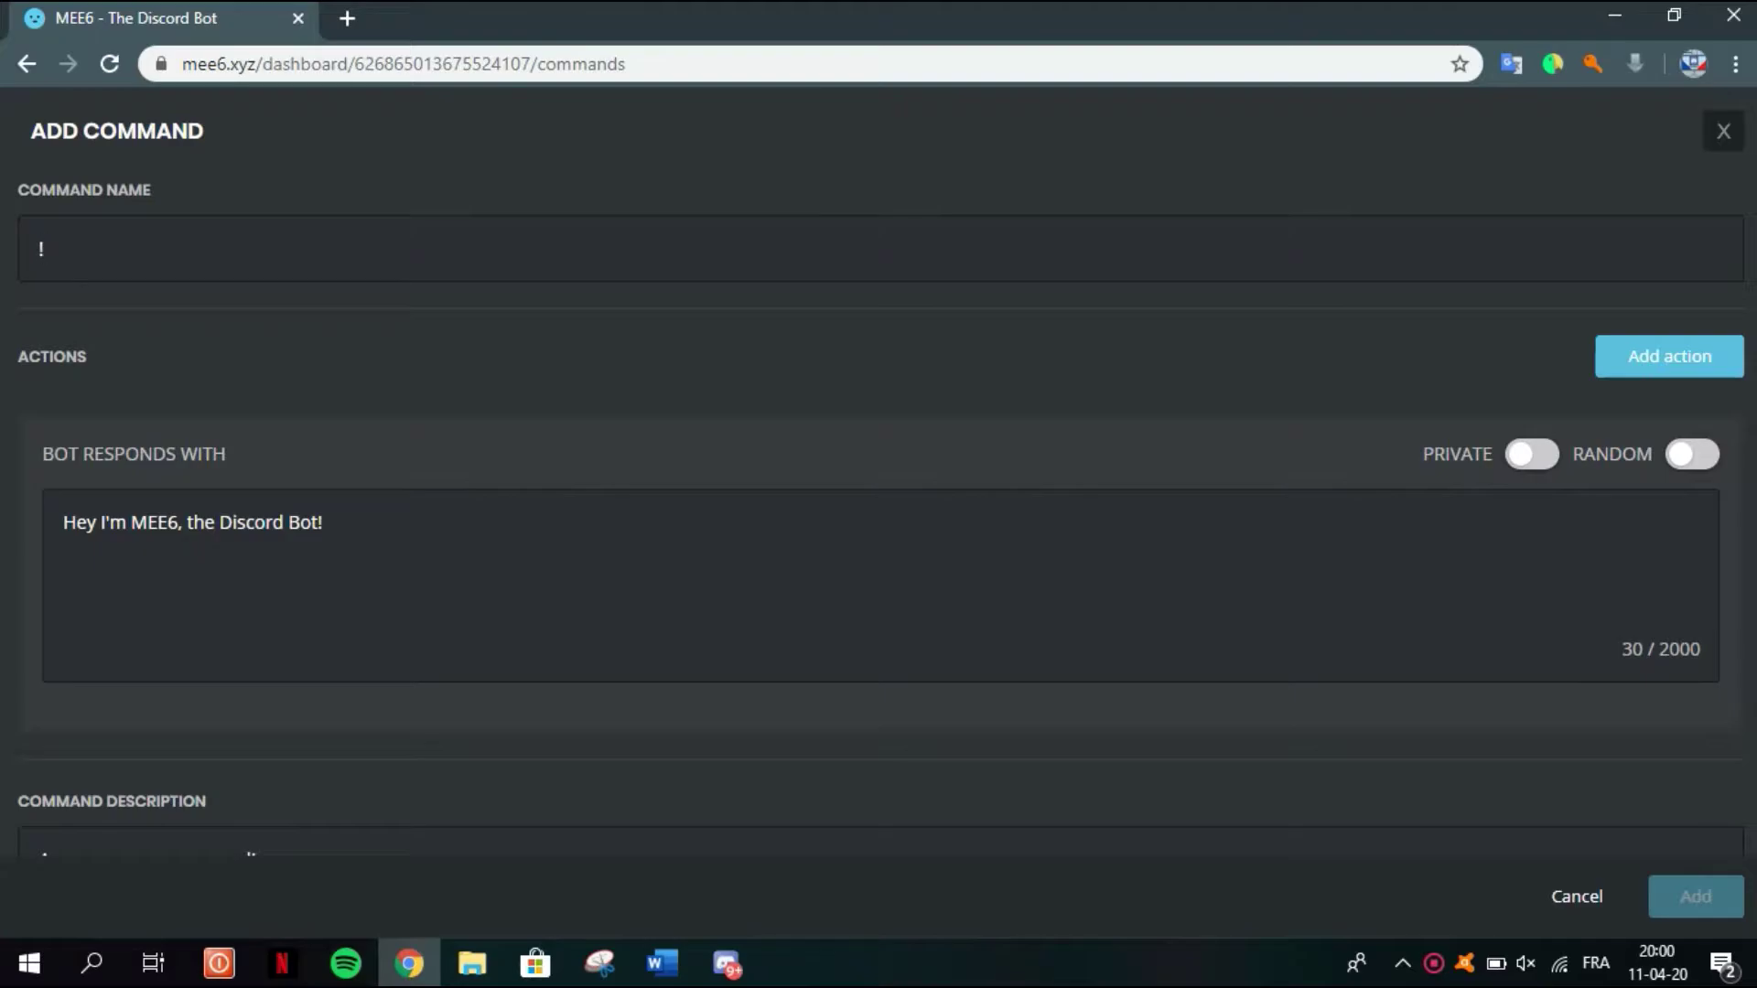
text(guzz)
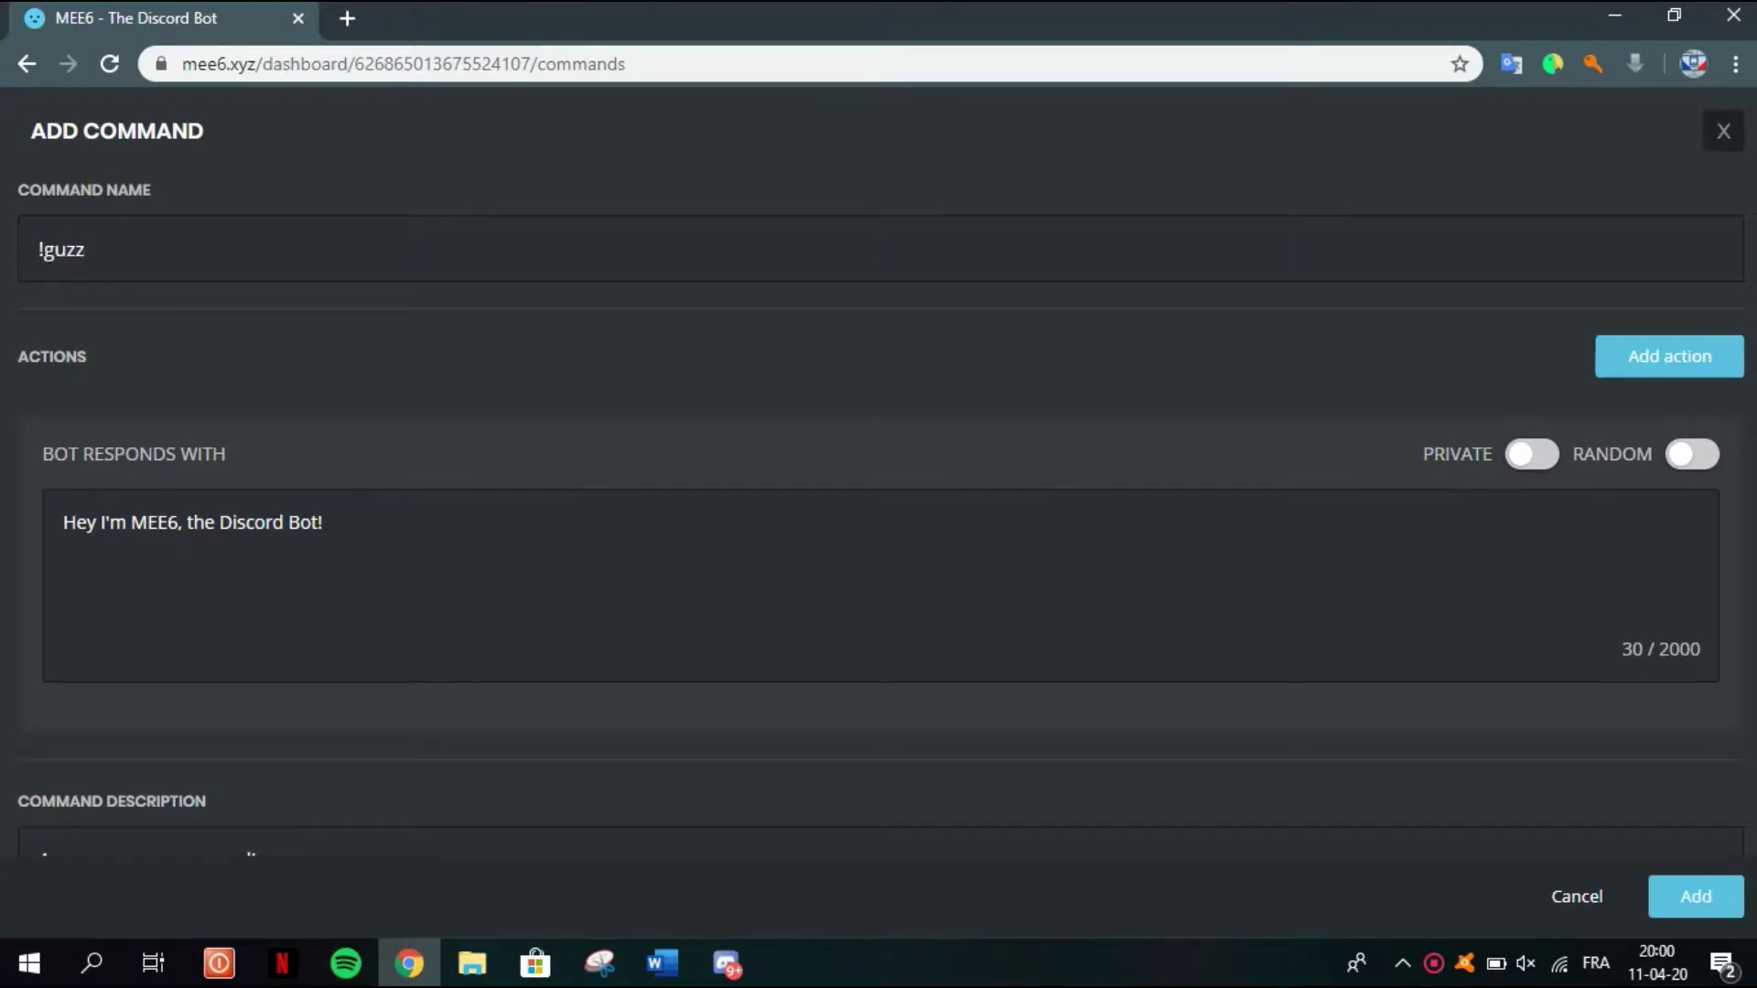
key(Tab)
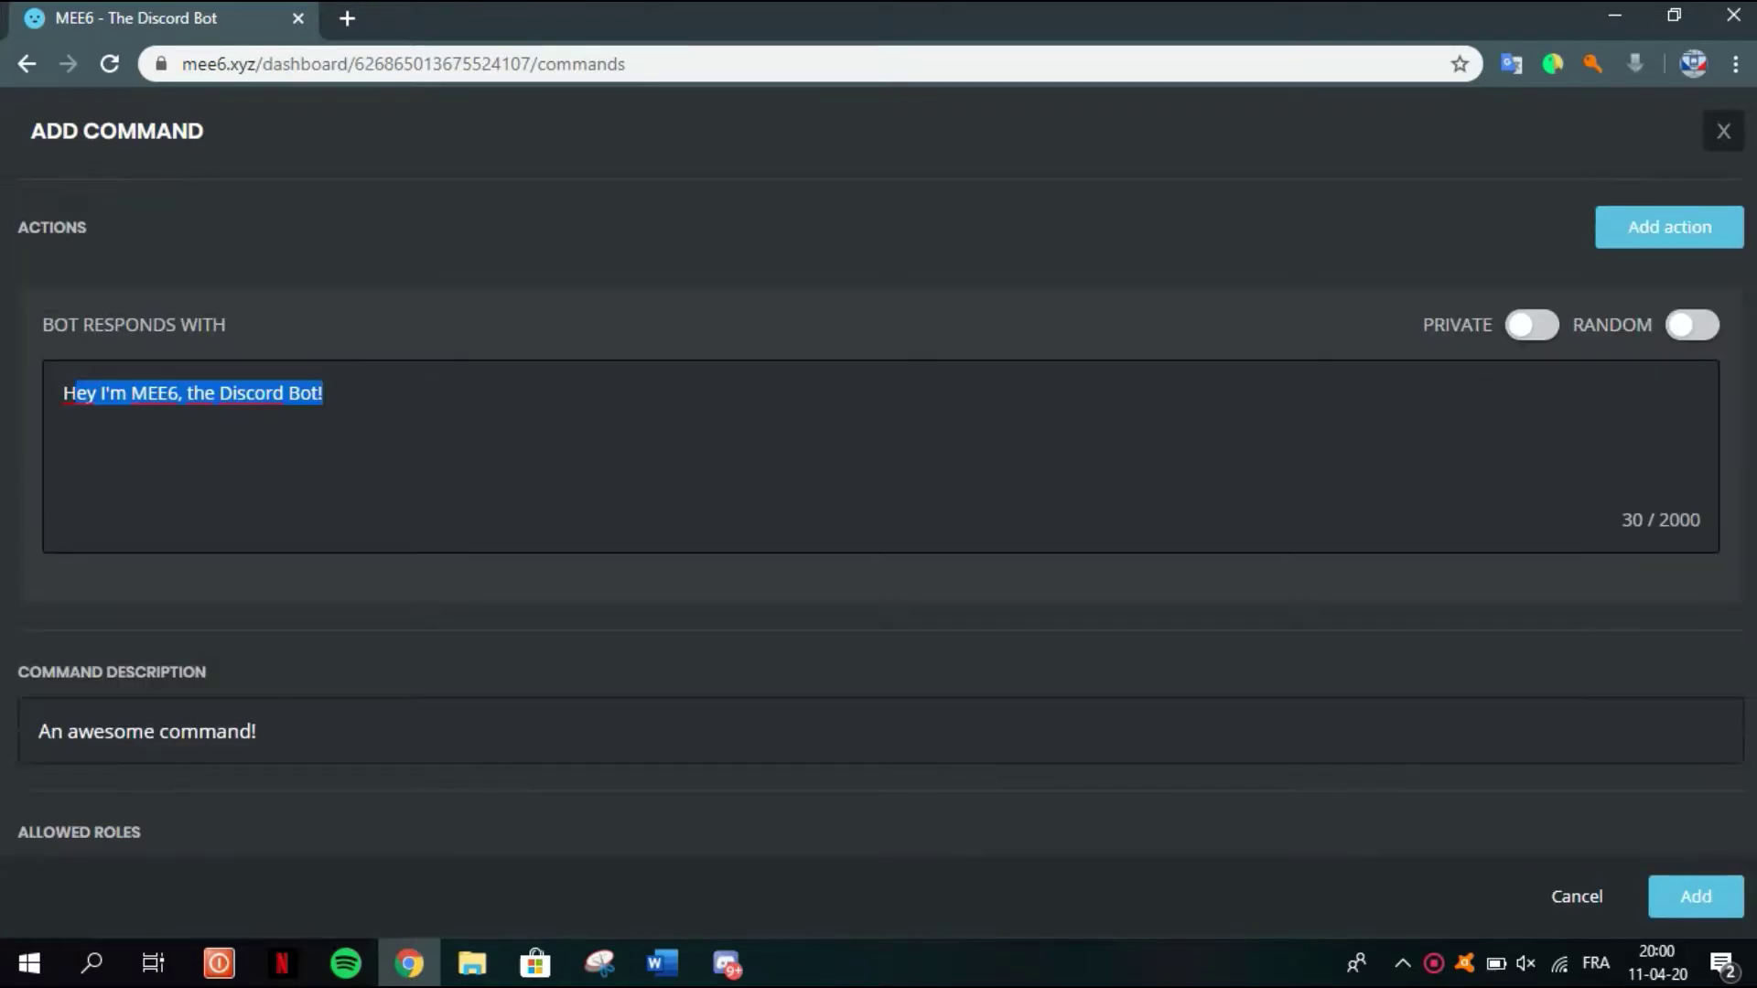
click(325, 393)
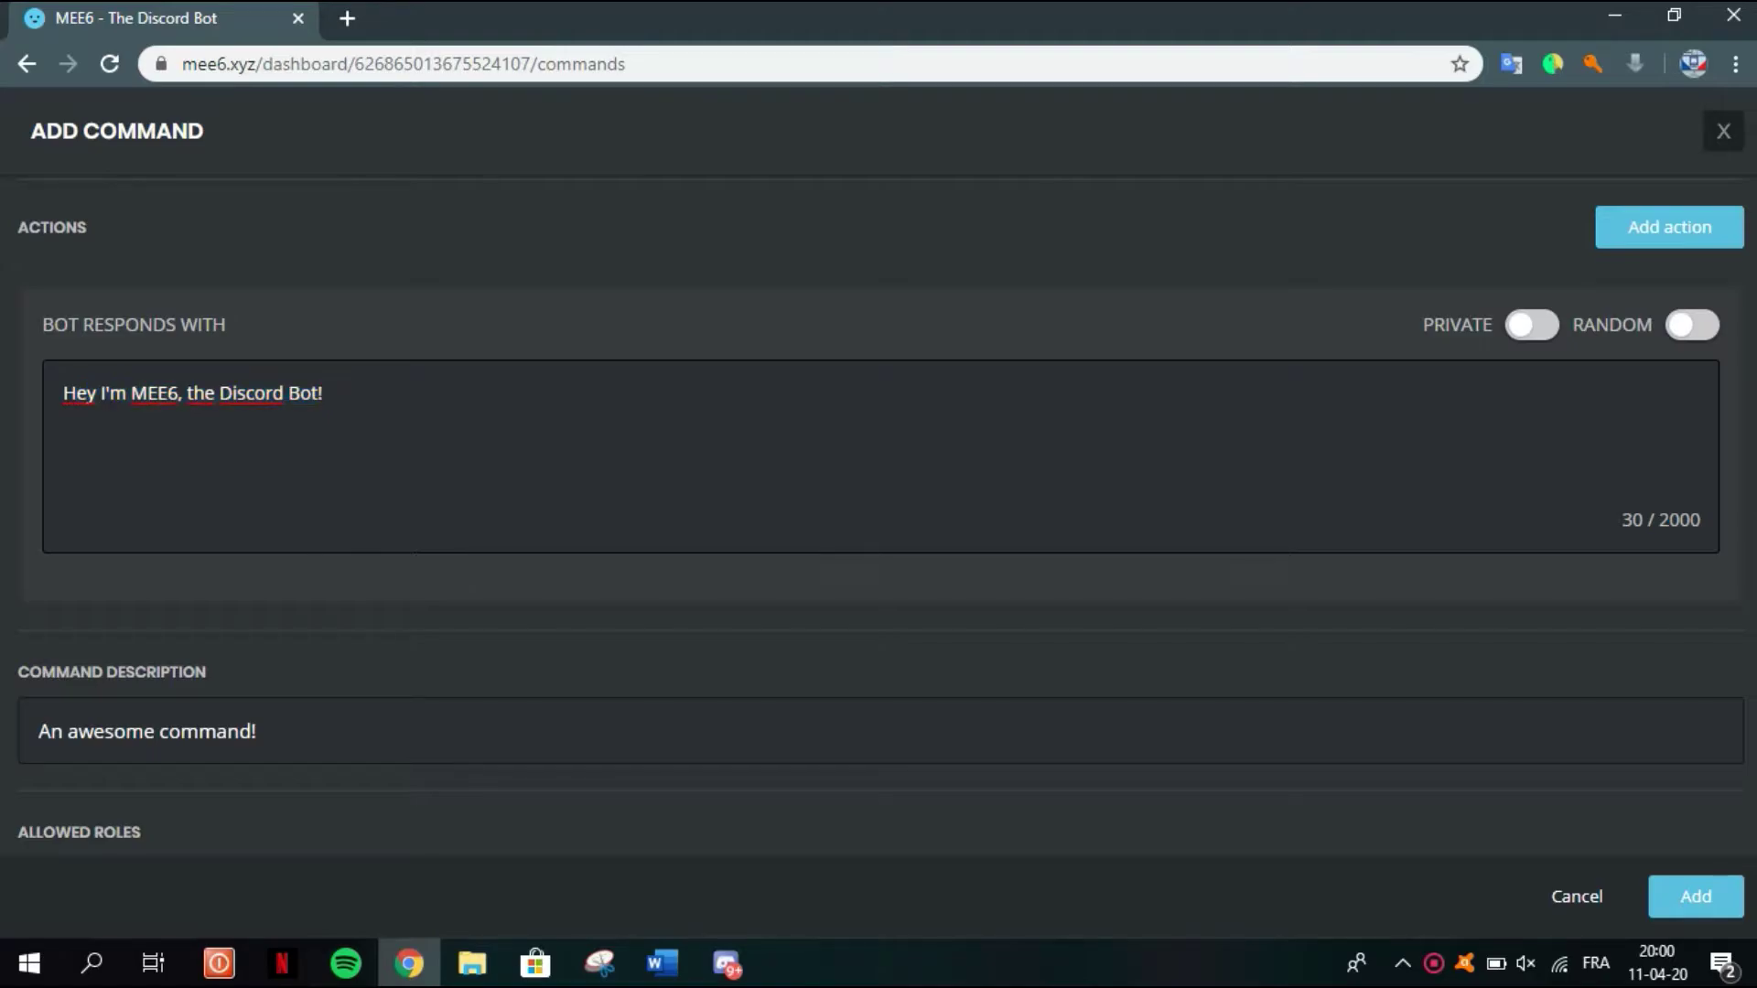
key(BackSpace)
key(BackSpace)
key(BackSpace)
key(BackSpace)
key(BackSpace)
key(BackSpace)
key(BackSpace)
key(BackSpace)
key(BackSpace)
key(BackSpace)
key(BackSpace)
key(BackSpace)
key(BackSpace)
key(BackSpace)
key(BackSpace)
key(BackSpace)
key(BackSpace)
key(BackSpace)
key(BackSpace)
key(BackSpace)
key(BackSpace)
key(BackSpace)
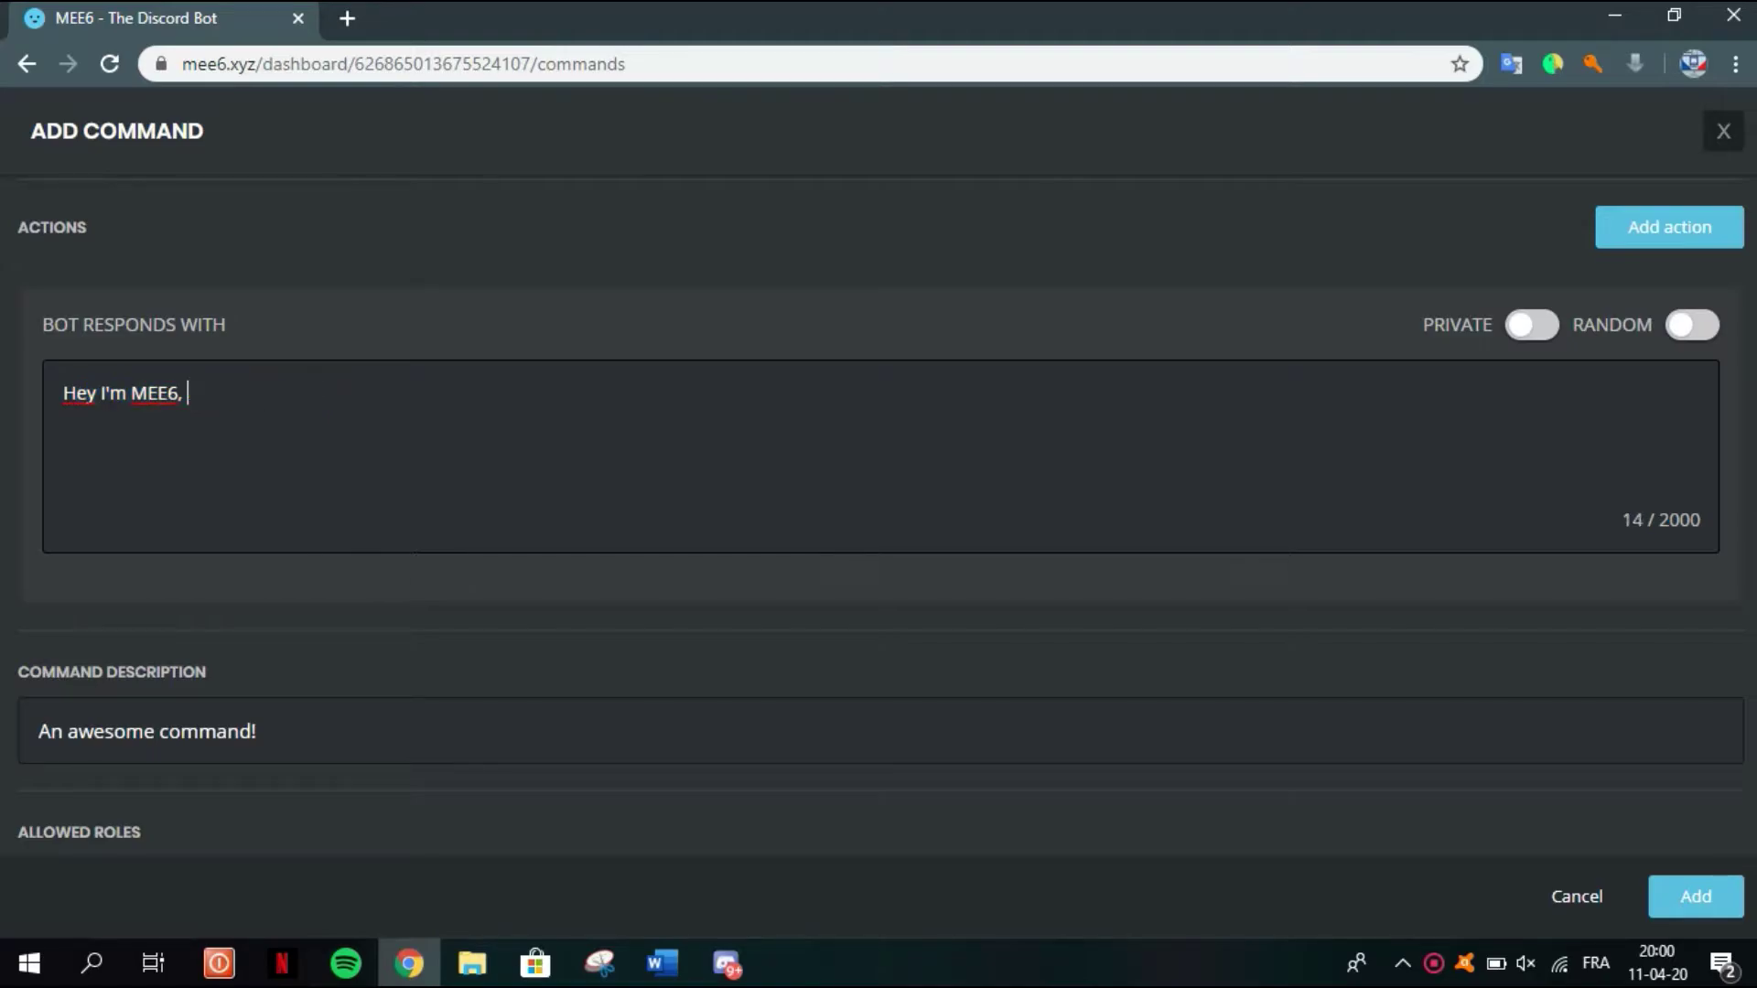
key(BackSpace)
key(BackSpace)
key(BackSpace)
key(BackSpace)
key(BackSpace)
text(guzz)
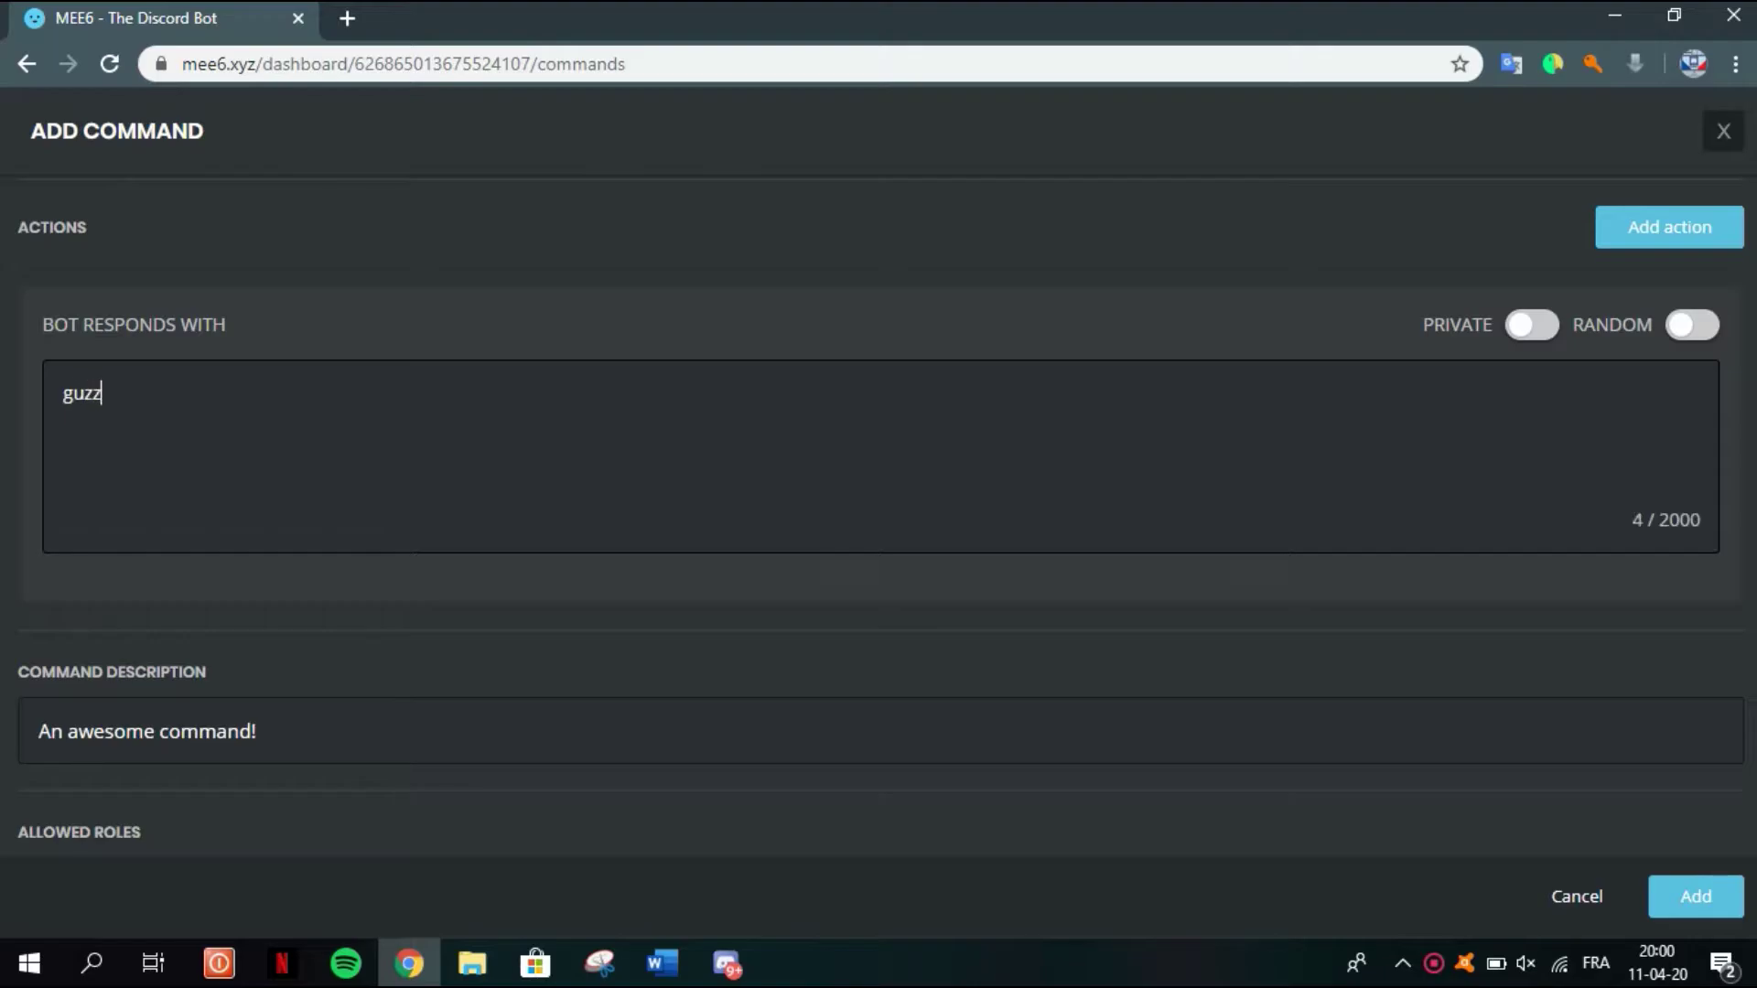
Review the roles, channels and cooldown options of the !guzz command and add it
scroll(879, 549, down, 4)
scroll(879, 512, down, 6)
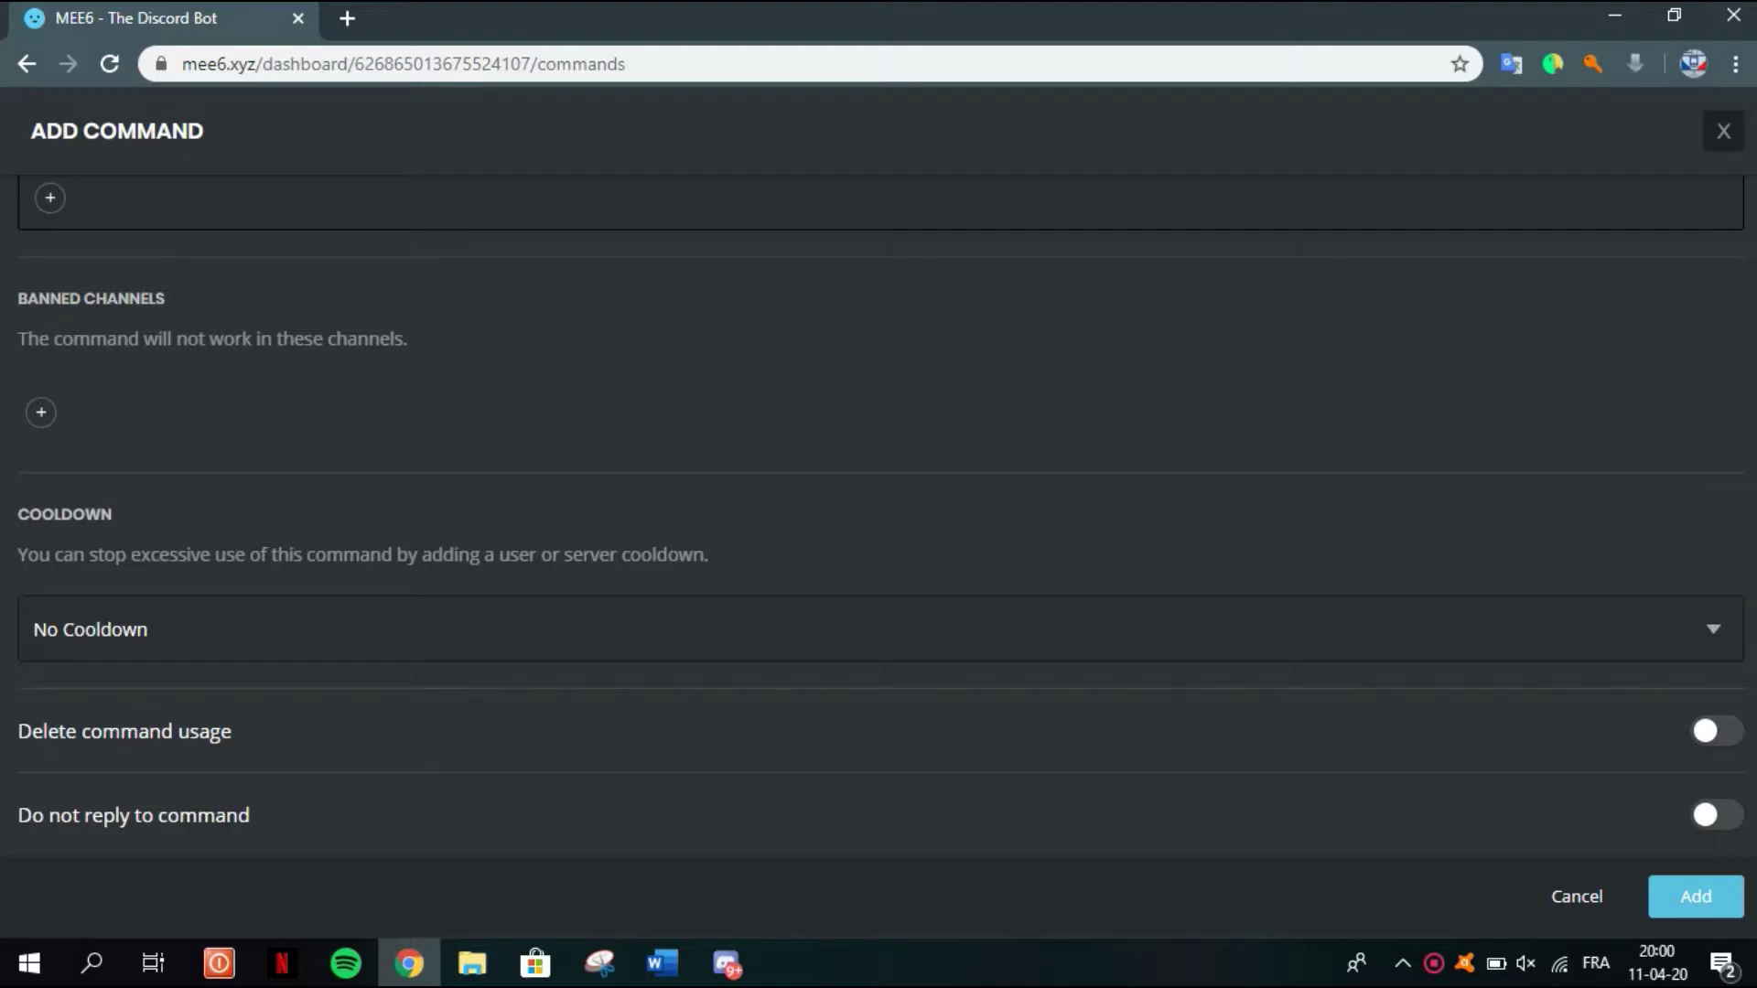
scroll(879, 513, up, 7)
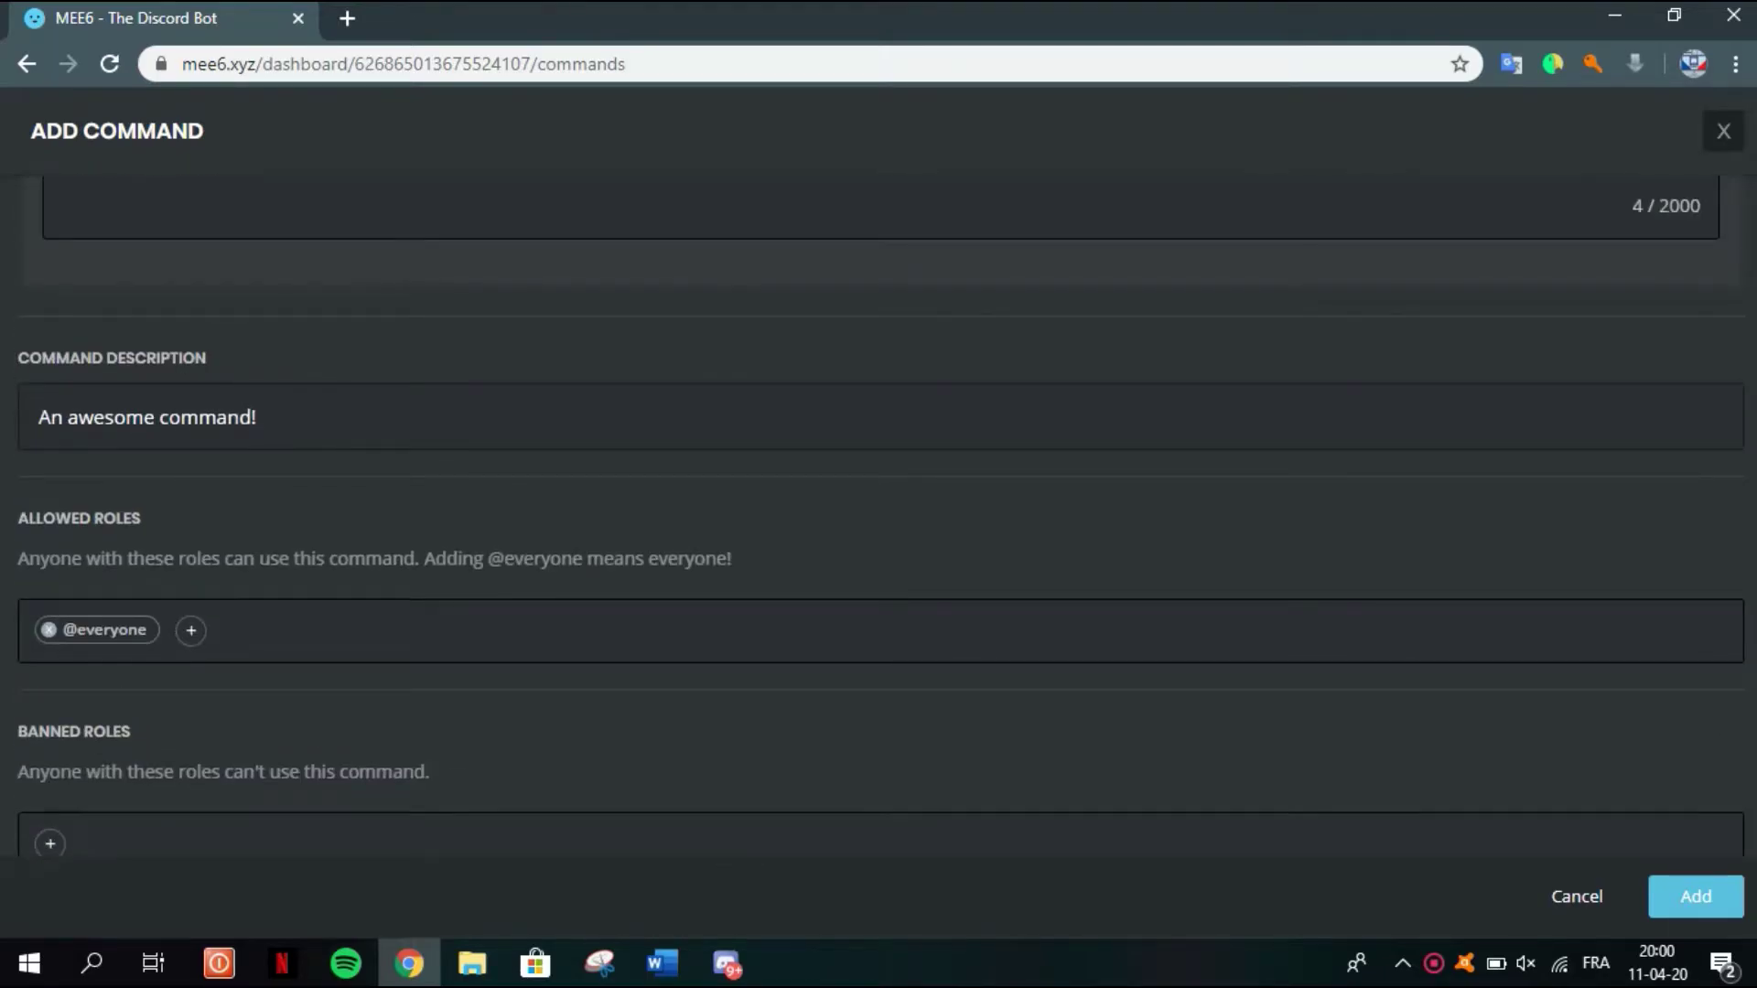
scroll(878, 513, down, 7)
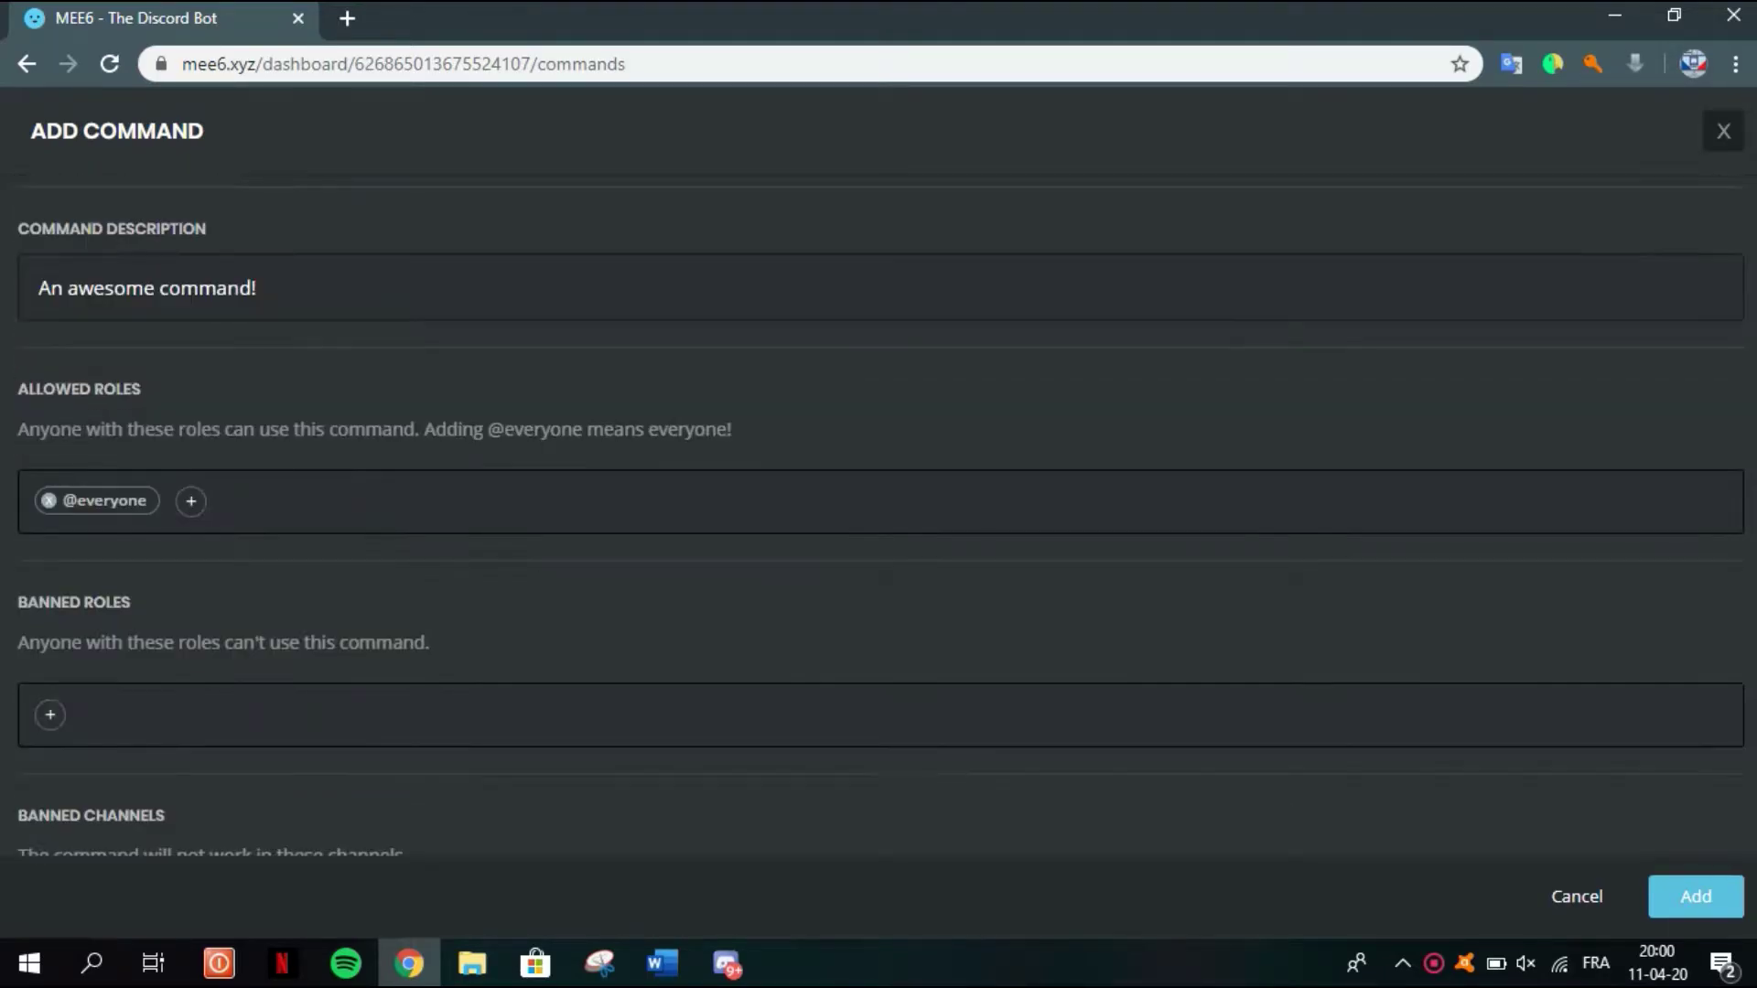
scroll(879, 512, up, 7)
scroll(878, 513, up, 5)
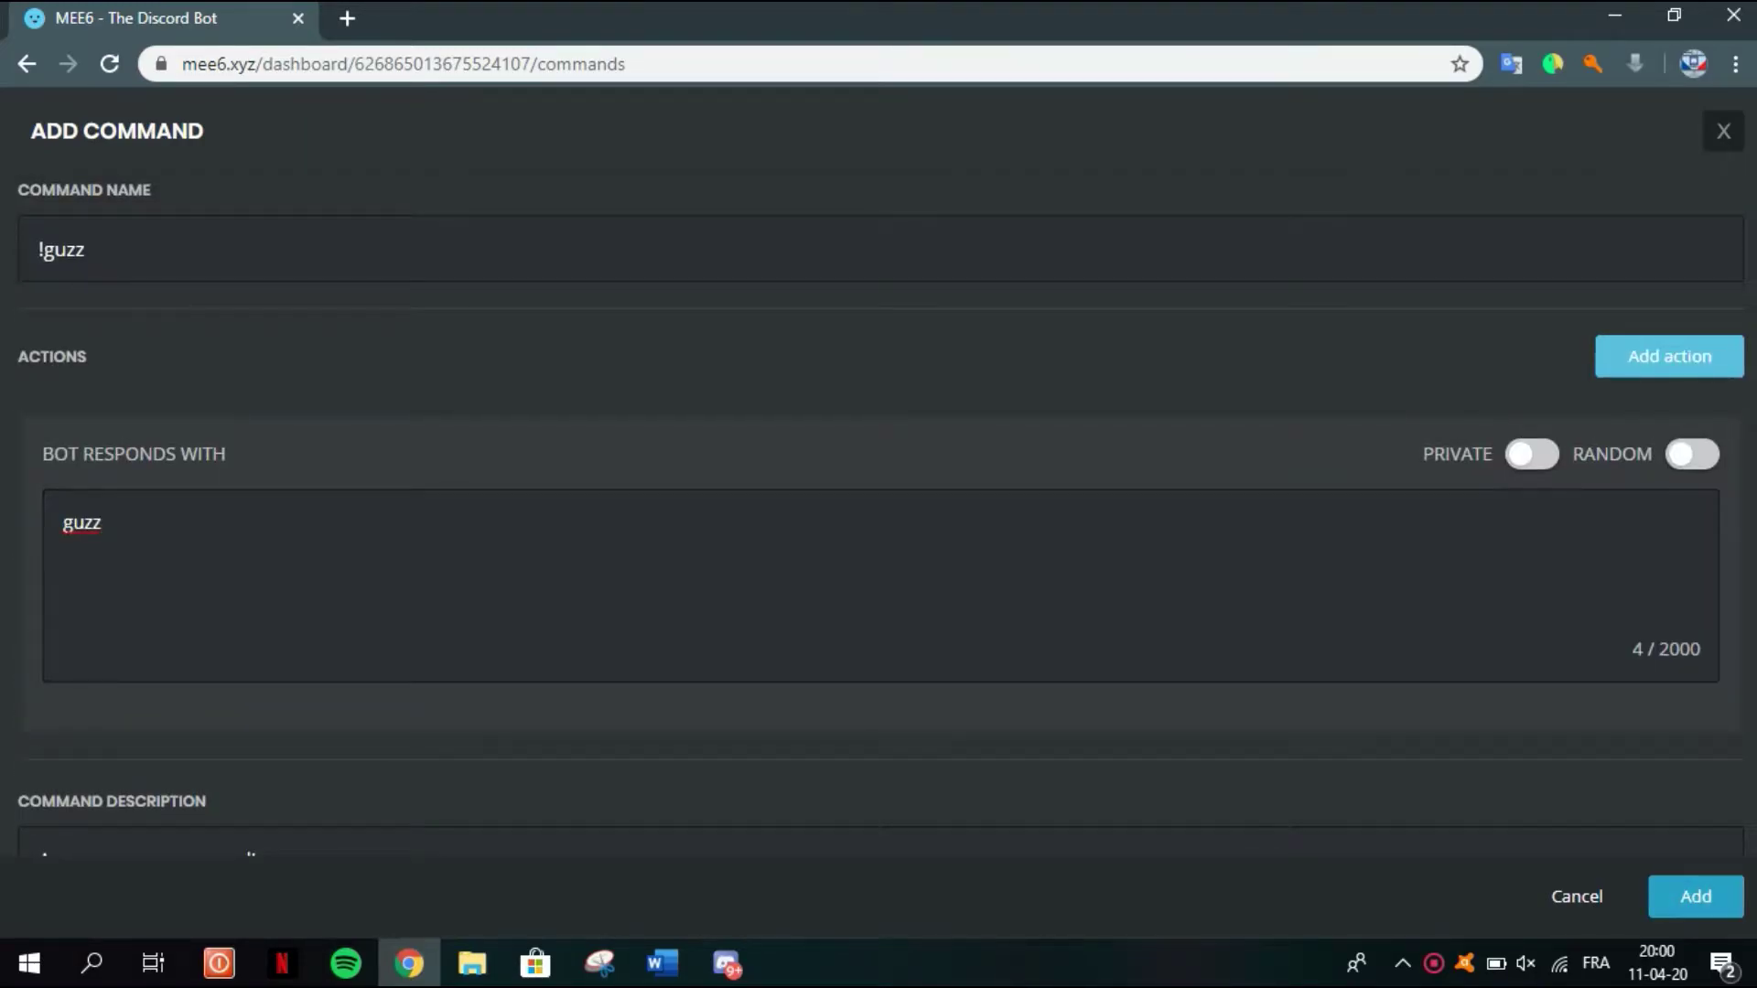
click(1696, 897)
Copy the !guzz command name and send it in Discord's tuto channel to test it
drag(370, 777, 176, 749)
click(177, 749)
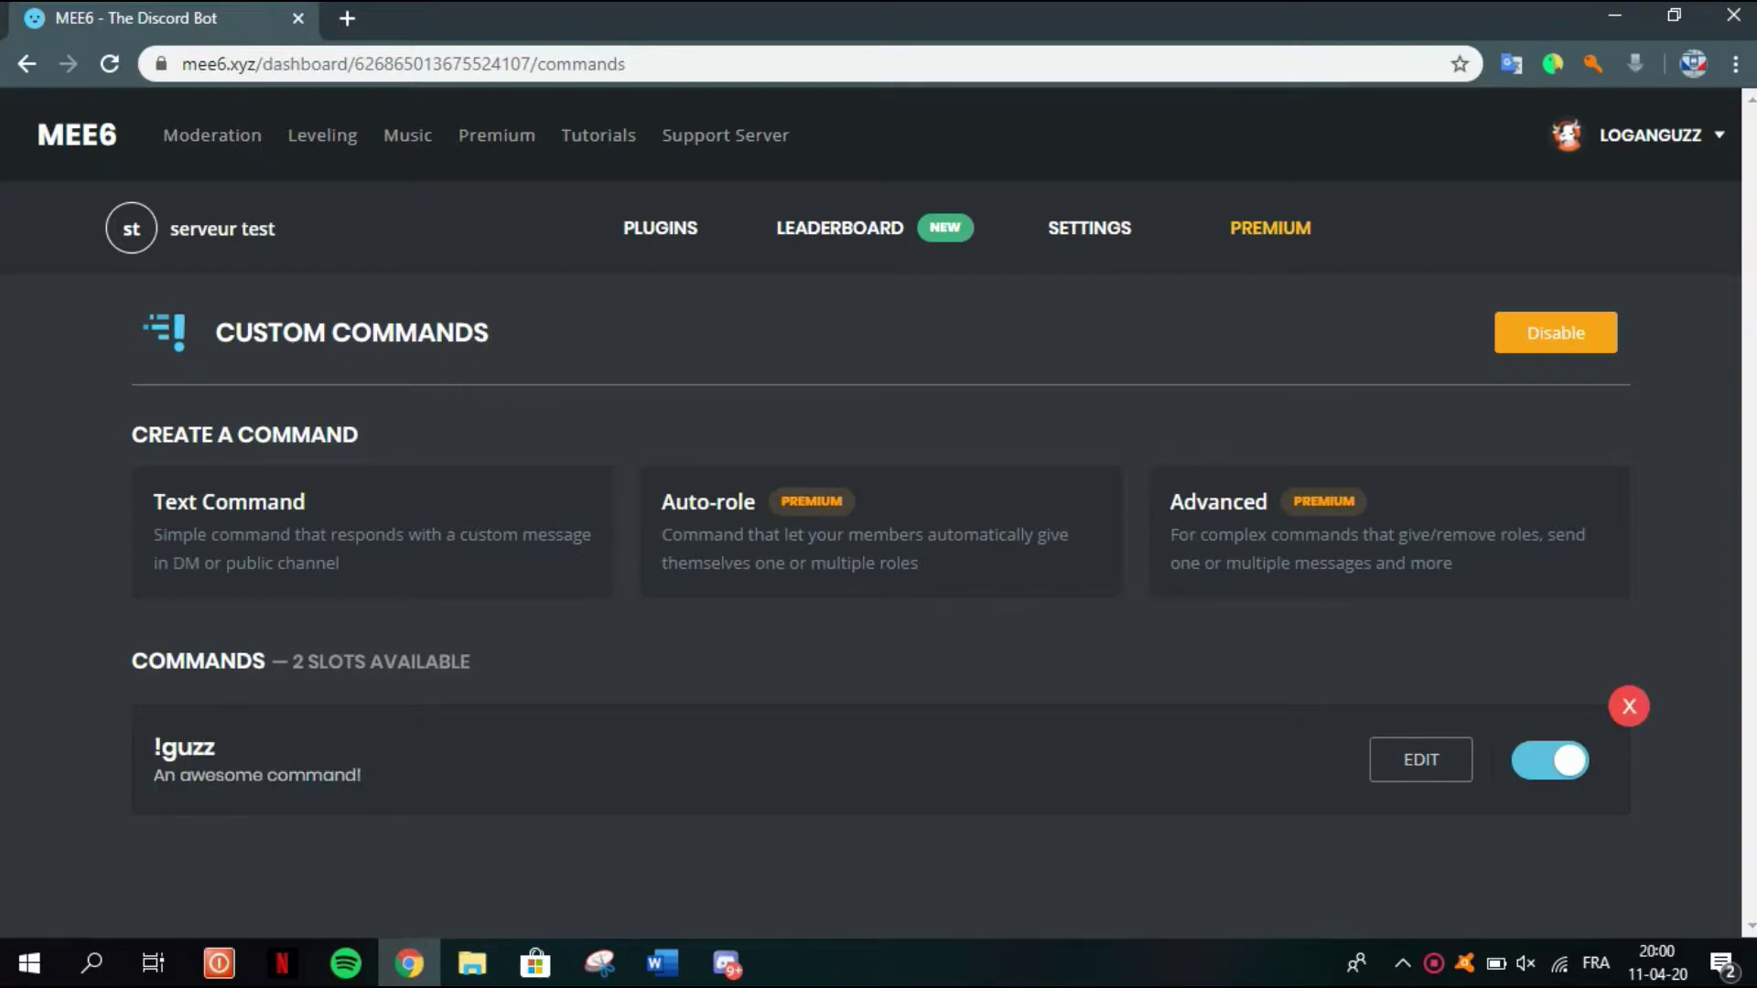
triple_click(183, 748)
key(ctrl+c)
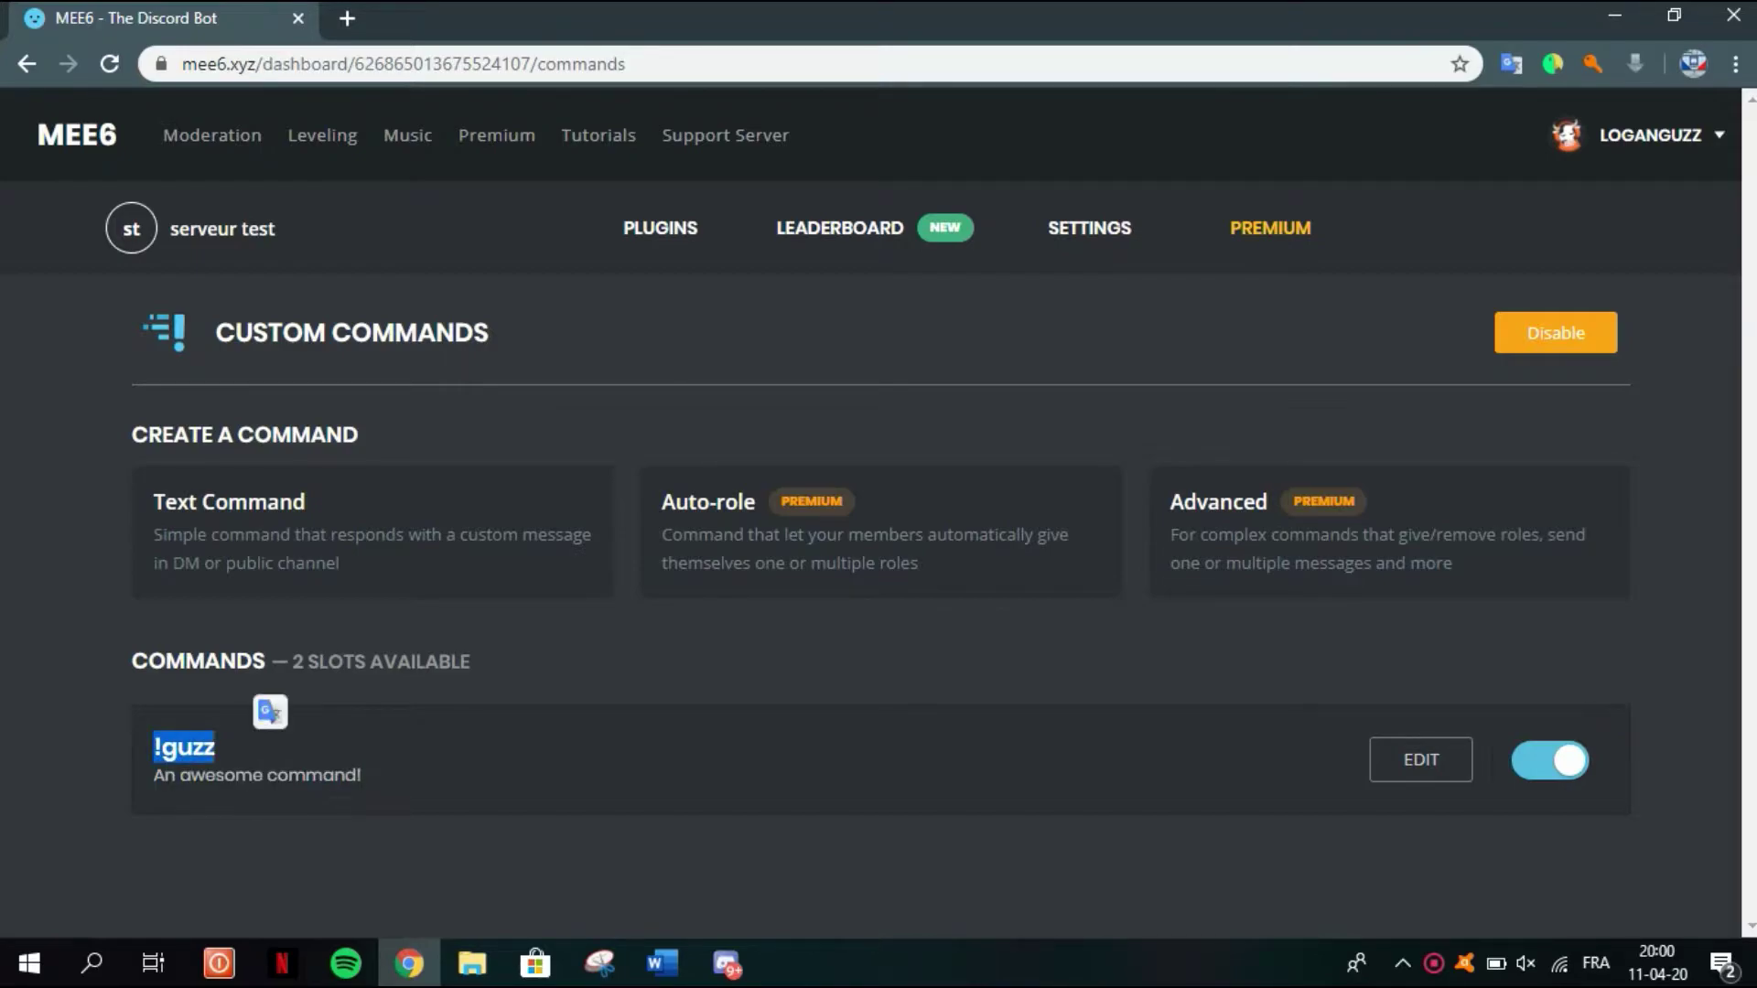
click(727, 964)
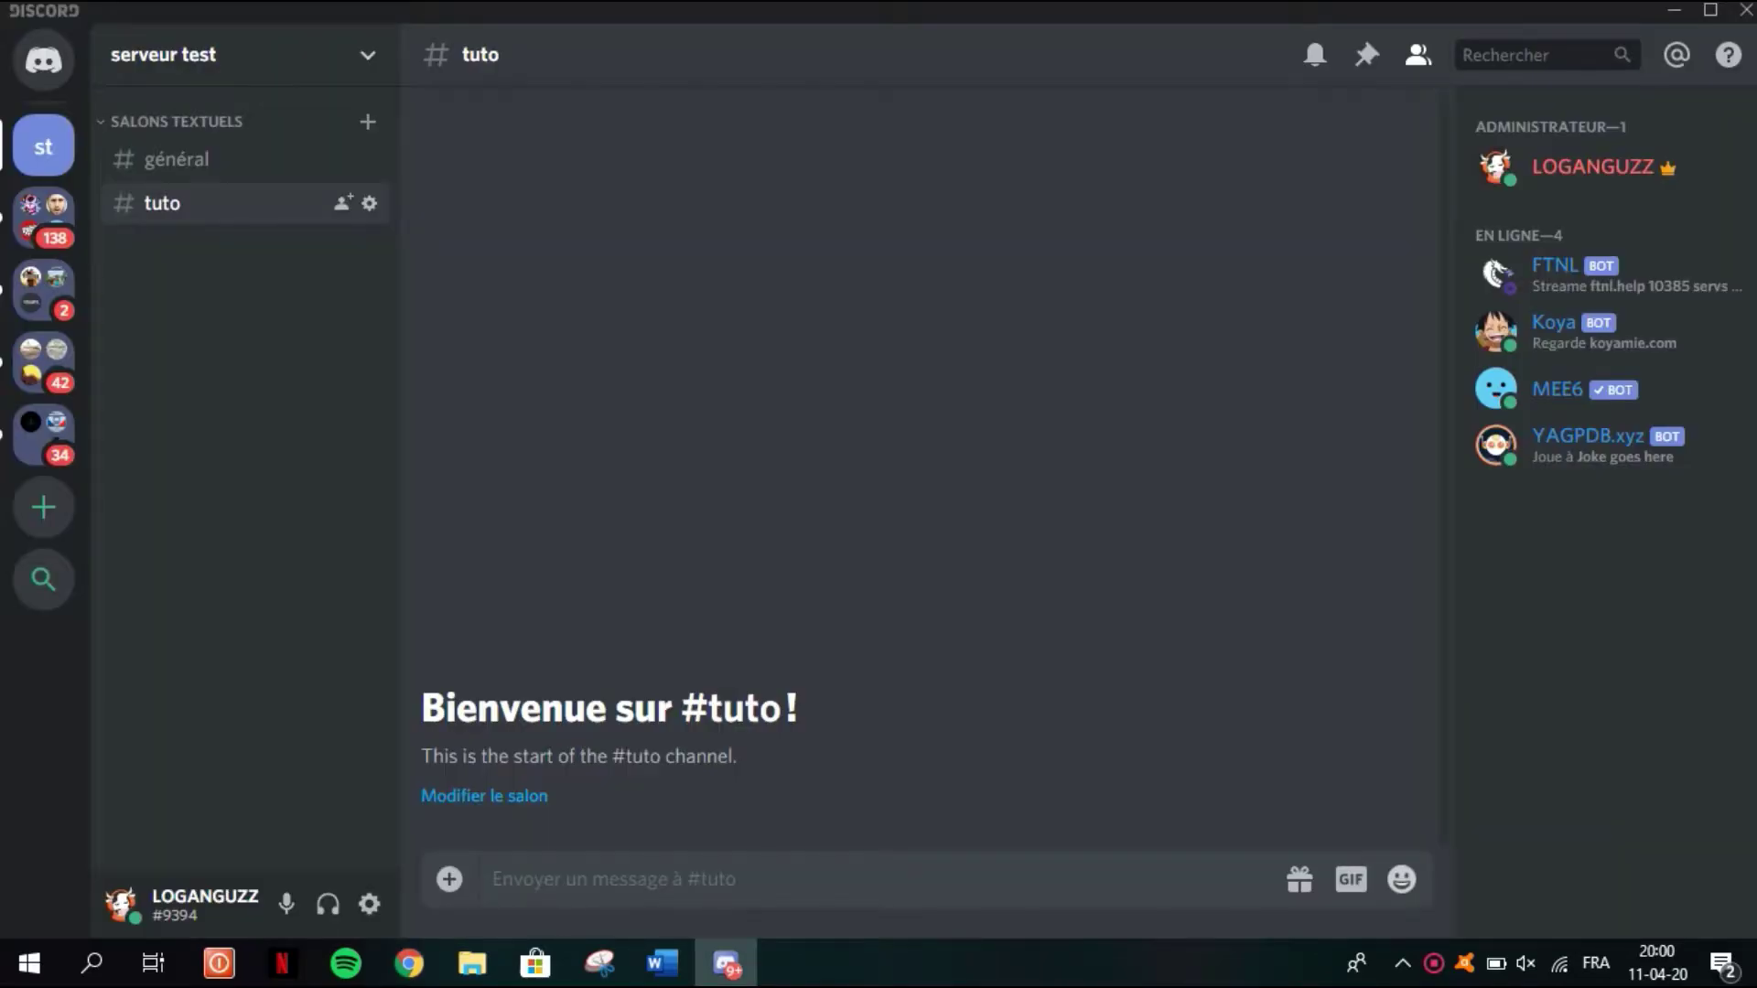
key(ctrl+v)
key(Return)
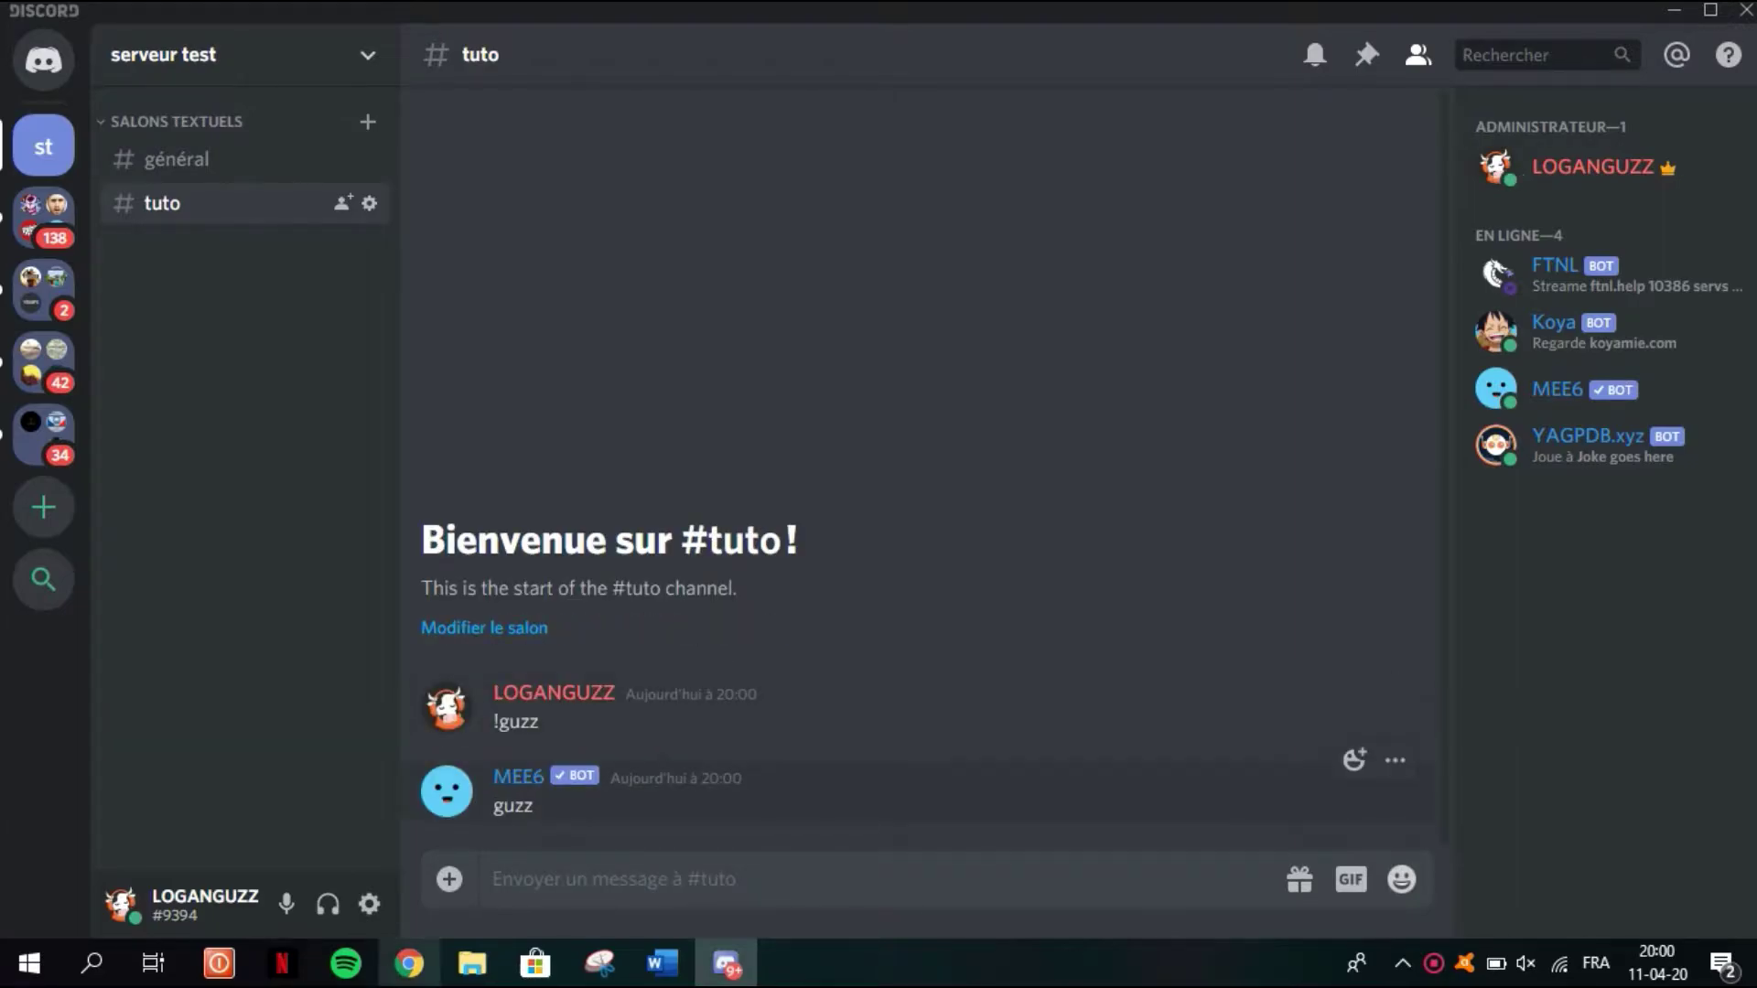
Return to Chrome and delete the !guzz custom command
click(409, 962)
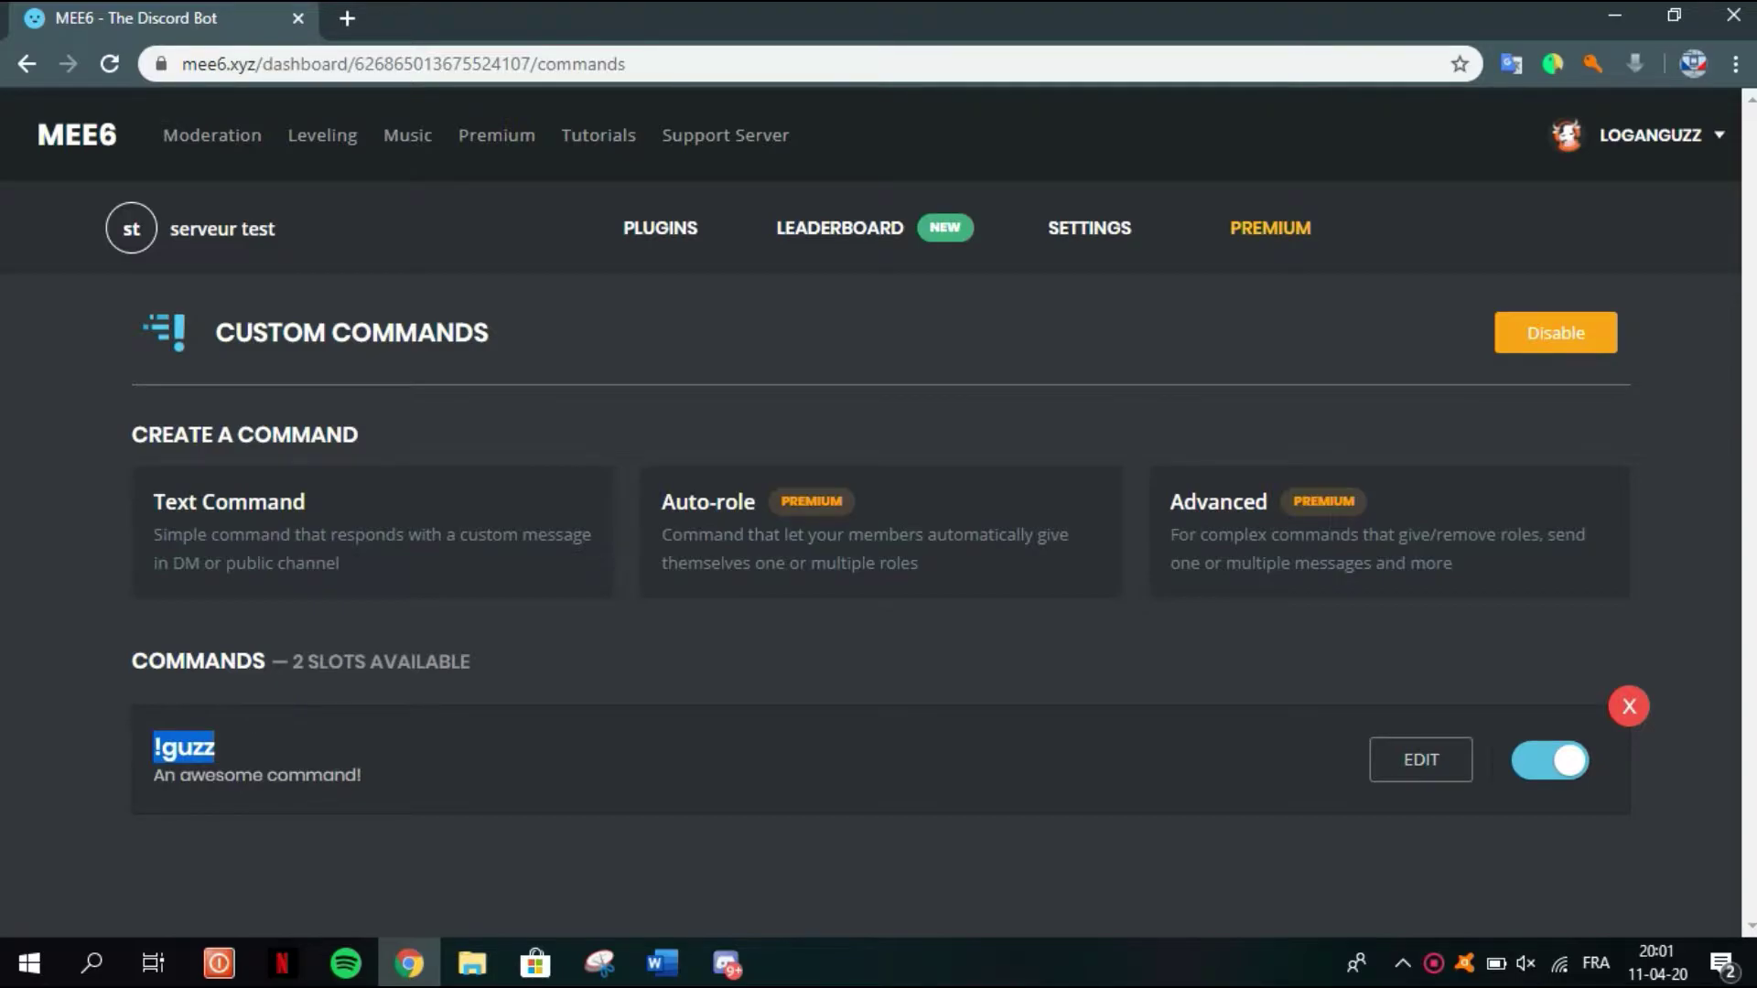
click(1629, 706)
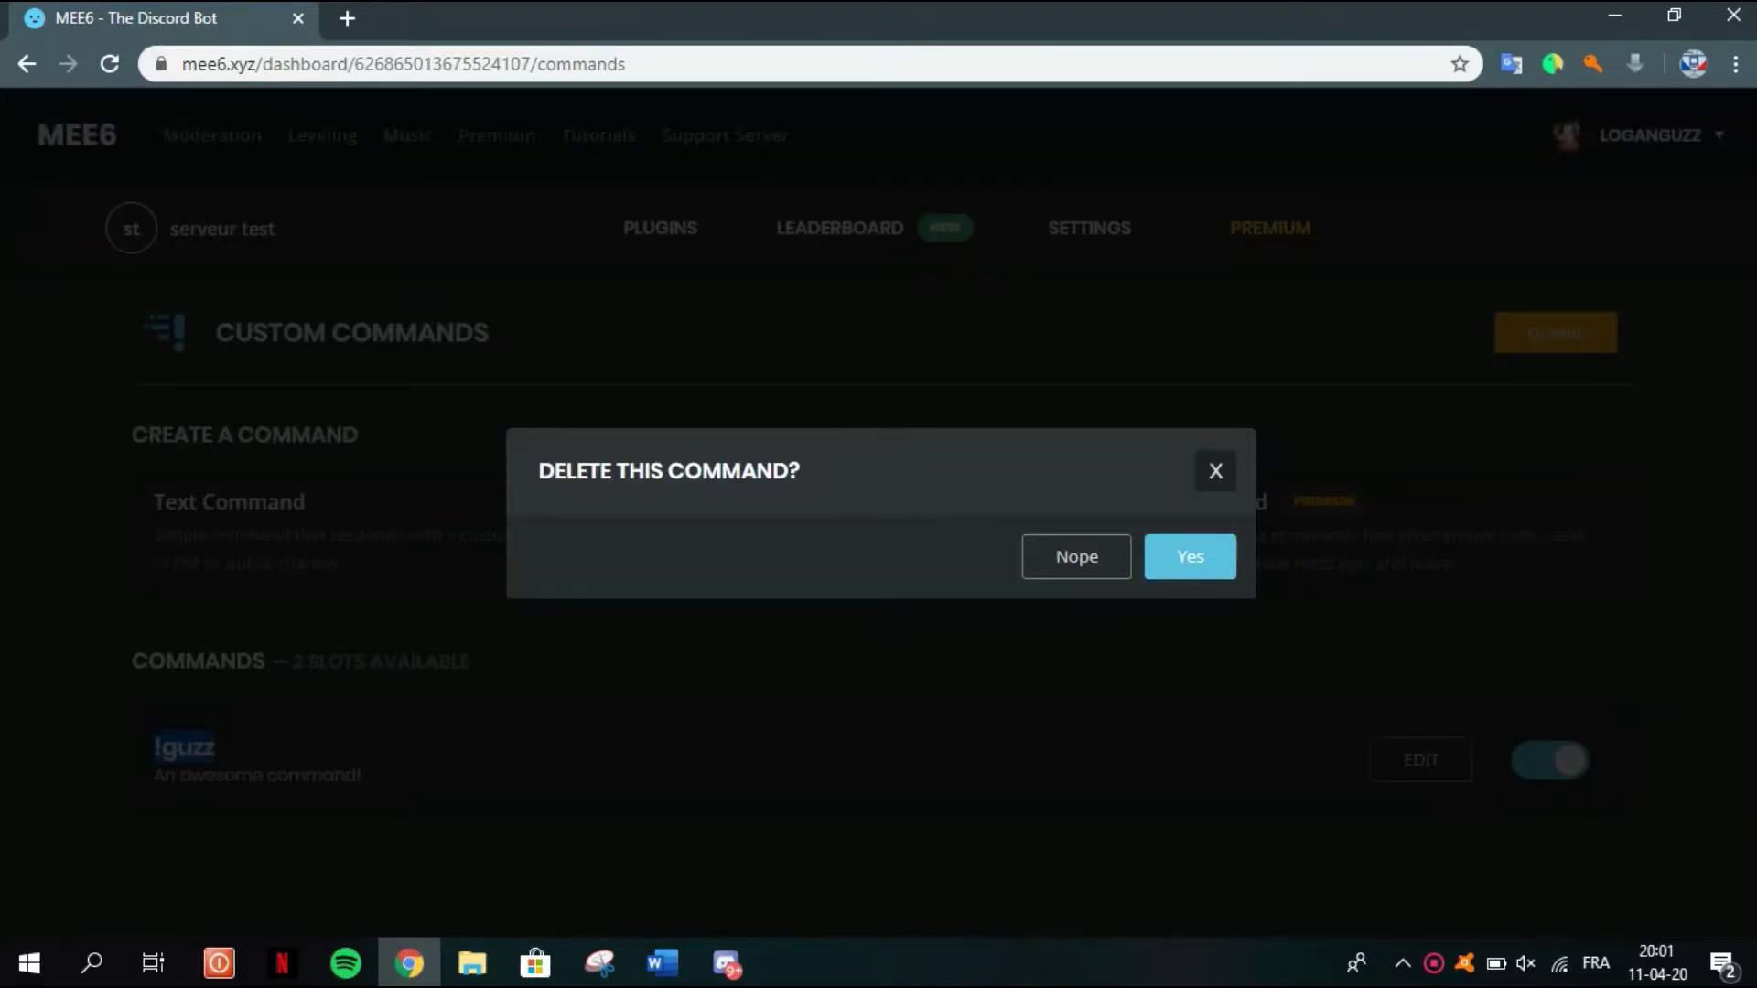
key(Return)
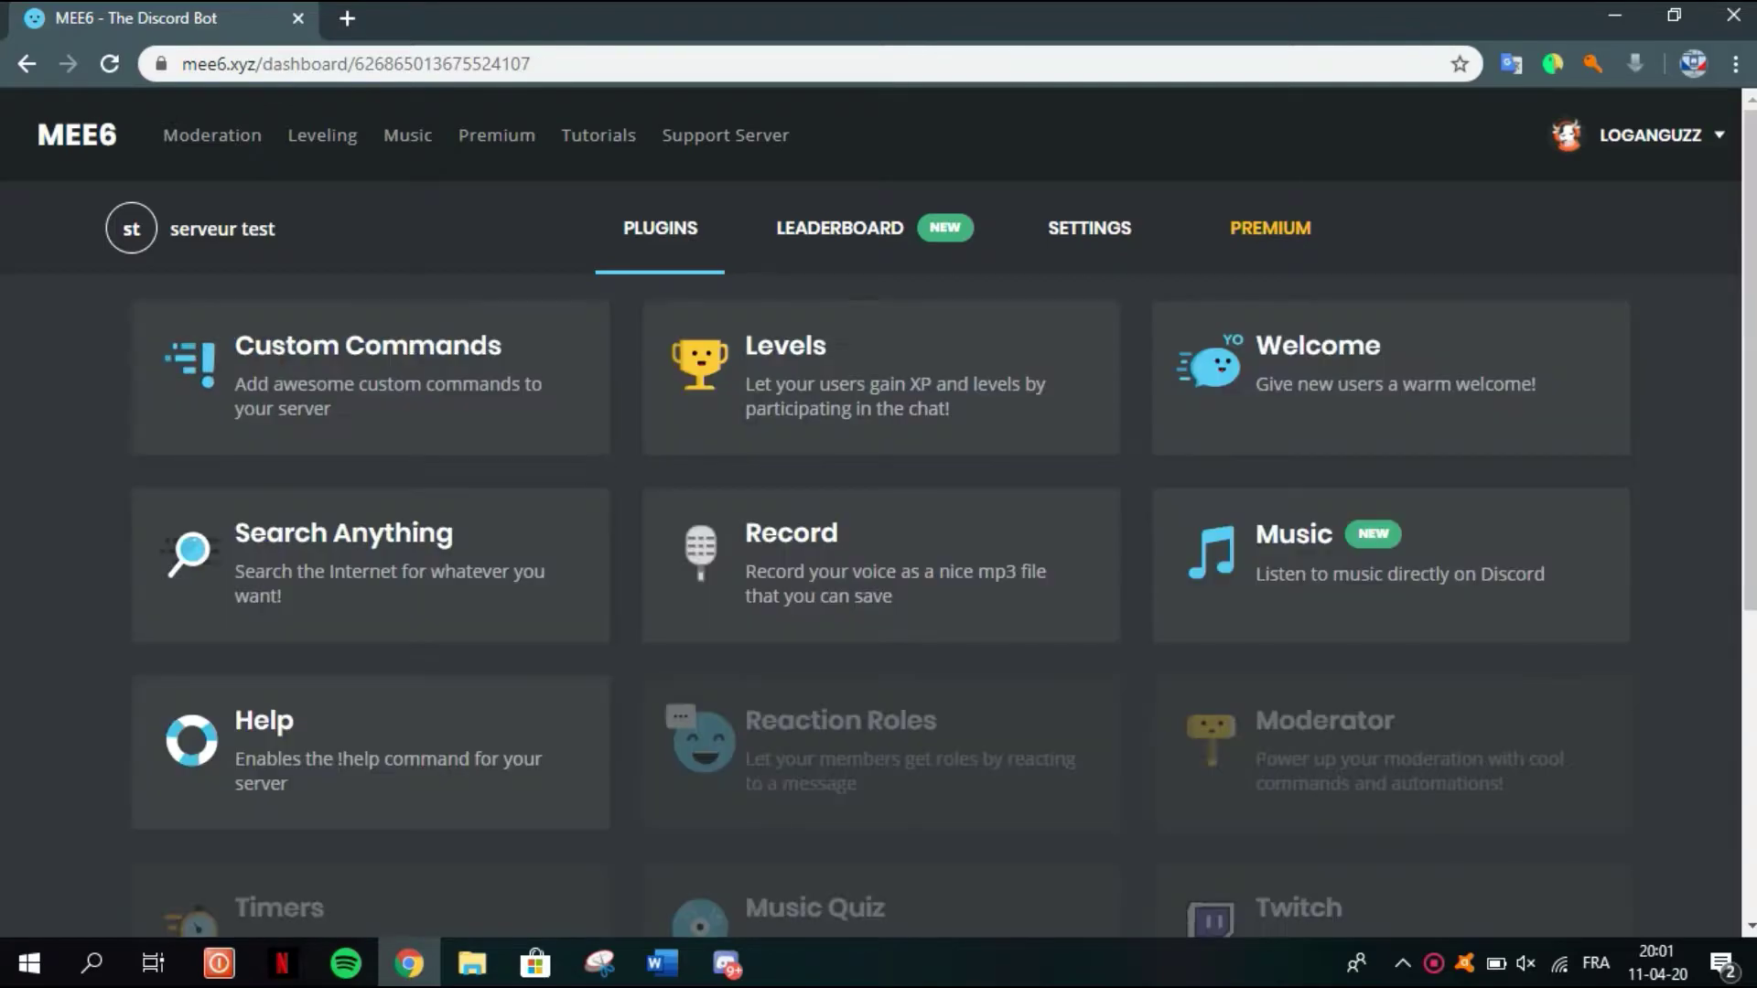
Open the Levels plugin, review the level-up announcement options and choose Current Channel
click(880, 377)
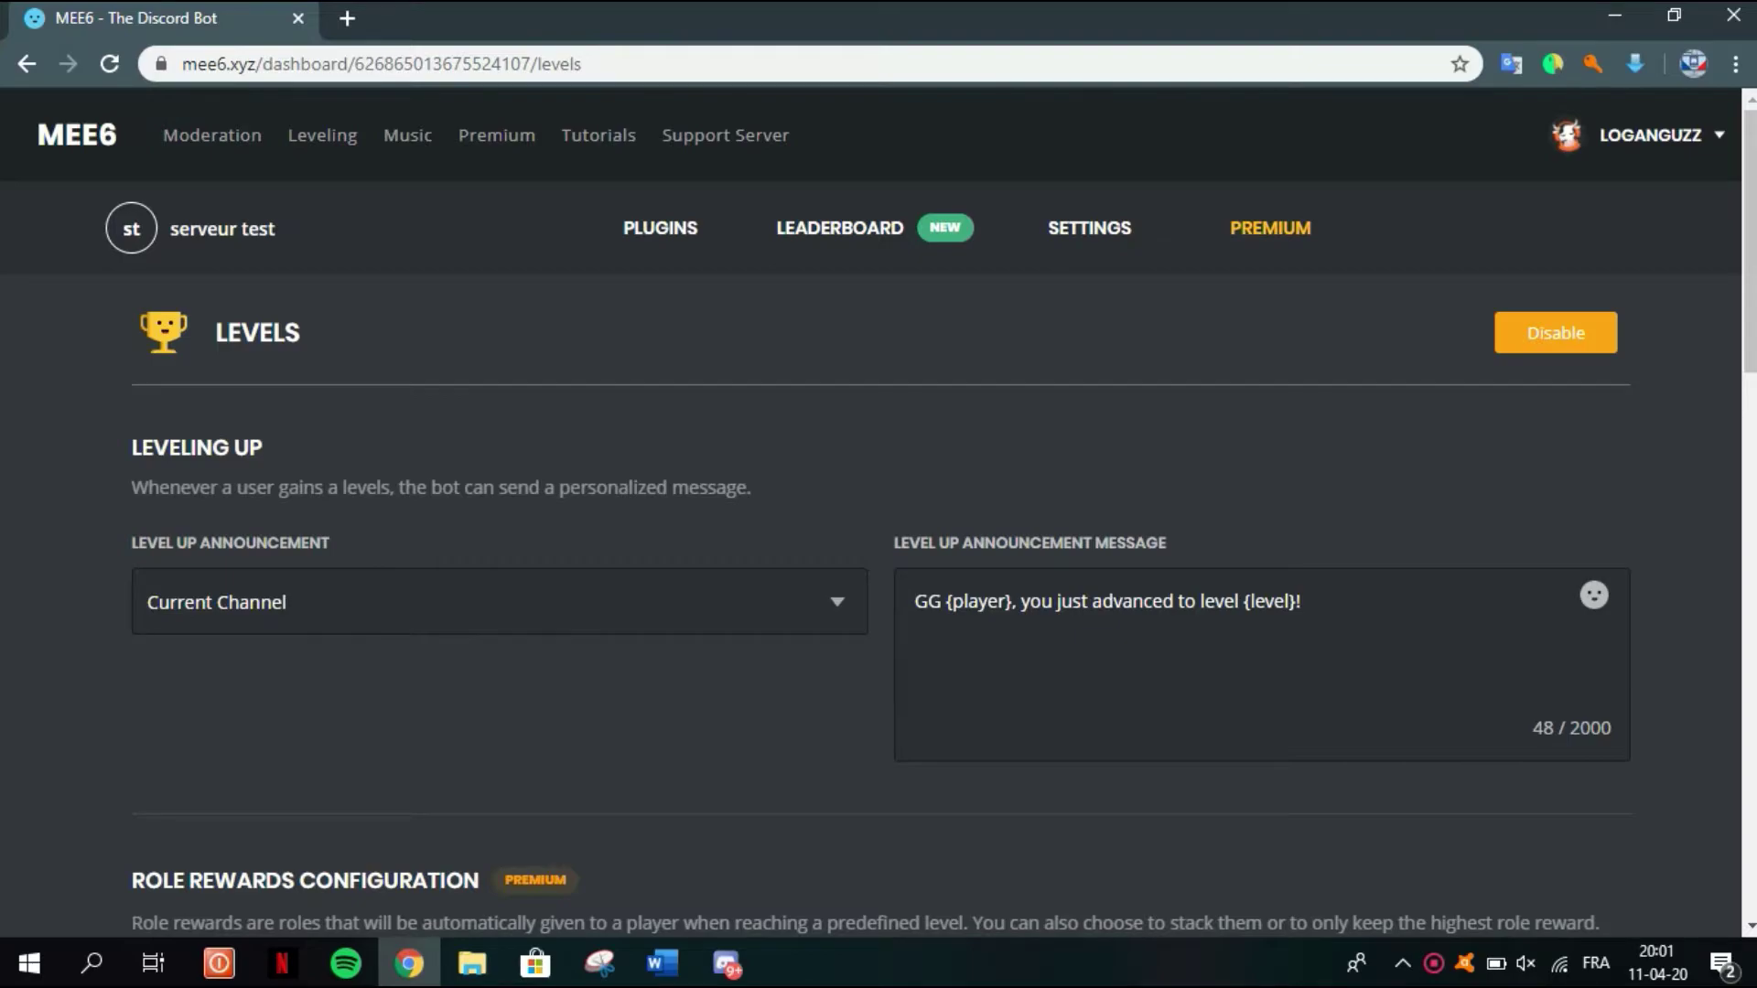
scroll(879, 513, down, 3)
click(500, 343)
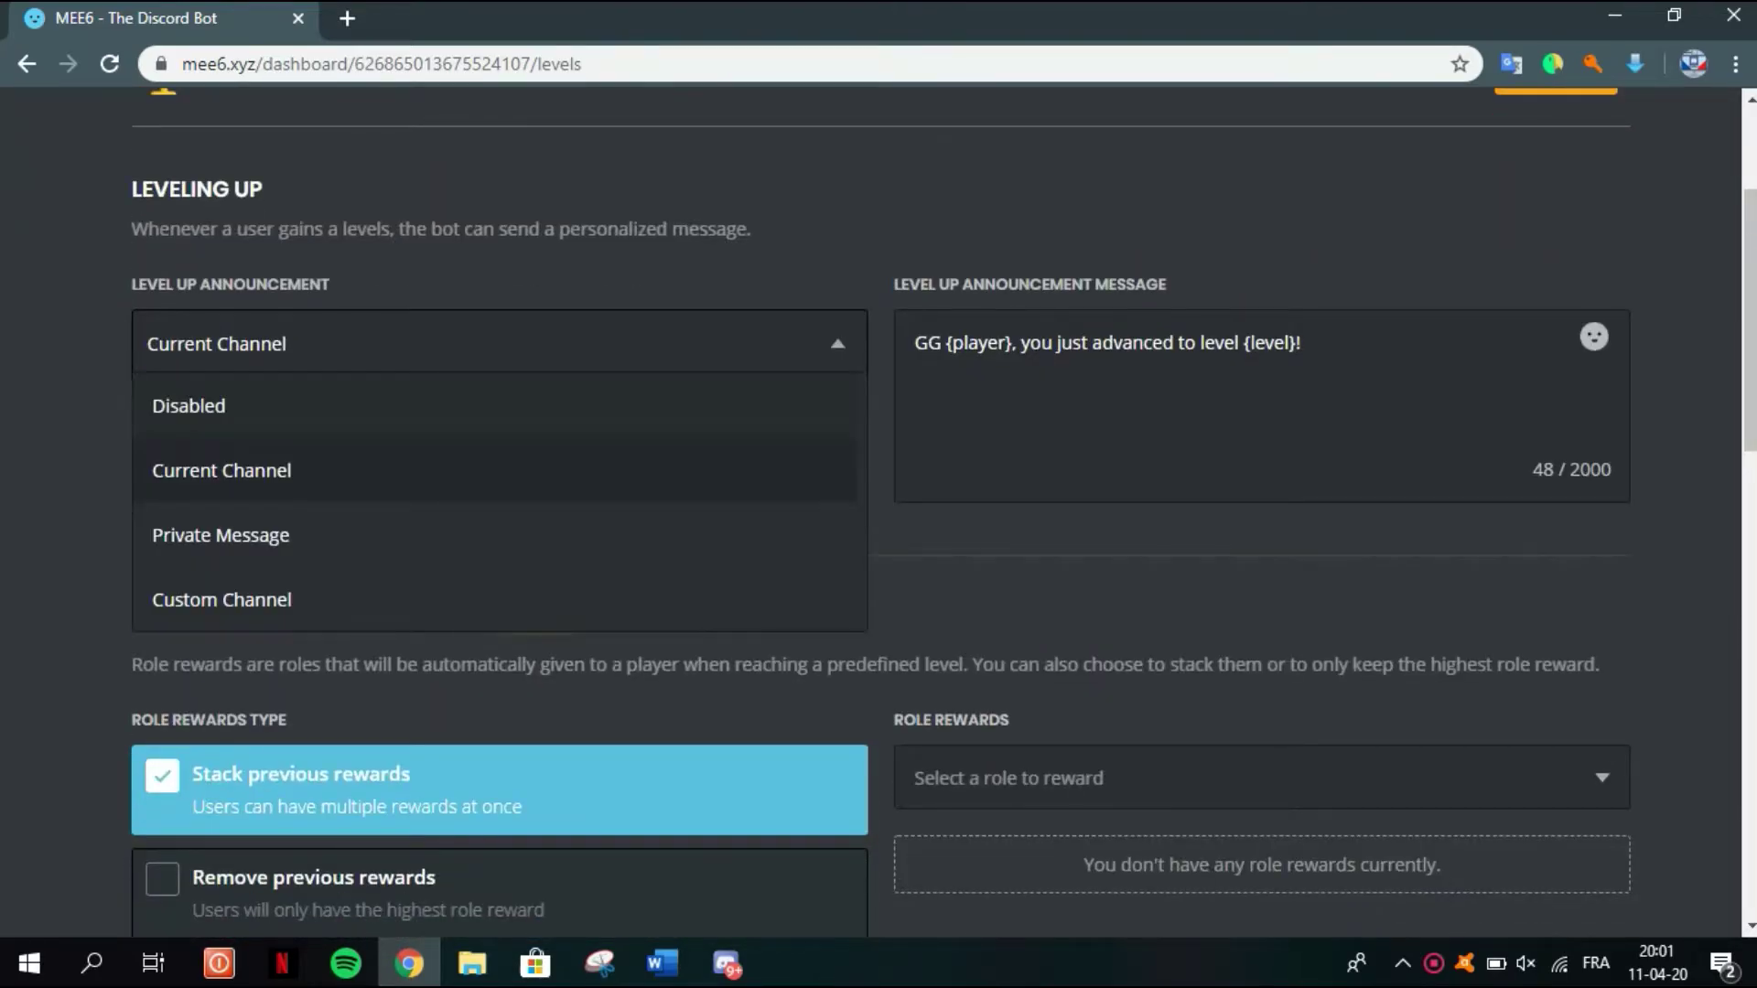
scroll(879, 513, down, 4)
scroll(878, 513, up, 4)
click(495, 471)
scroll(878, 513, up, 3)
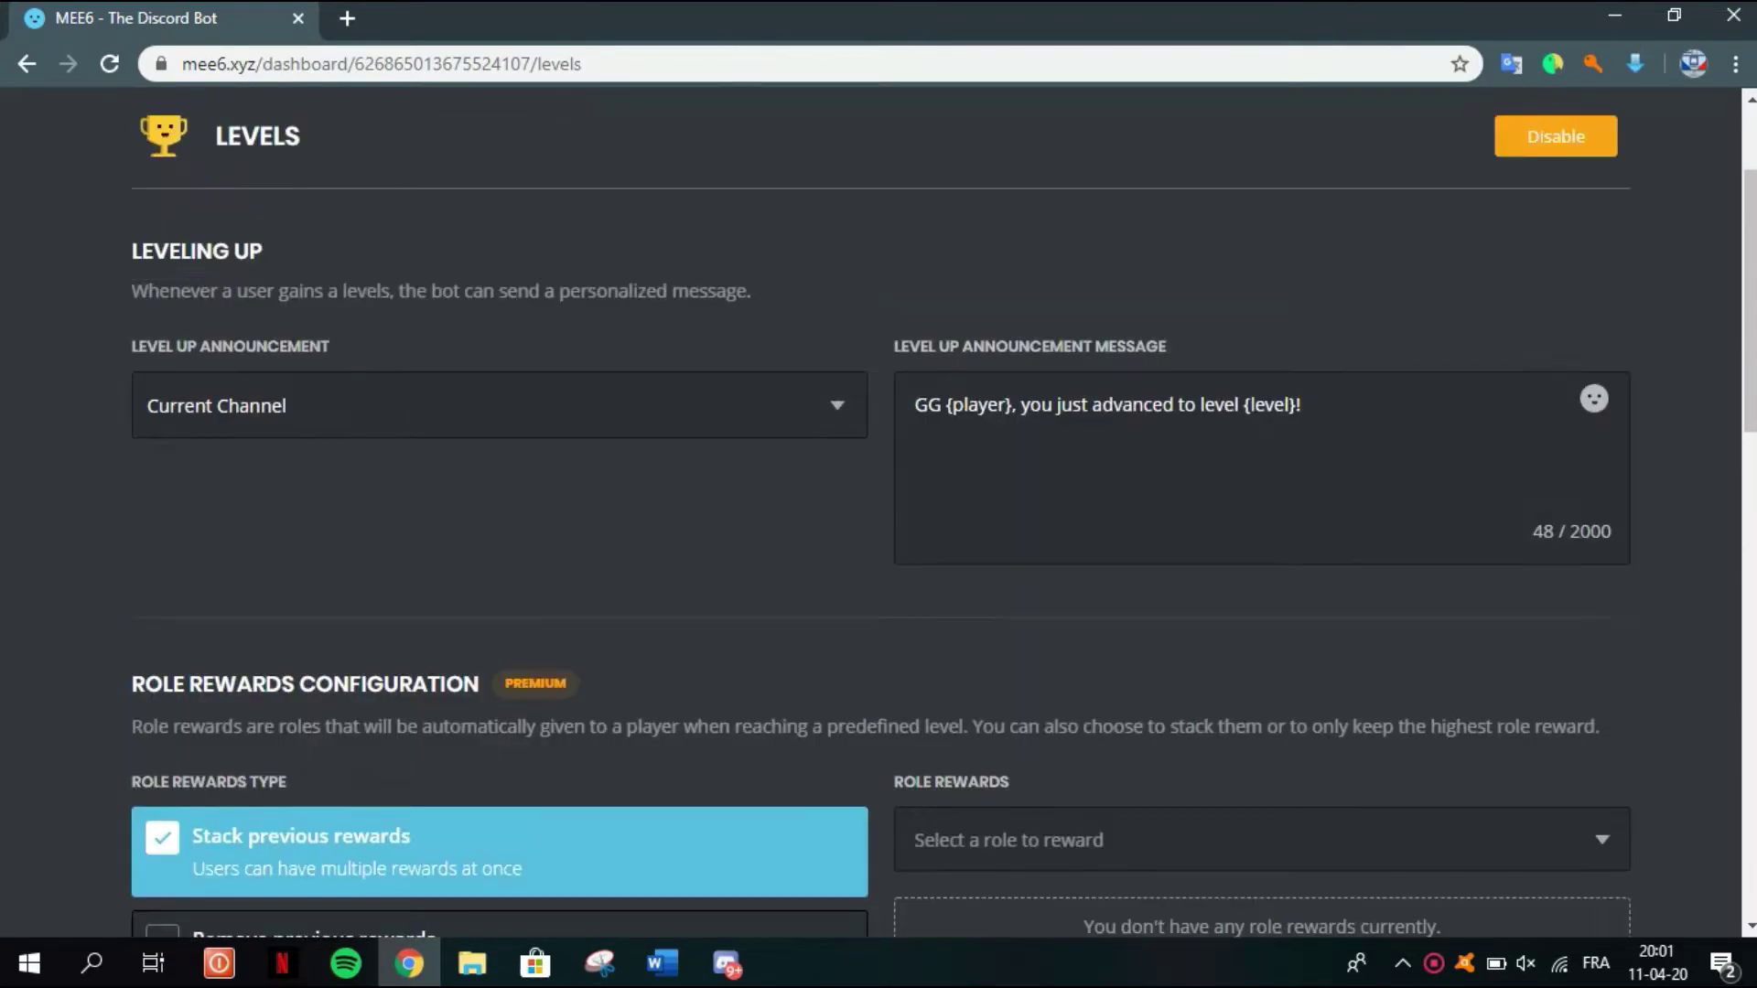
Try a slightly darker blue for the default server rank card and close its editor without saving
scroll(878, 513, down, 4)
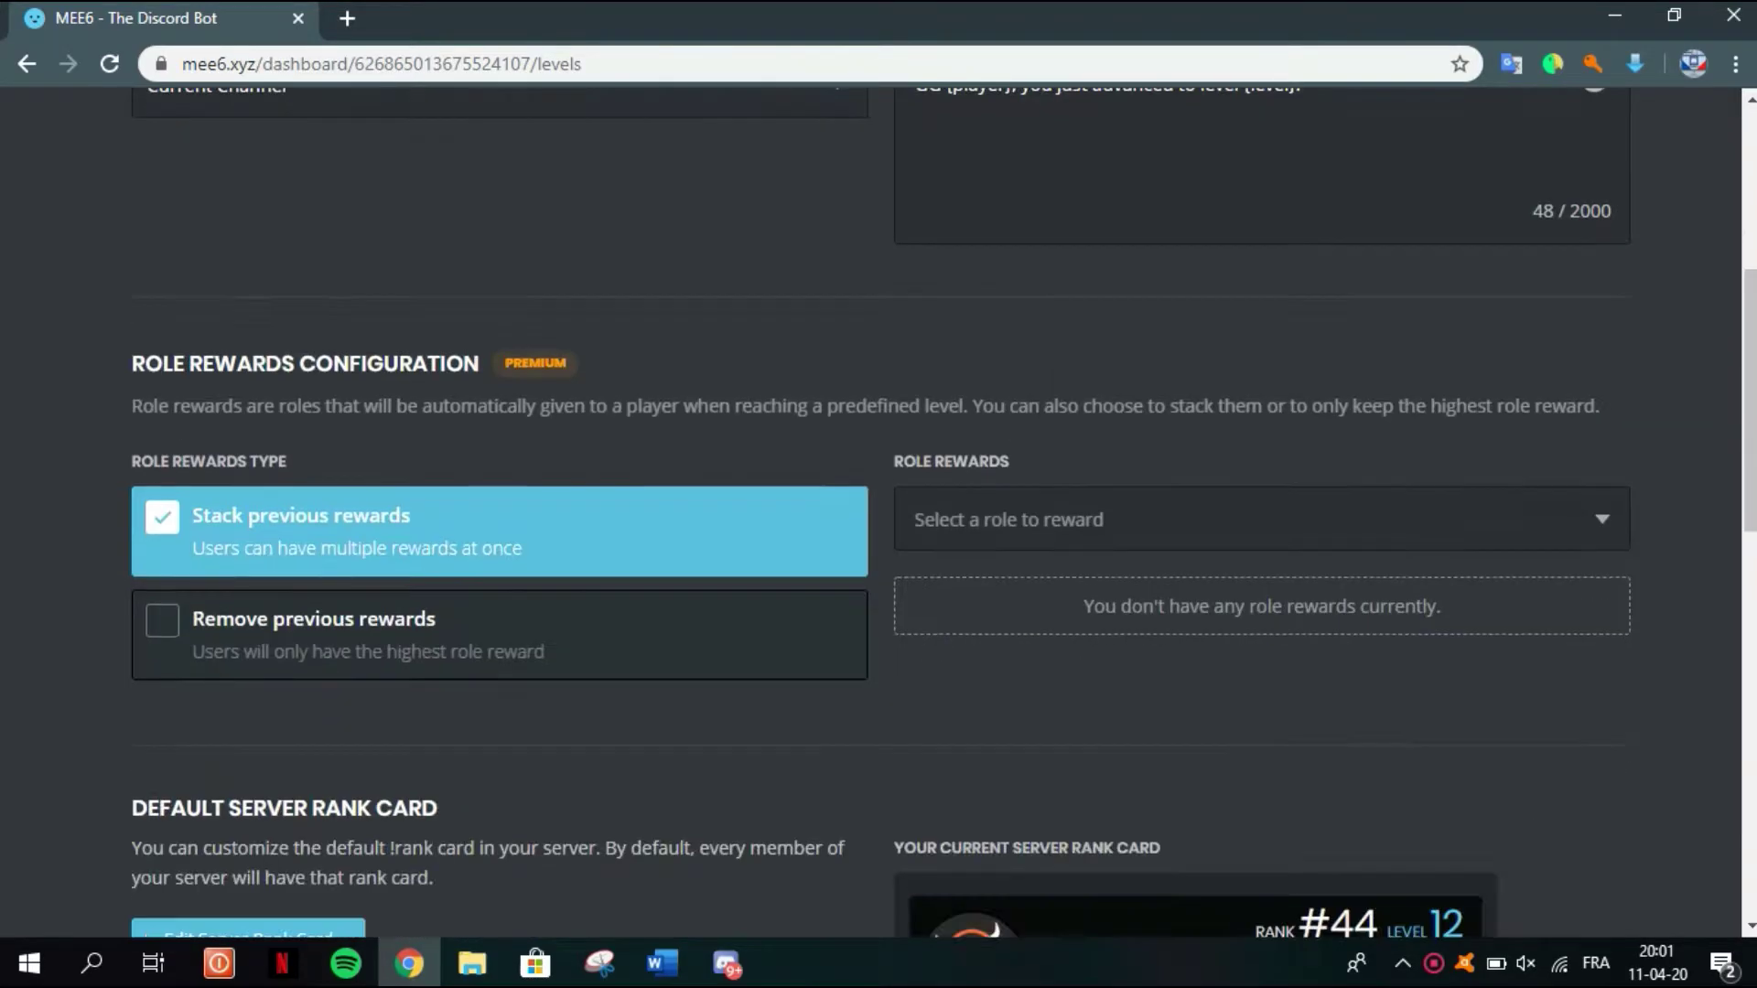
scroll(878, 512, down, 4)
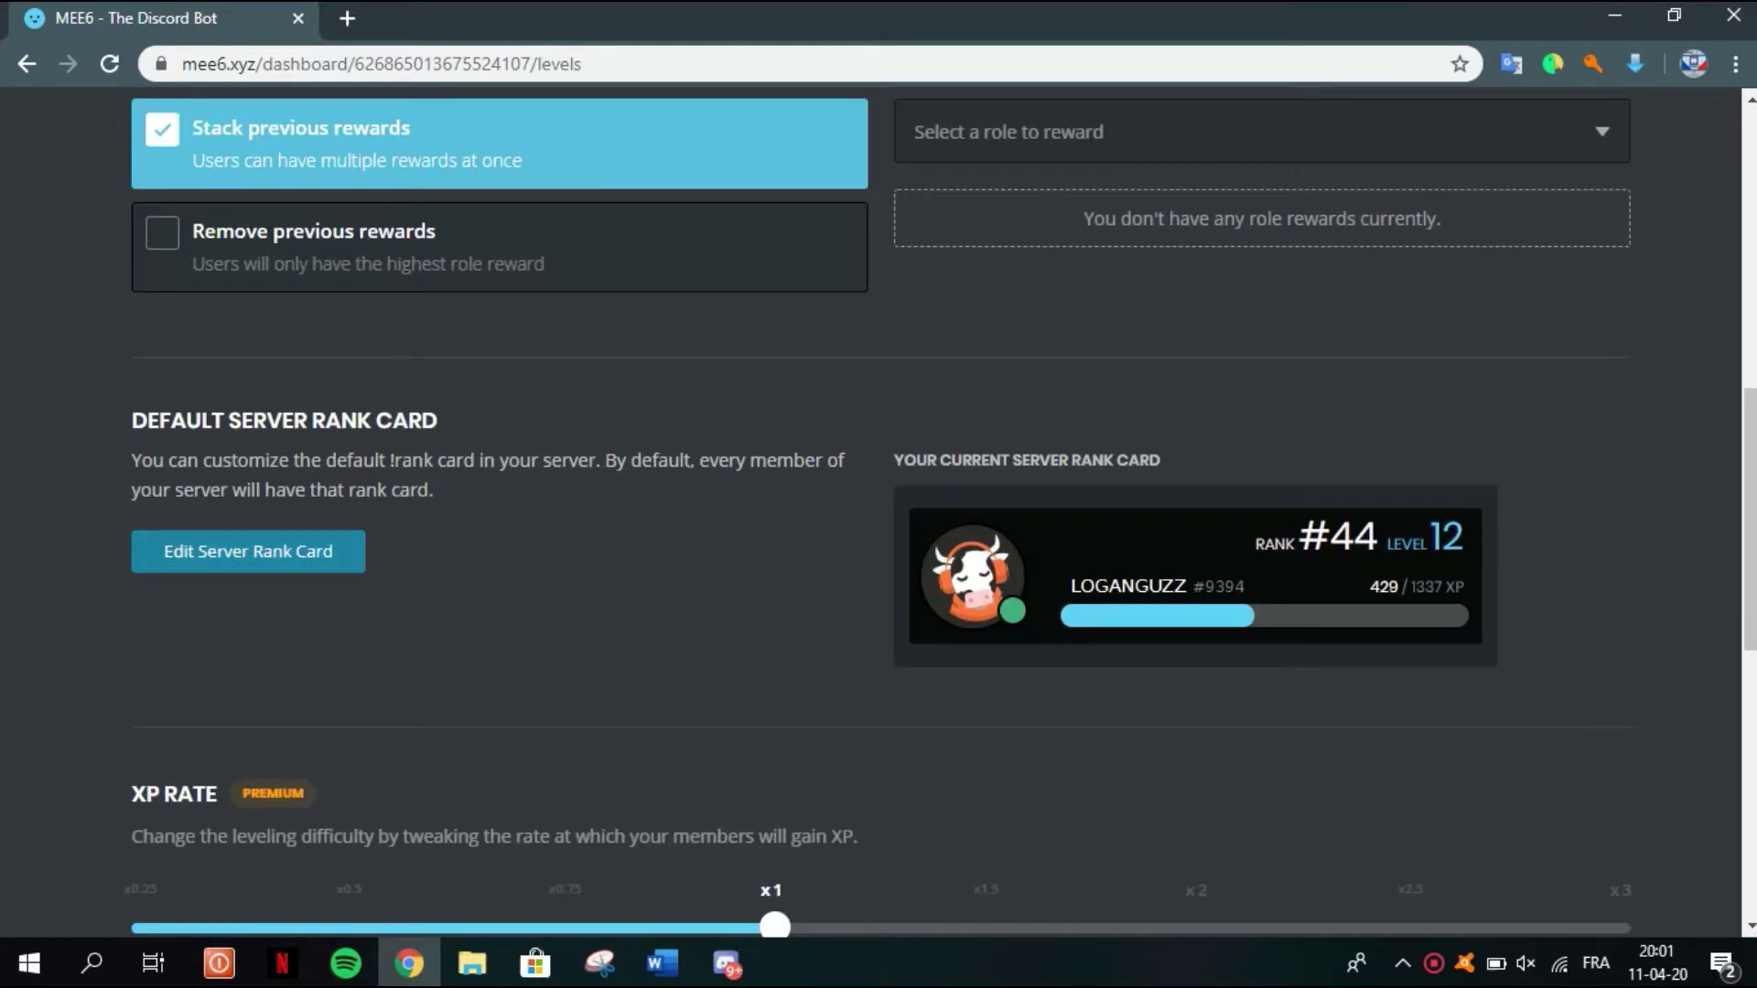
click(248, 551)
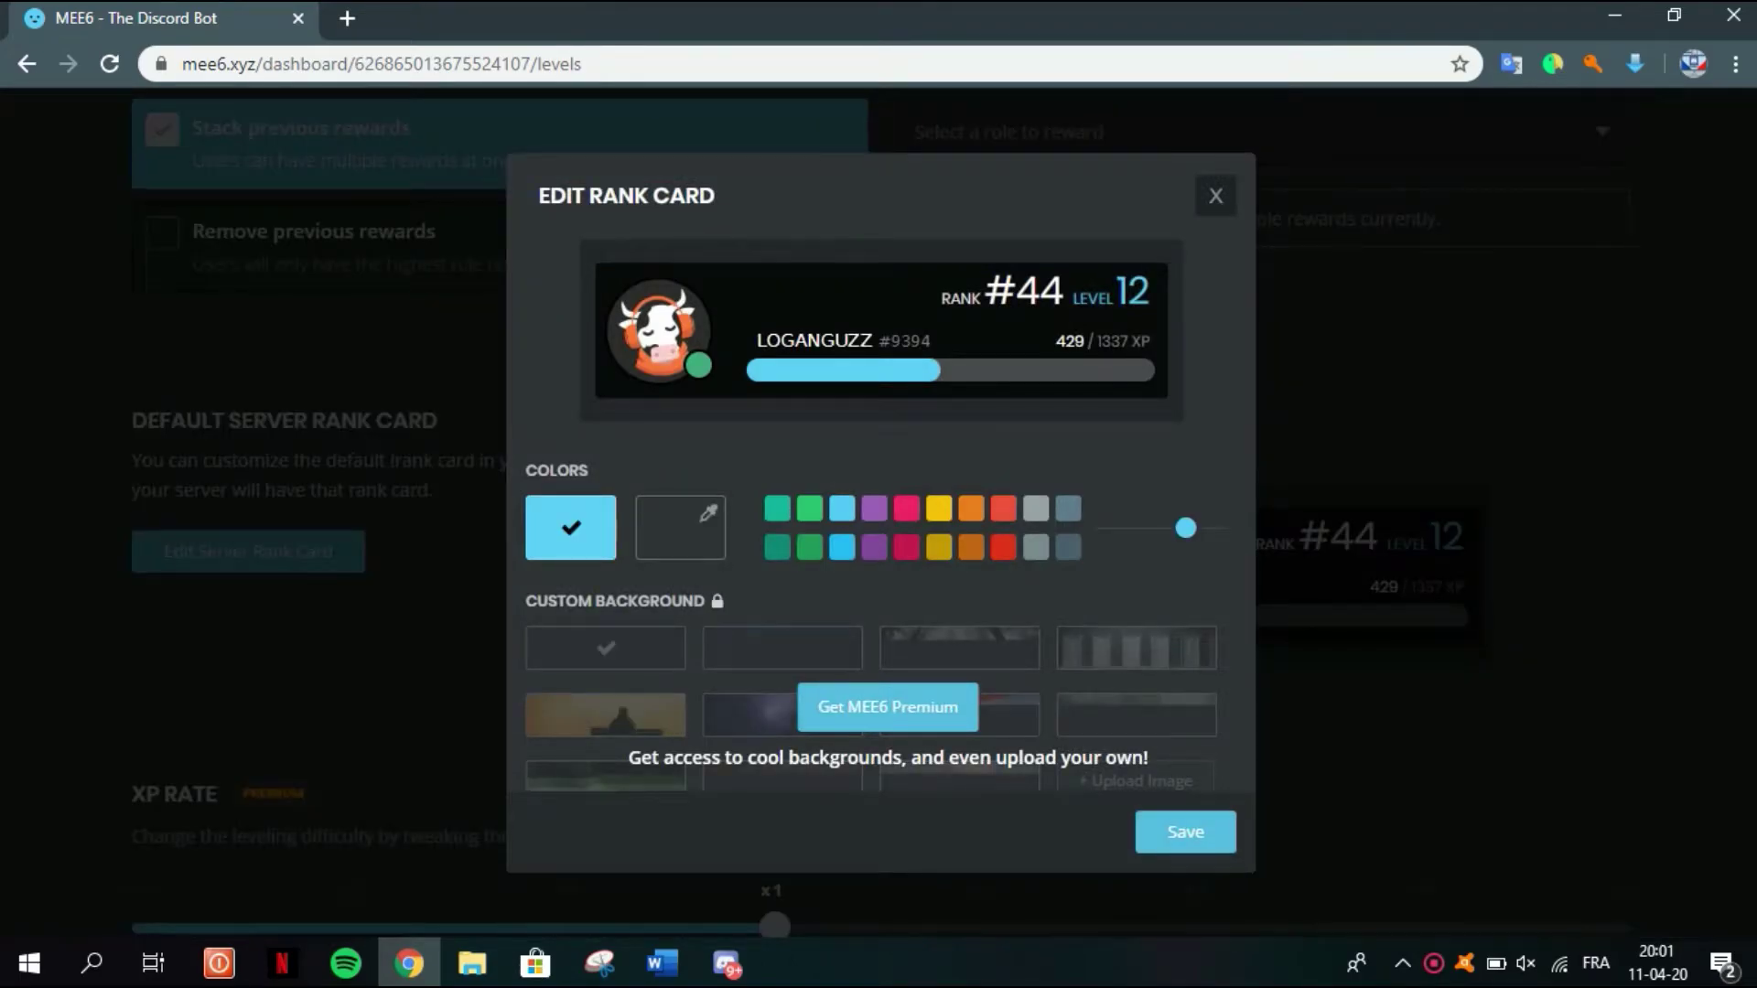
click(680, 528)
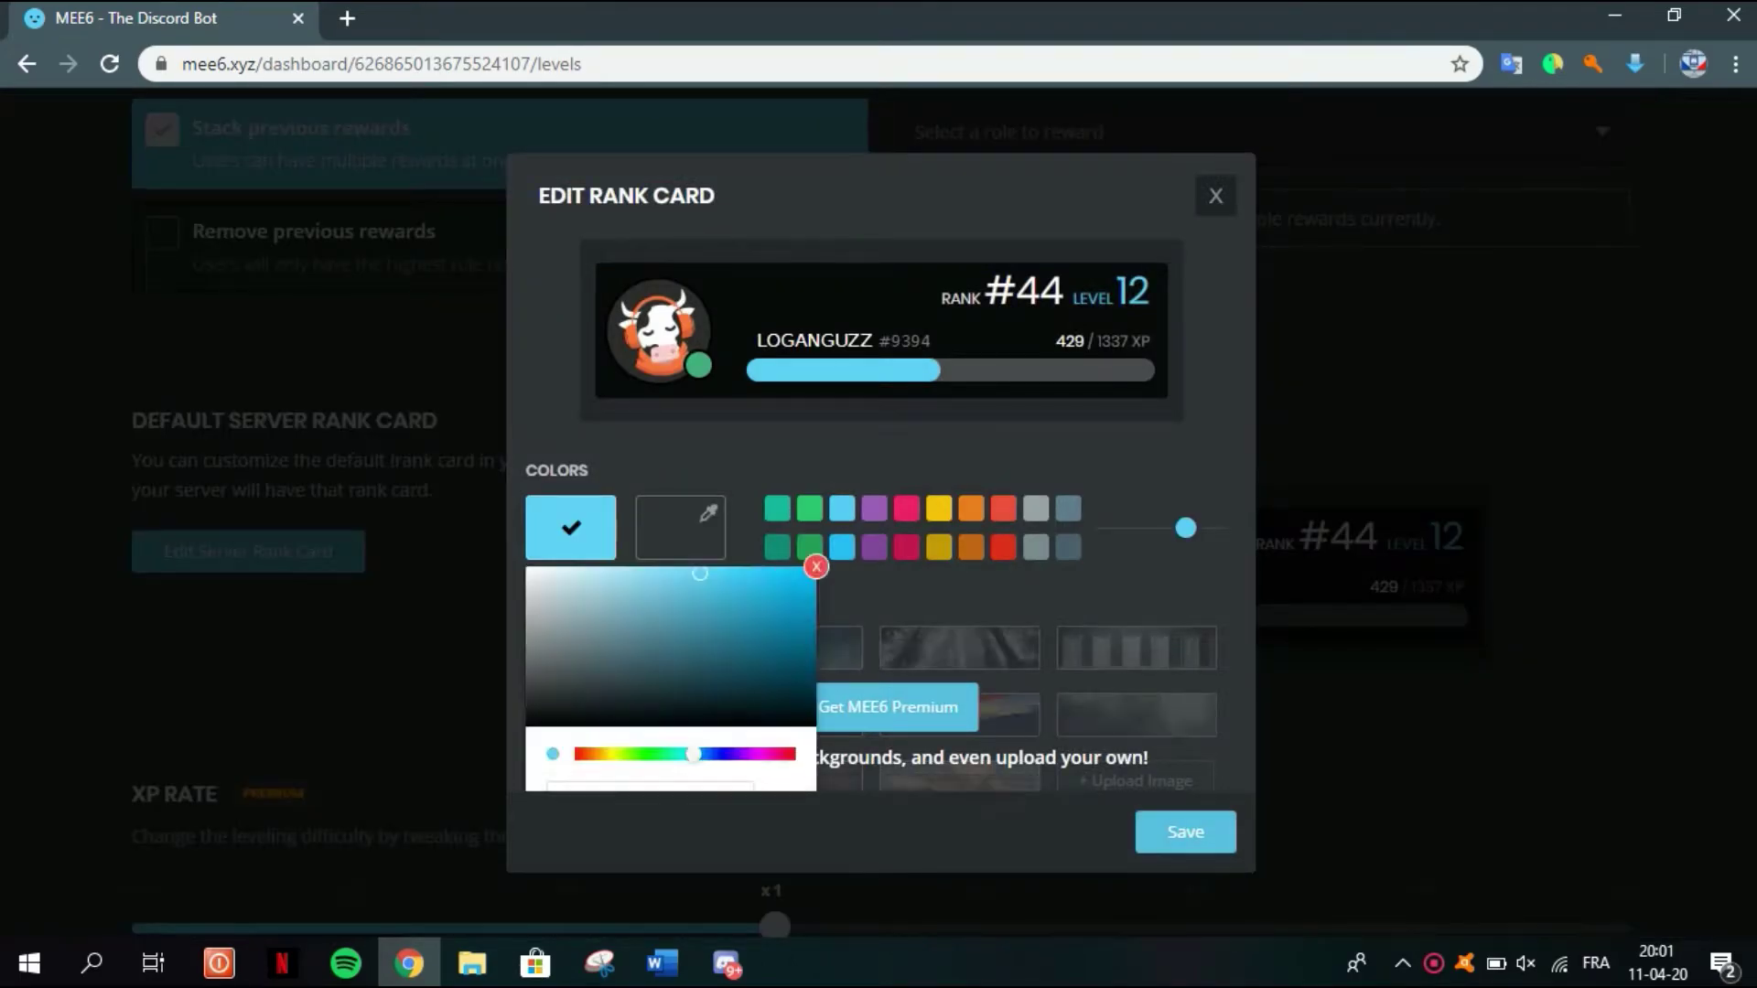
click(714, 599)
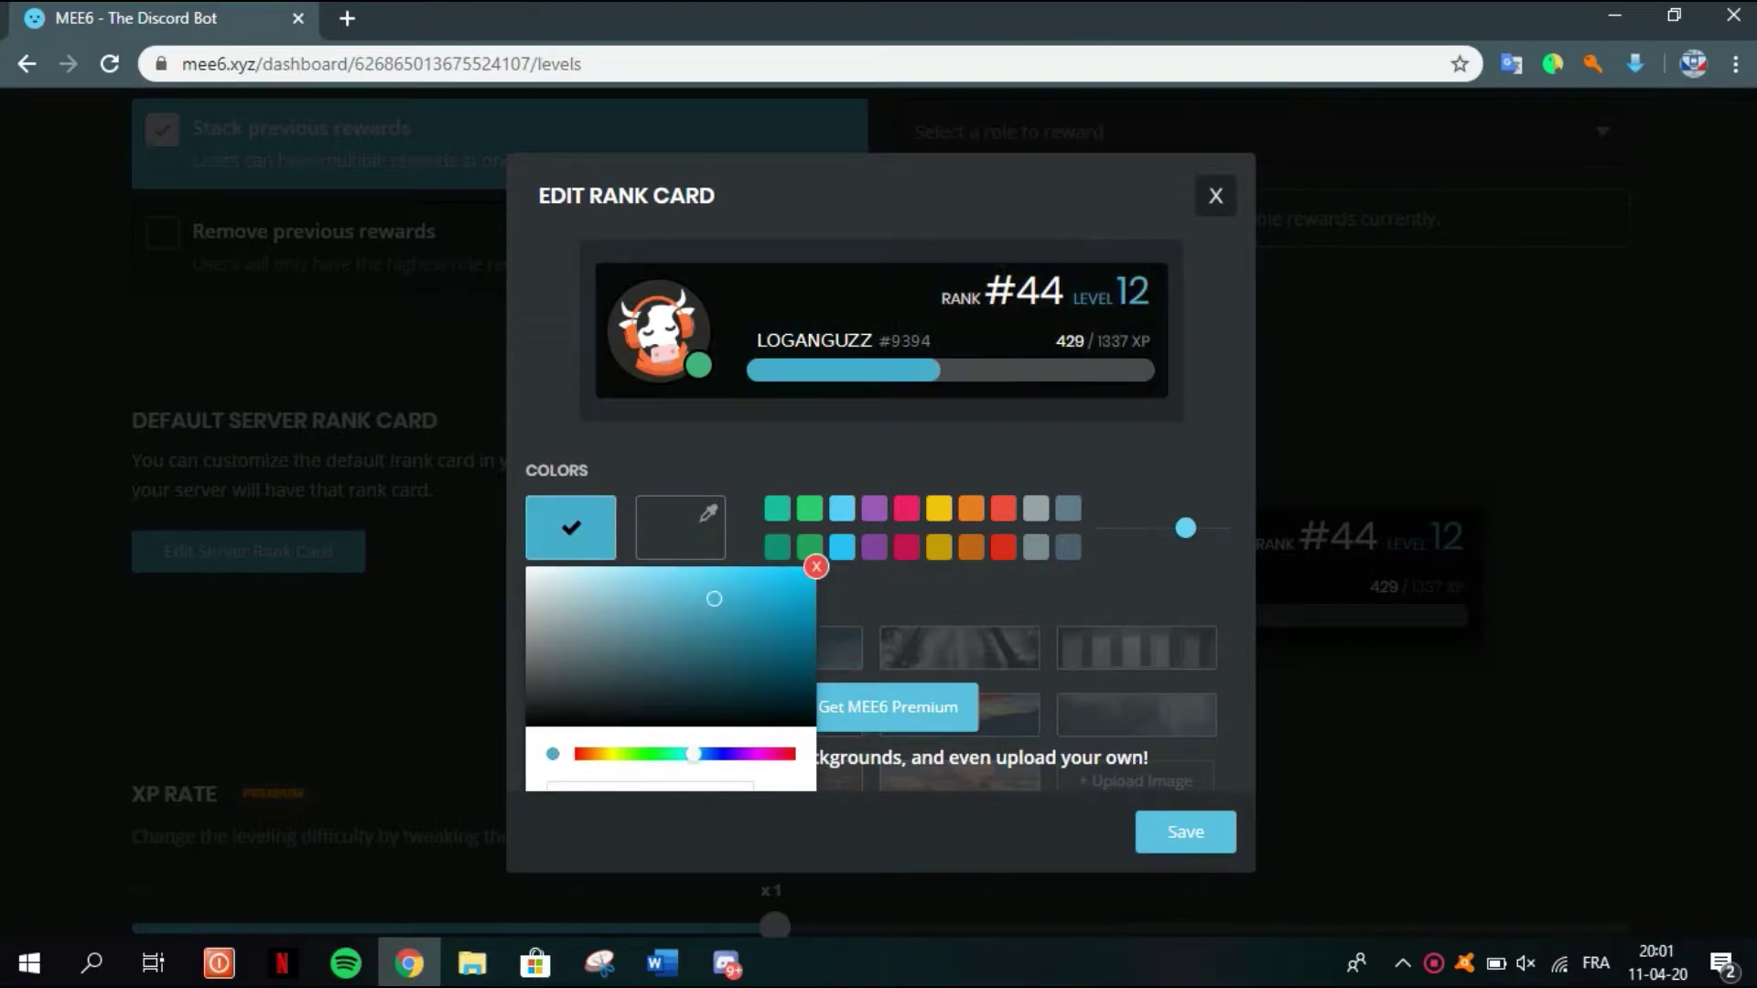
key(Escape)
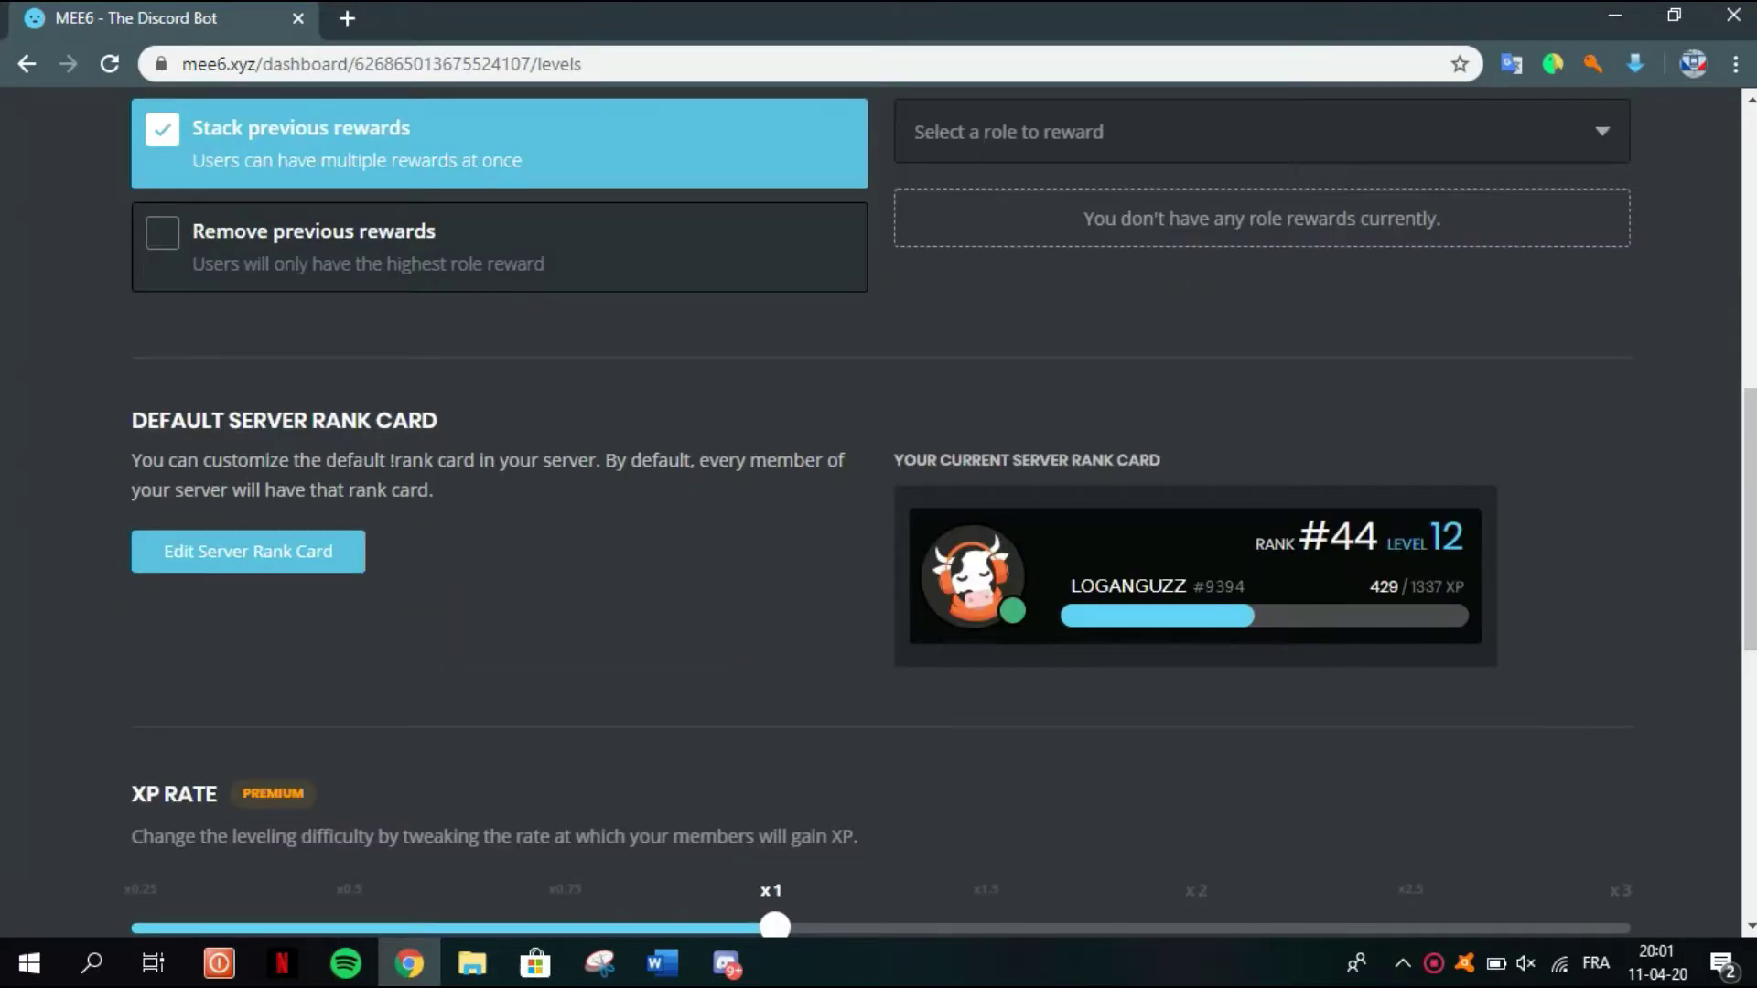
Examine the XP rate, No-XP roles, No-XP channels and command settings of the Levels plugin
scroll(879, 513, down, 5)
scroll(878, 512, down, 4)
scroll(878, 512, up, 5)
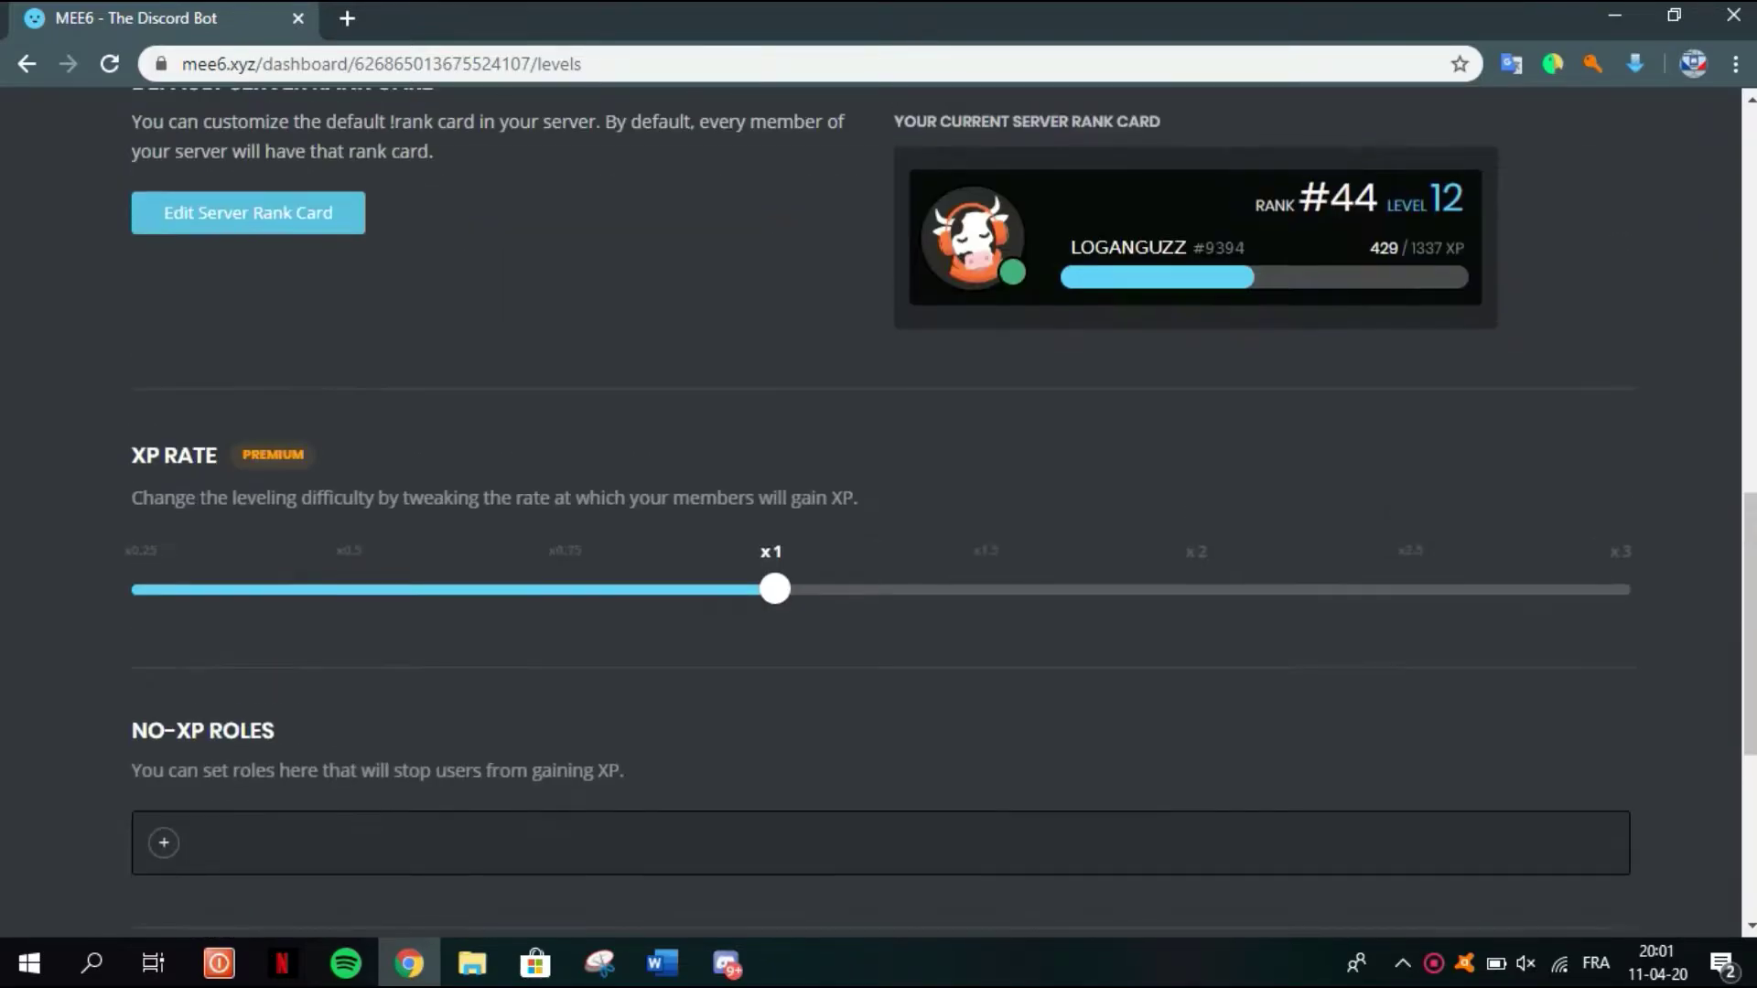
scroll(879, 512, up, 6)
scroll(878, 513, down, 4)
scroll(879, 513, down, 8)
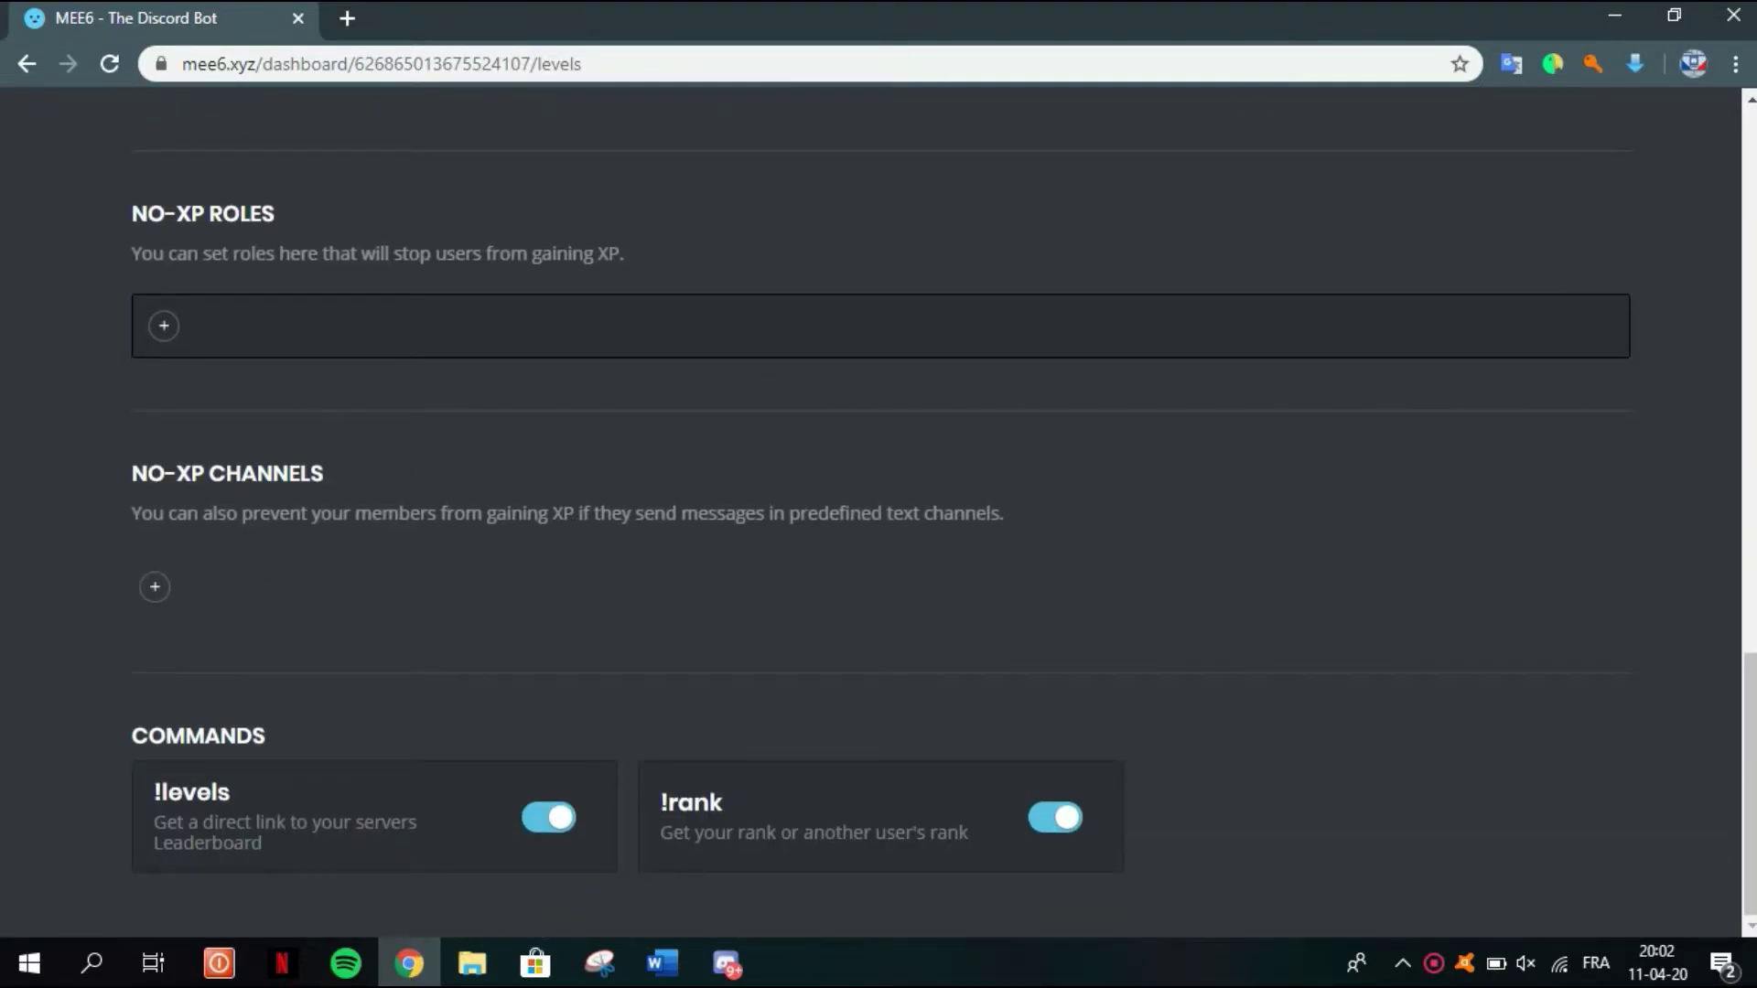
scroll(879, 513, up, 17)
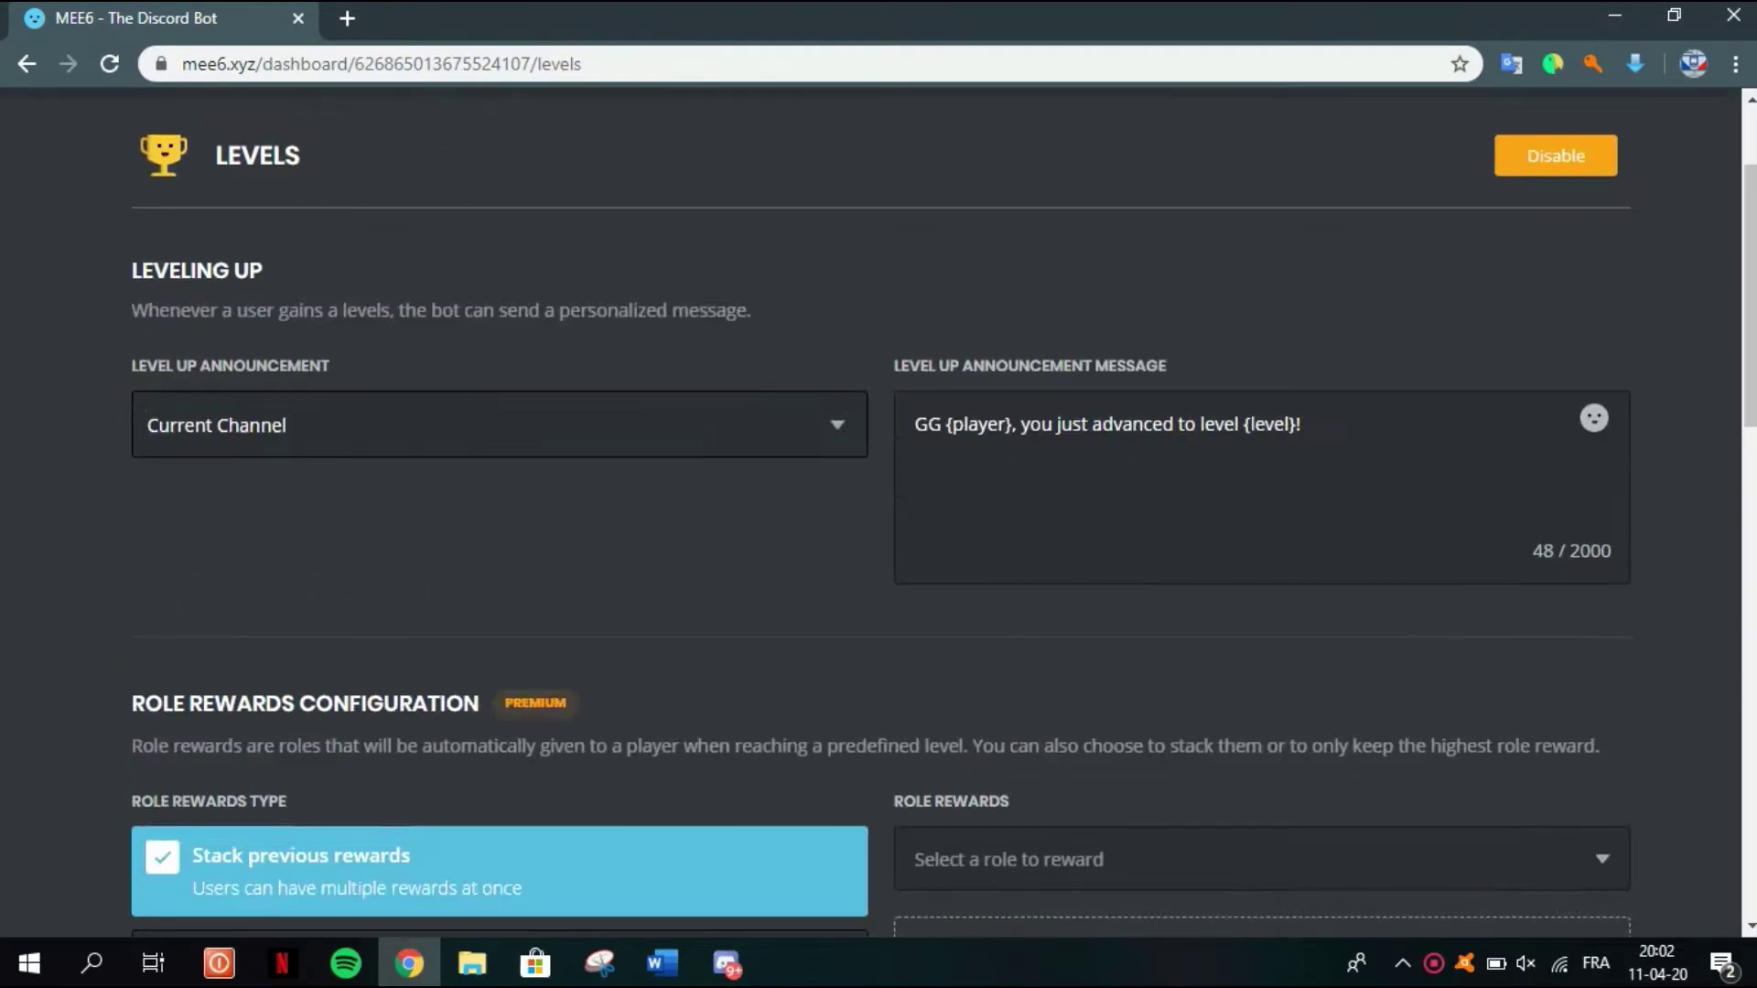
Open the Welcome plugin and review its four message and role options
click(660, 228)
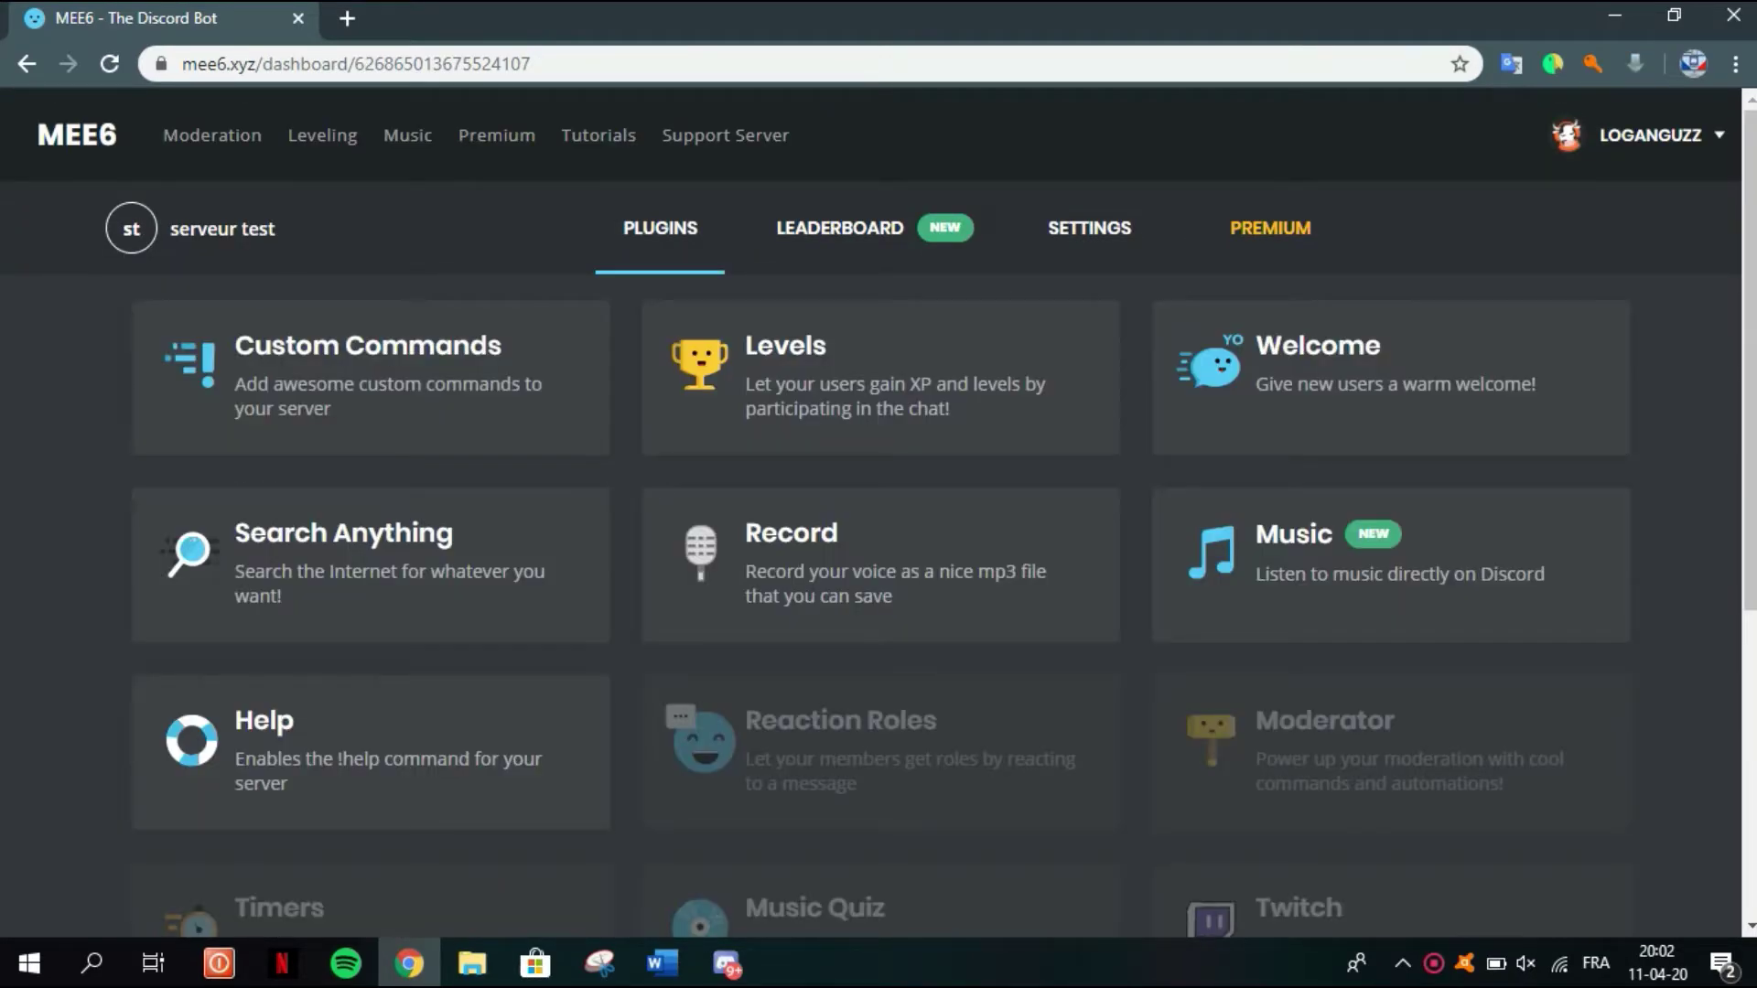
click(1390, 378)
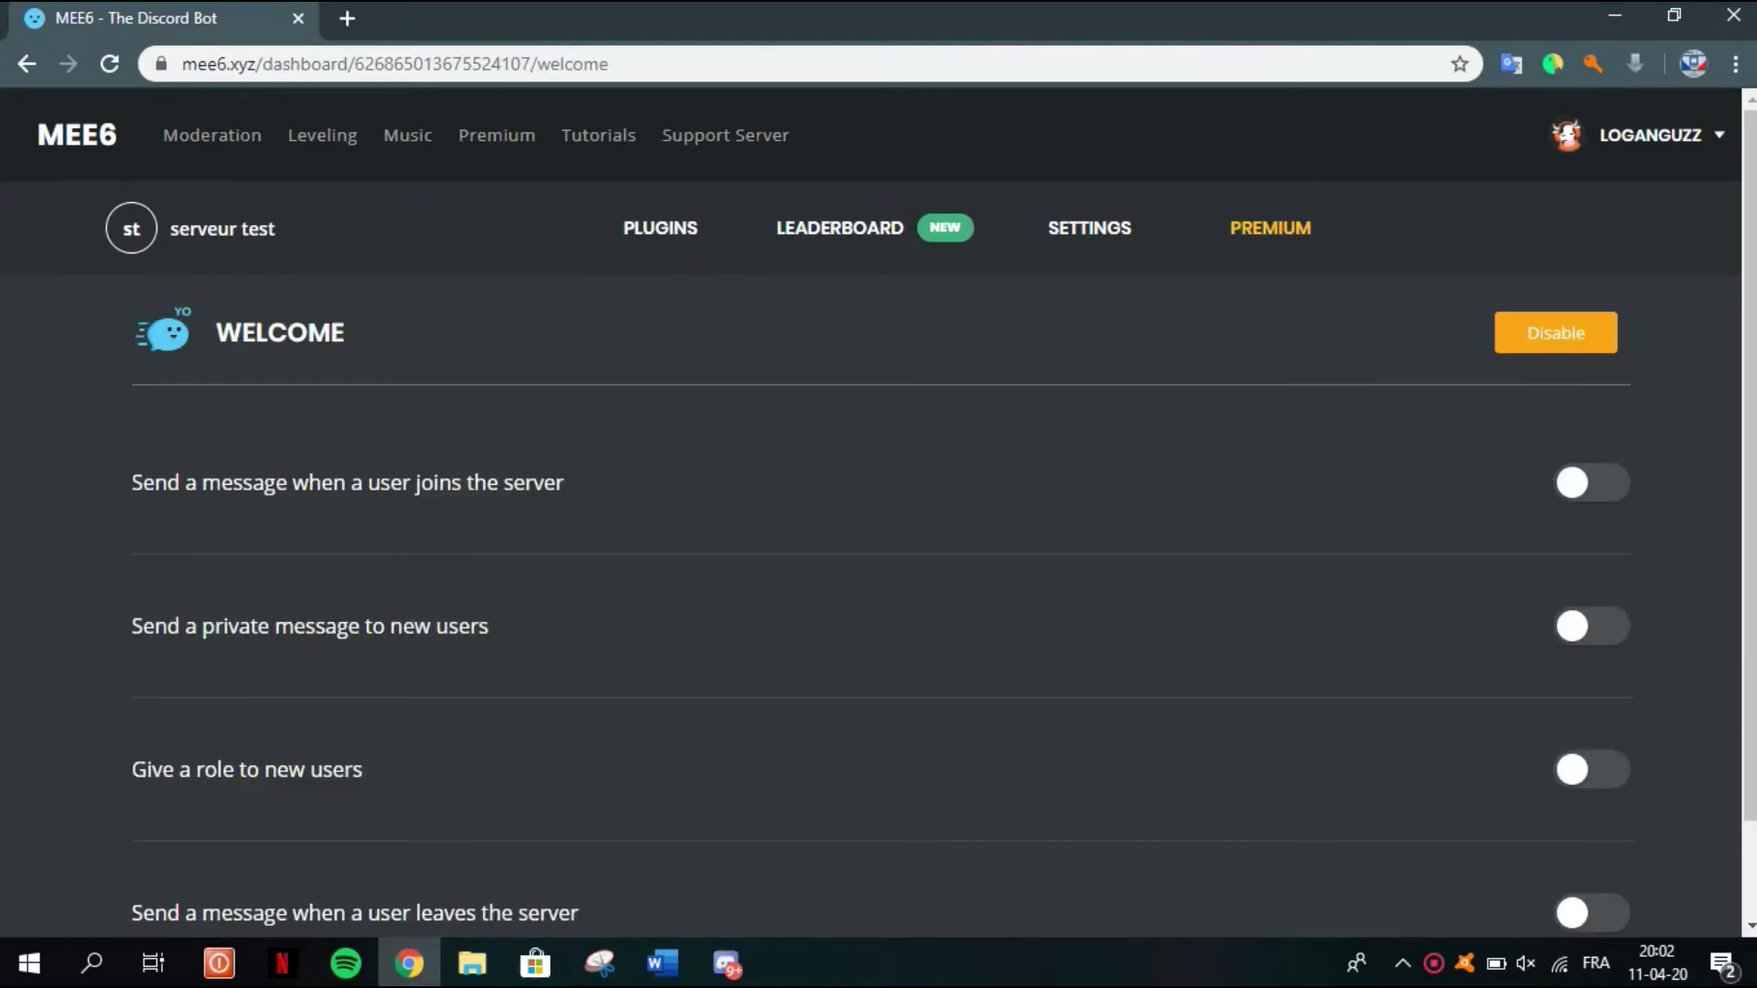
scroll(878, 512, down, 1)
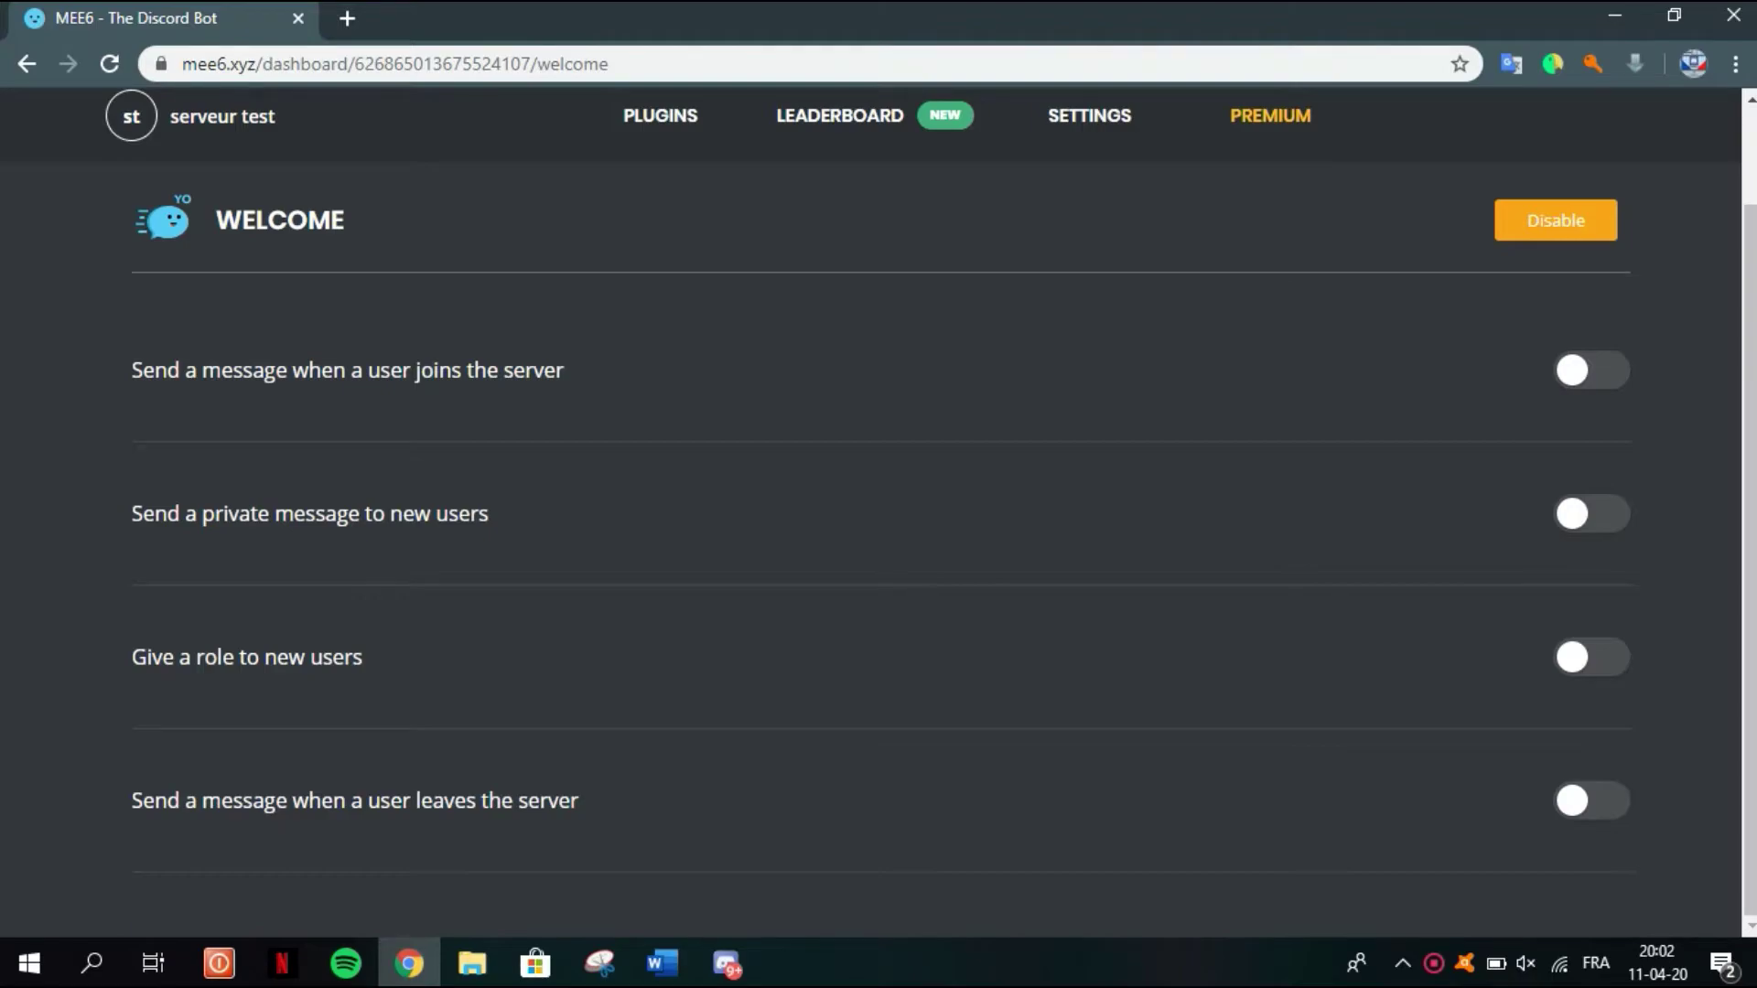
Turn on the message sent when a user joins the server and look at its welcome channel choices
click(1593, 370)
scroll(879, 513, down, 6)
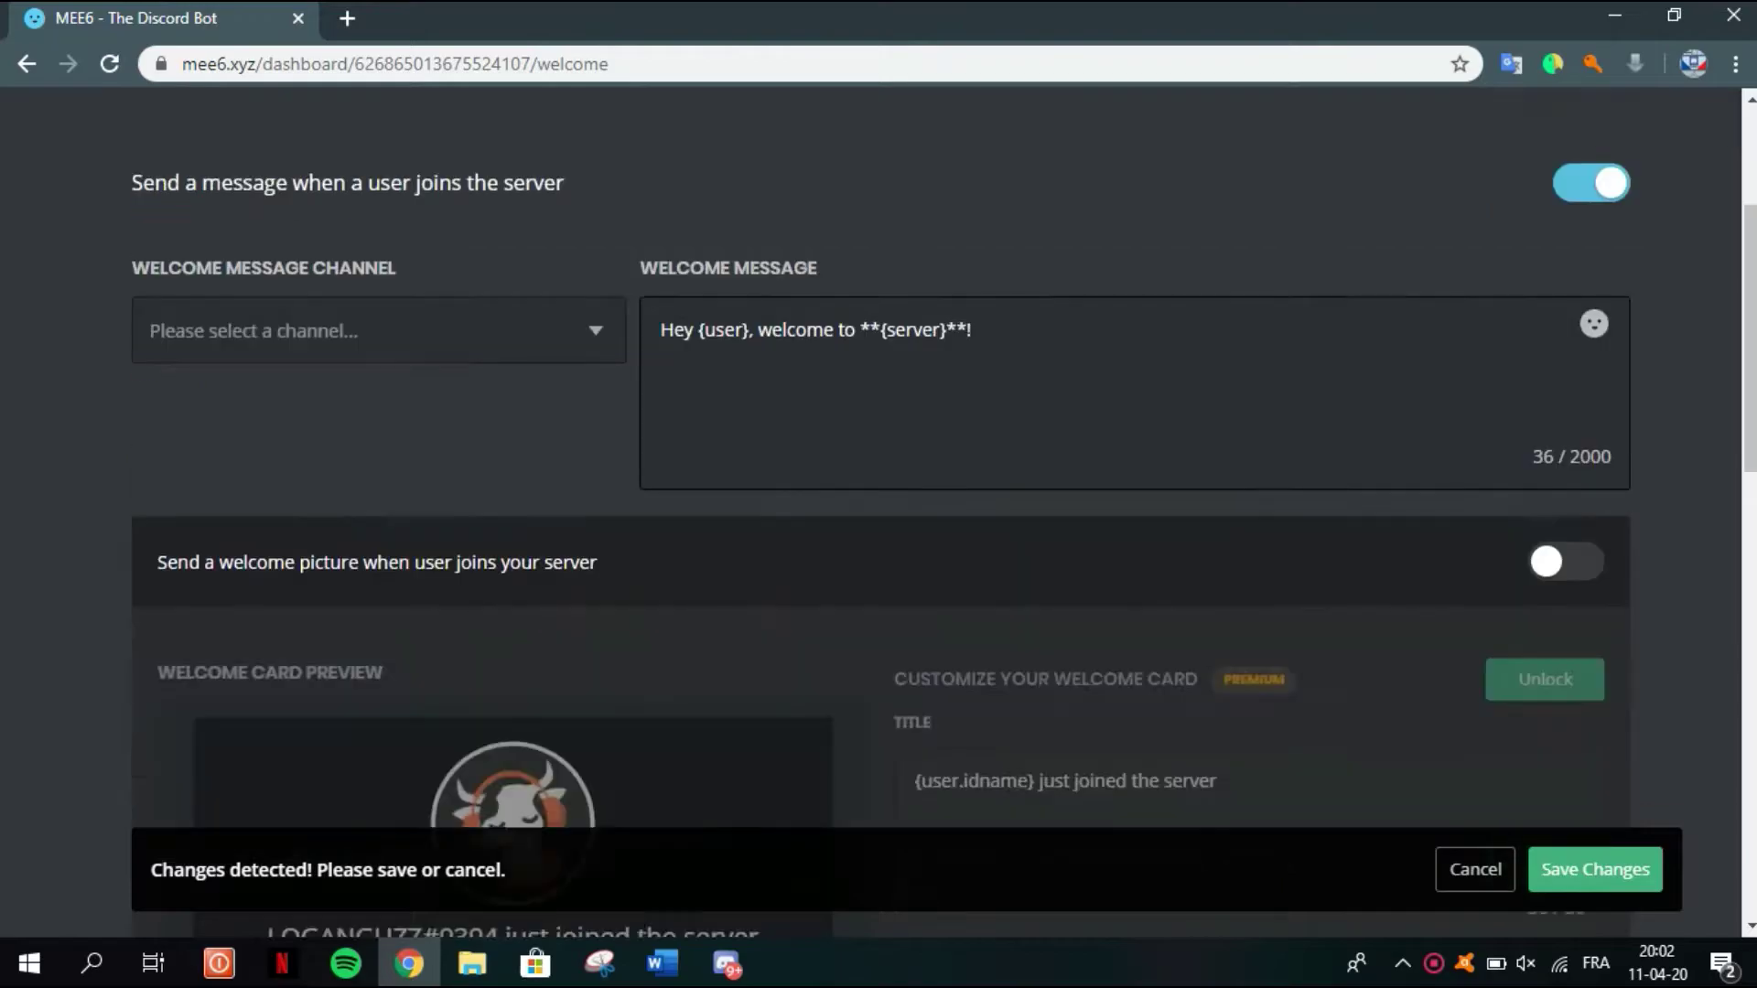
scroll(879, 513, up, 6)
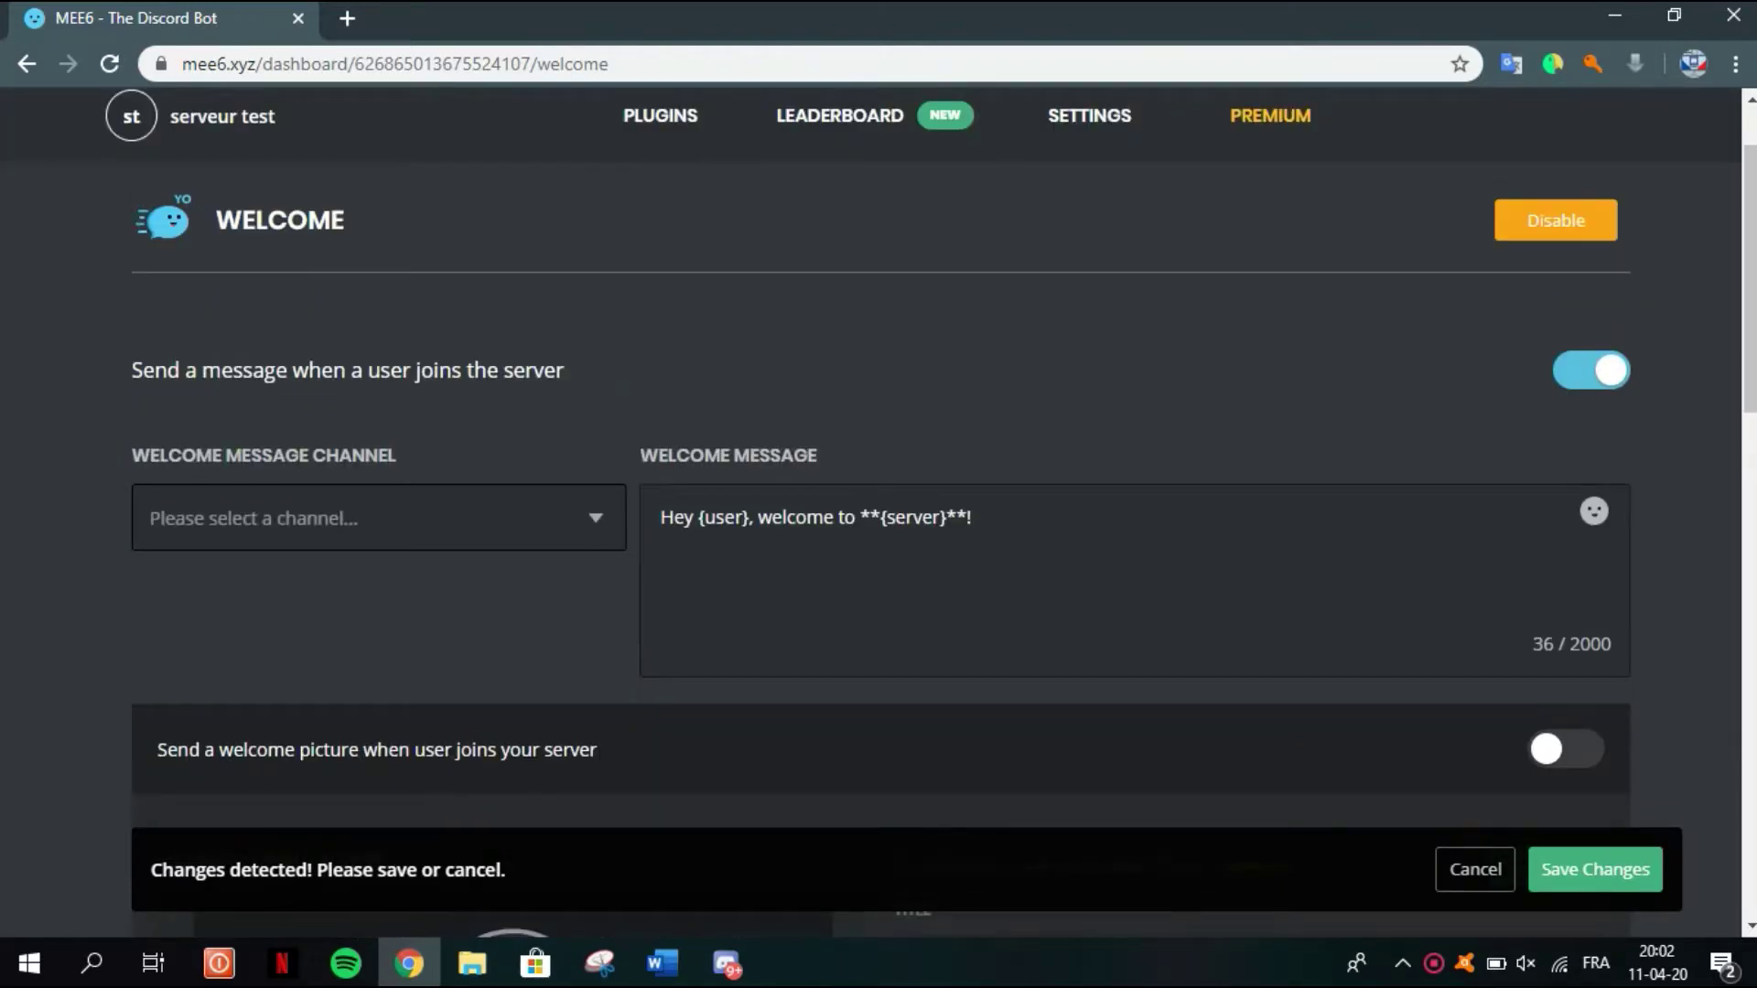
click(379, 518)
click(512, 421)
Highlight the **{server}** placeholder and exclamation mark at the end of the welcome message
click(972, 517)
key(shift+Left)
key(shift+Left)
key(shift+Left)
key(shift+Left)
key(shift+Left)
key(shift+Left)
key(shift+Left)
key(shift+Left)
key(shift+Left)
key(shift+Left)
key(shift+Left)
key(shift+Left)
key(shift+Left)
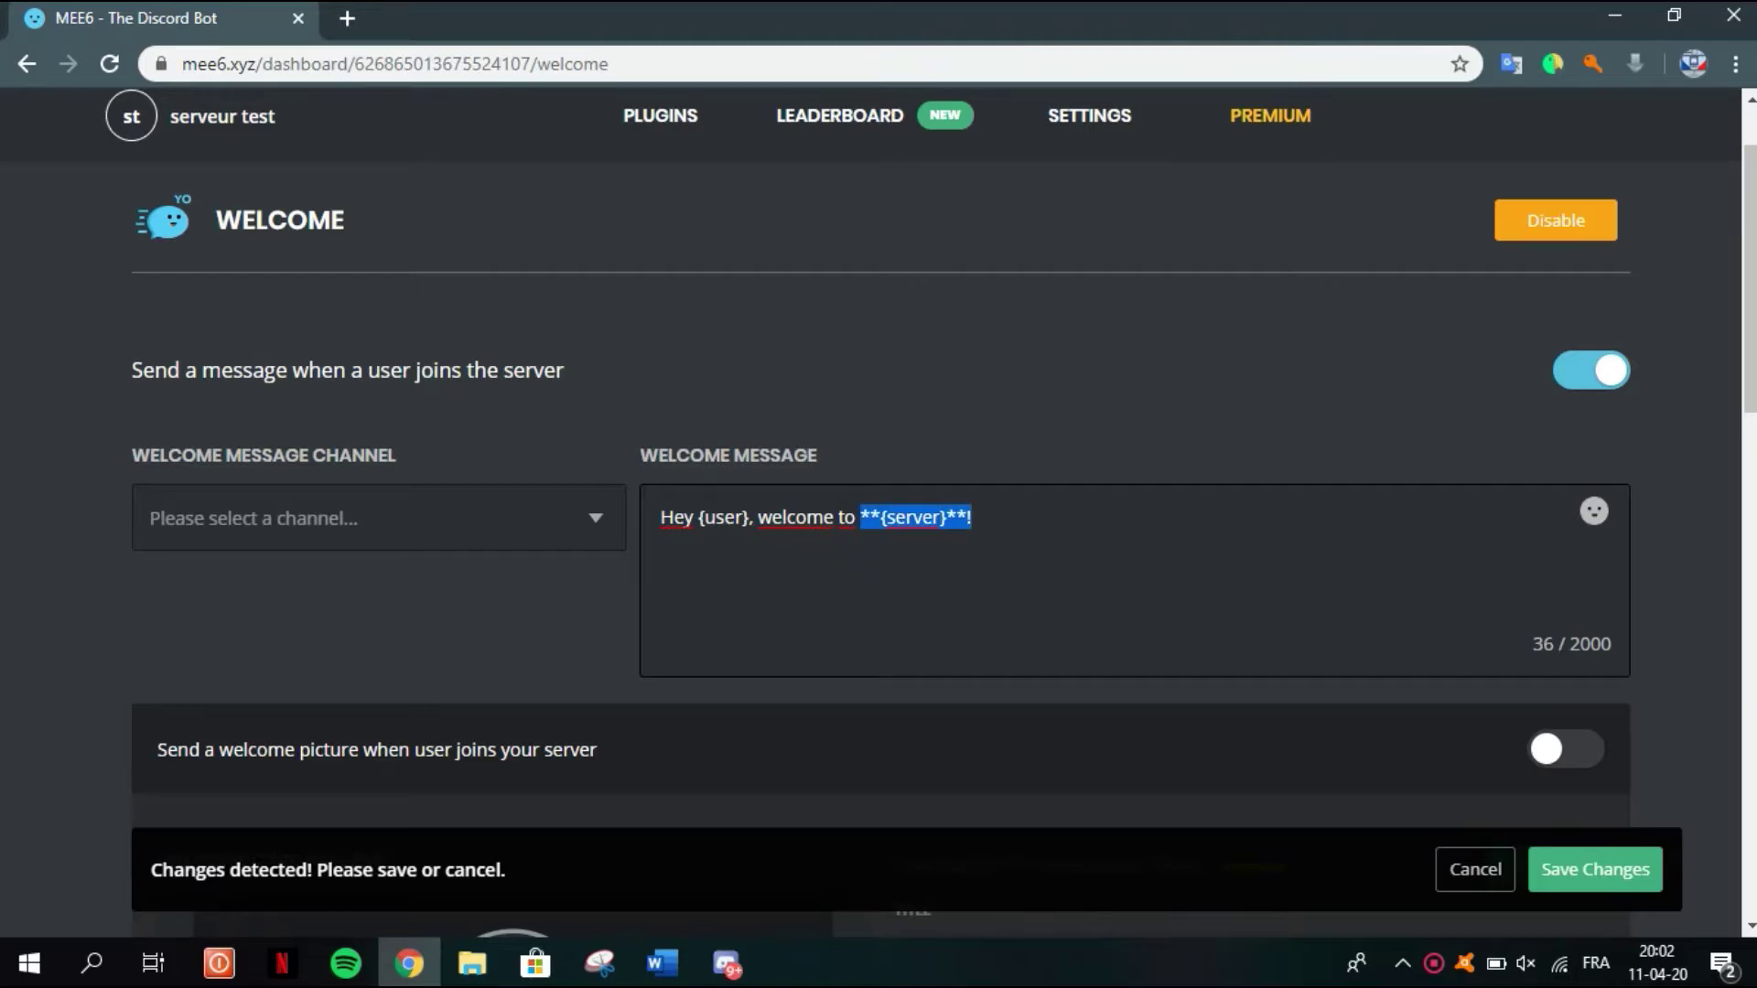
Review the welcome picture options and turn off the message sent when a user joins the server
scroll(879, 512, down, 5)
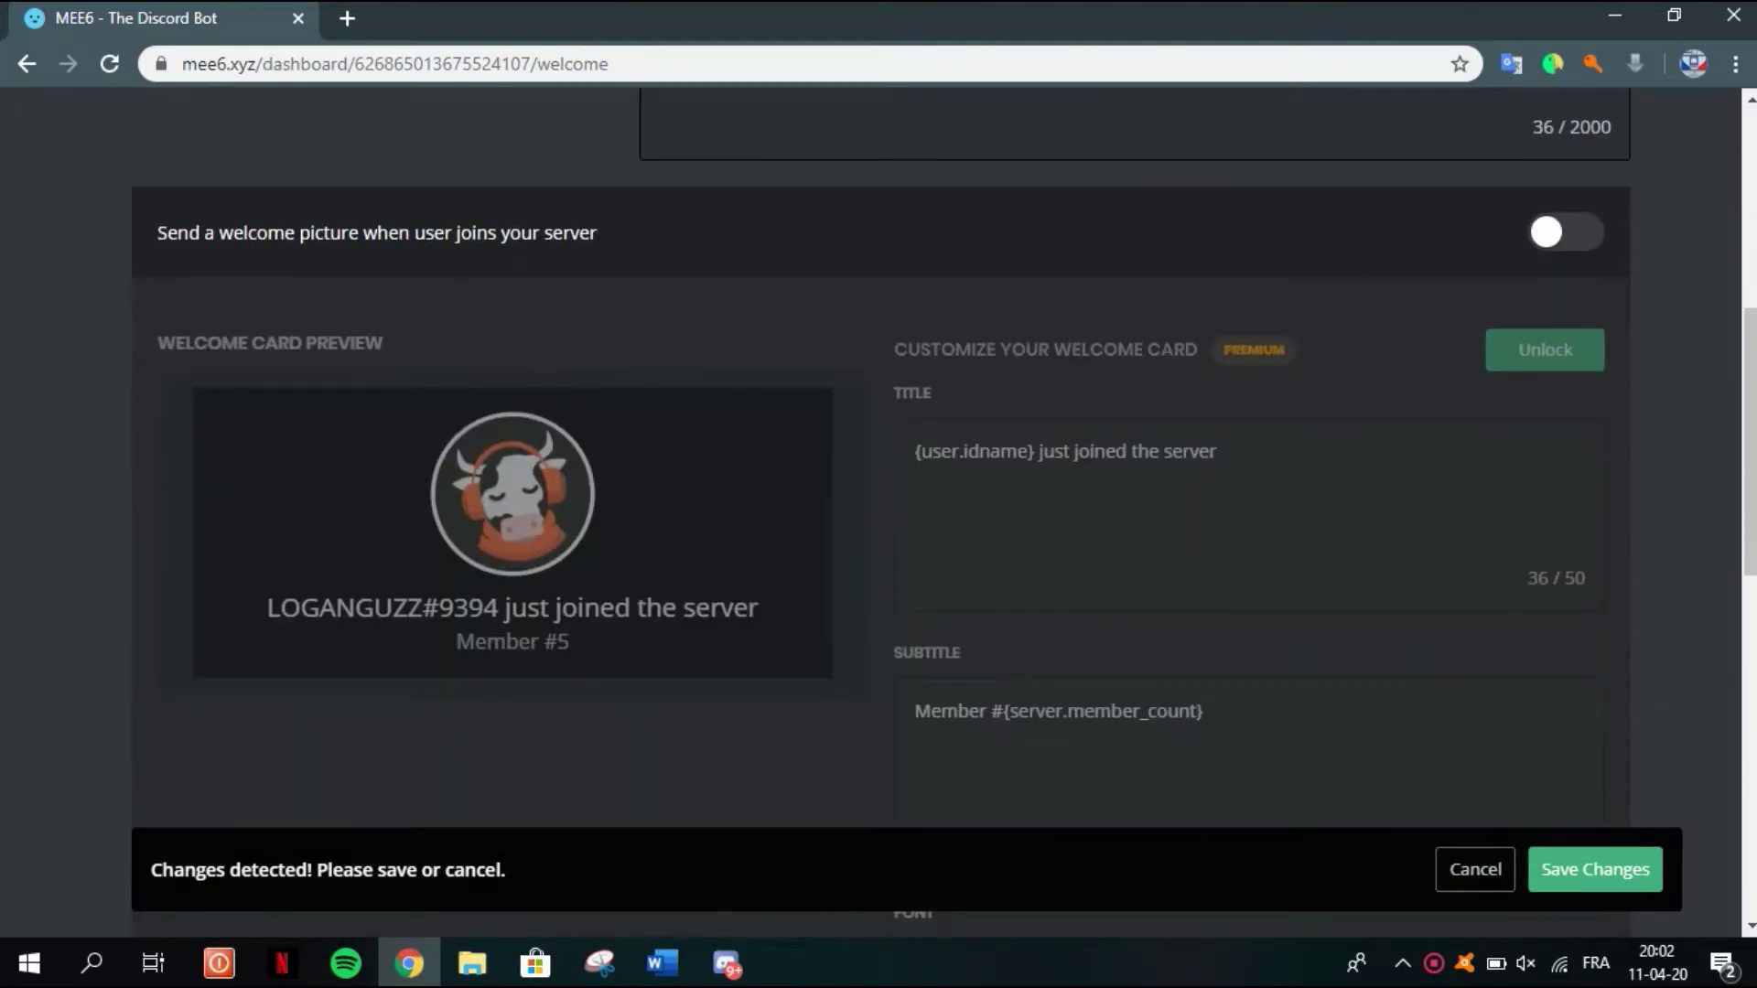
scroll(879, 512, up, 3)
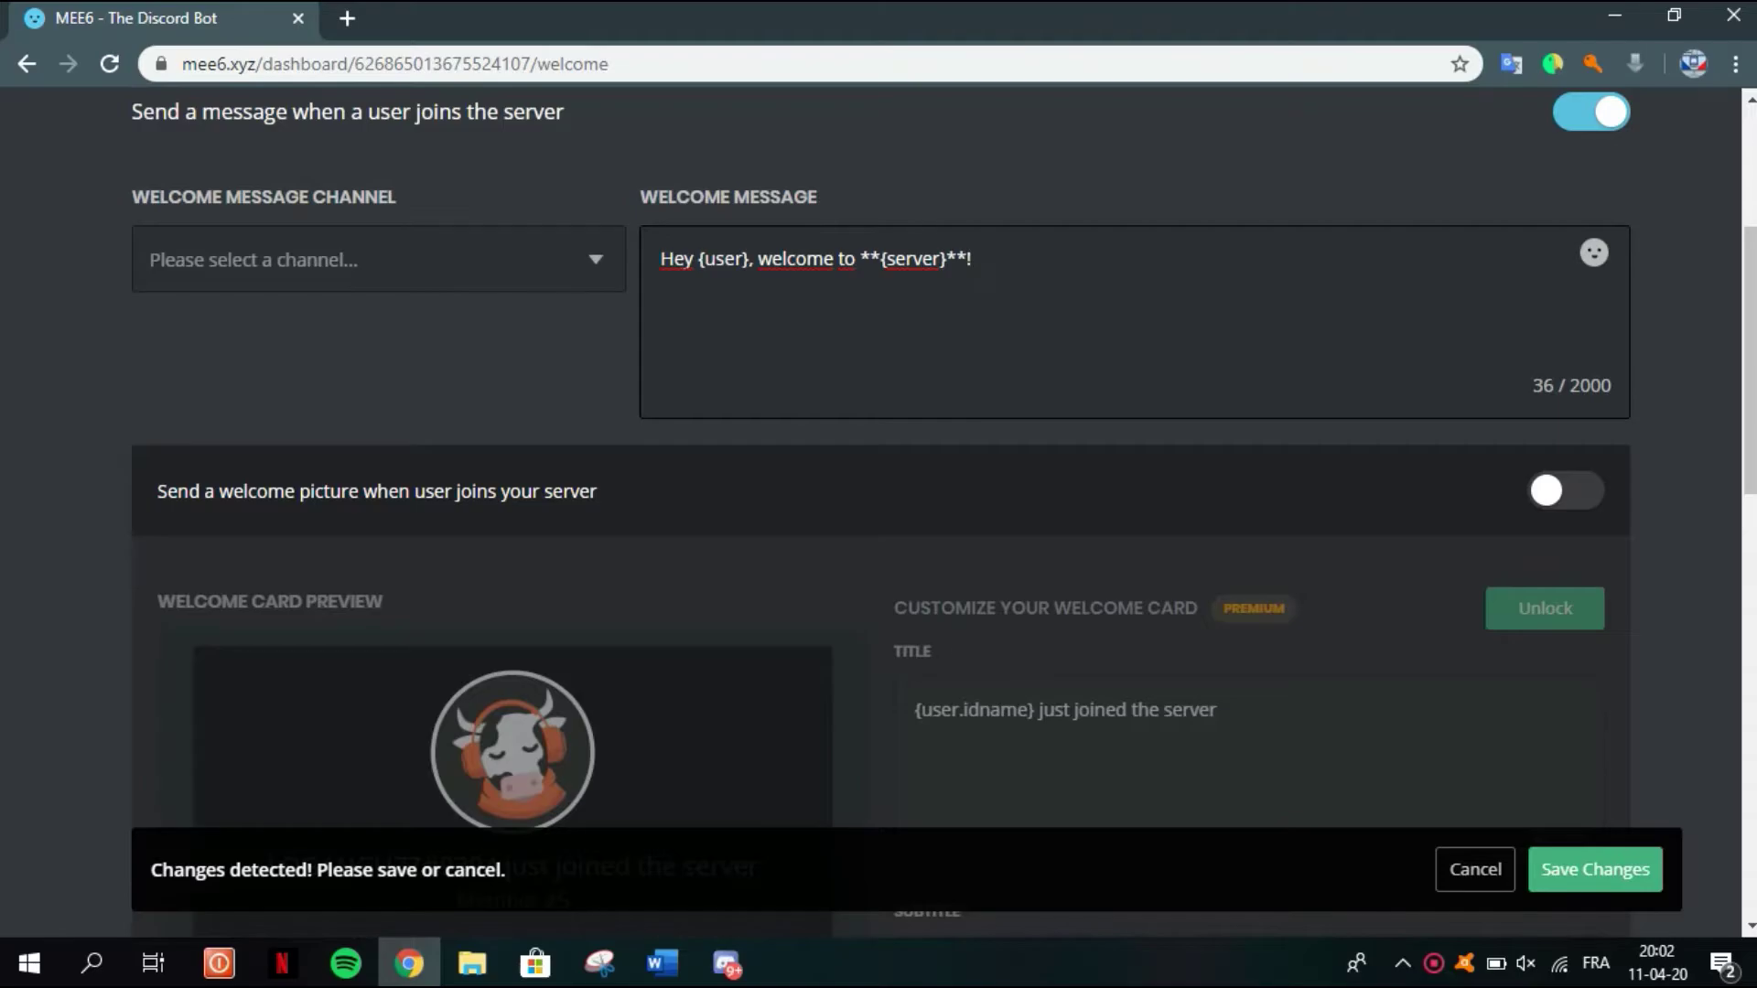
scroll(878, 512, up, 4)
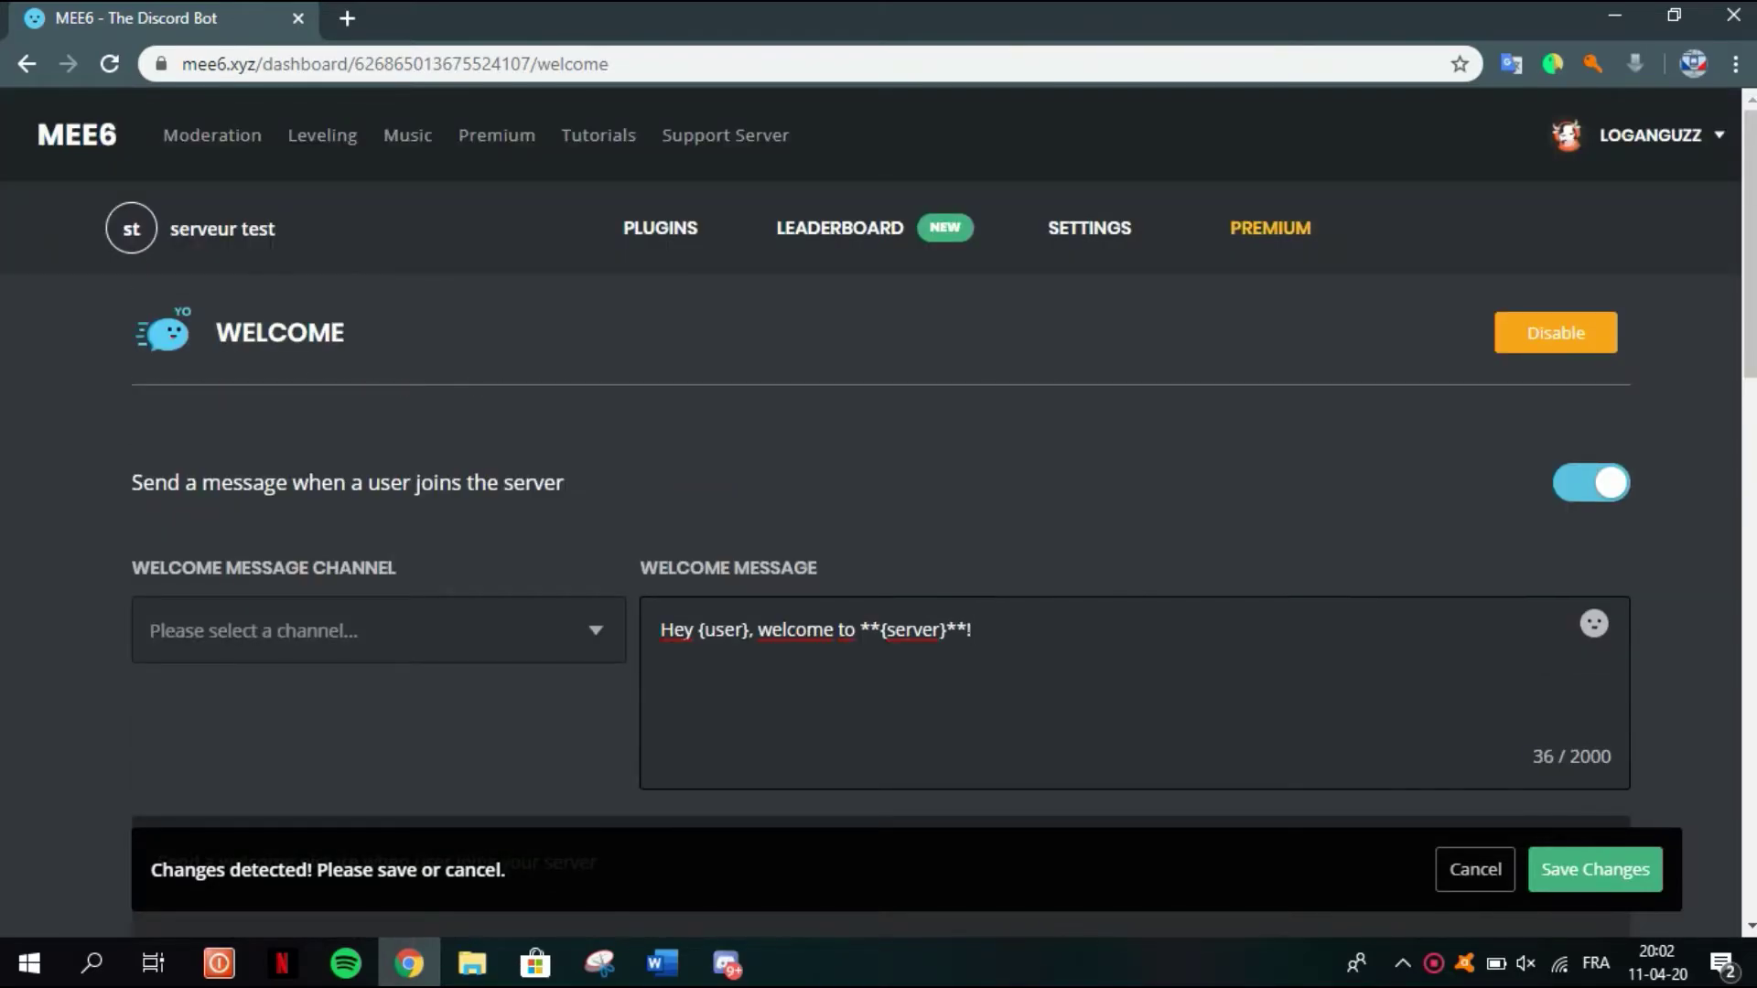
click(1591, 482)
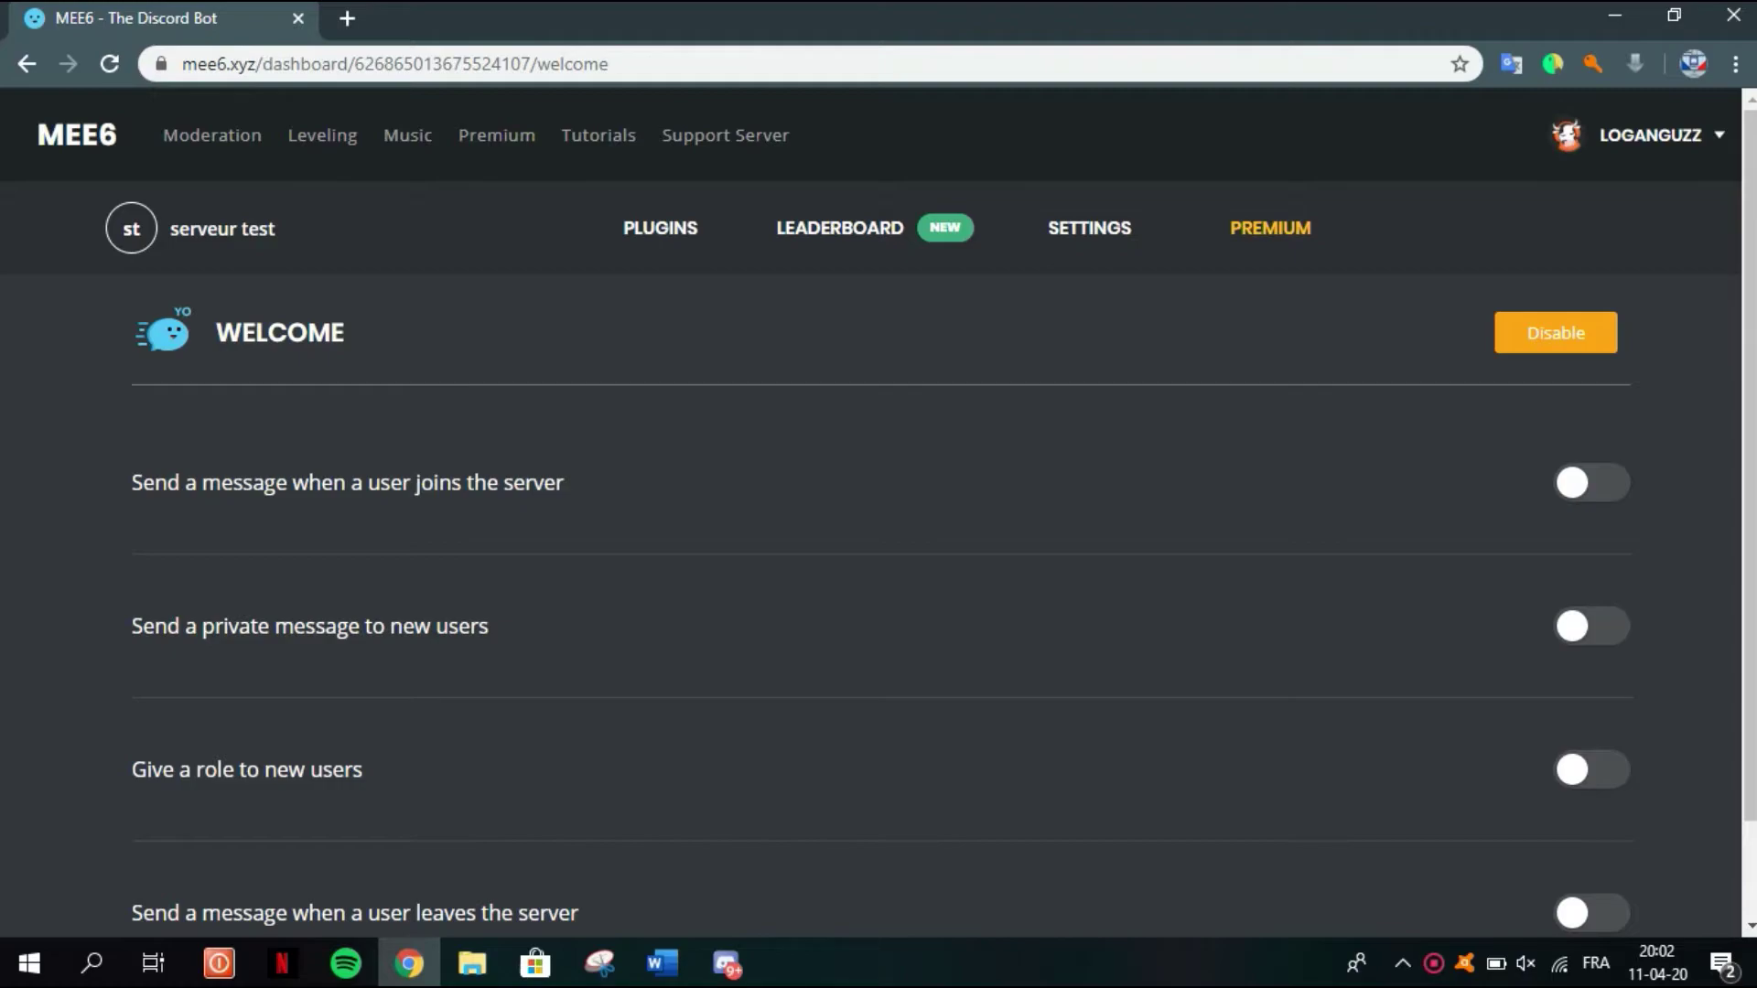
Turn on the private message to new users, review its text and welcome card options, and turn it off again
click(1591, 626)
scroll(878, 513, down, 10)
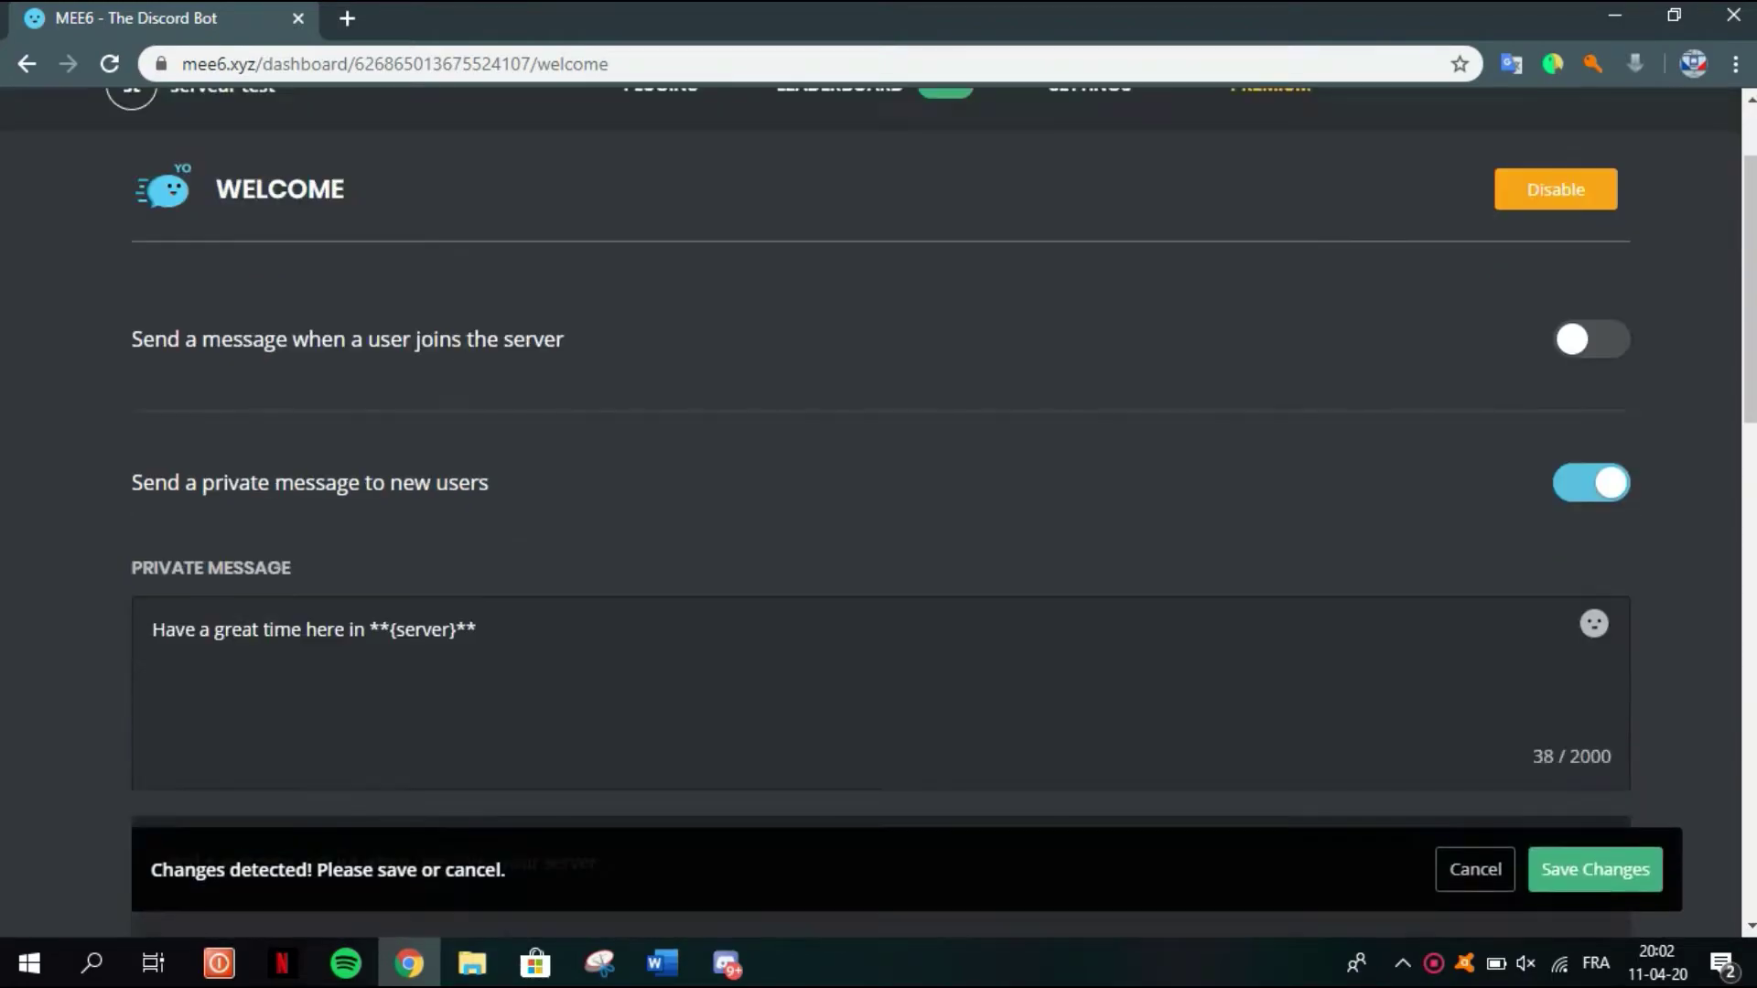
scroll(1245, 513, down, 7)
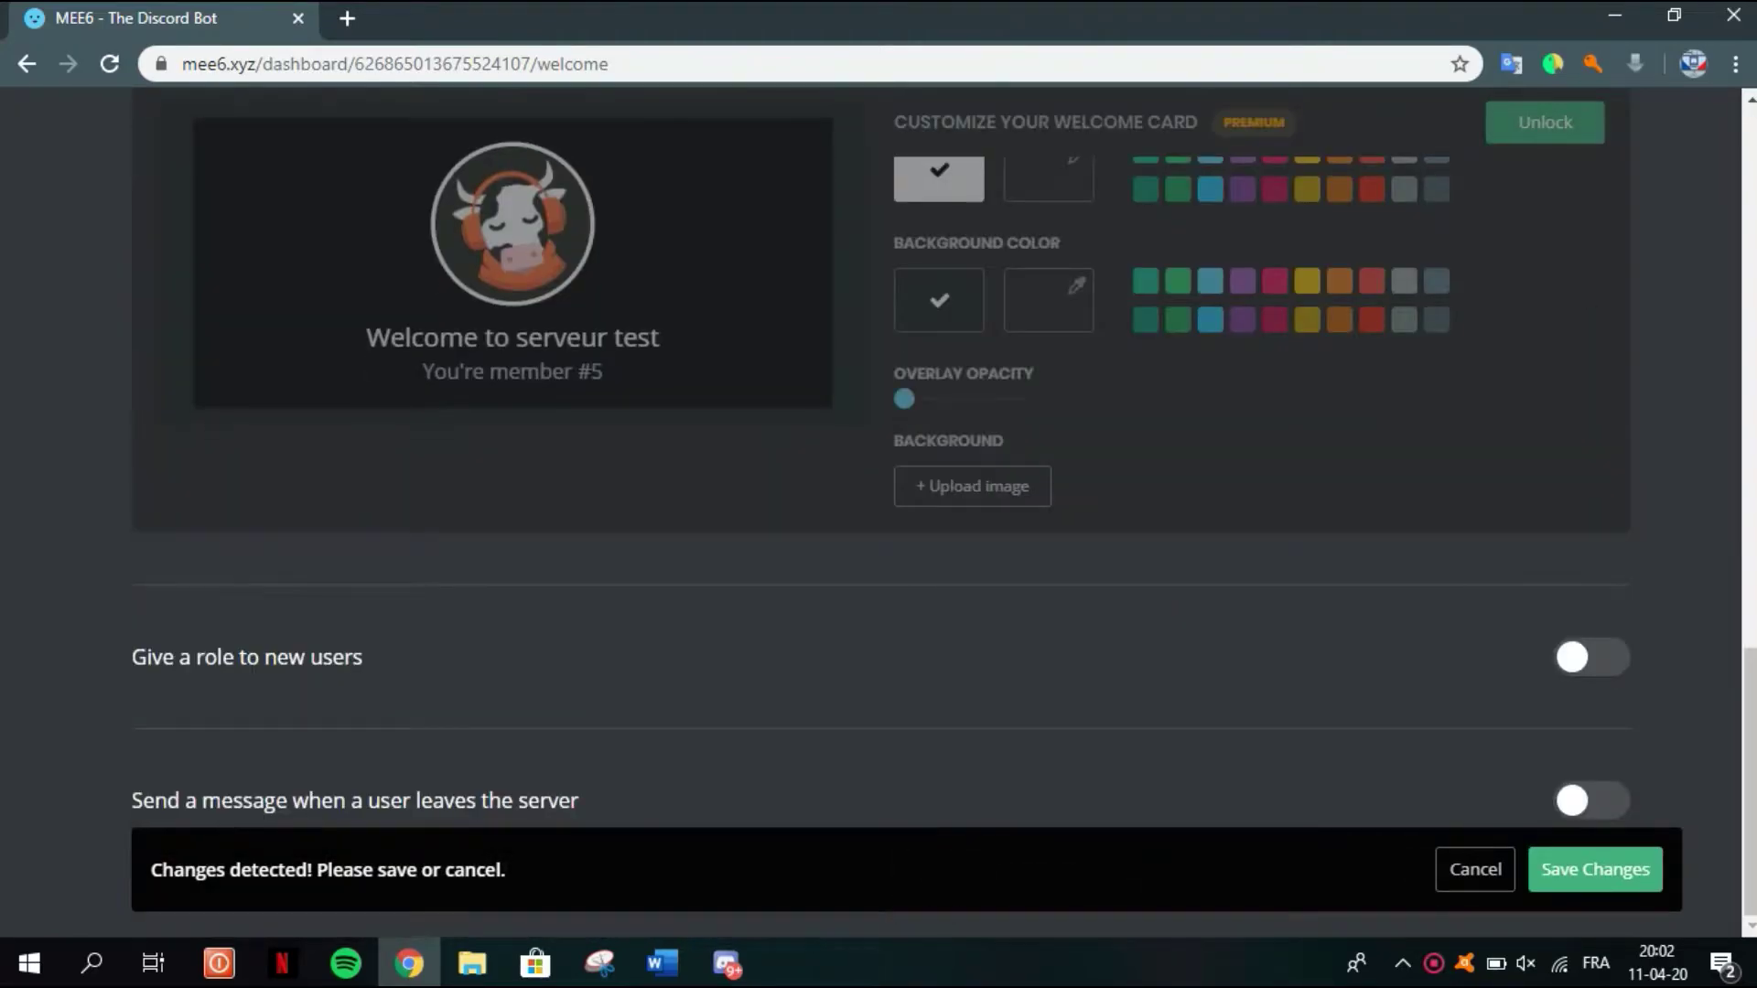
scroll(879, 513, up, 9)
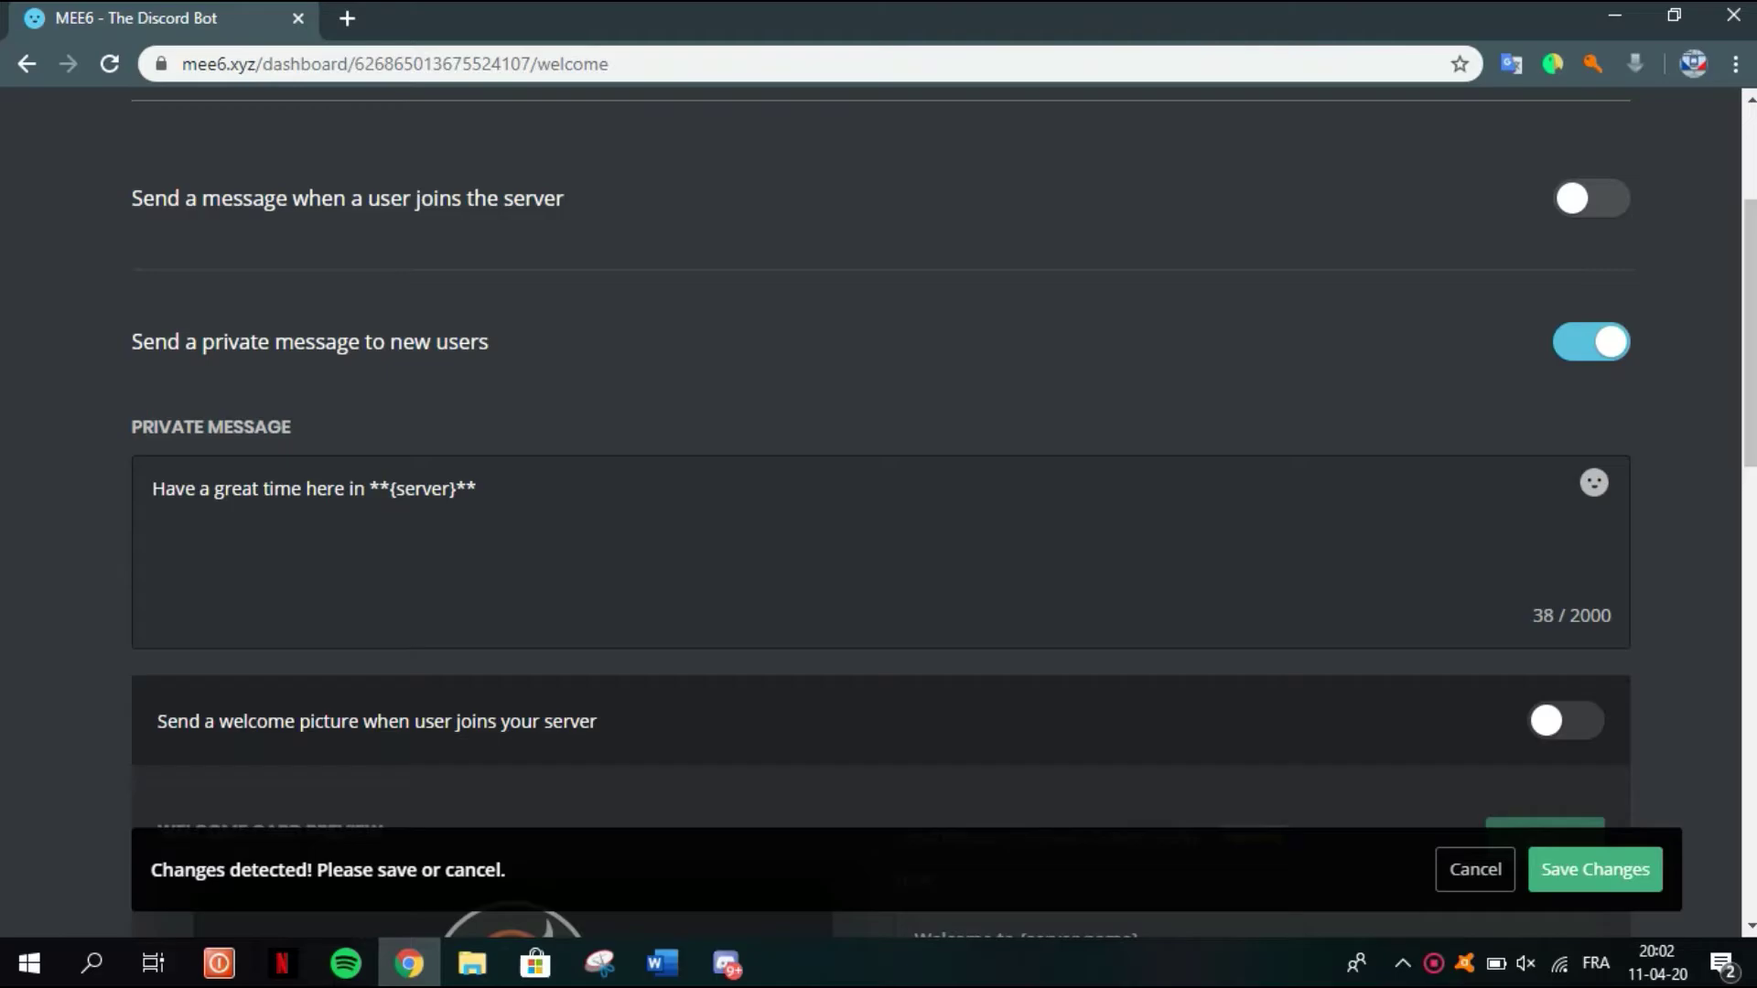
scroll(879, 512, up, 1)
scroll(879, 512, down, 11)
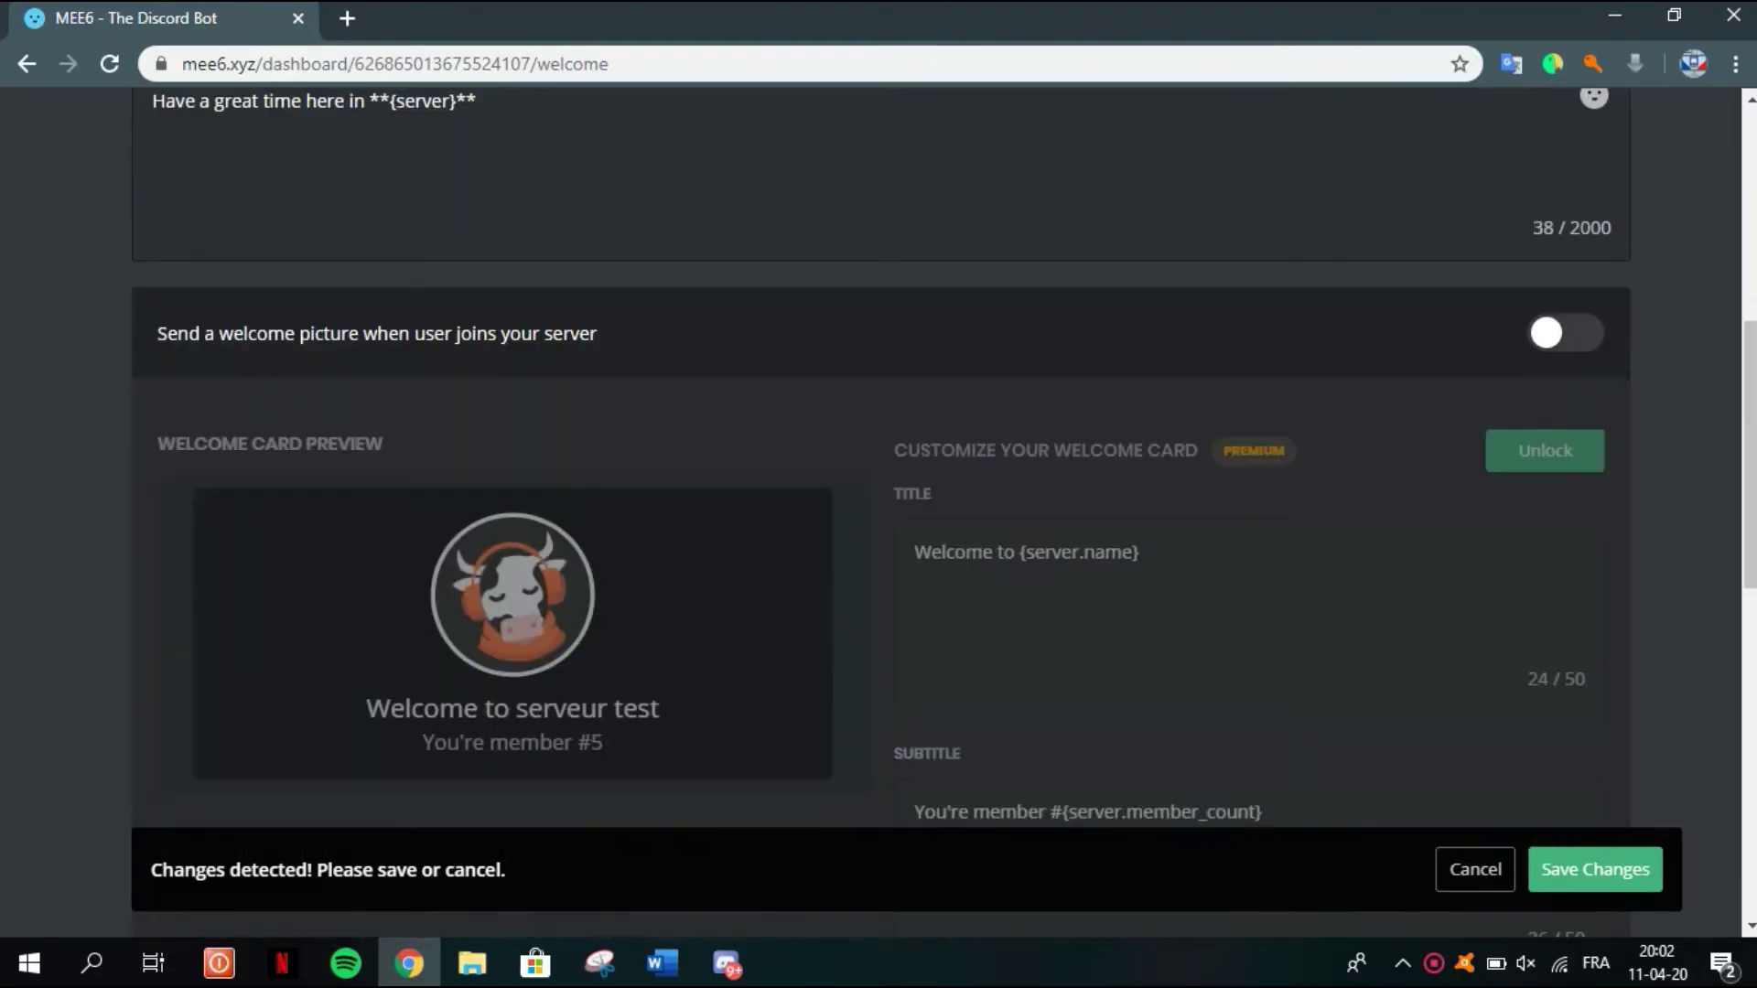
scroll(879, 512, up, 6)
scroll(879, 513, up, 4)
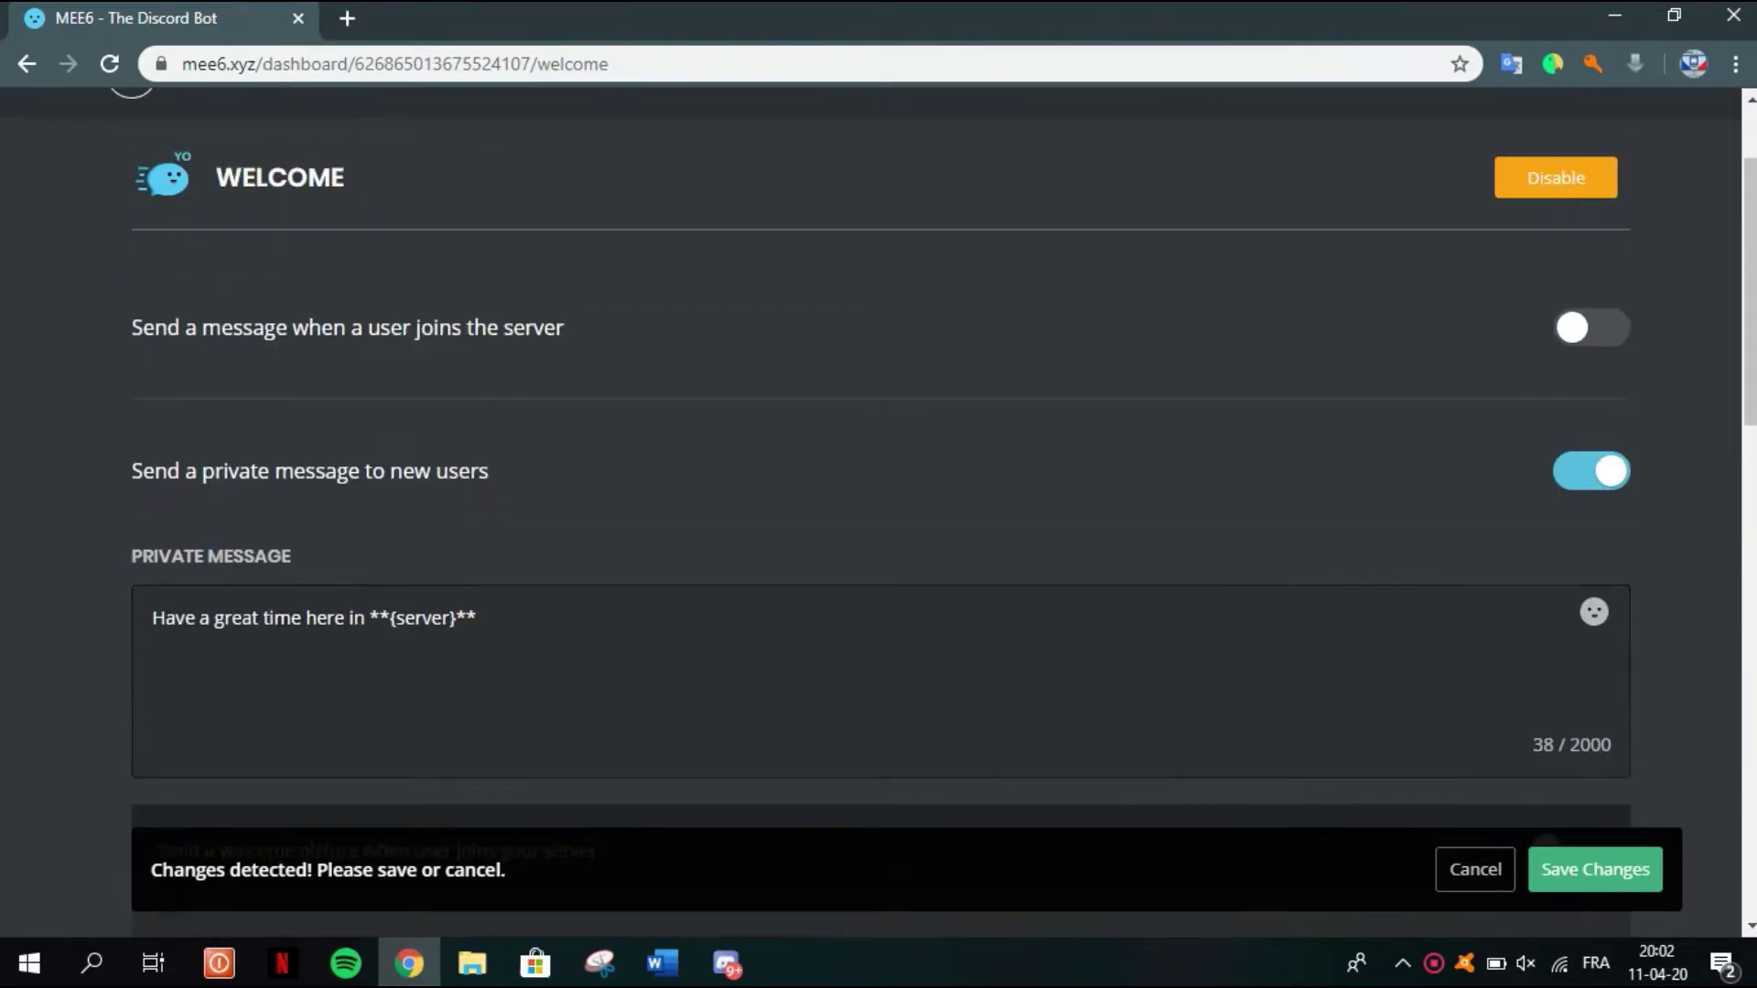
click(1592, 471)
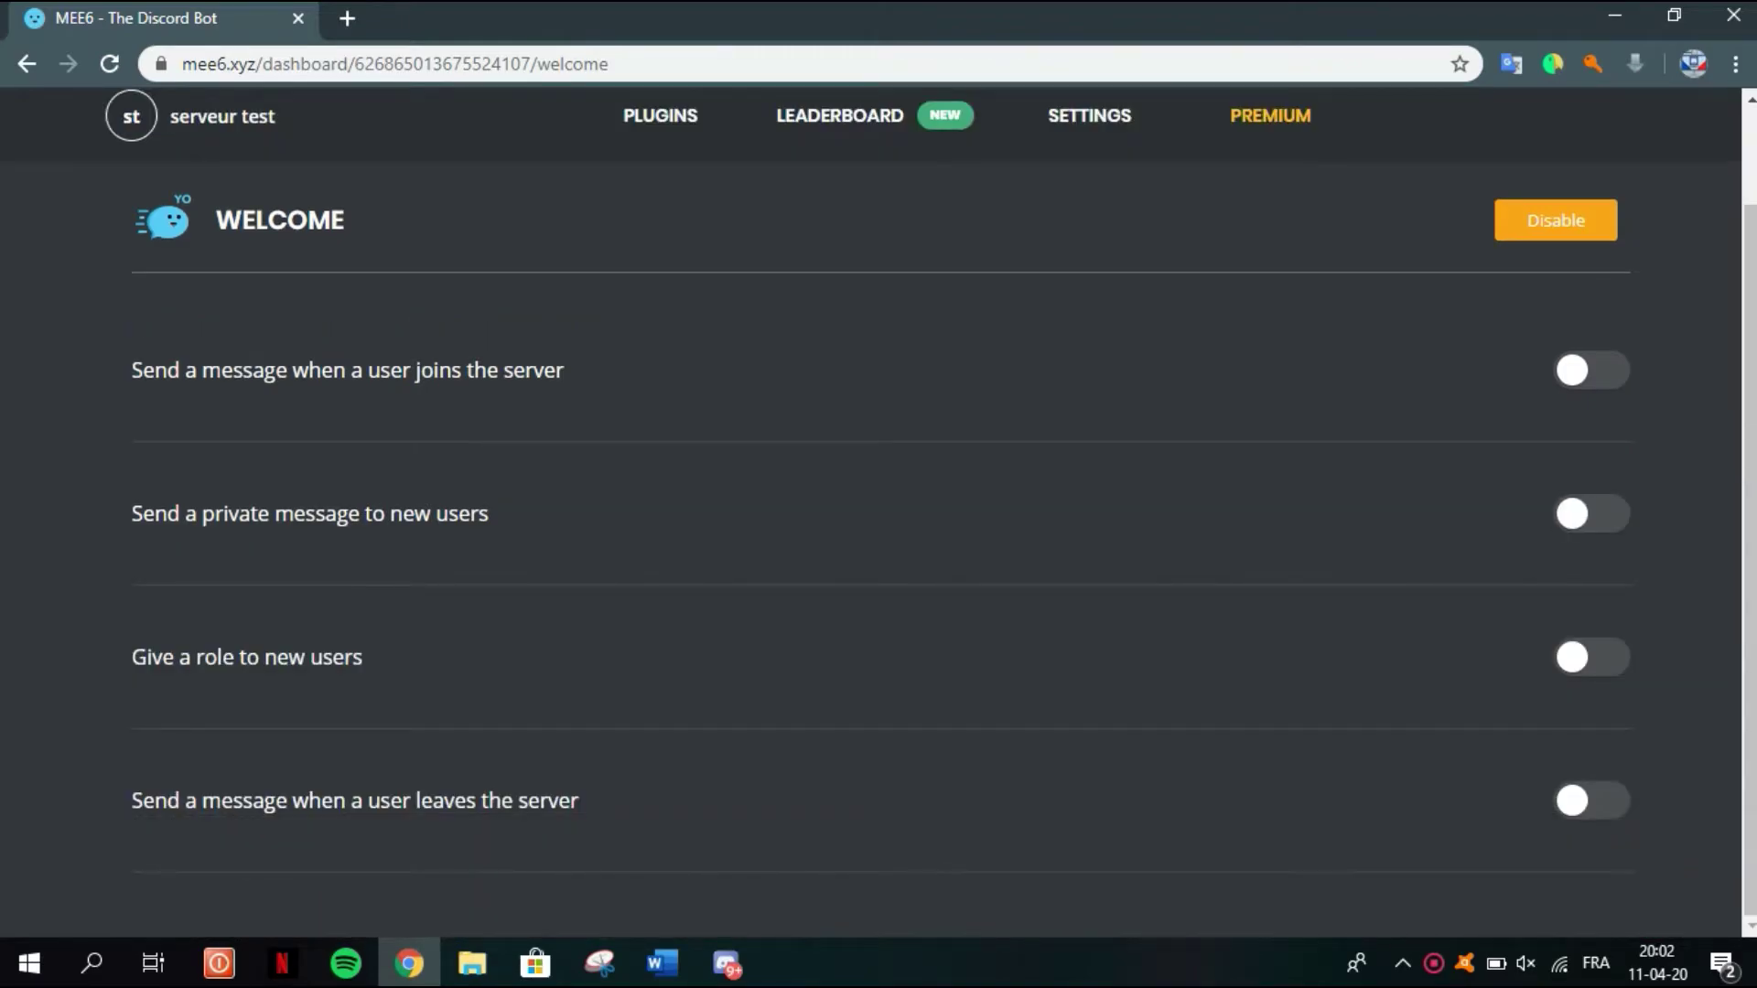
Try the option that gives a role to new users, turn it off again and highlight the leave-message option
drag(363, 657, 131, 659)
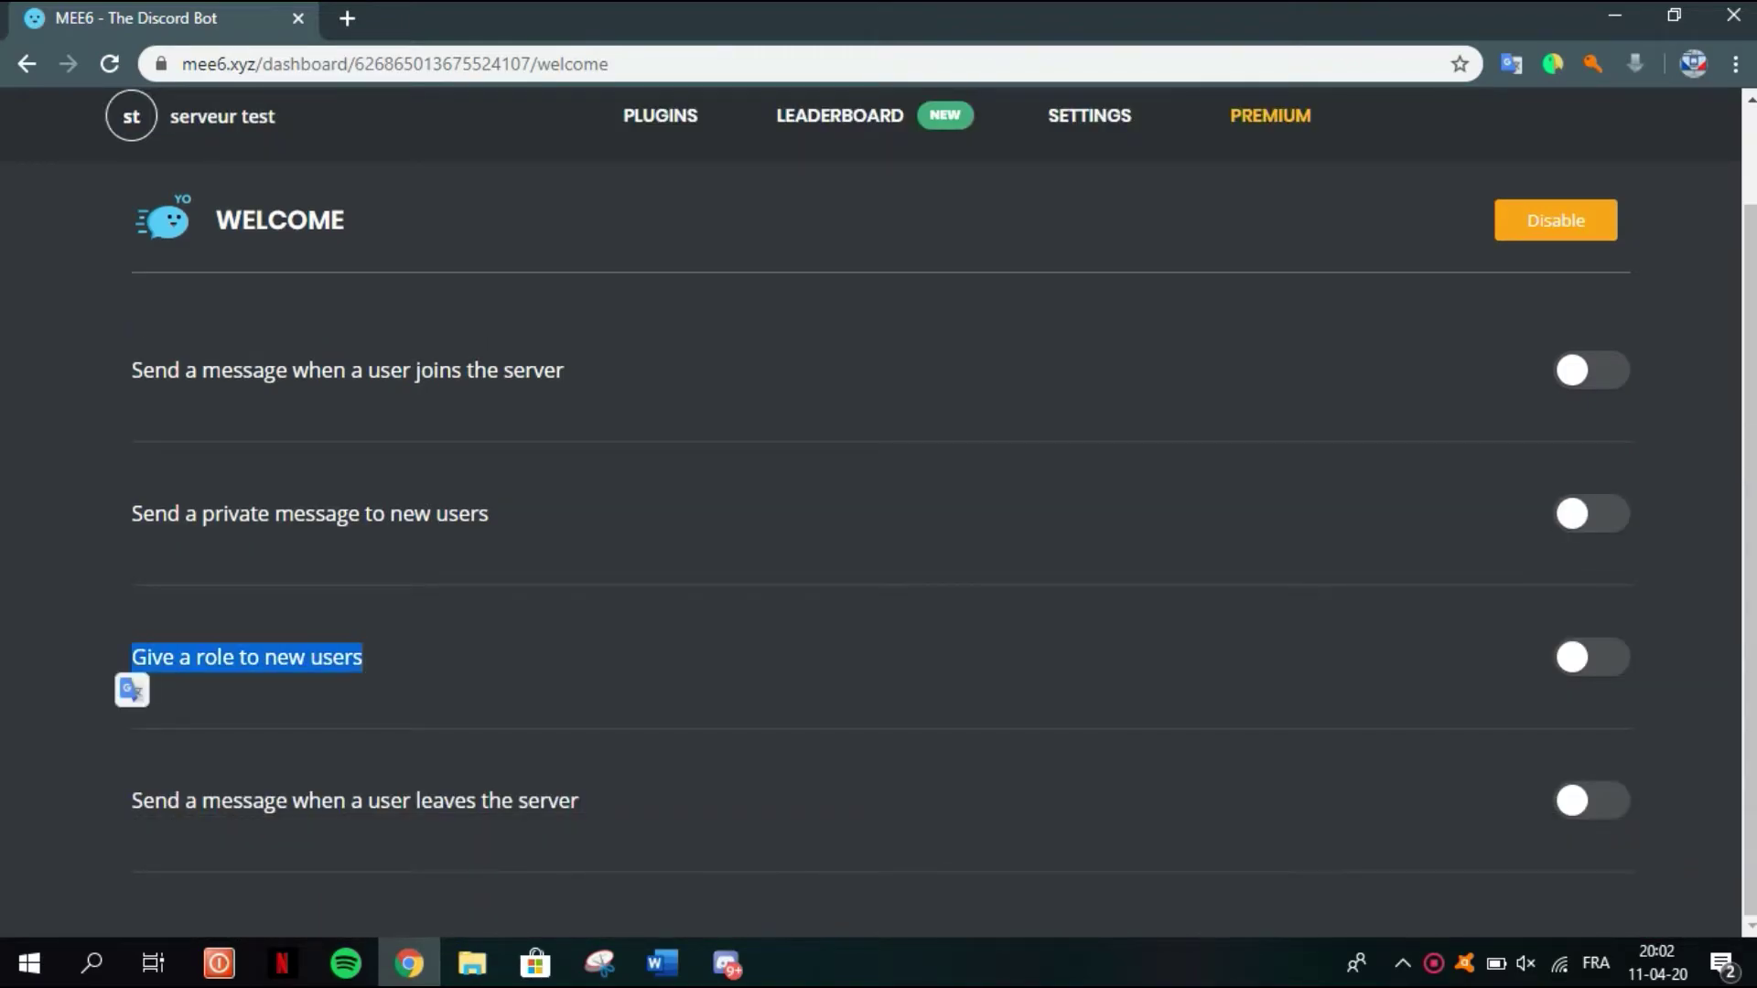
click(1592, 657)
scroll(878, 503, down, 2)
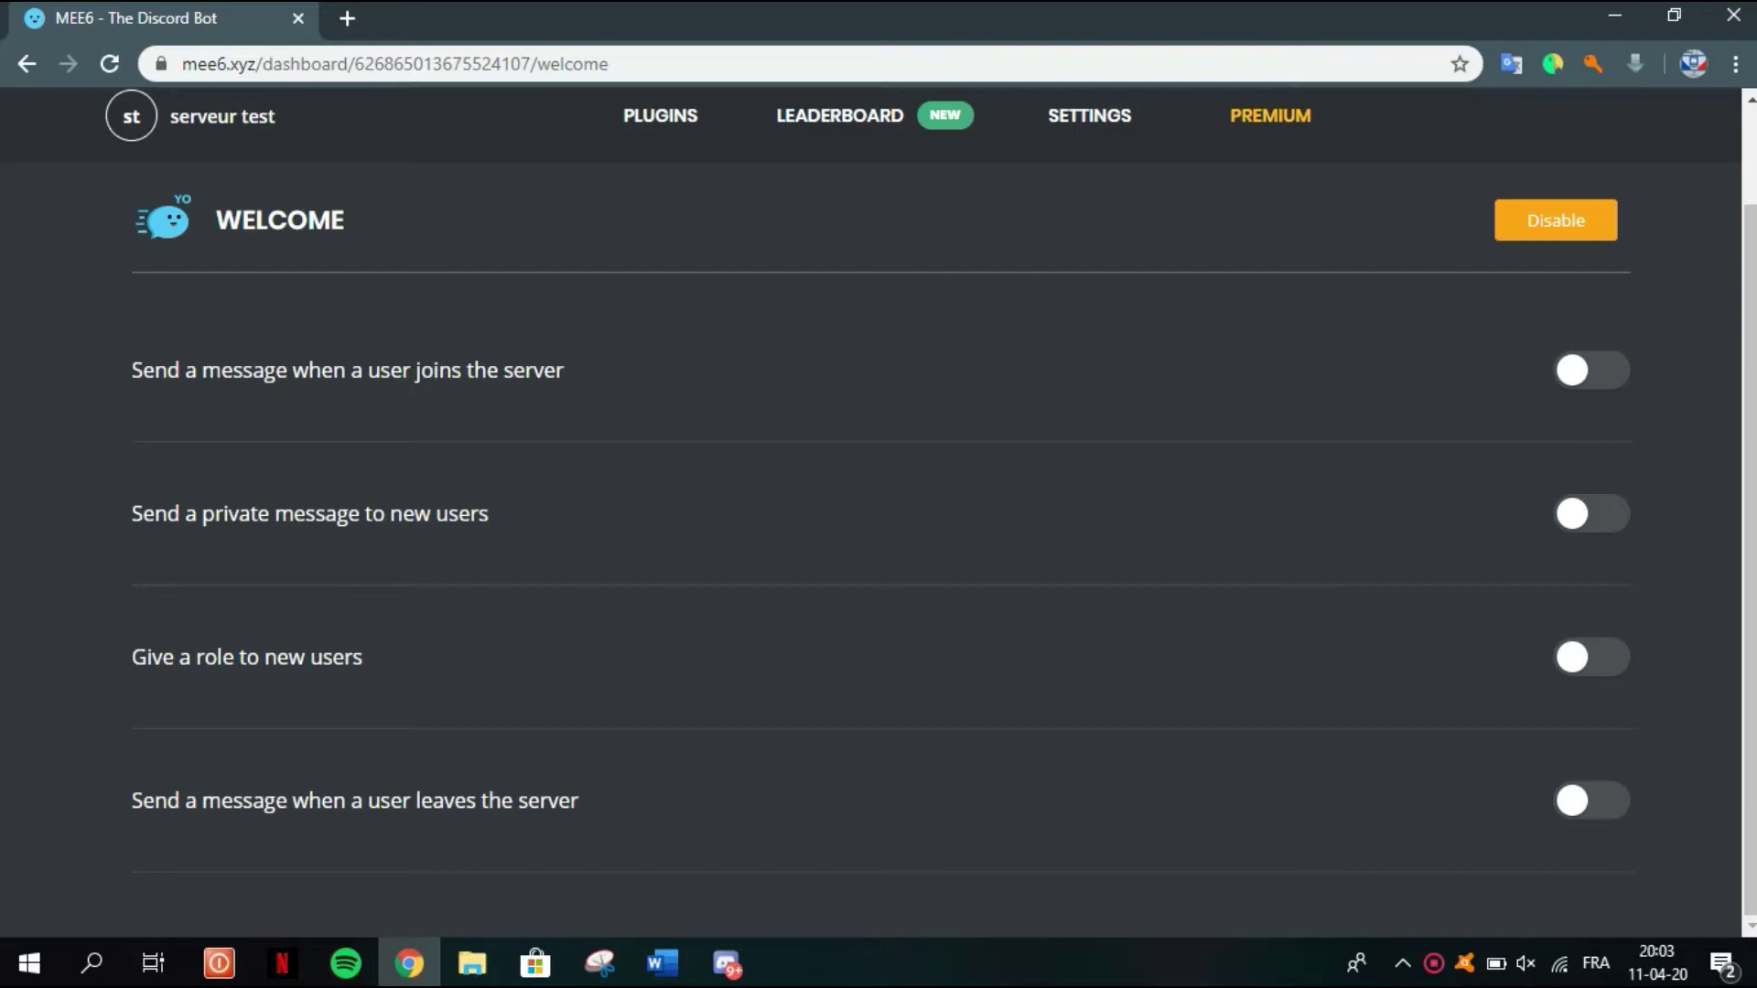
drag(580, 801, 180, 802)
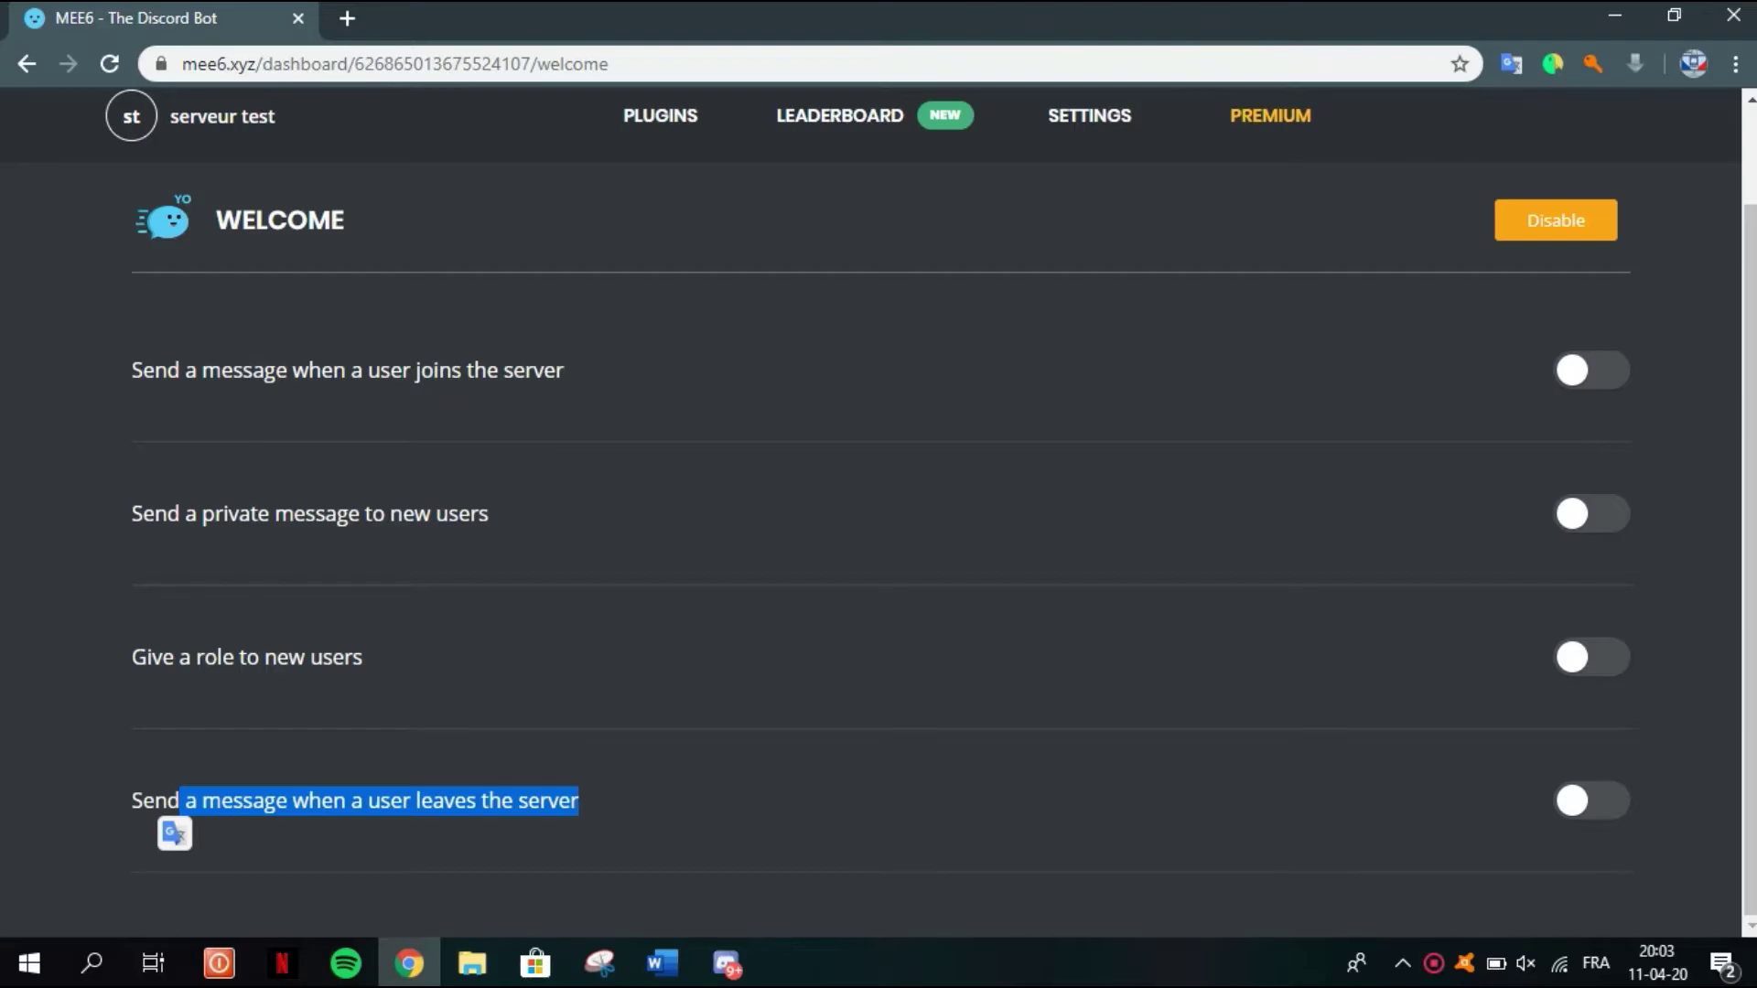
scroll(878, 512, up, 1)
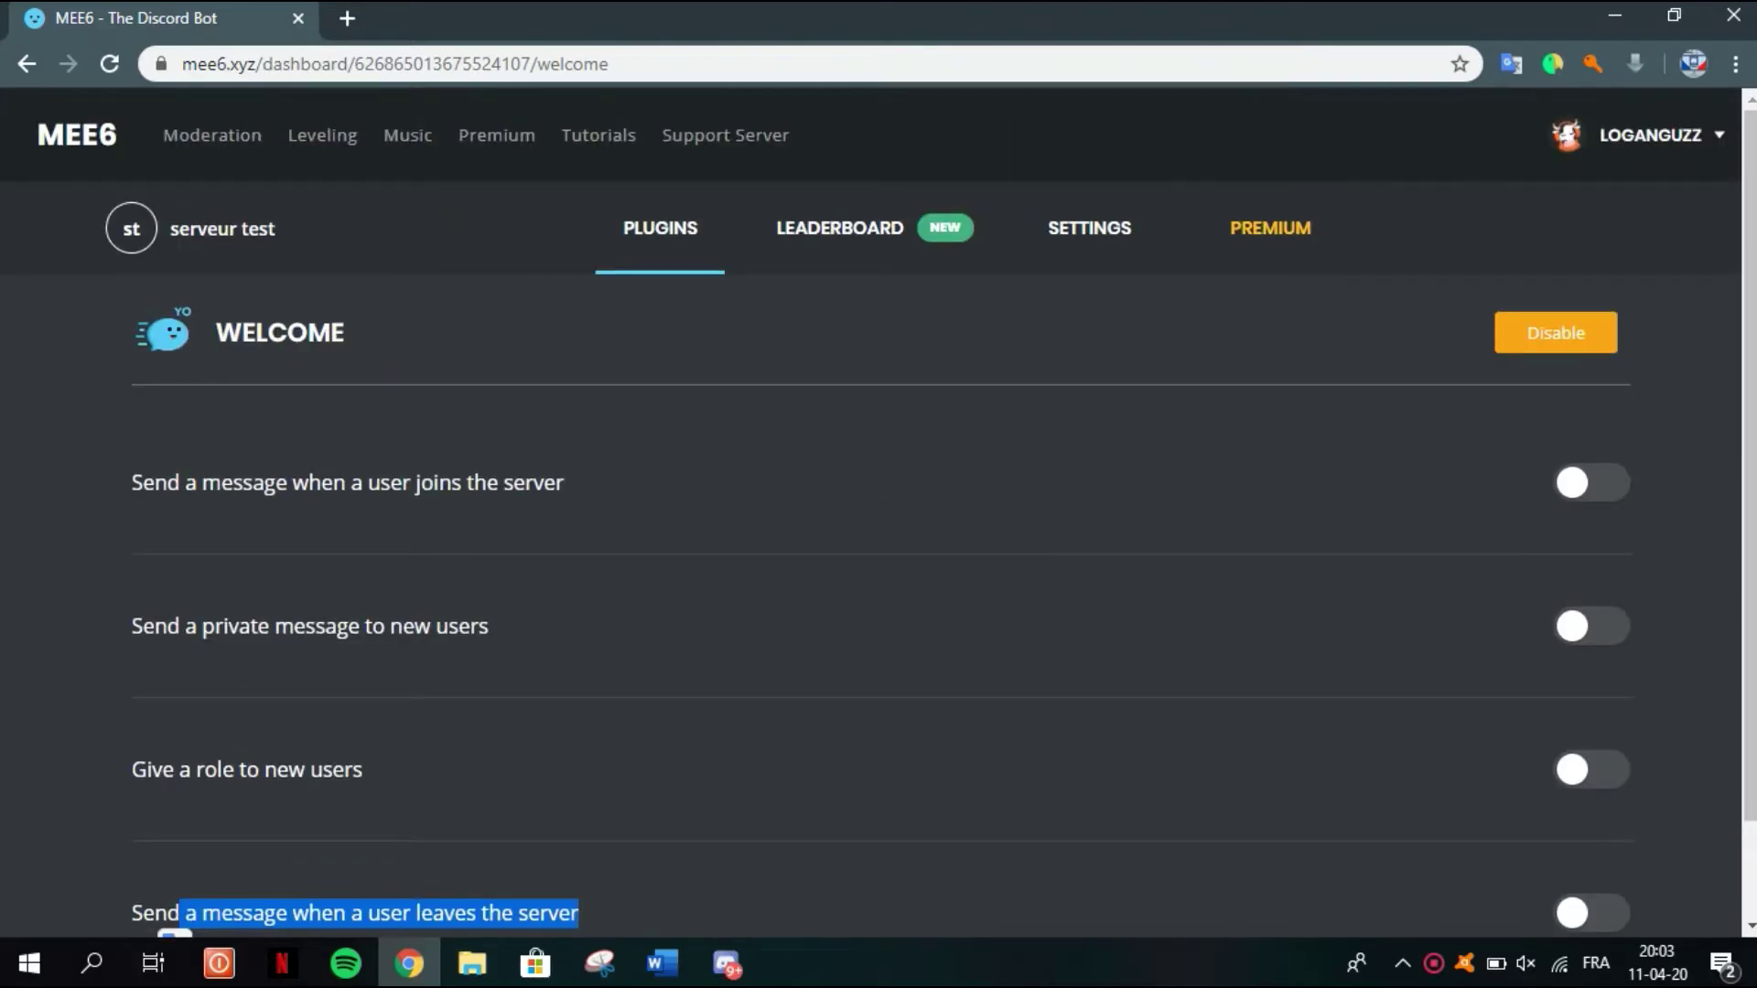
Open the Search Anything plugin, review its search commands and return to the plugin list
key(alt+Left)
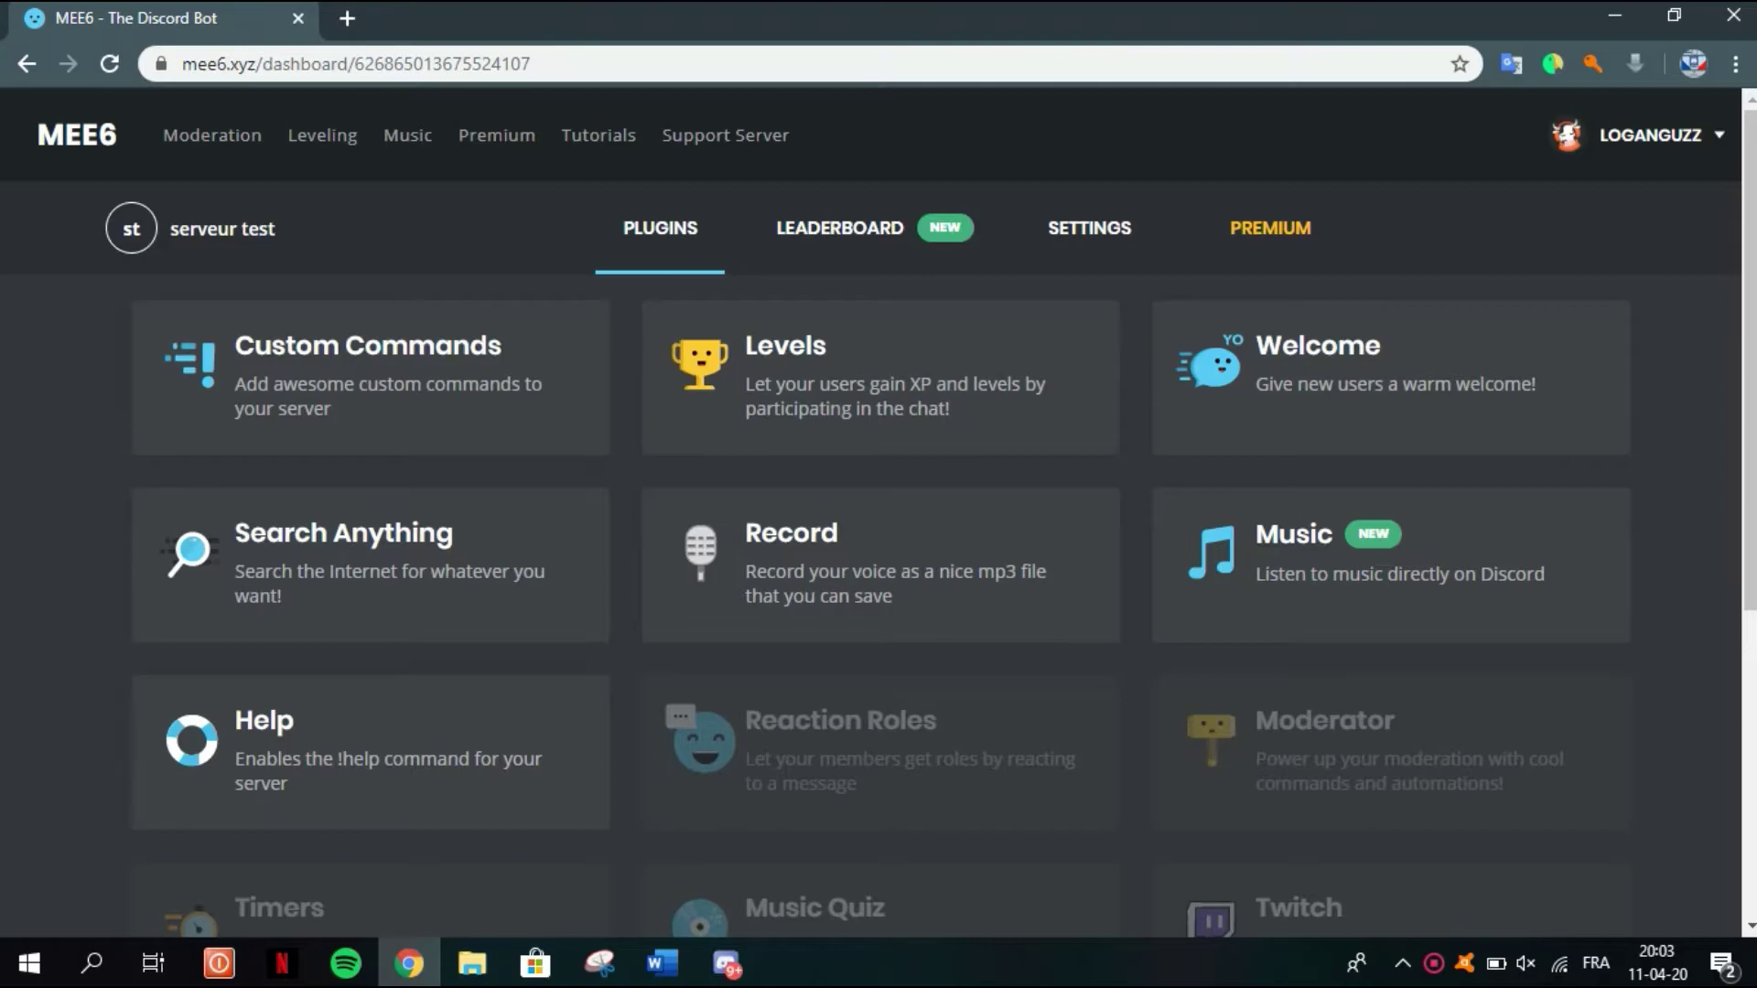
click(370, 549)
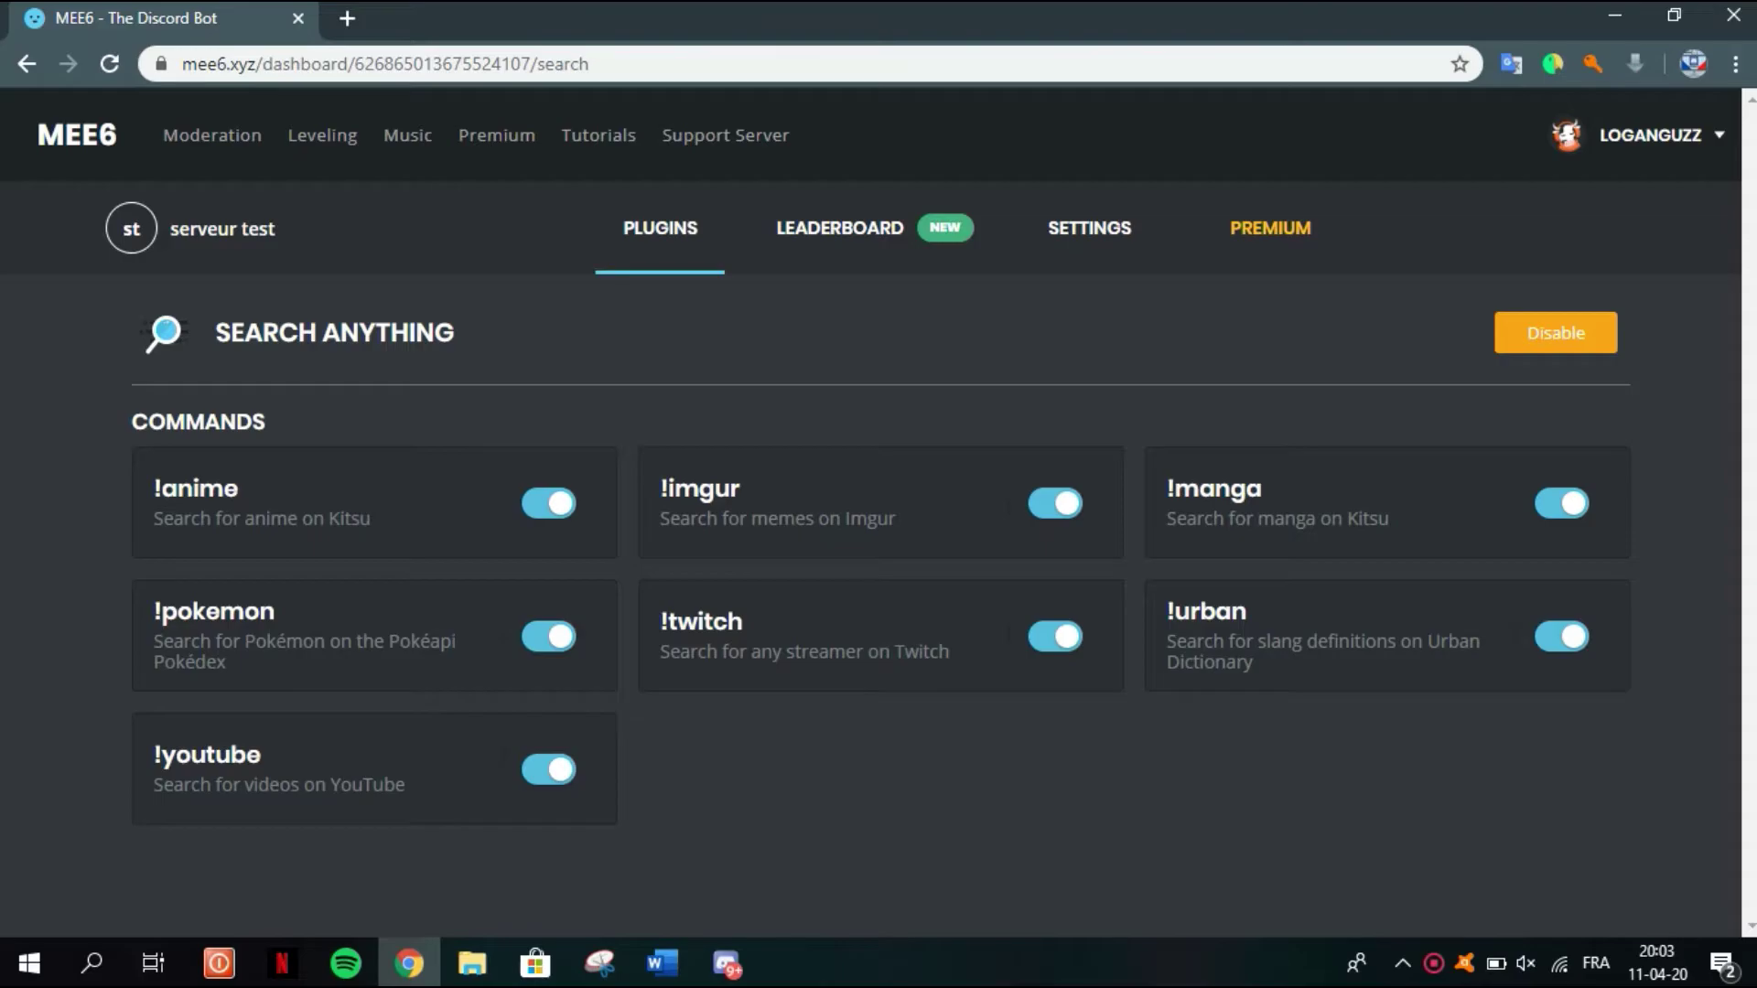
click(660, 229)
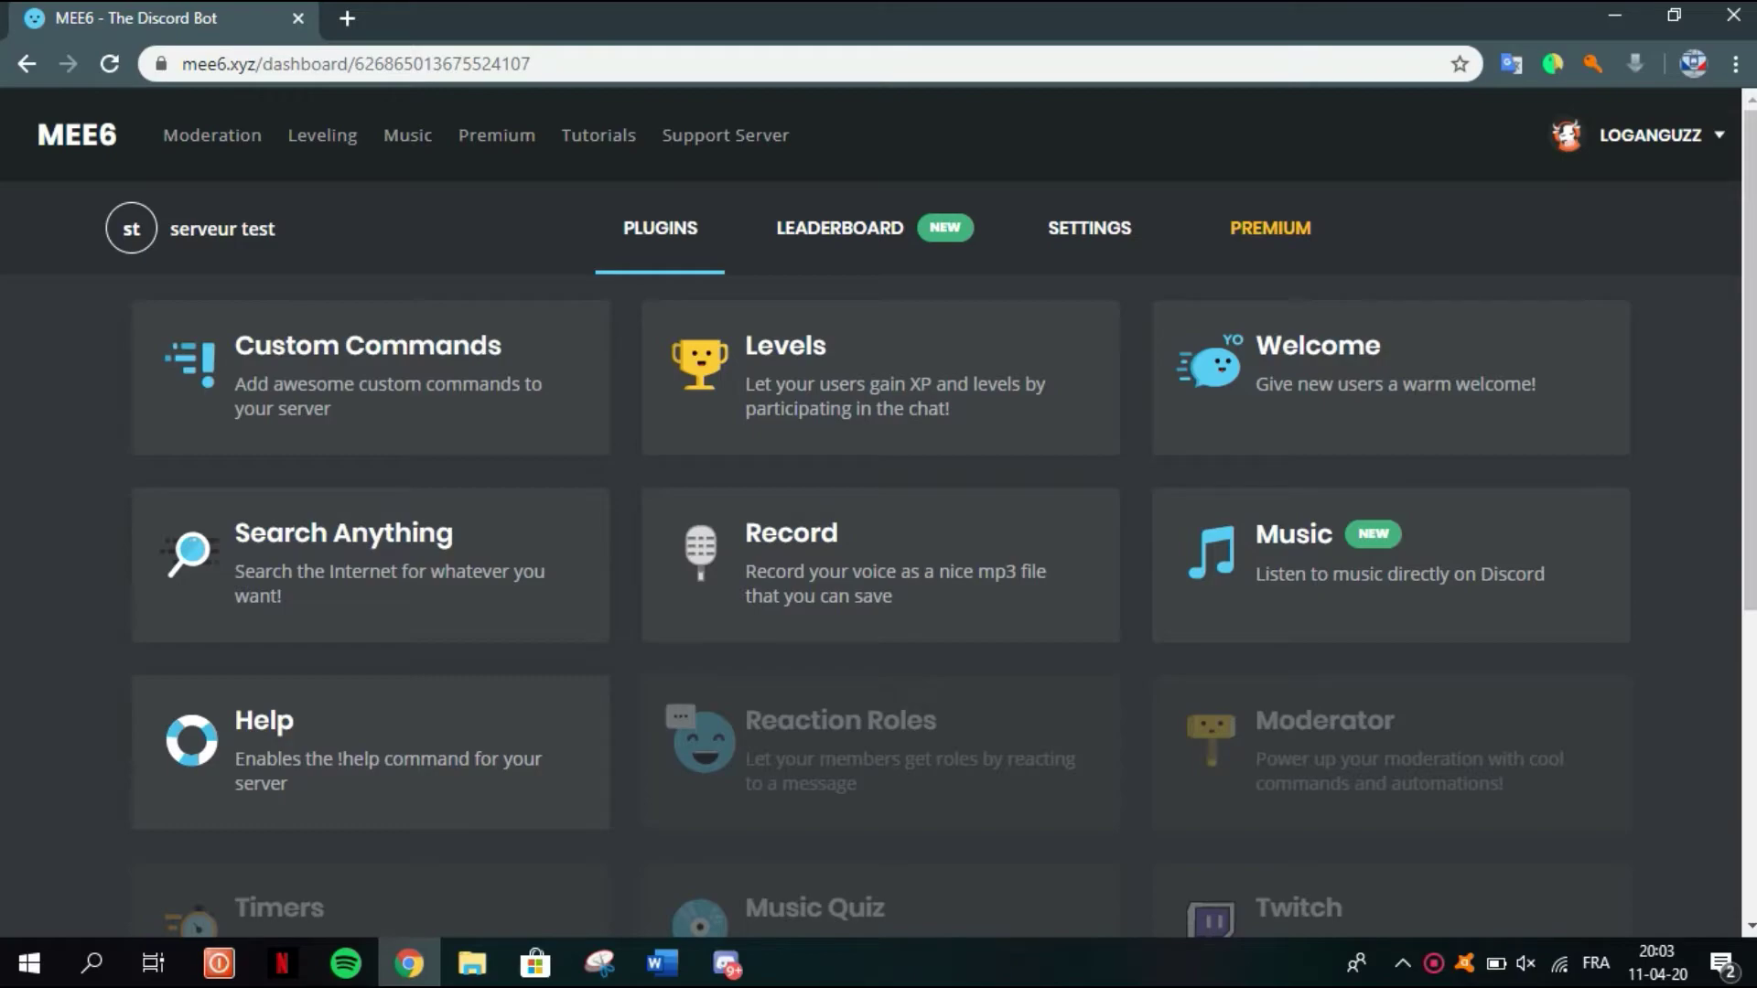
Open the Record plugin, review its !record and !stop-recording commands and return to the plugin list
click(881, 565)
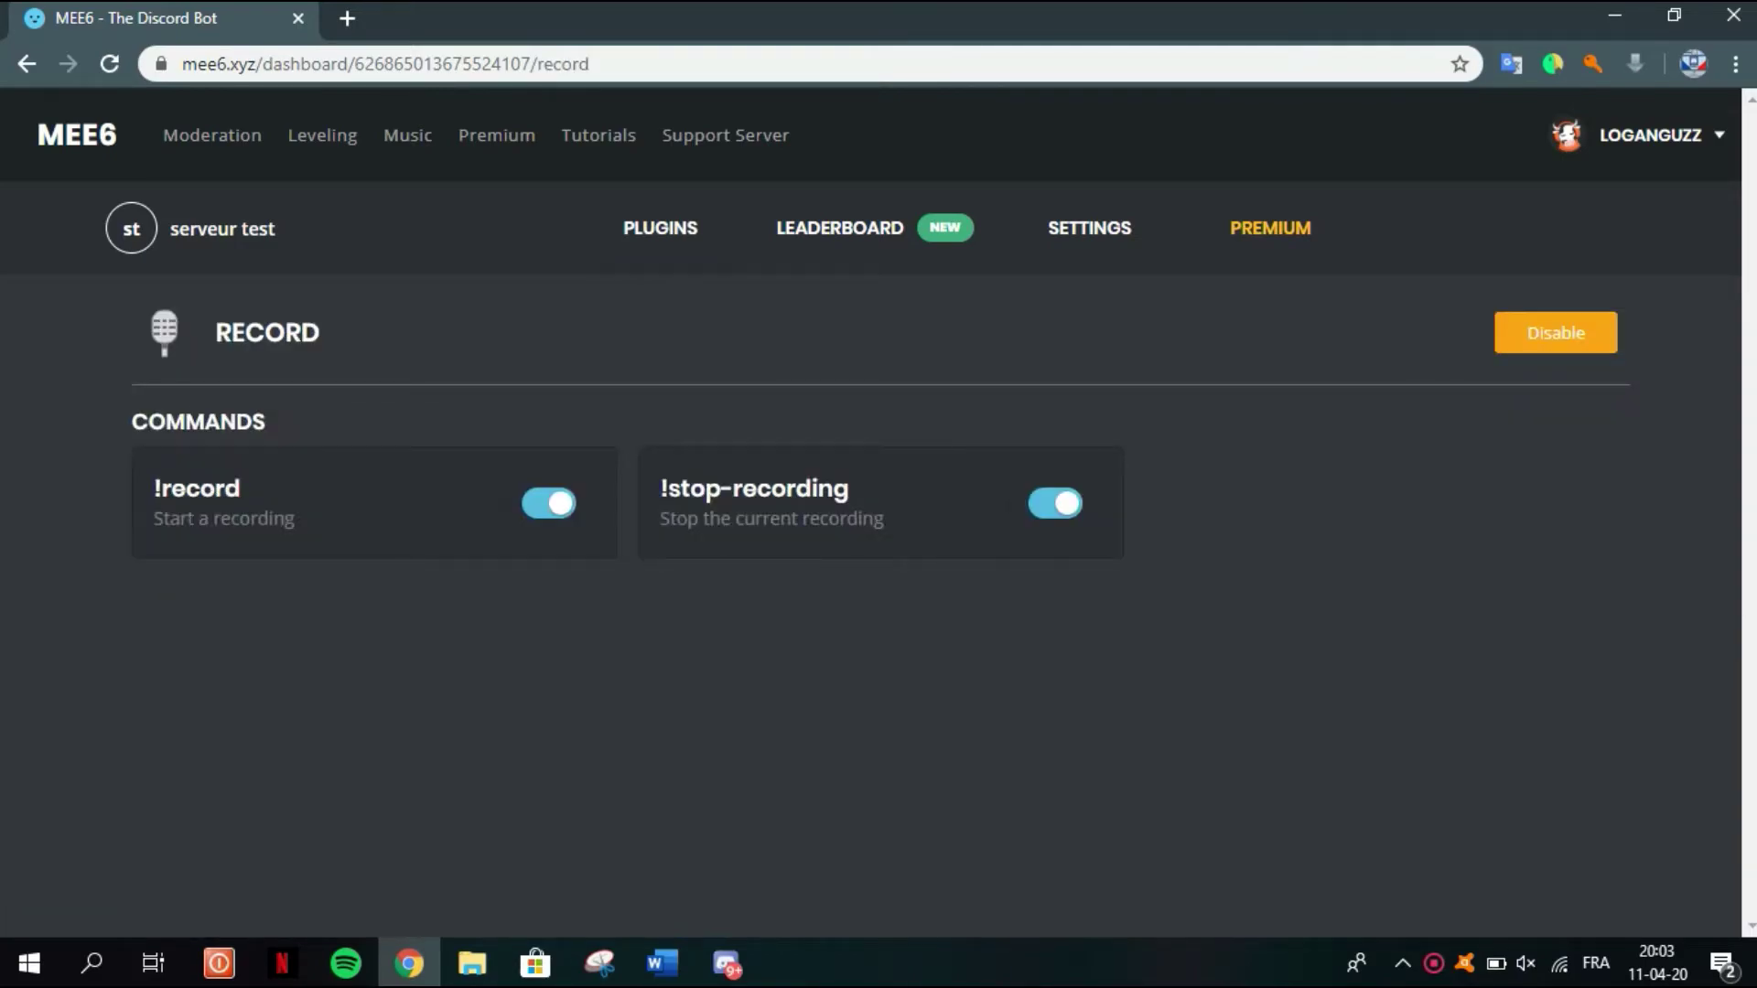
drag(322, 333, 246, 333)
click(246, 333)
double_click(246, 333)
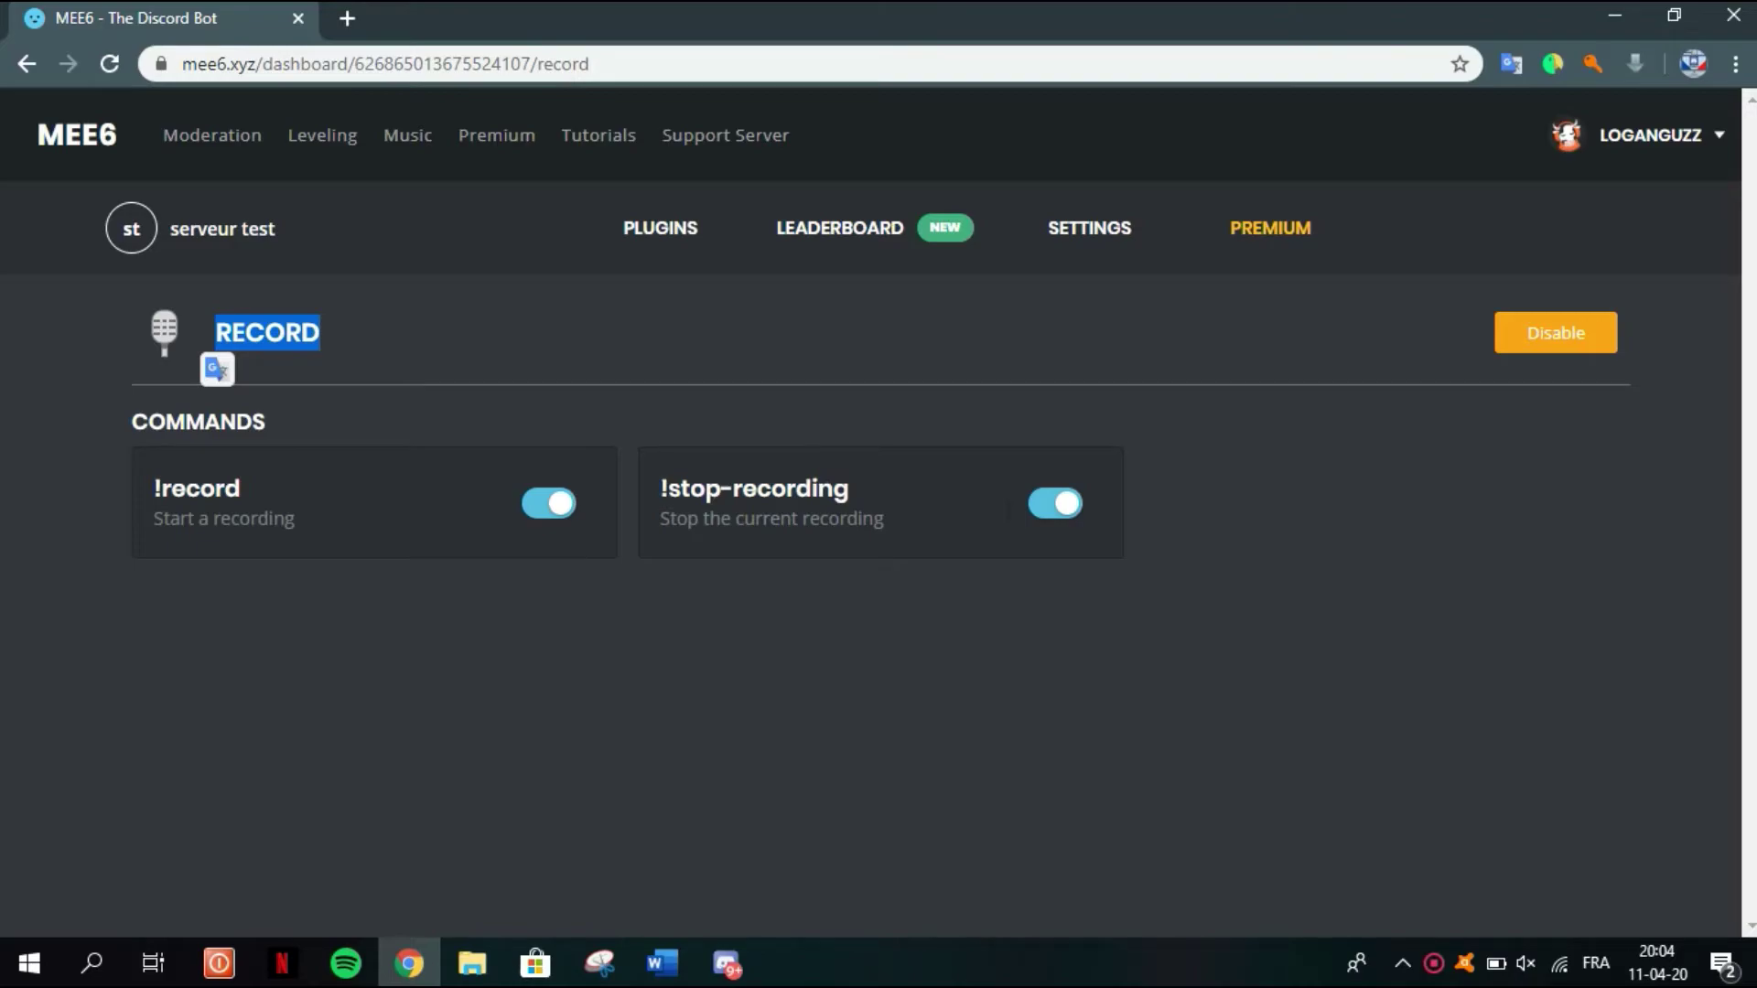
click(220, 339)
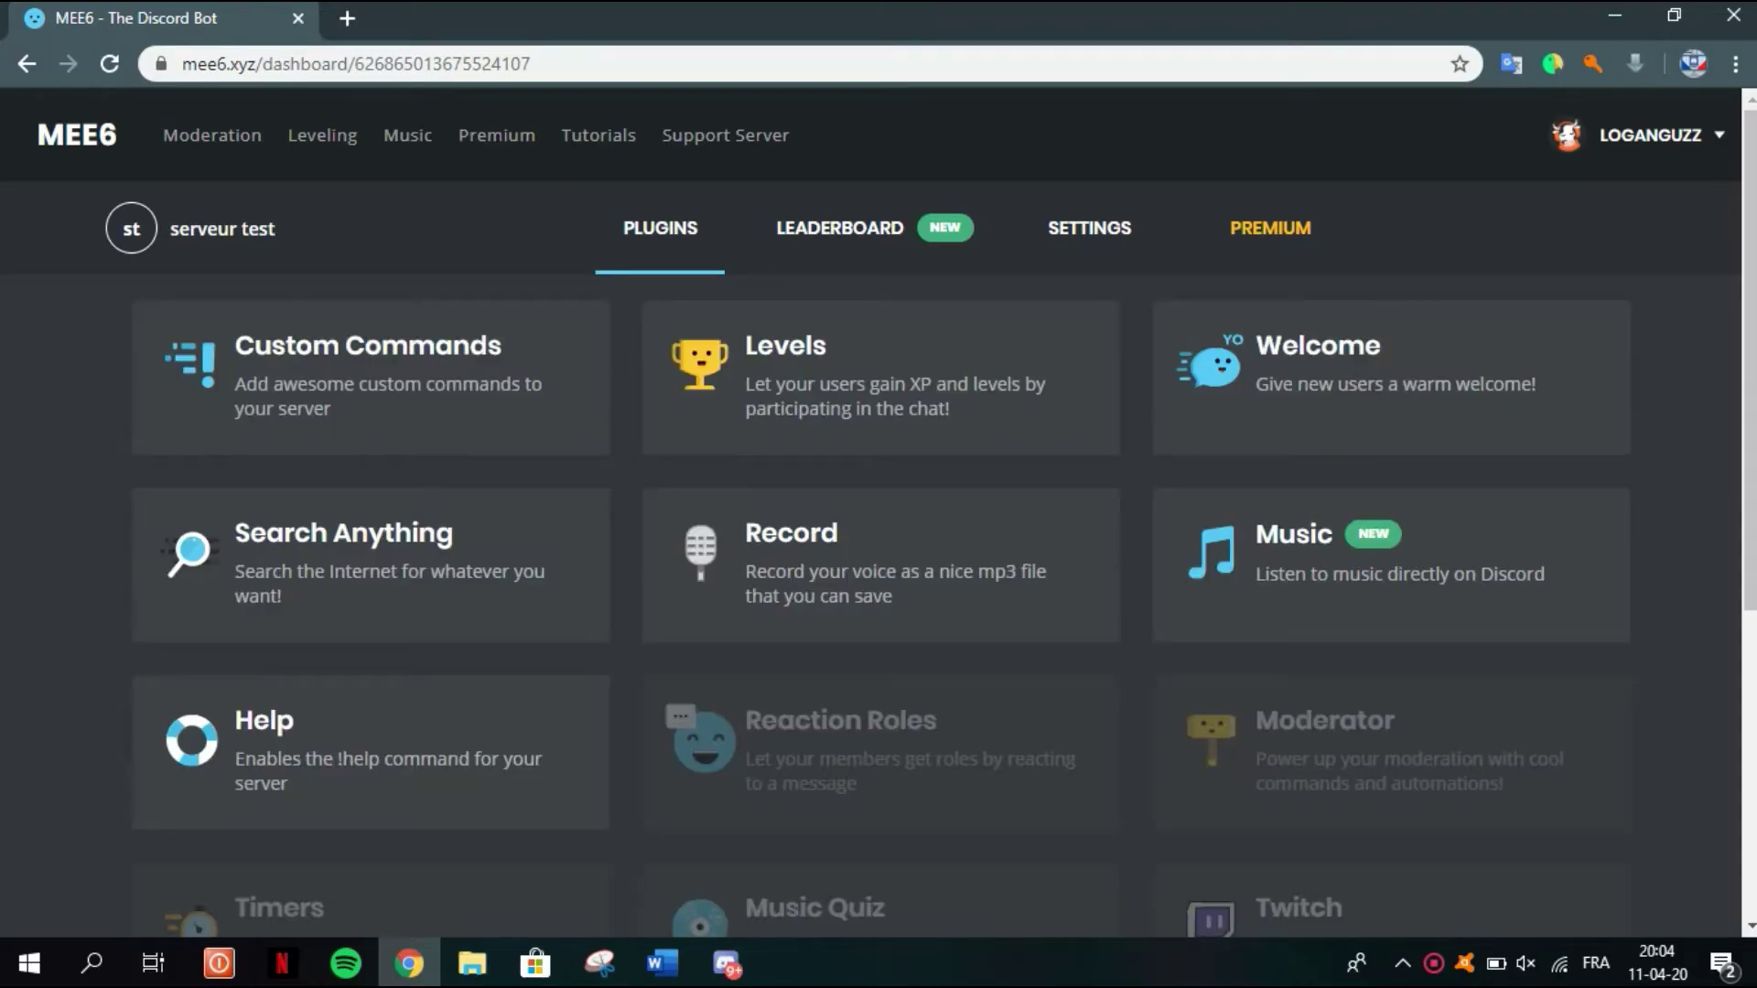
Open the Music plugin, review its commands and the !play command's role settings, and return to the plugin list
click(1392, 565)
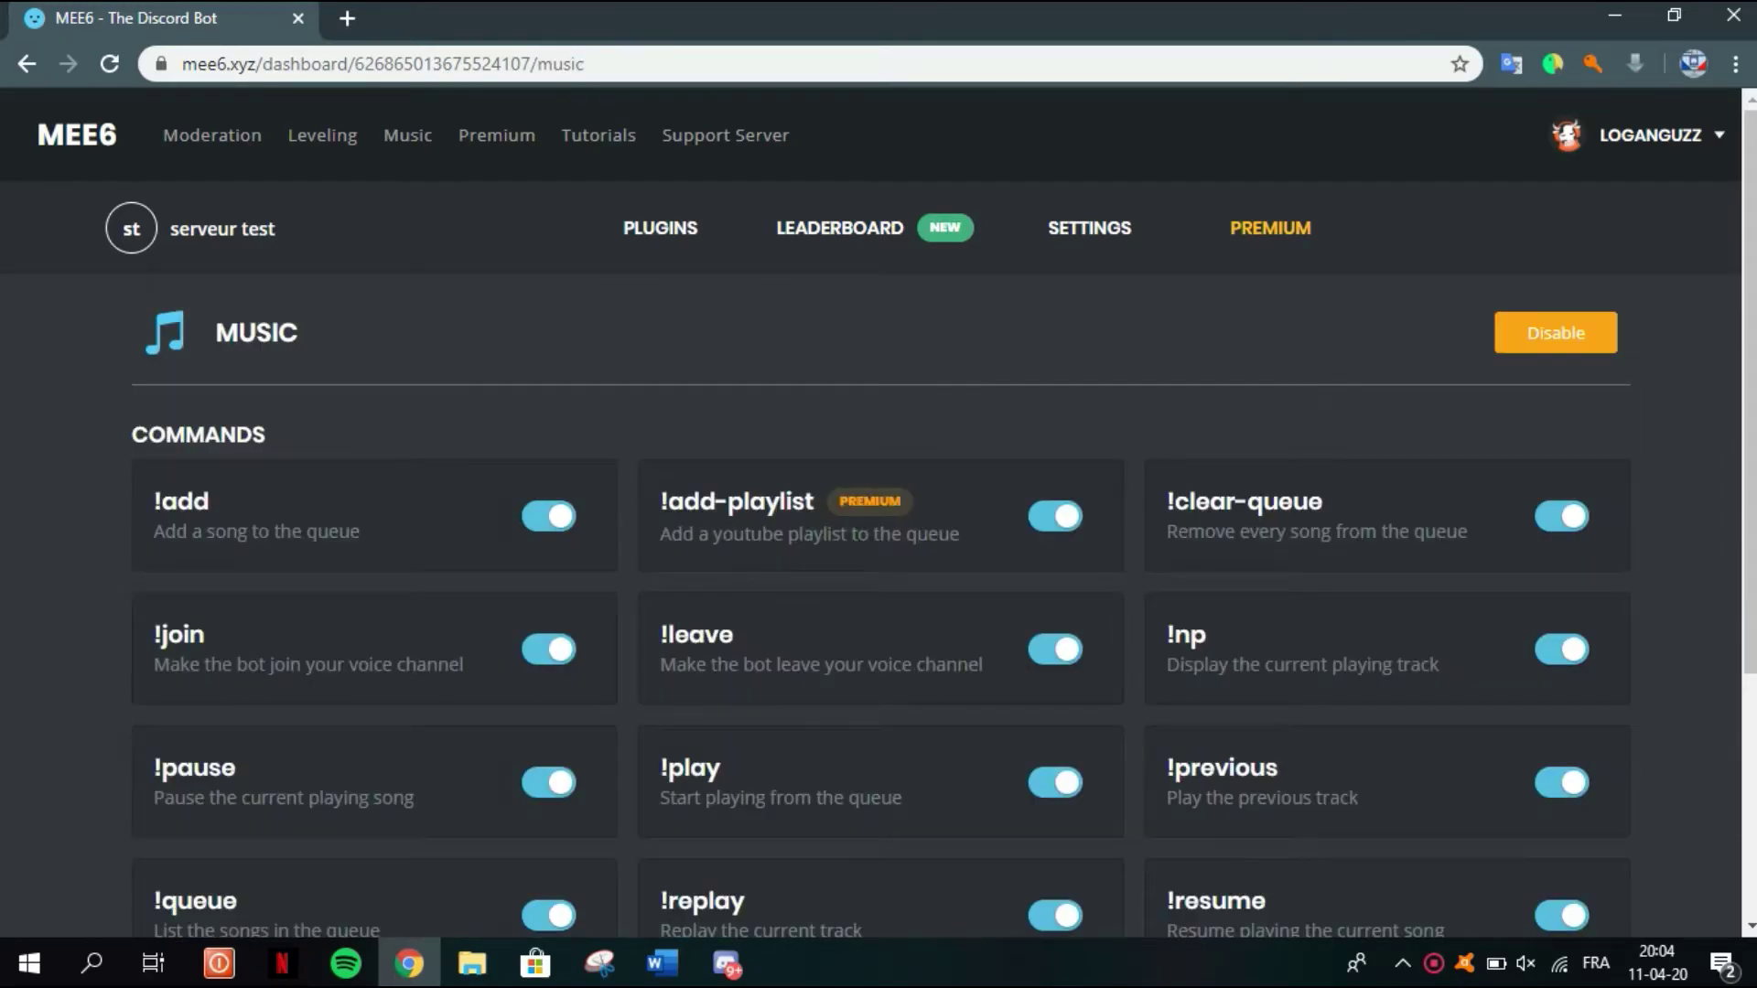
scroll(878, 513, down, 5)
scroll(879, 512, up, 4)
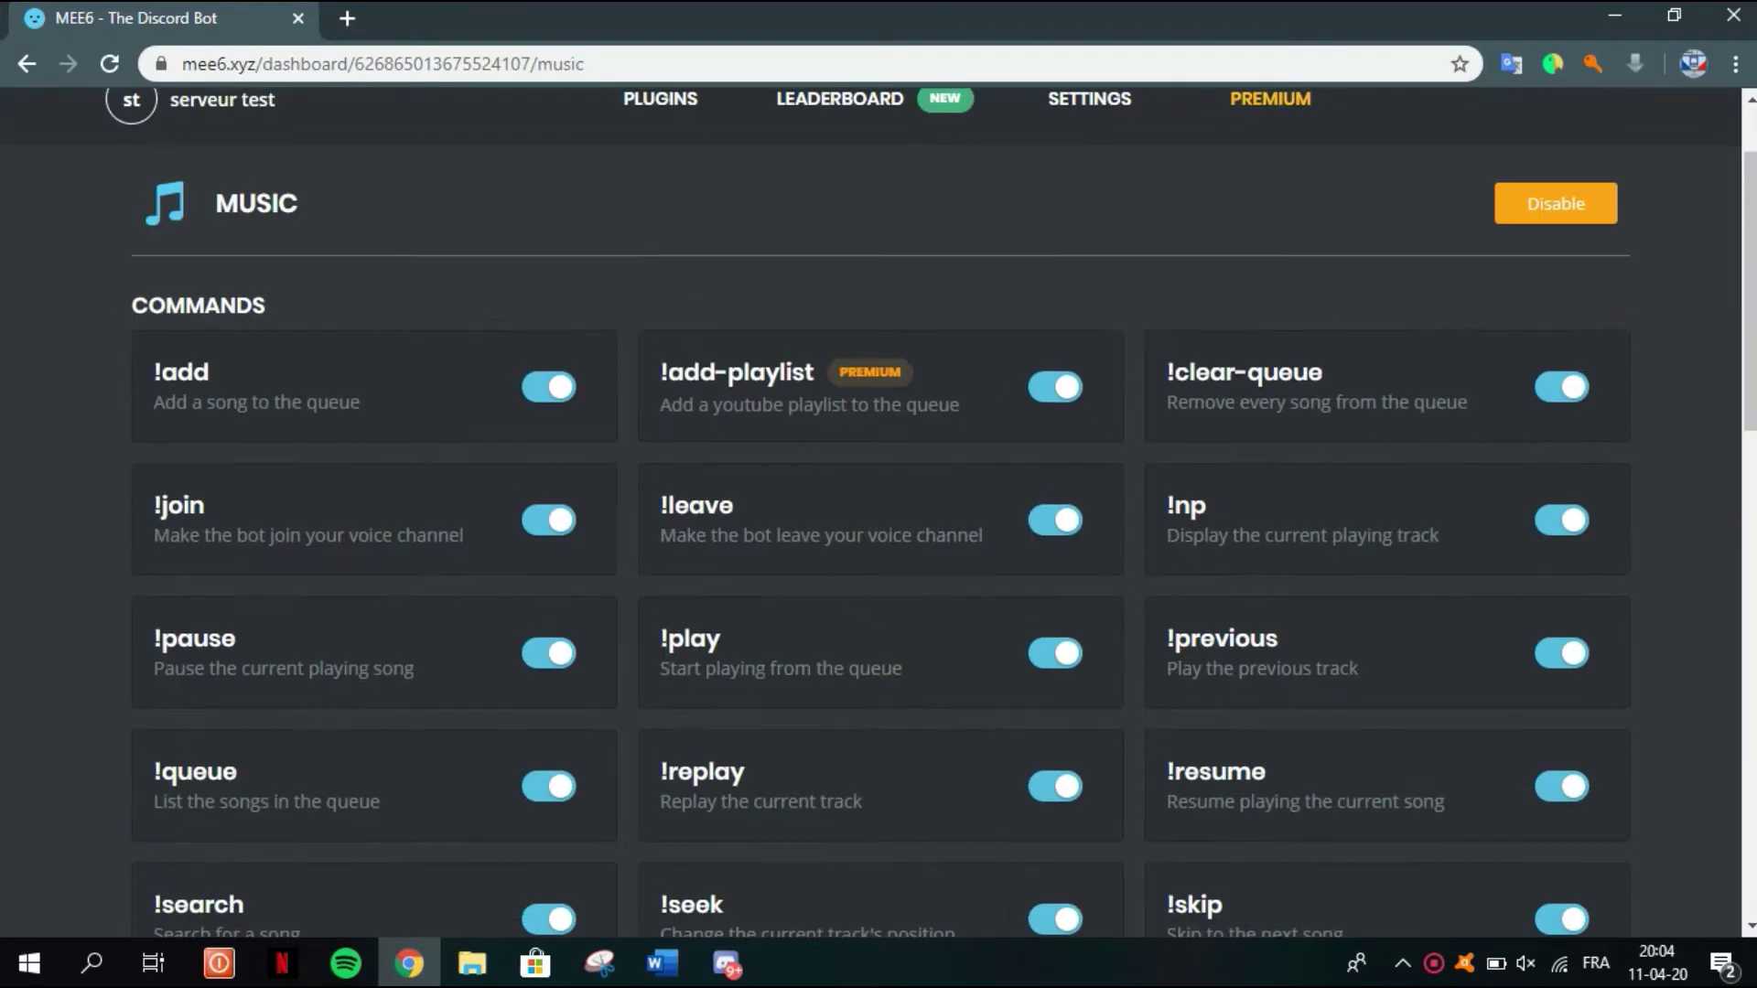
drag(666, 638, 765, 669)
click(765, 669)
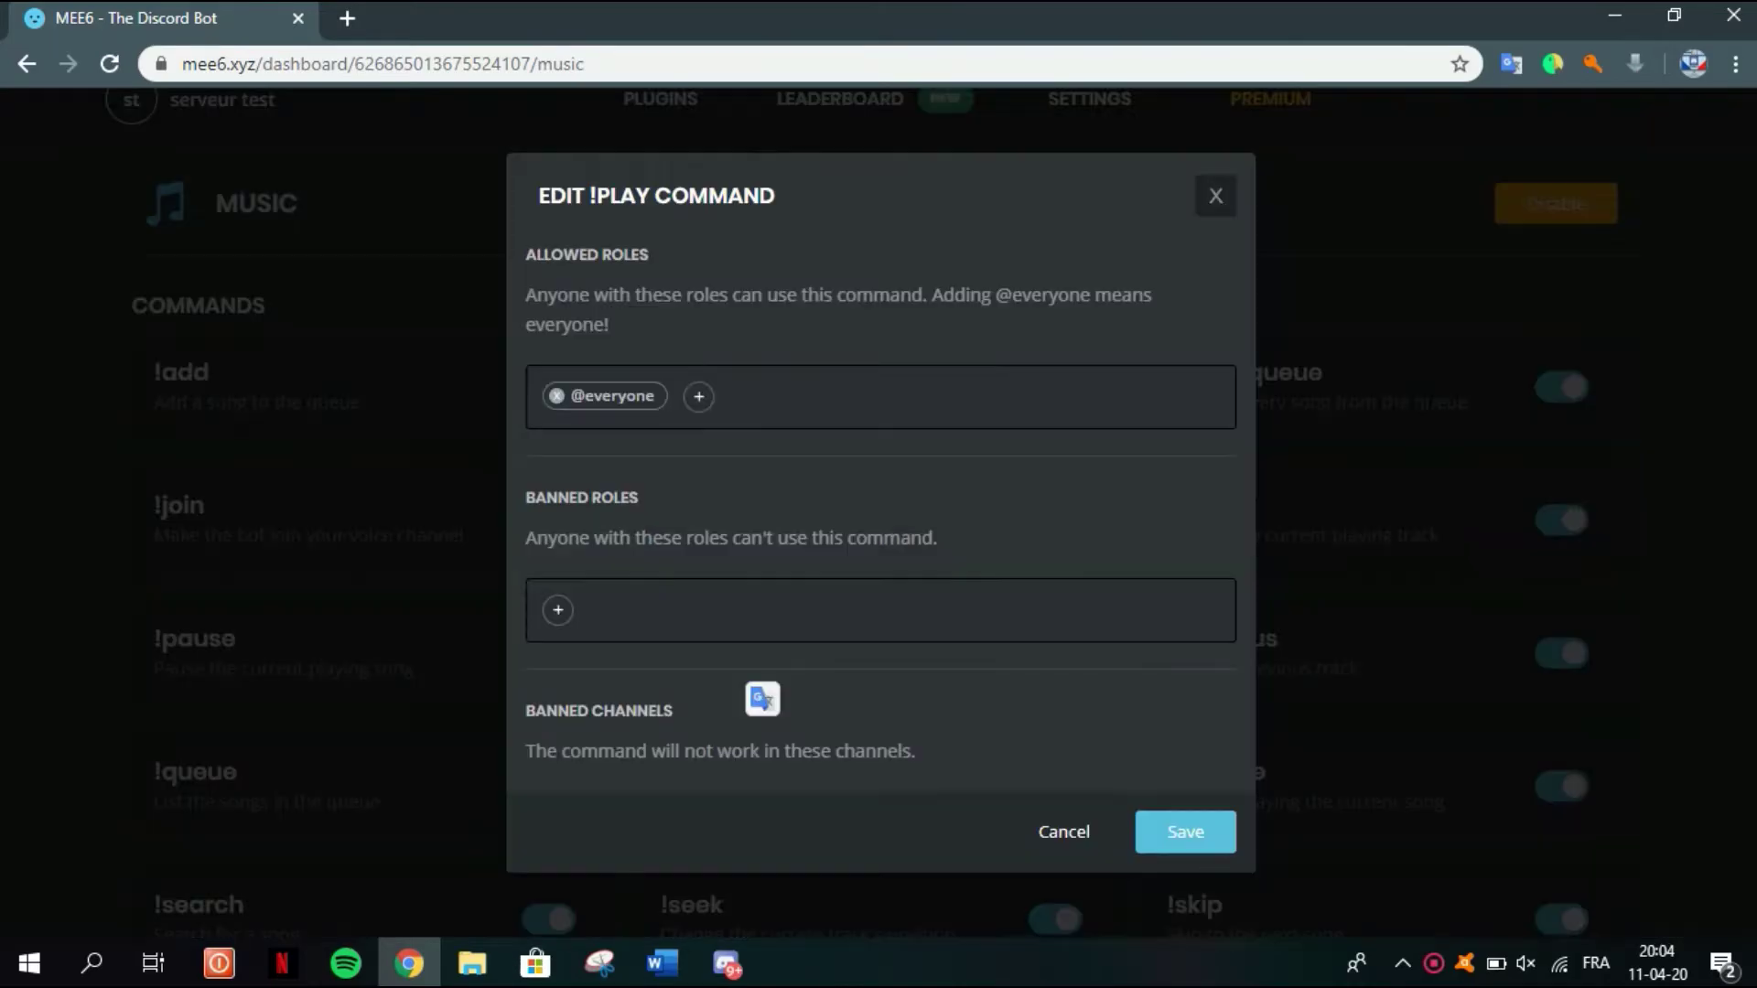
click(1216, 195)
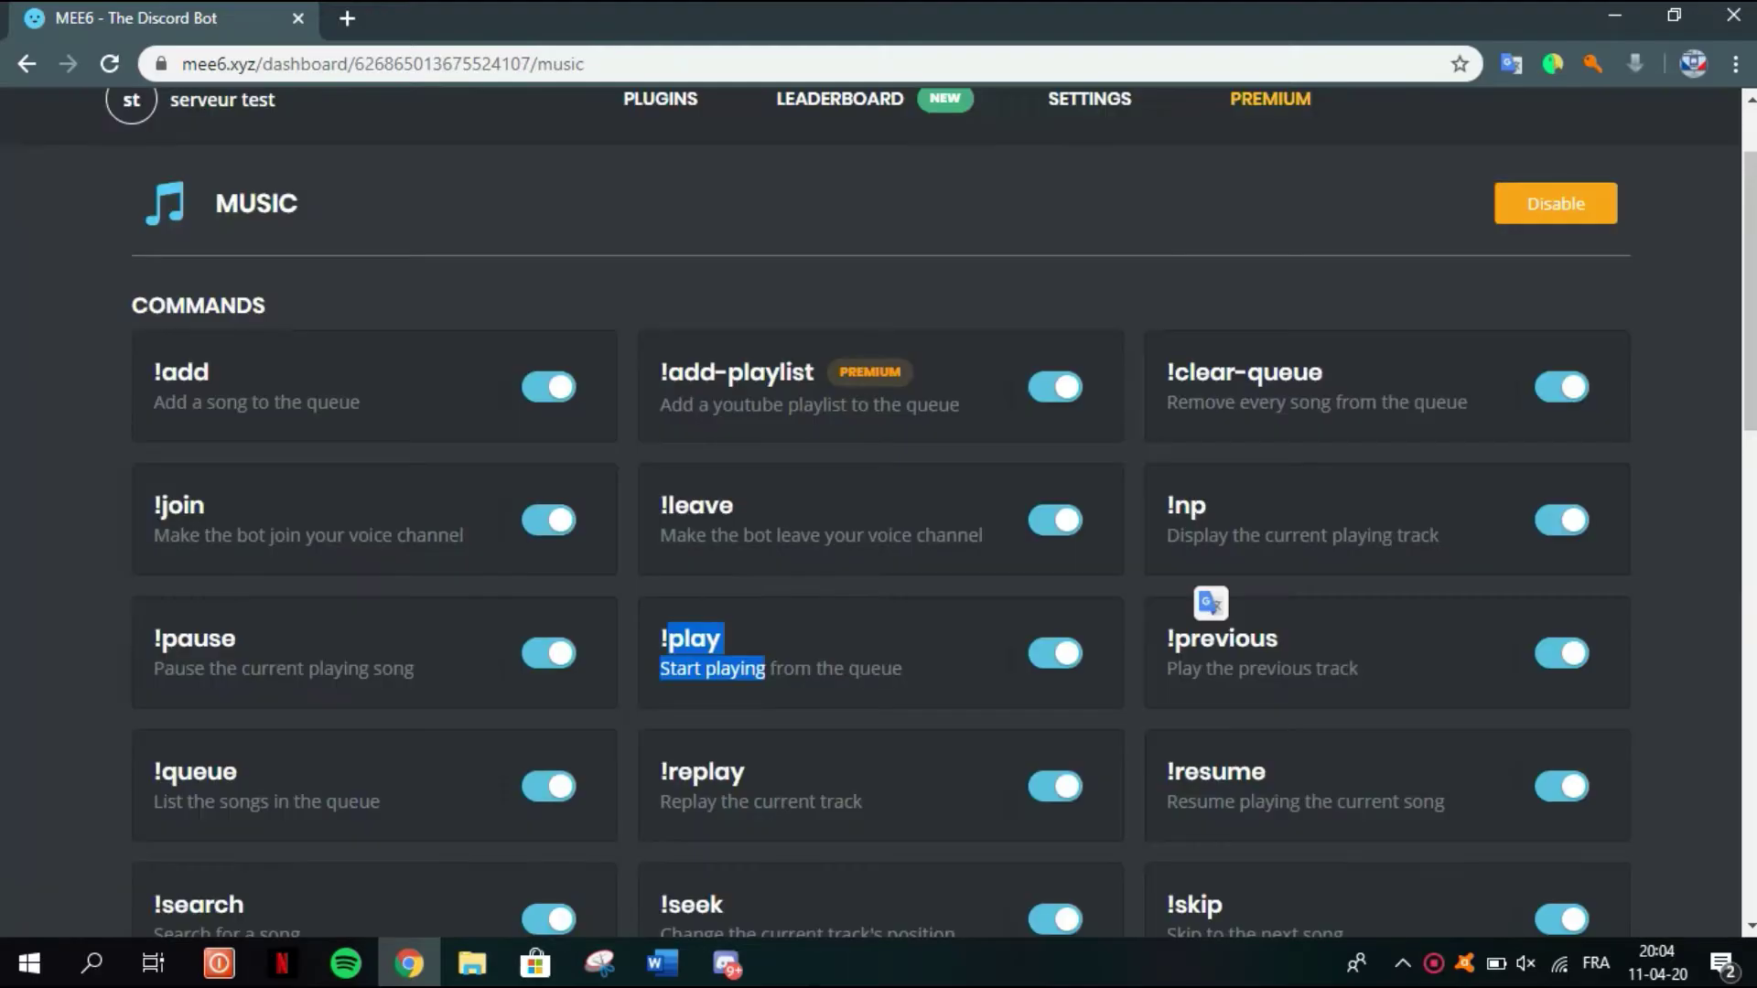
scroll(879, 512, up, 2)
click(659, 227)
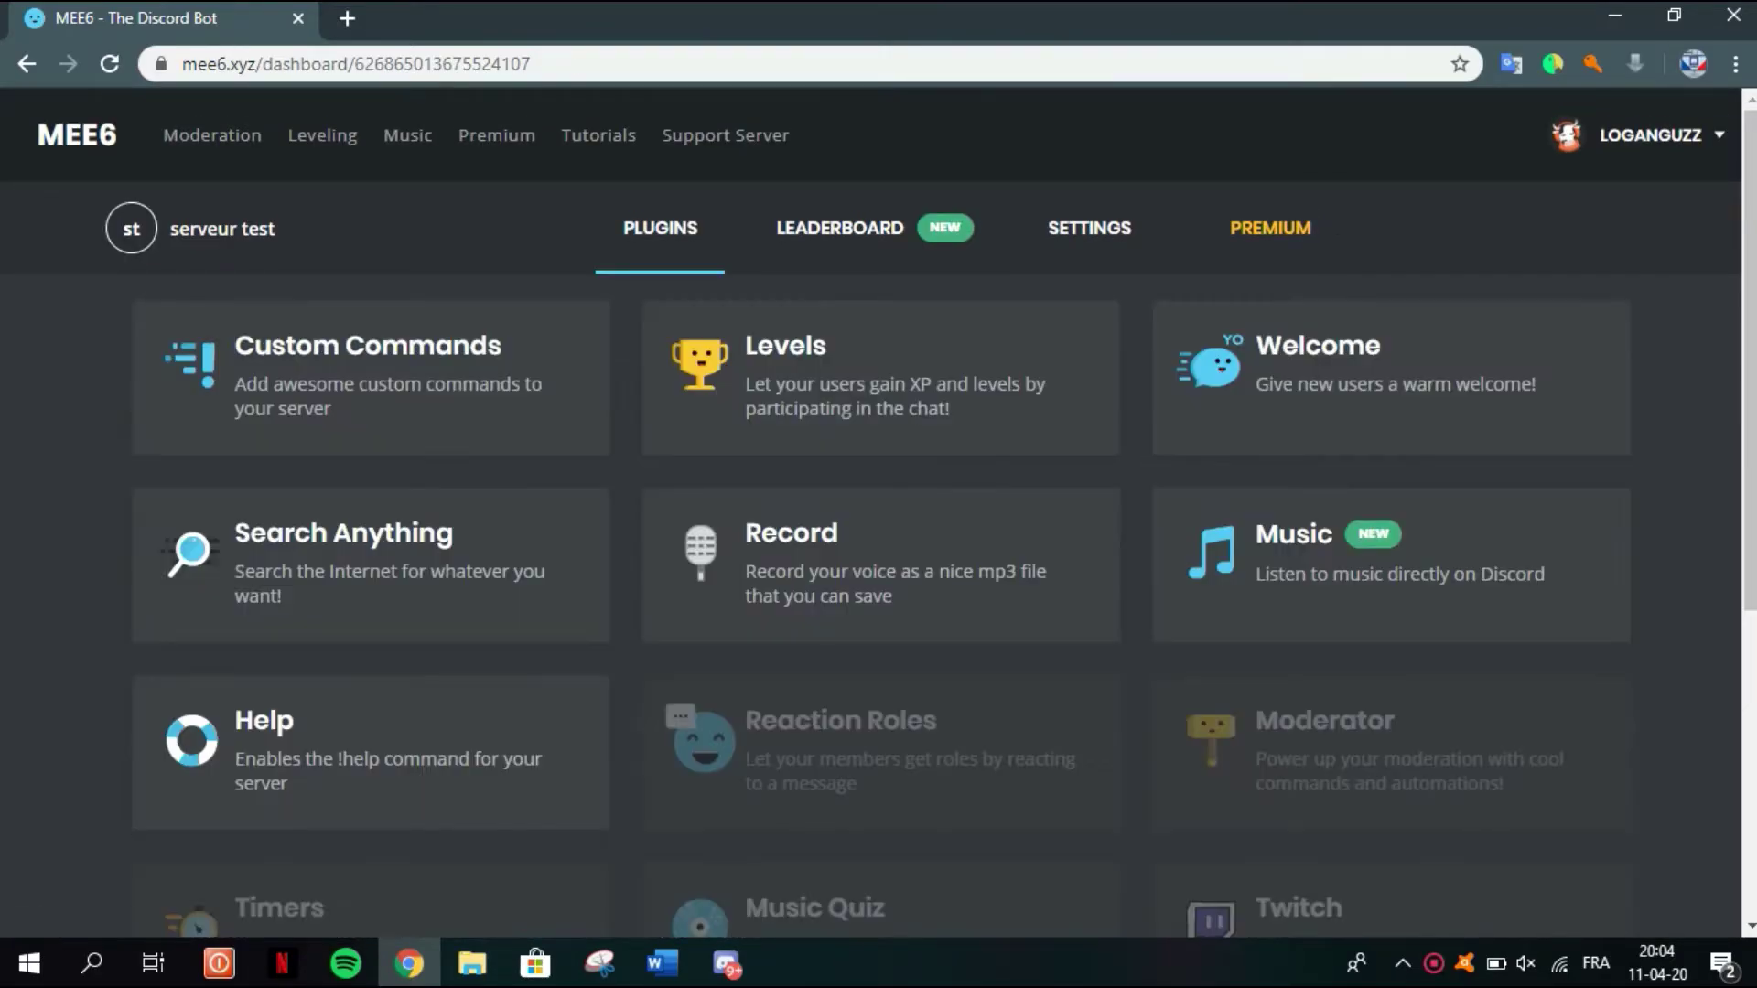
Open the Help plugin, review its !dashboard and !help commands and return to the plugin list
scroll(878, 513, down, 3)
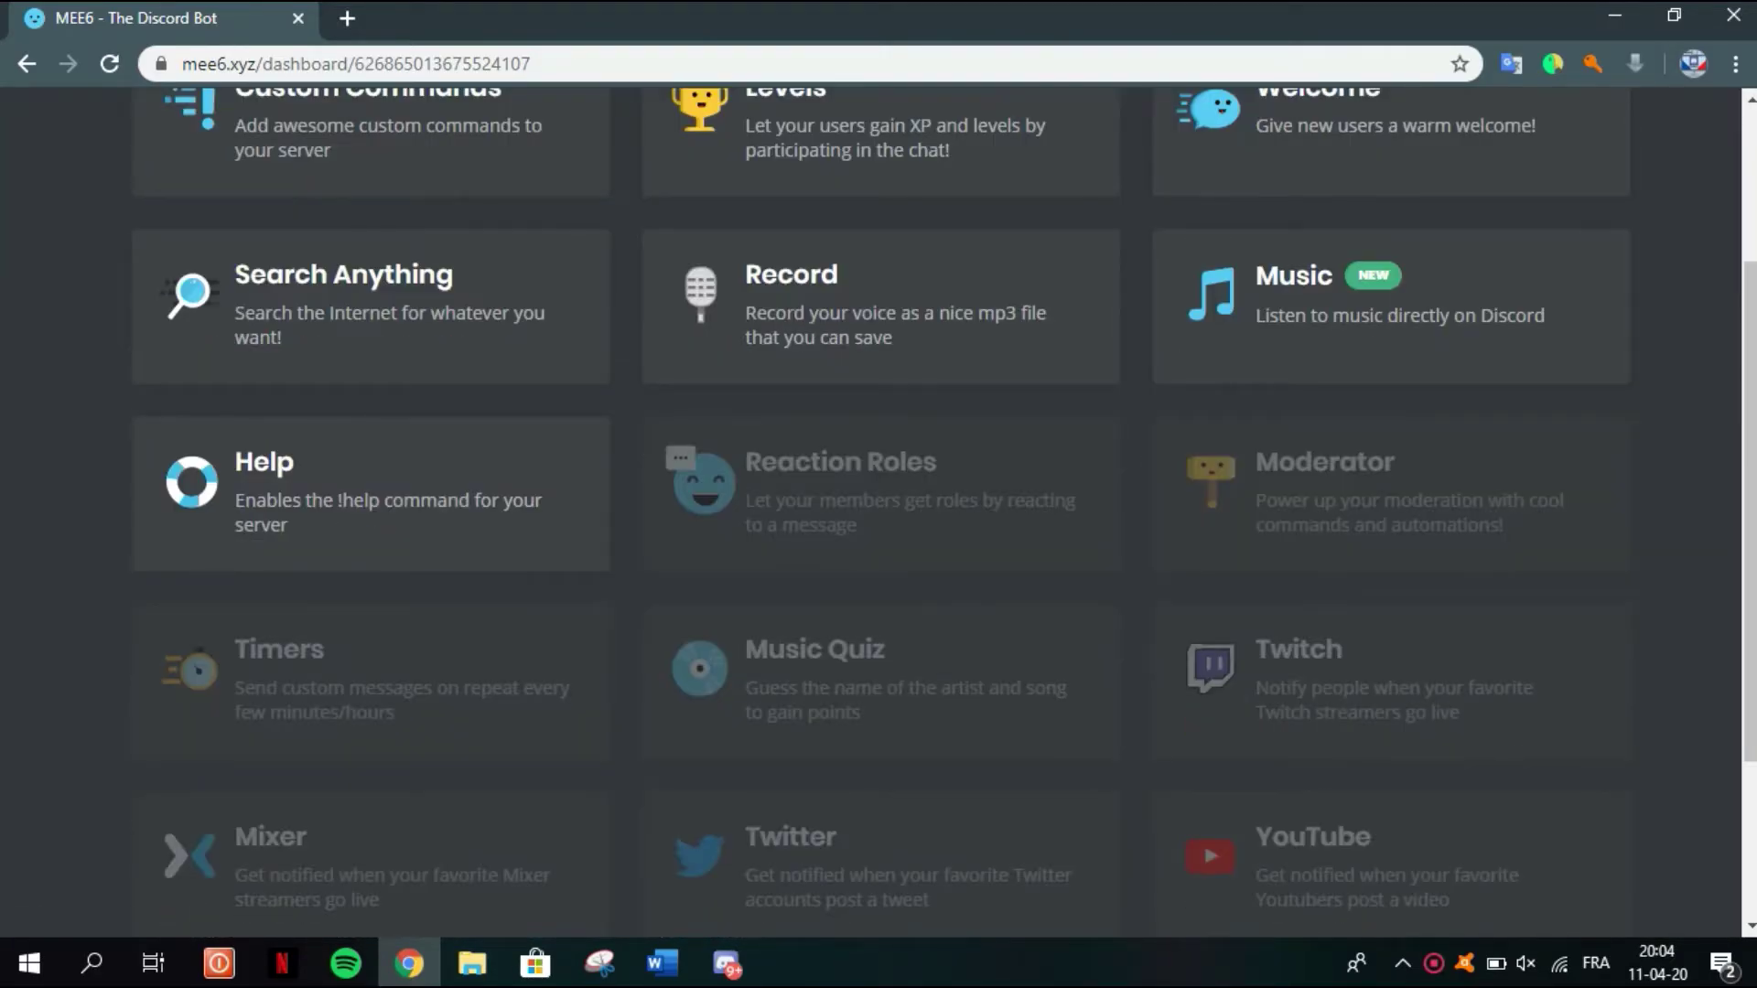
click(371, 494)
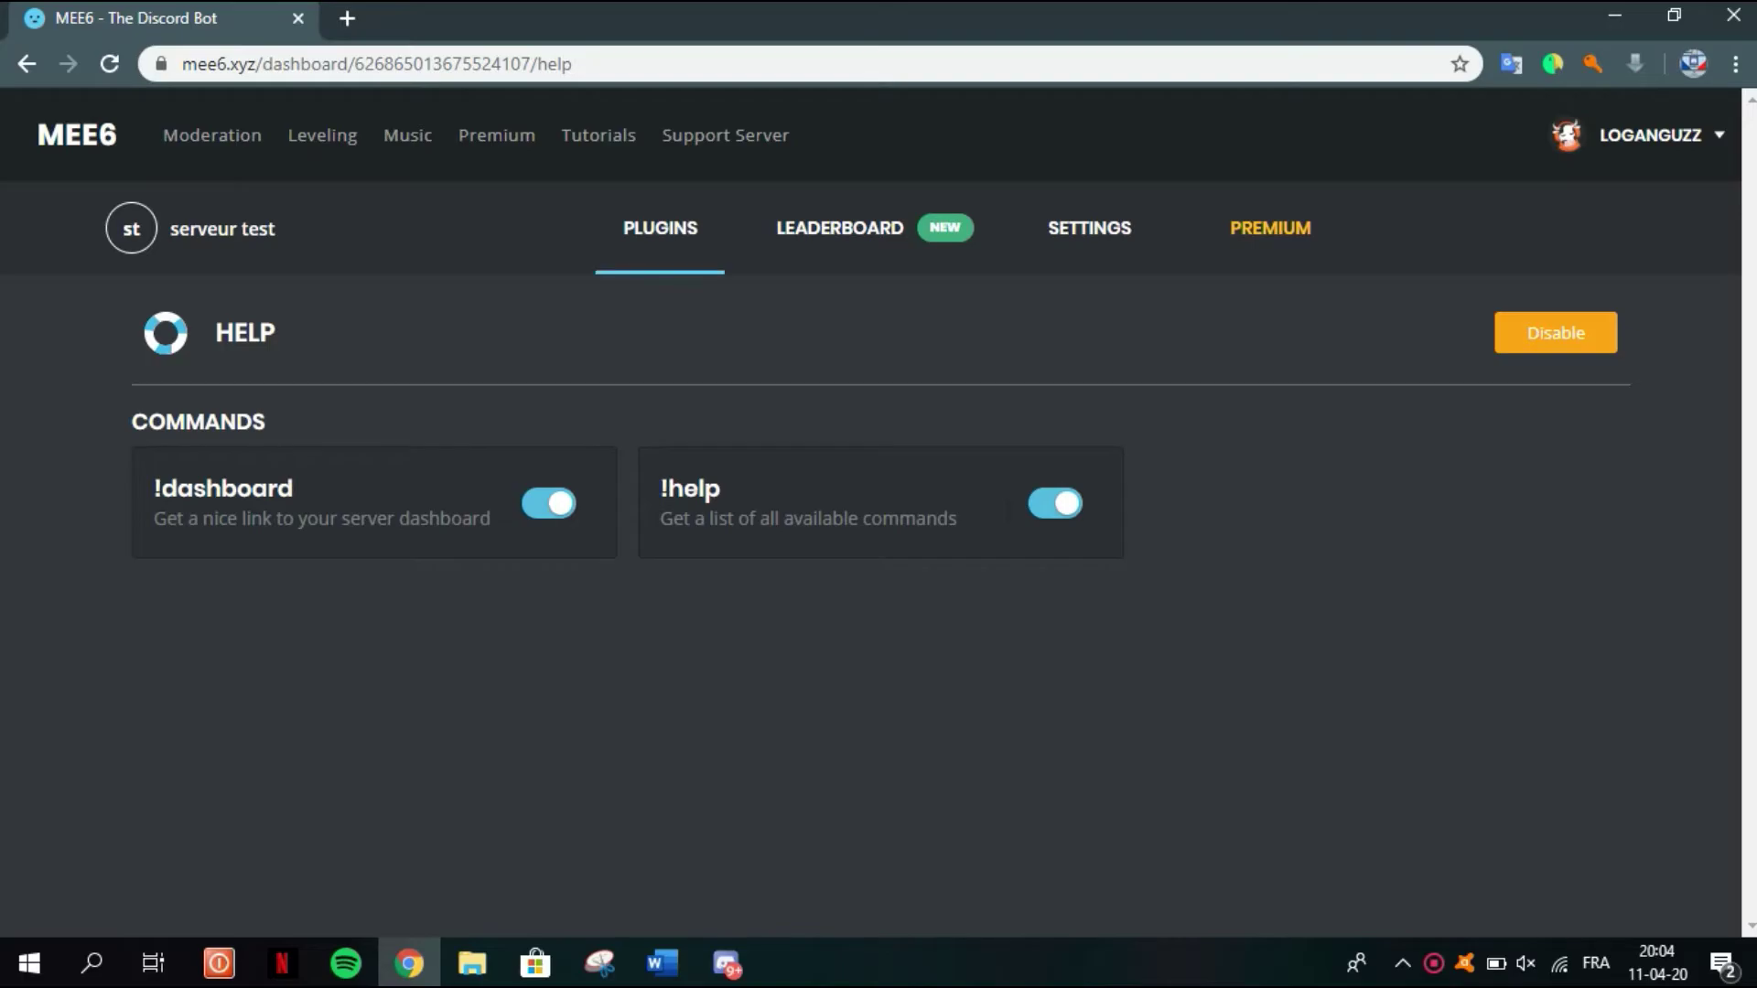
key(alt+Left)
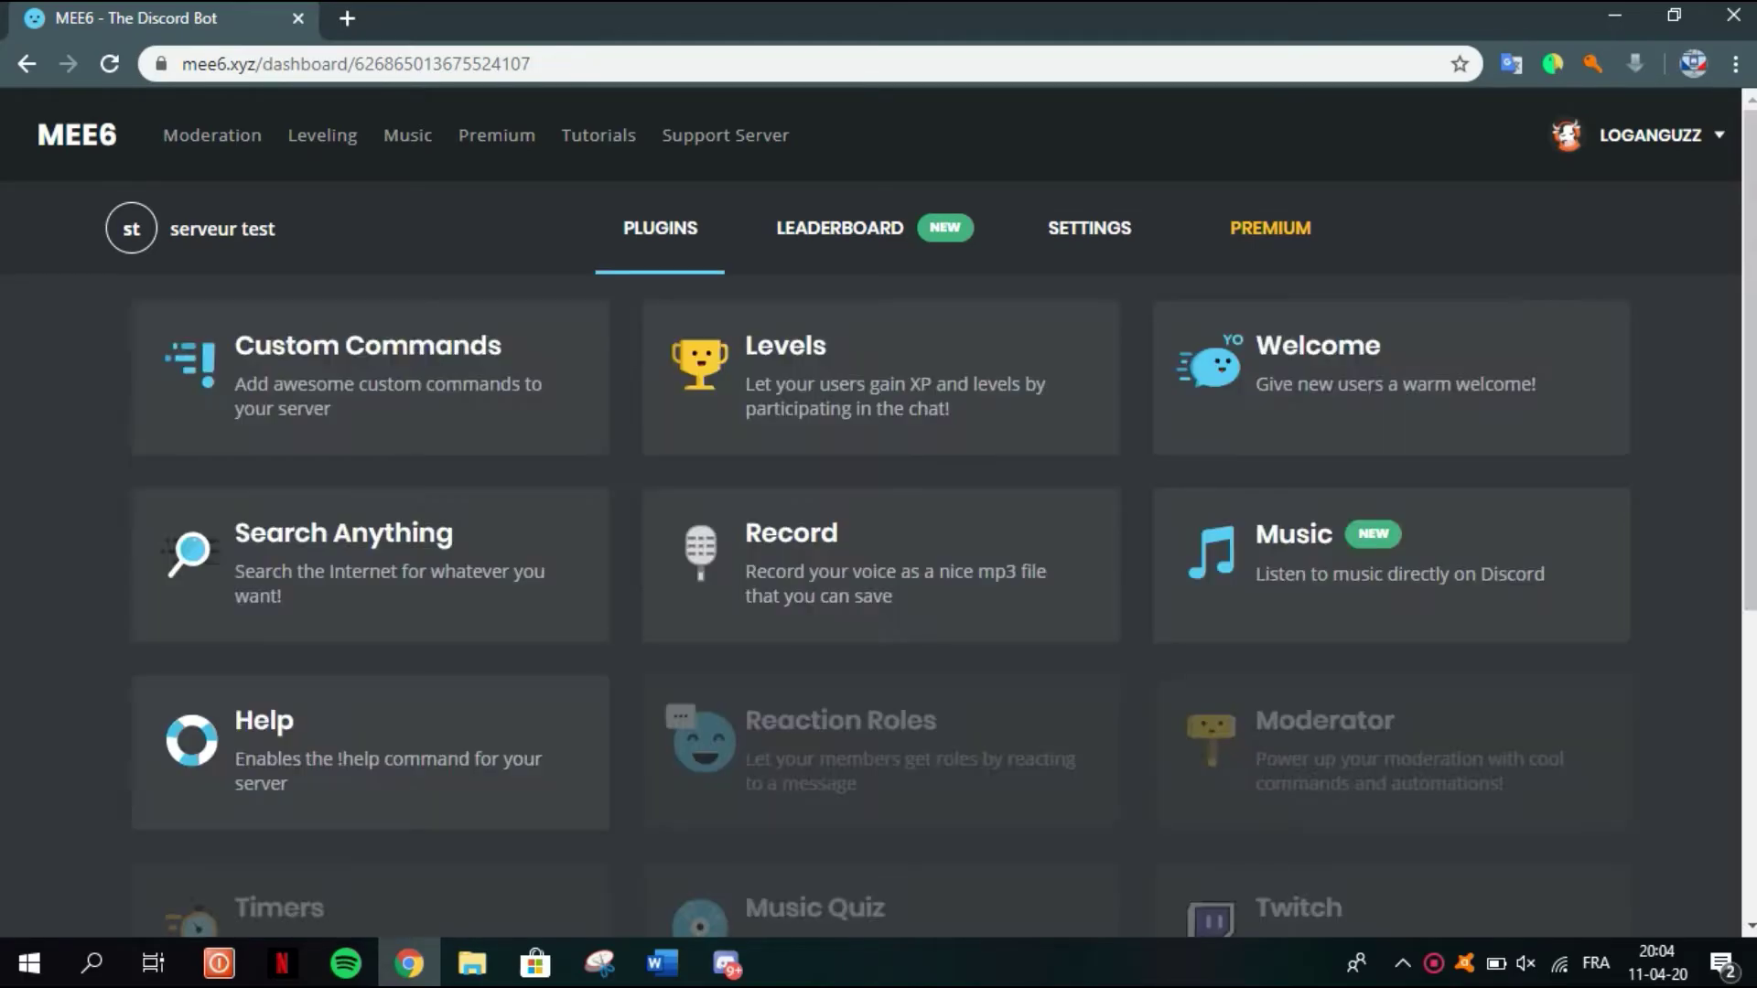
Enable the Reaction Roles plugin for the server
scroll(878, 485, down, 3)
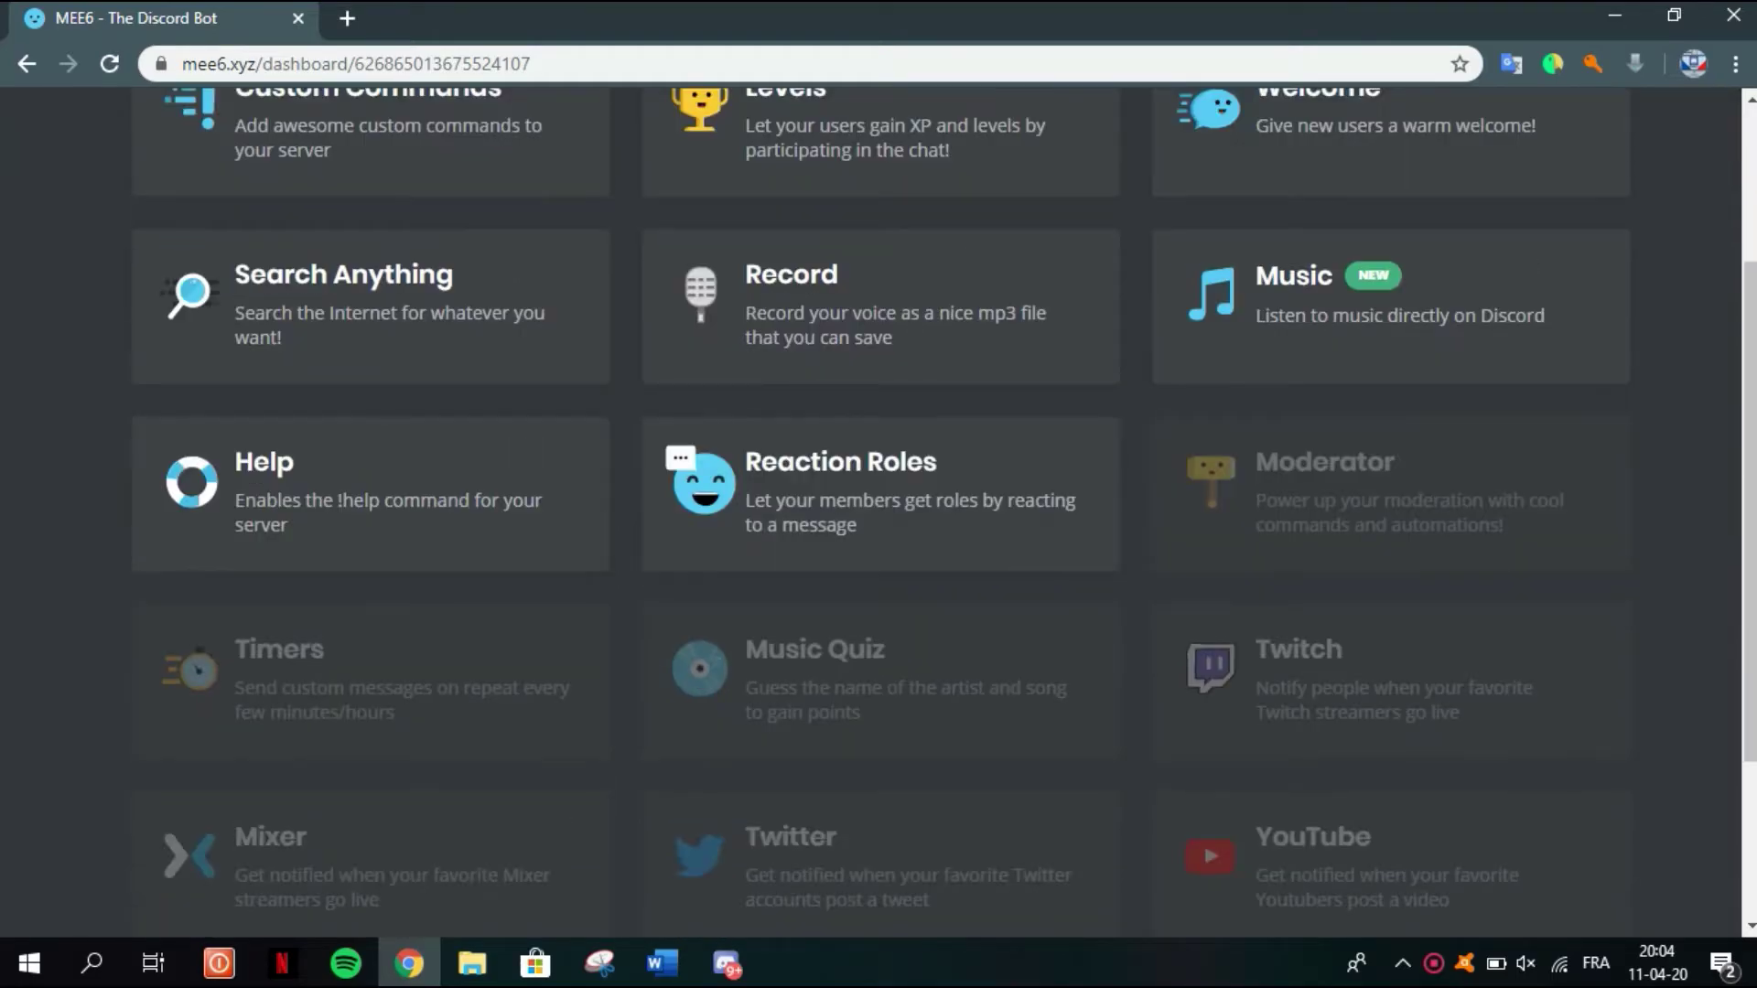
click(861, 486)
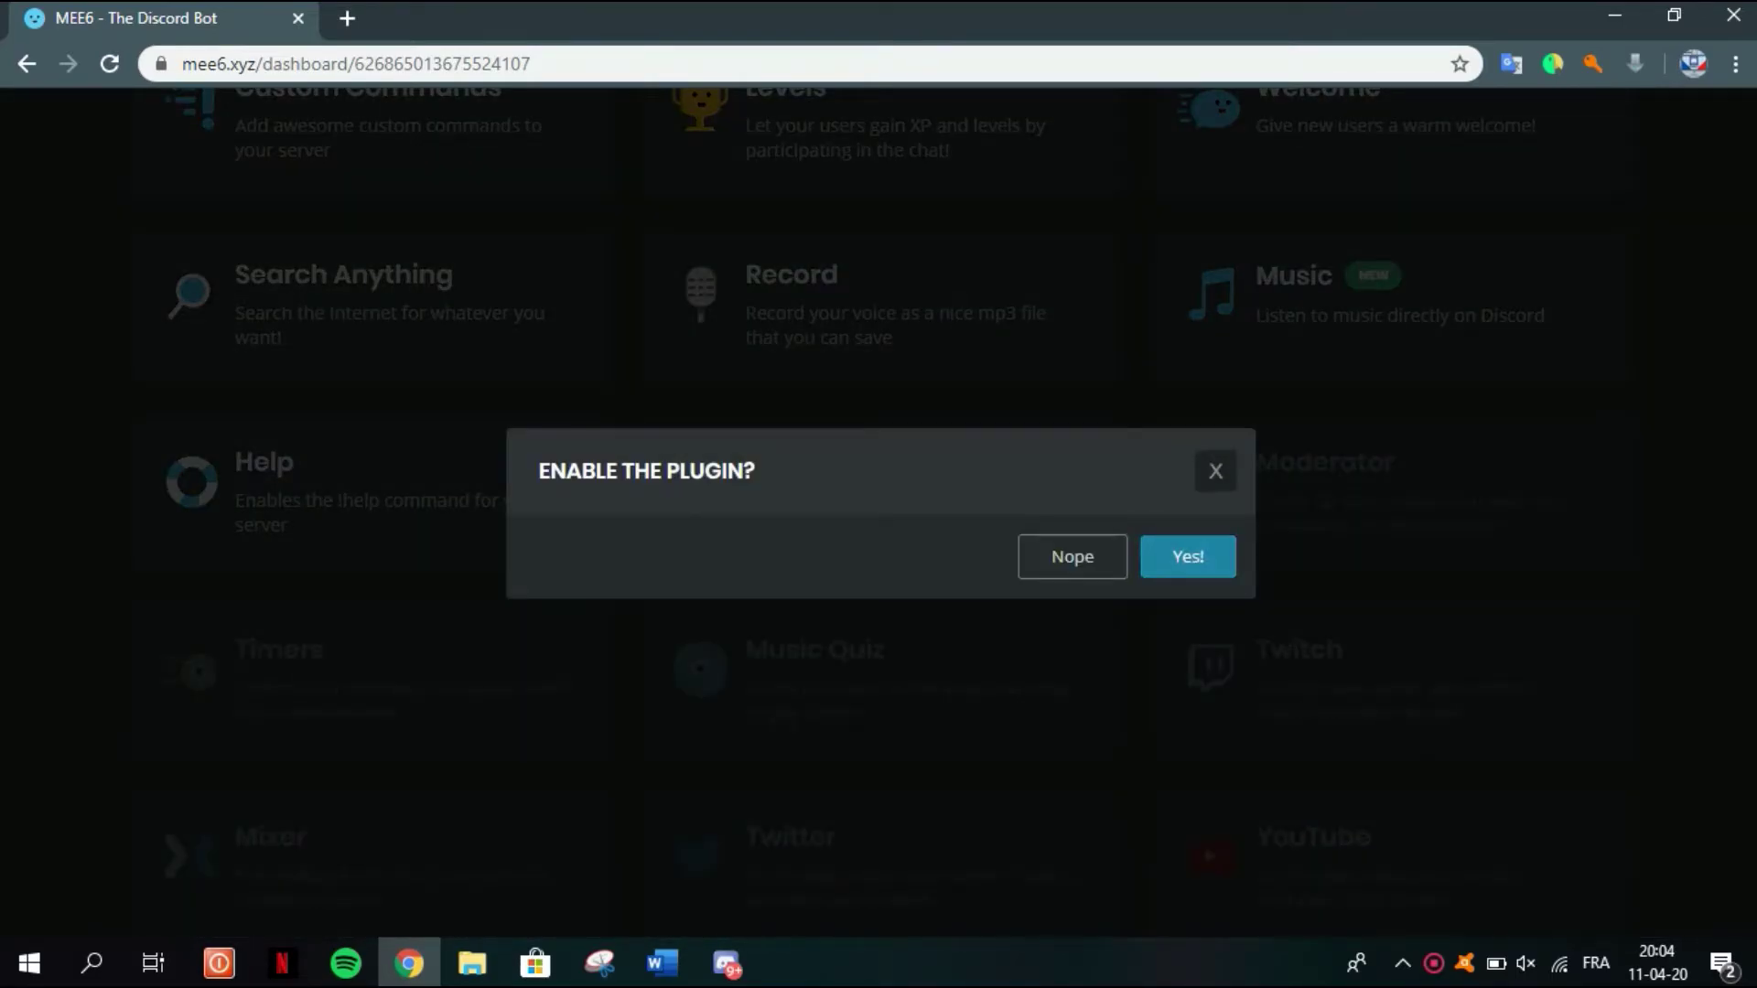
click(1188, 556)
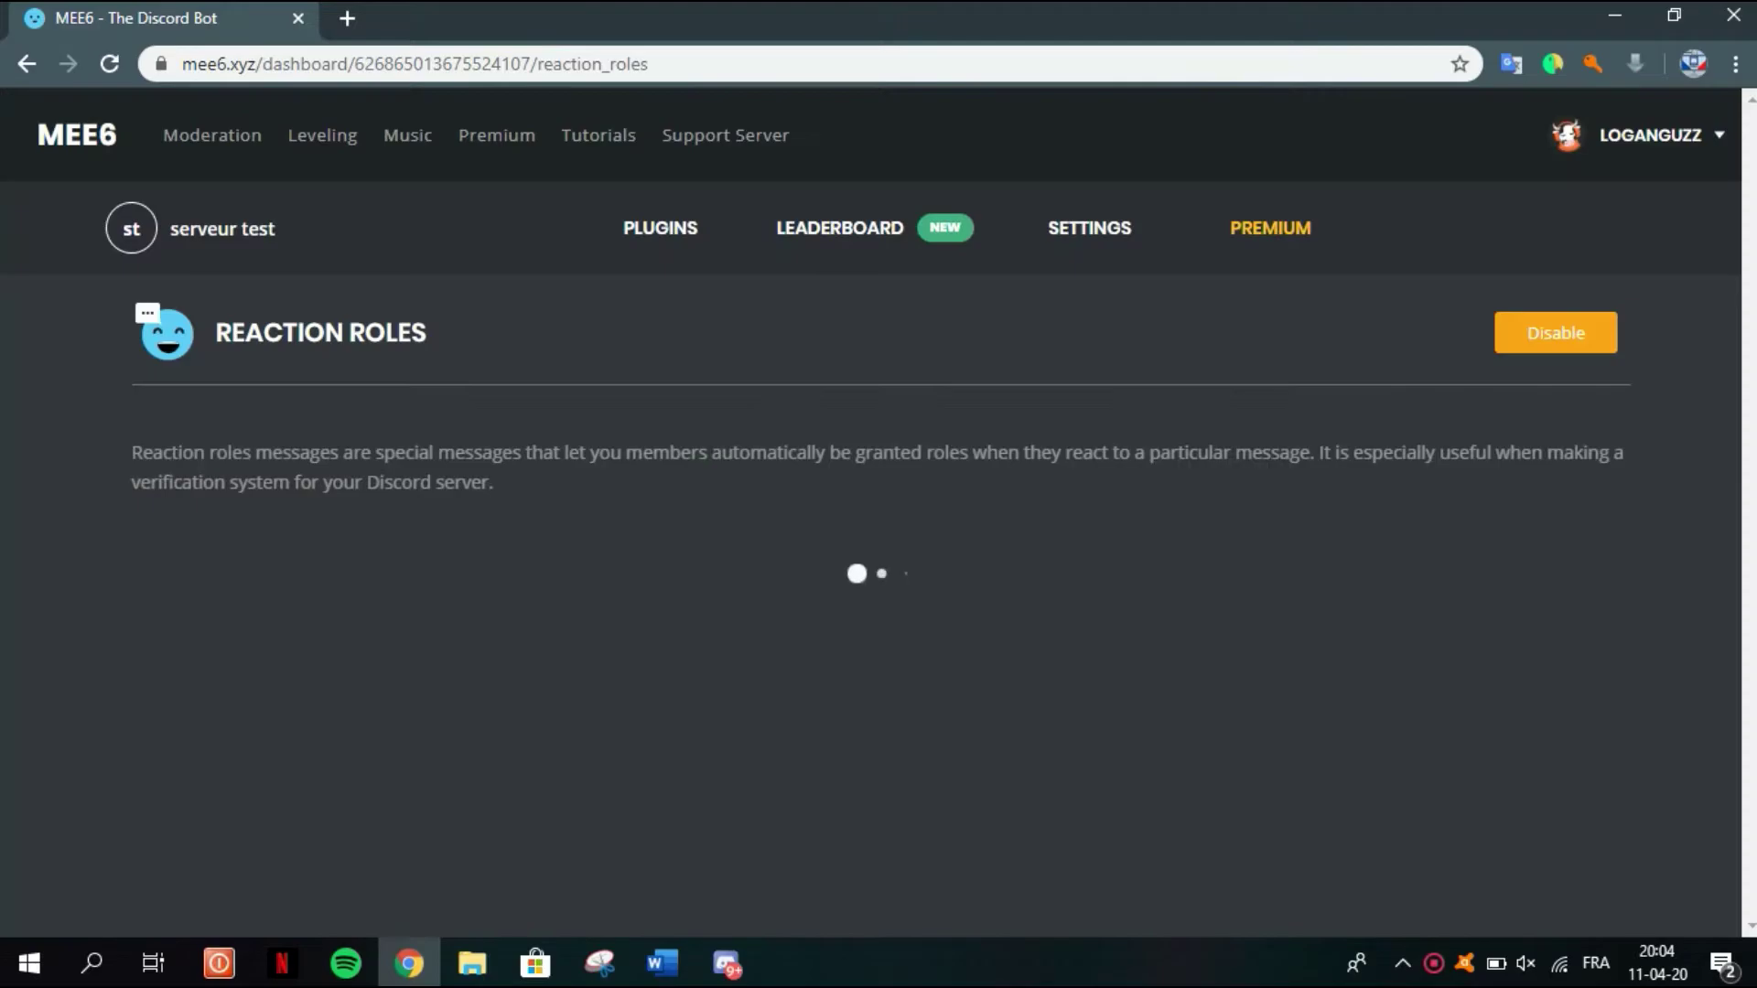
Review the reaction role message's channel, embed, reaction and mode options, and return to the plugin list
scroll(879, 513, down, 2)
scroll(879, 512, down, 10)
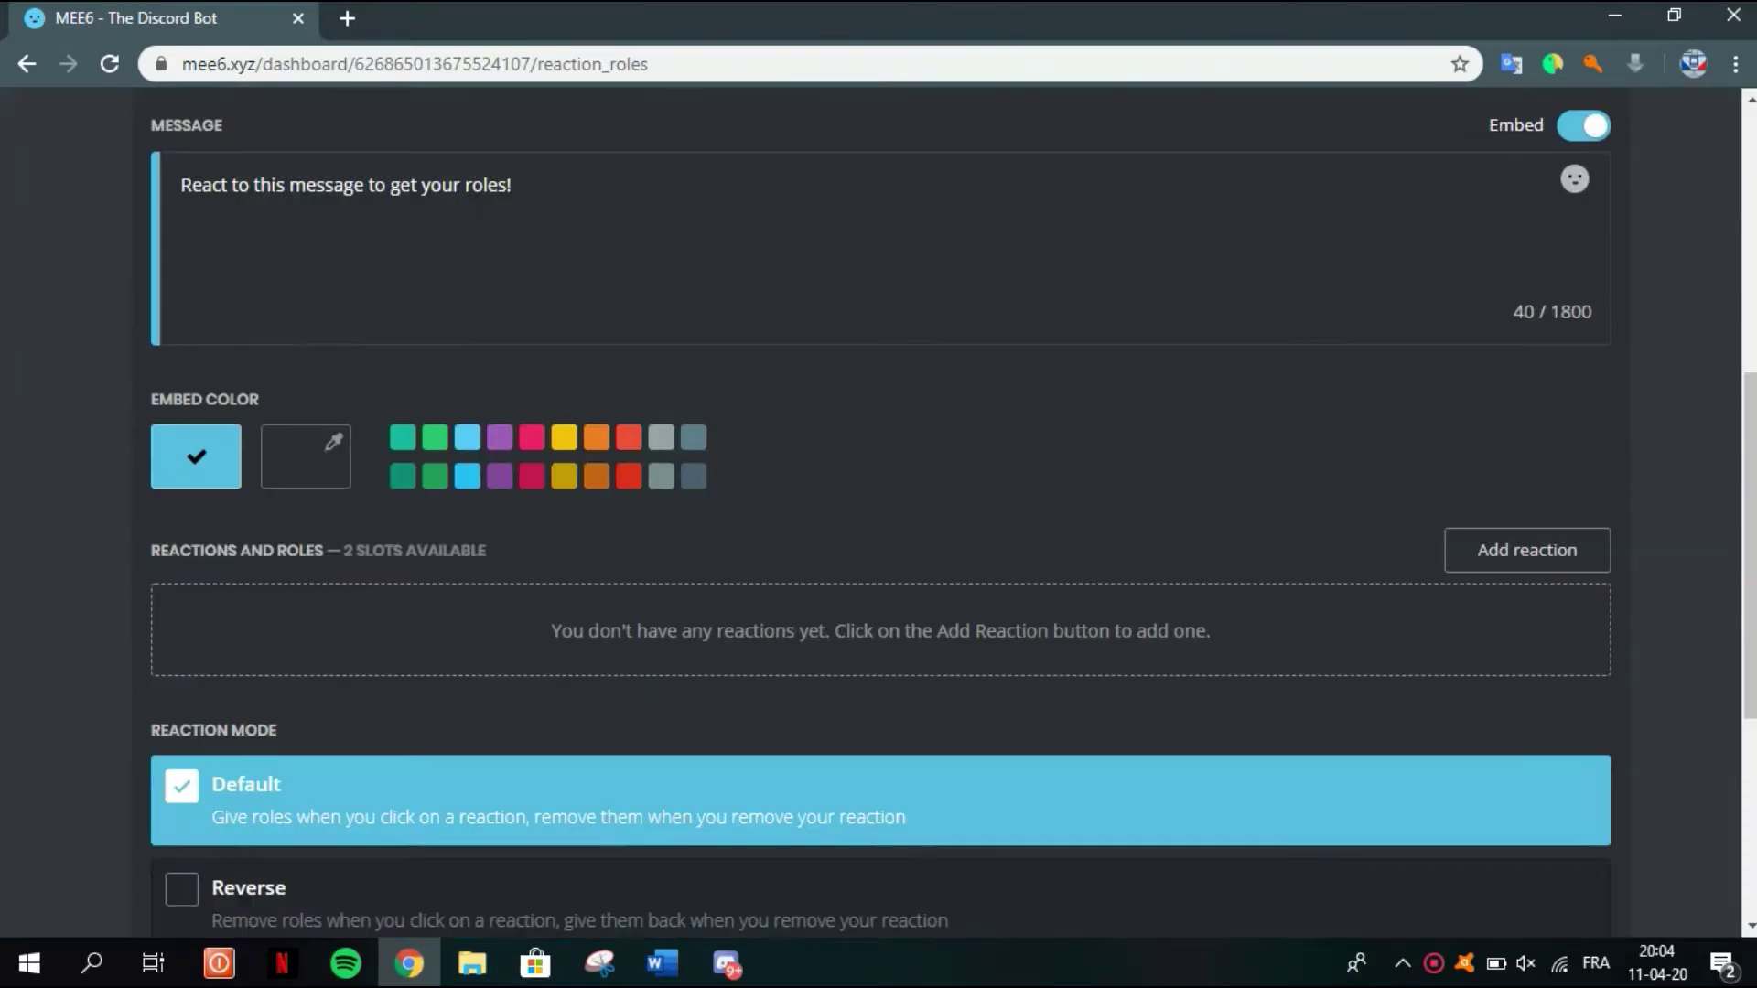
scroll(879, 512, up, 8)
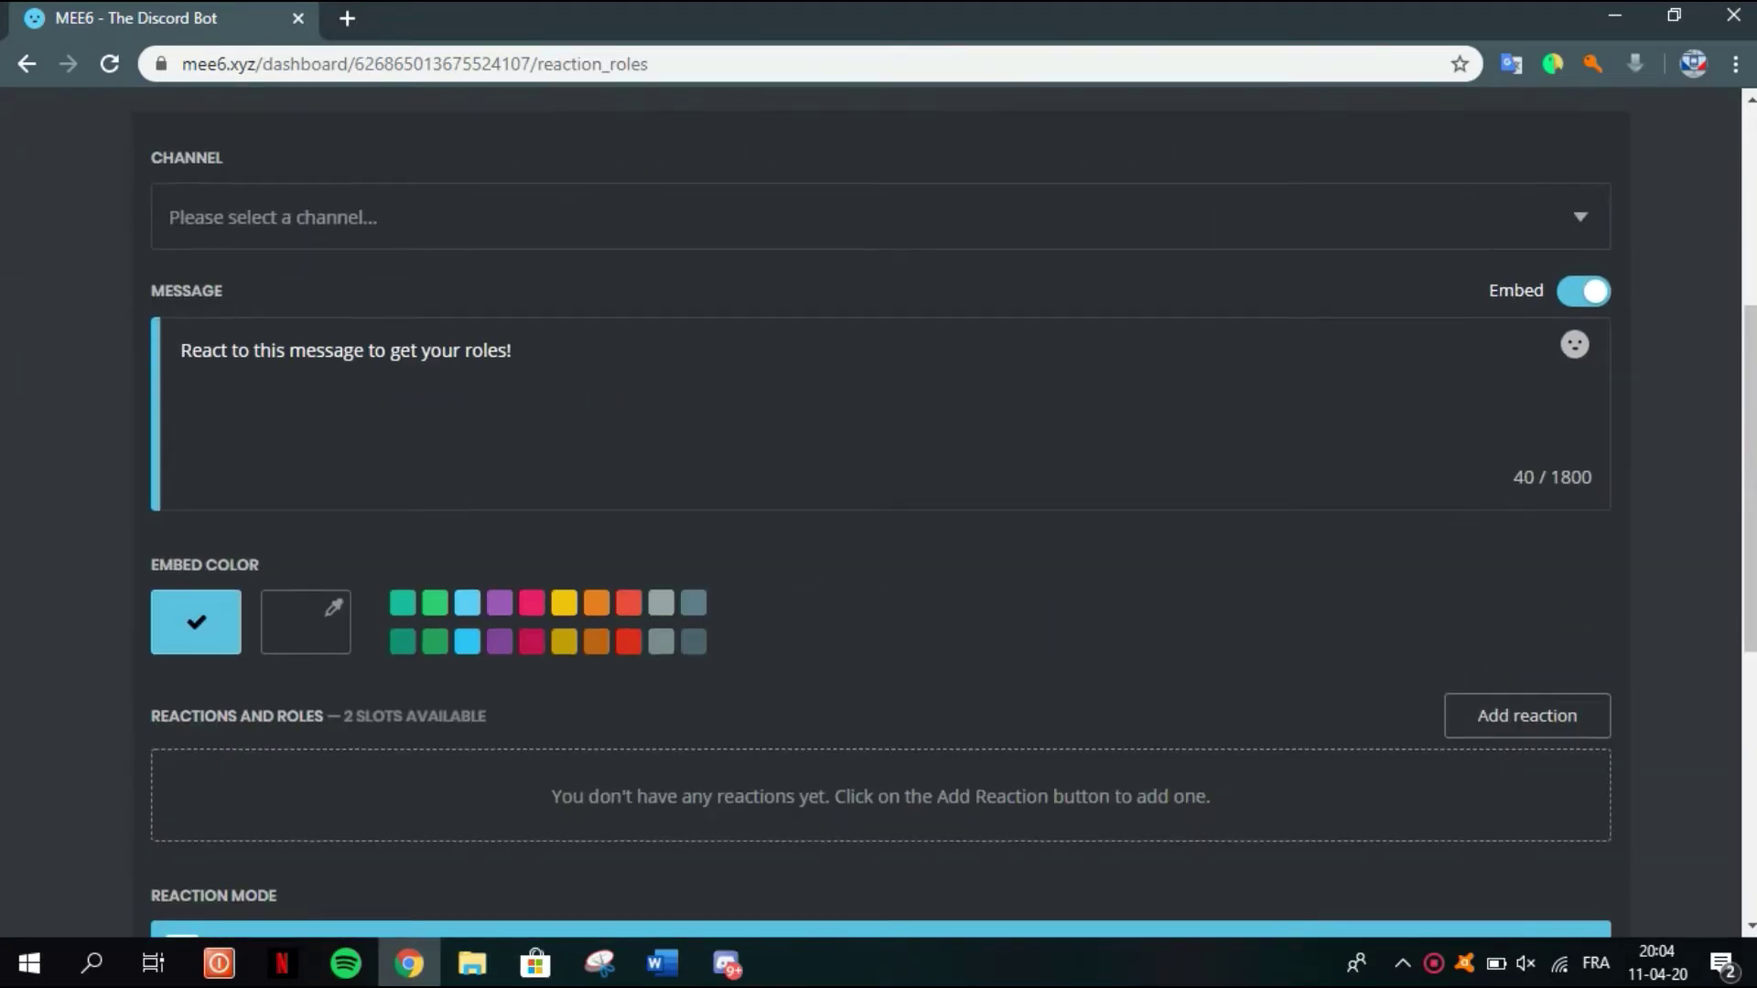
scroll(878, 512, down, 7)
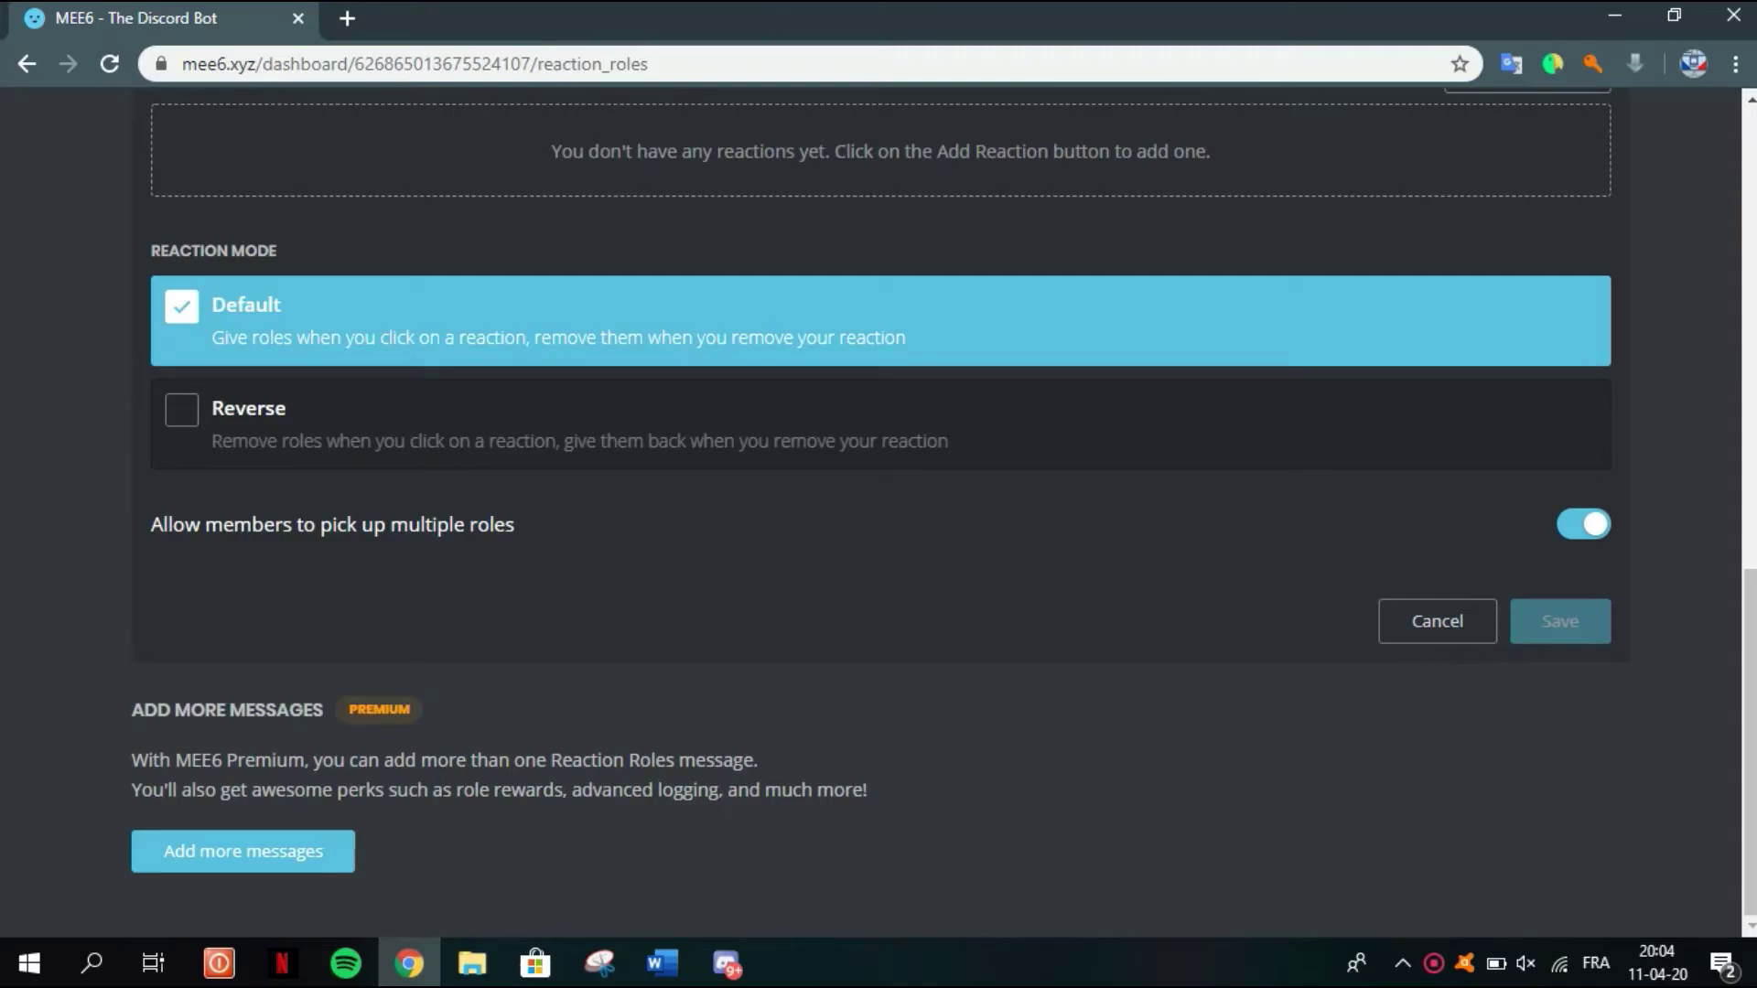
scroll(879, 513, up, 10)
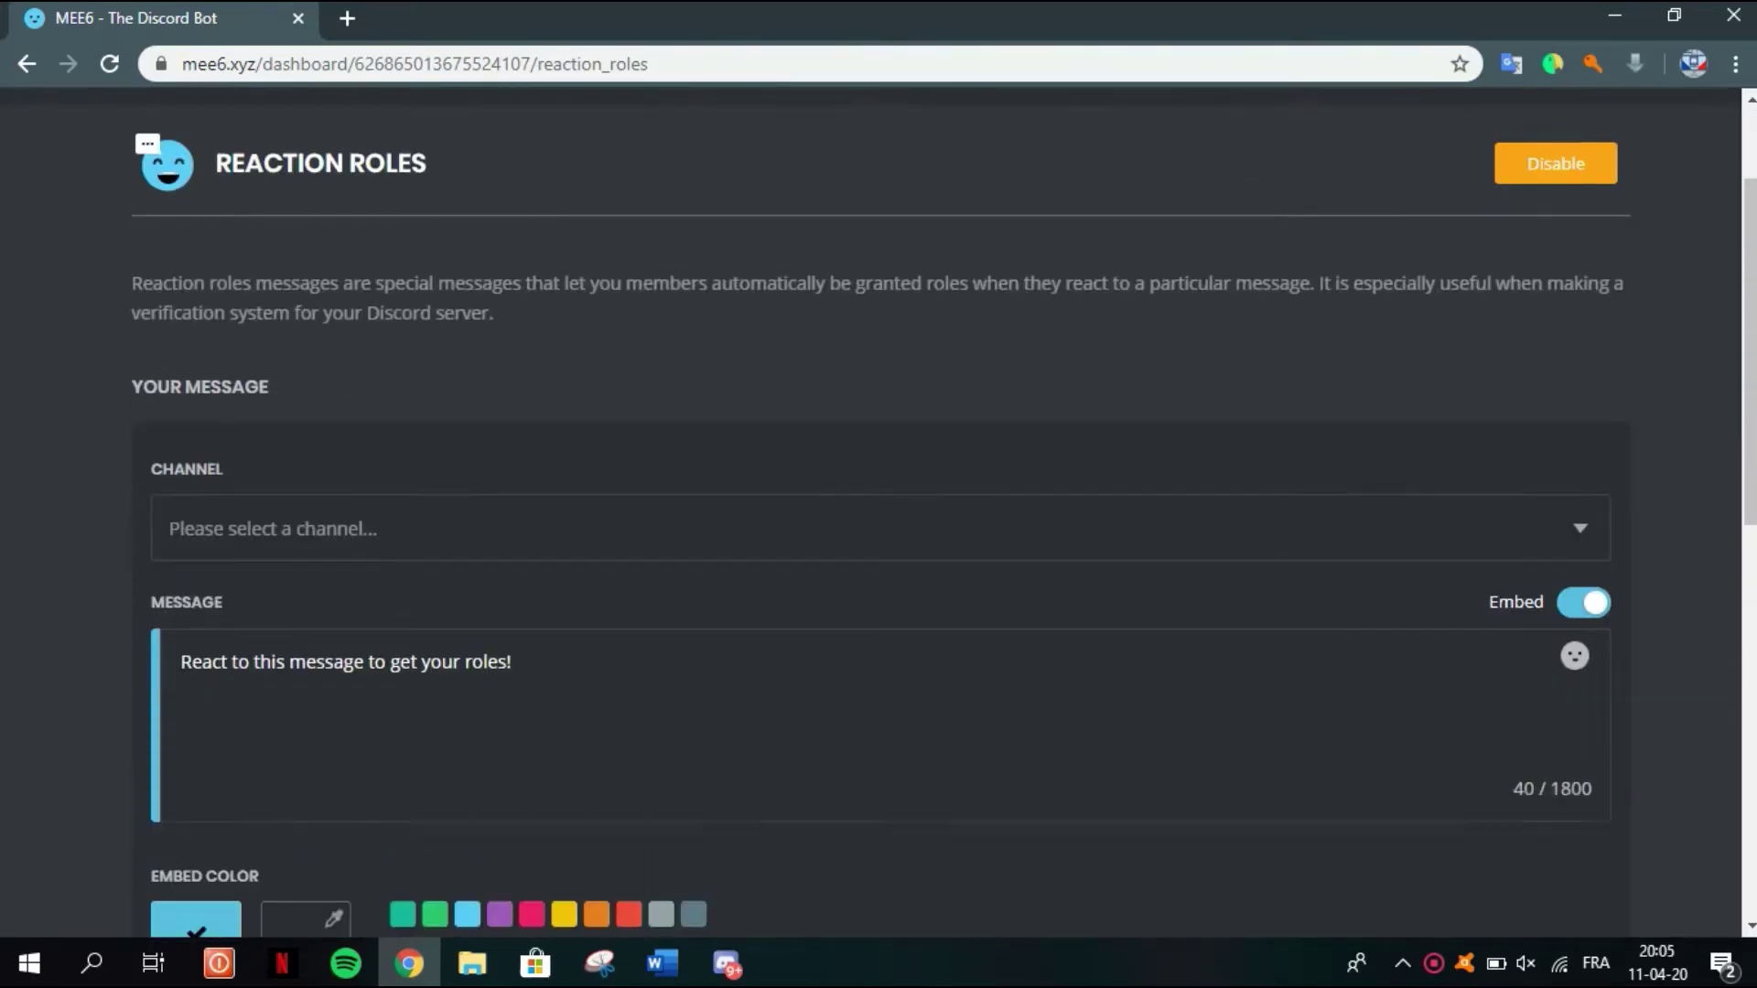
scroll(879, 512, down, 1)
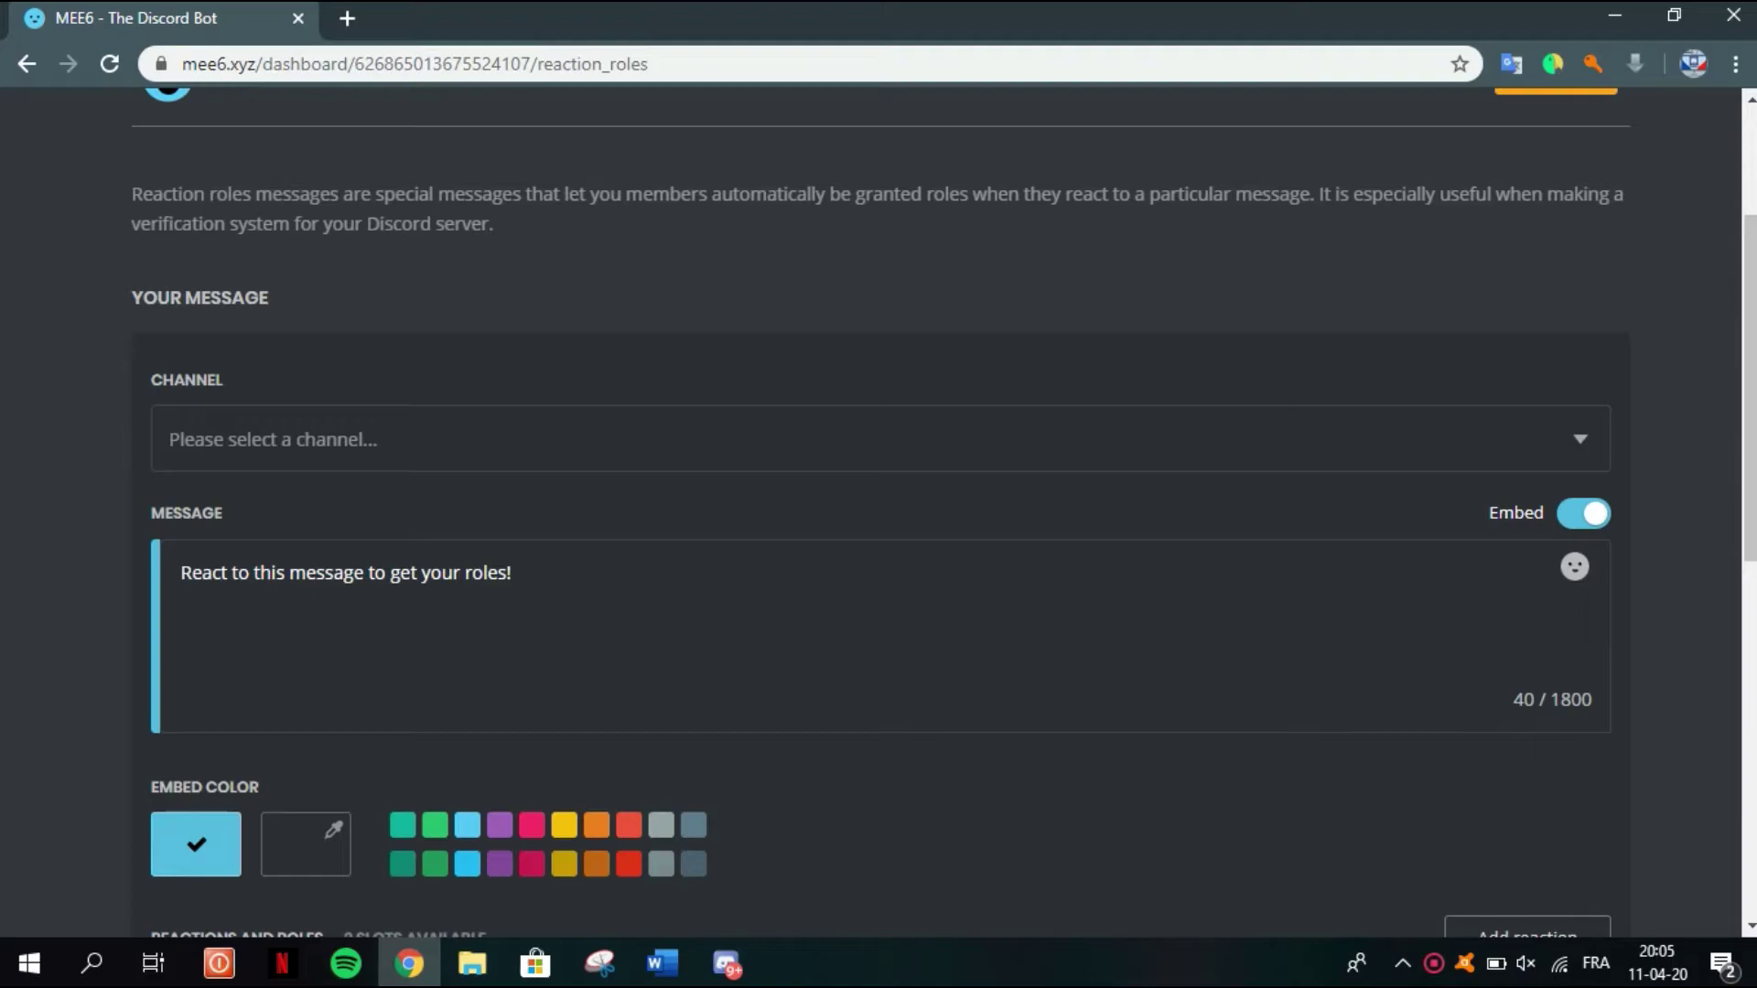
scroll(878, 512, up, 3)
click(660, 228)
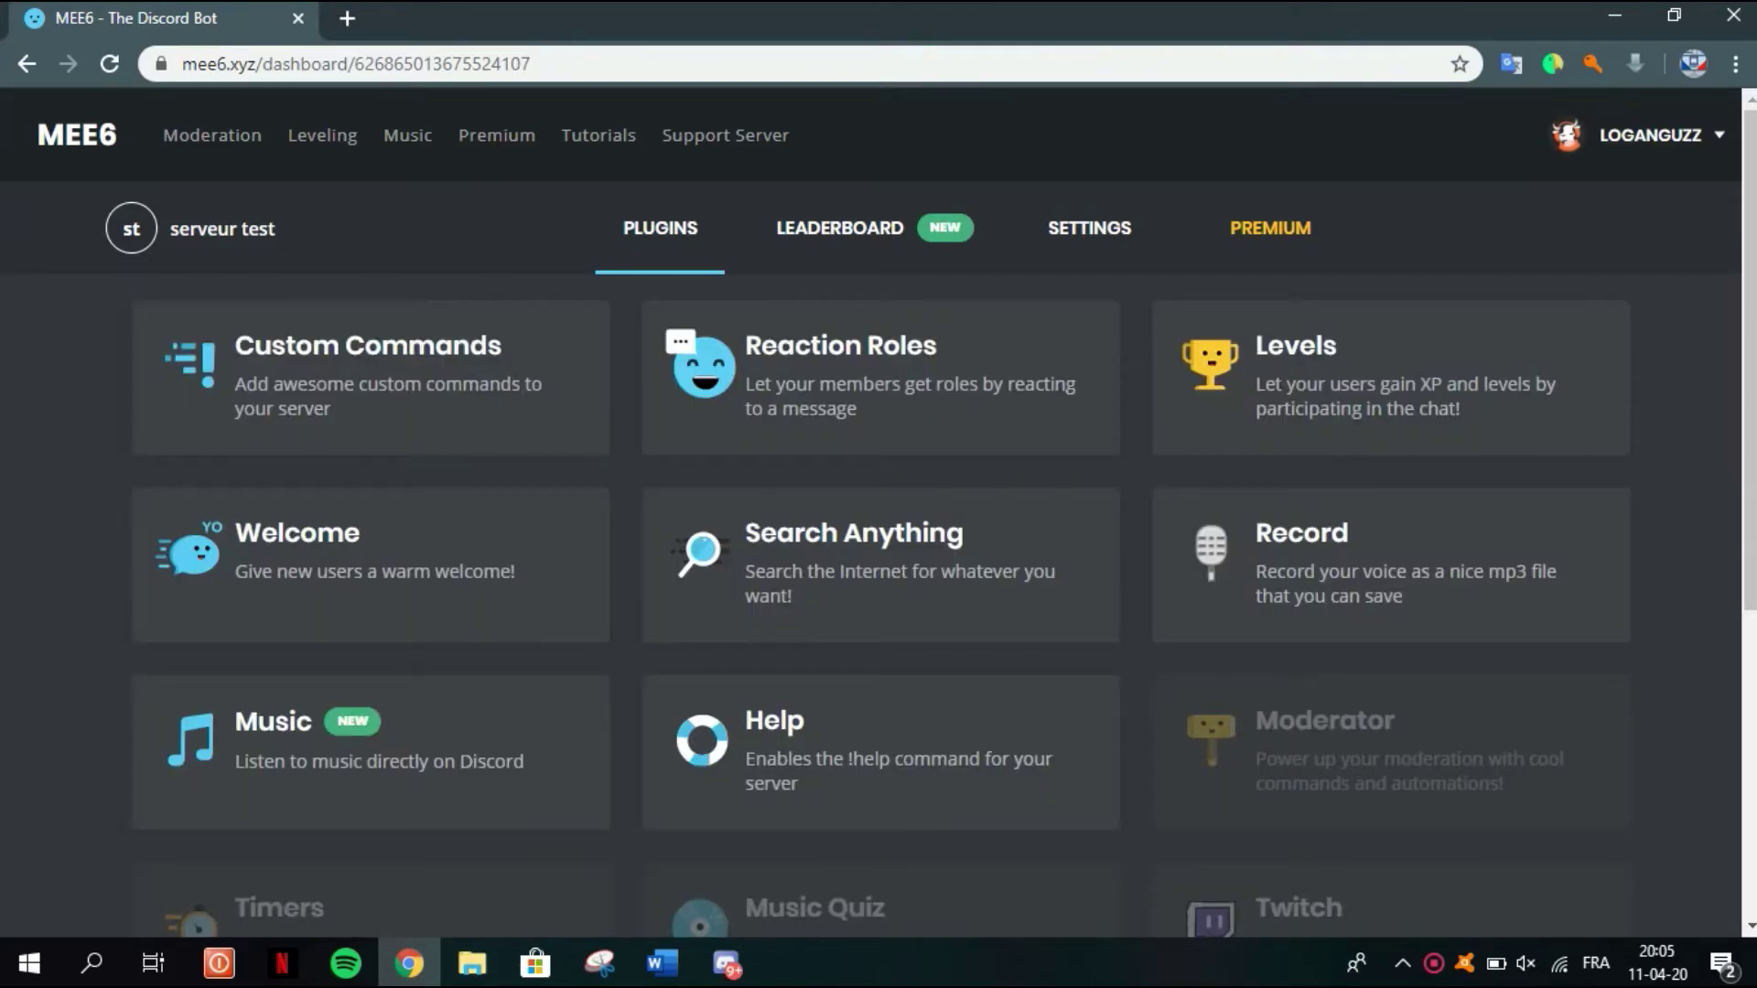
Enable the Moderator plugin for the server and briefly highlight its title
scroll(879, 512, down, 3)
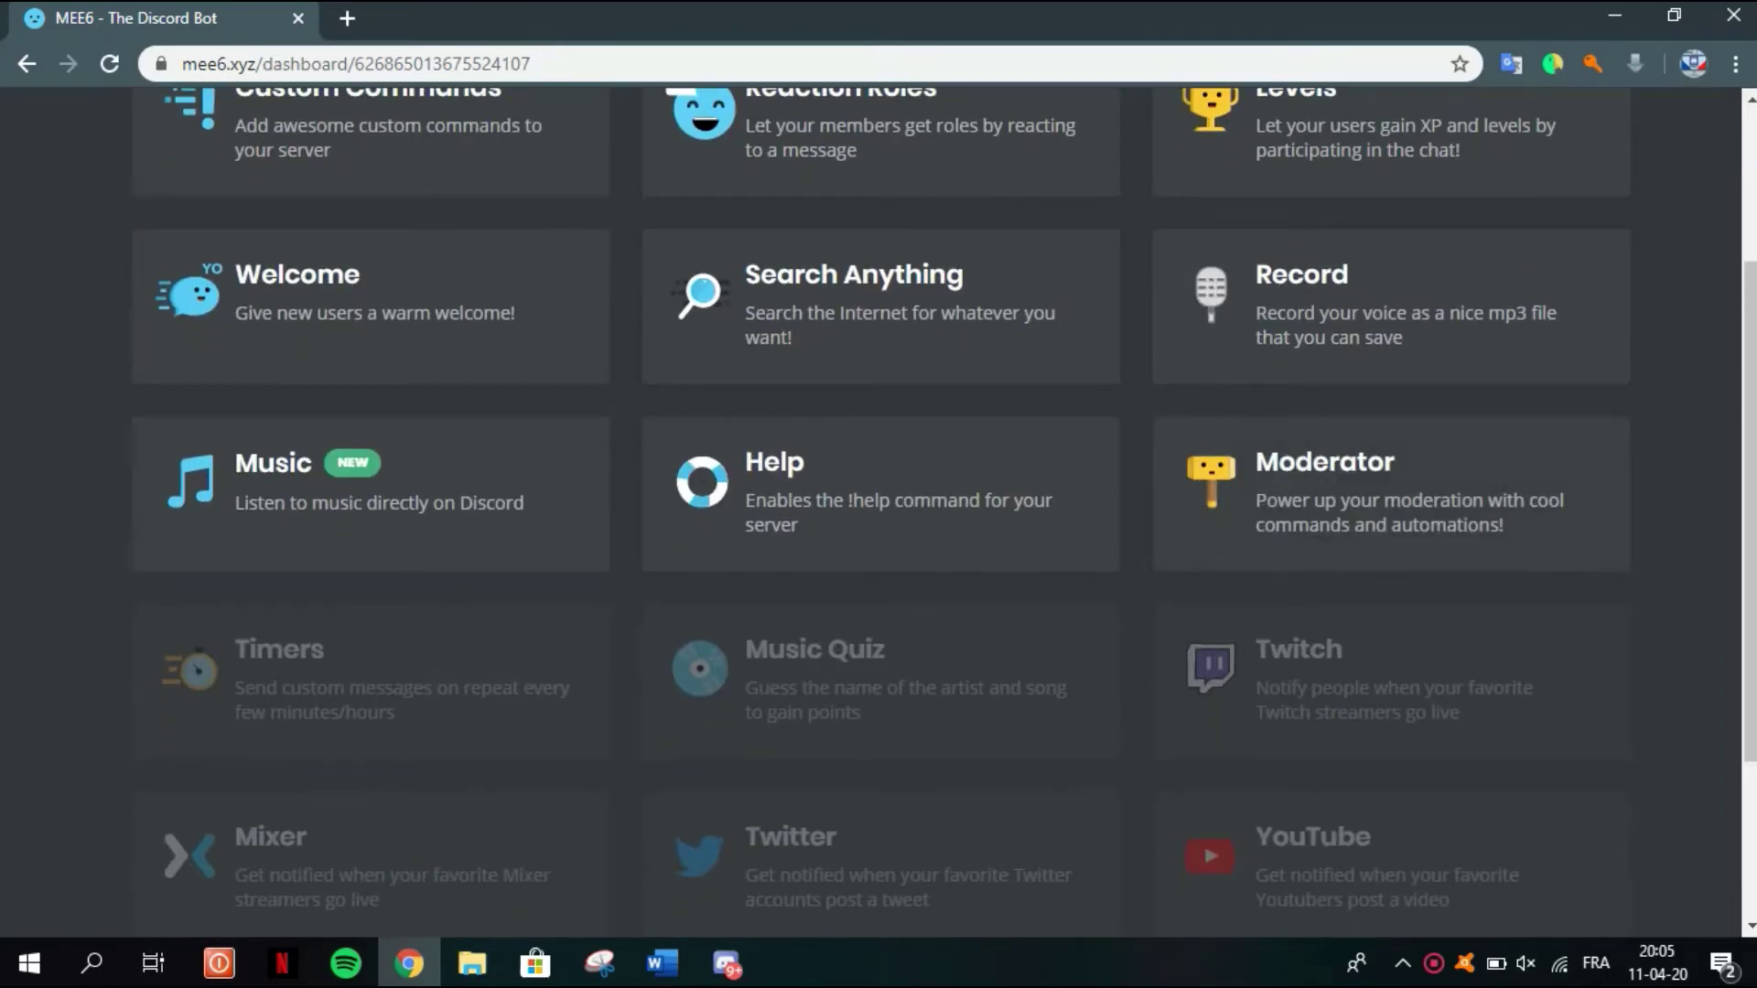
click(1177, 556)
click(1178, 556)
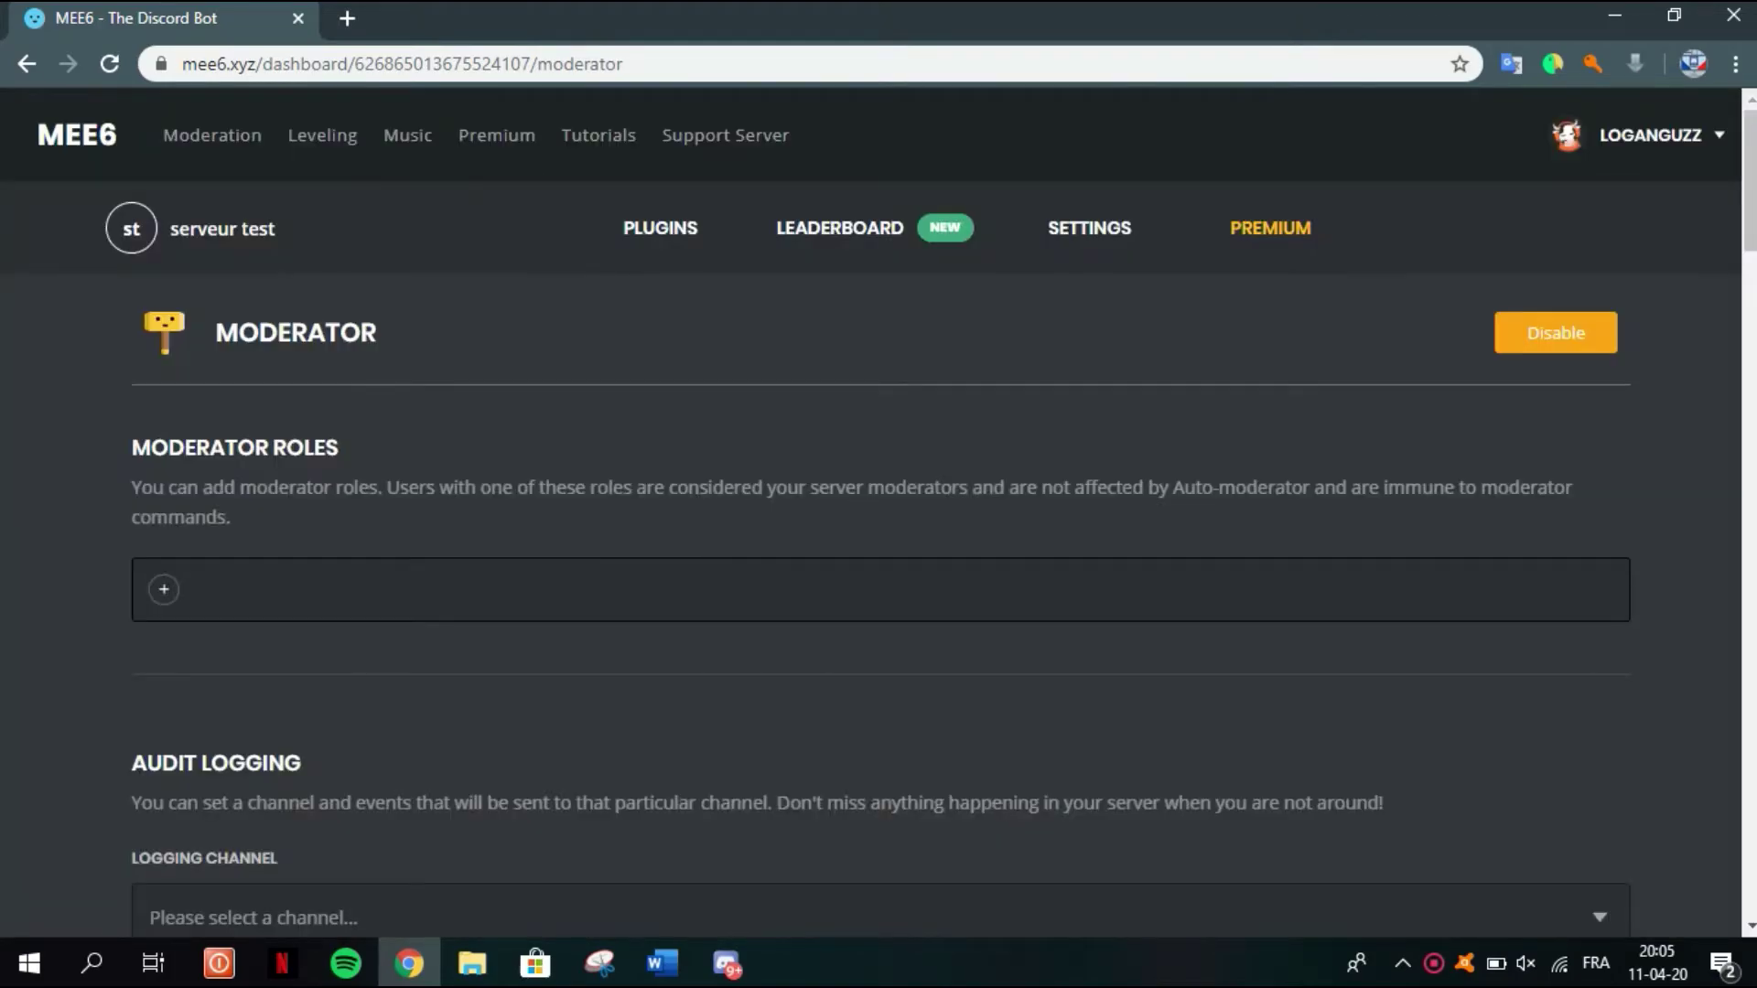
drag(376, 332, 239, 333)
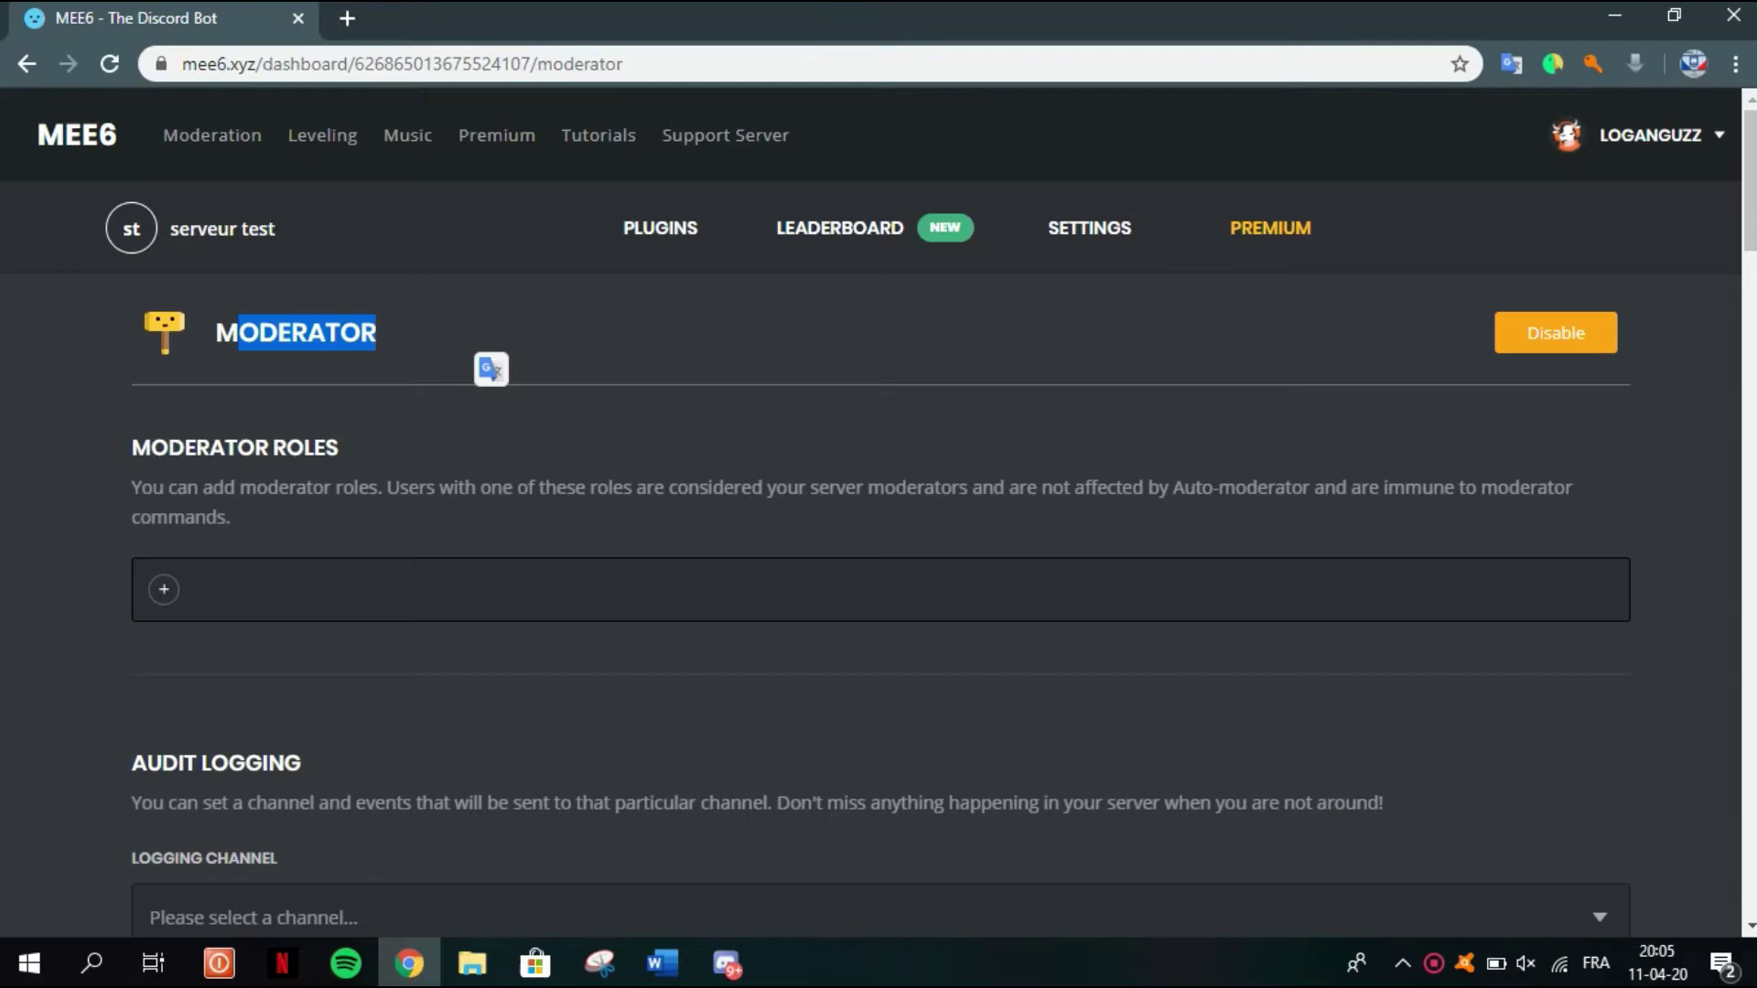
click(484, 341)
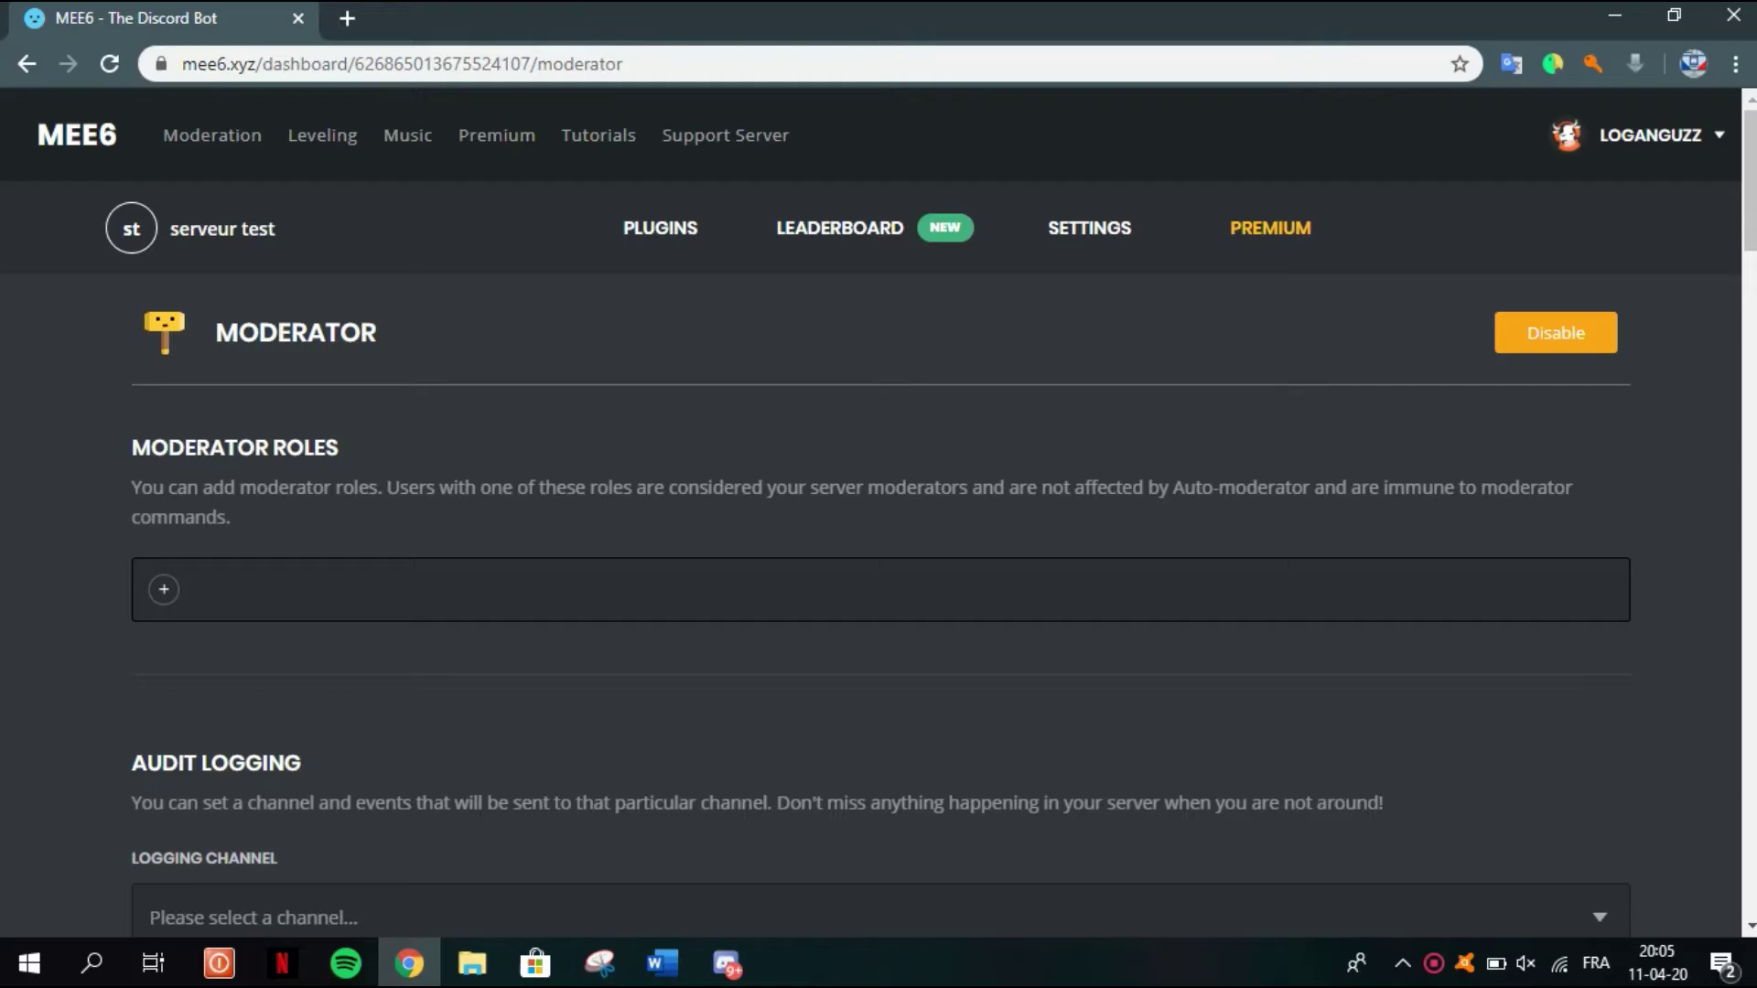
Read the moderator roles section, view the roles that can be added and close the list without choosing one
scroll(879, 513, down, 5)
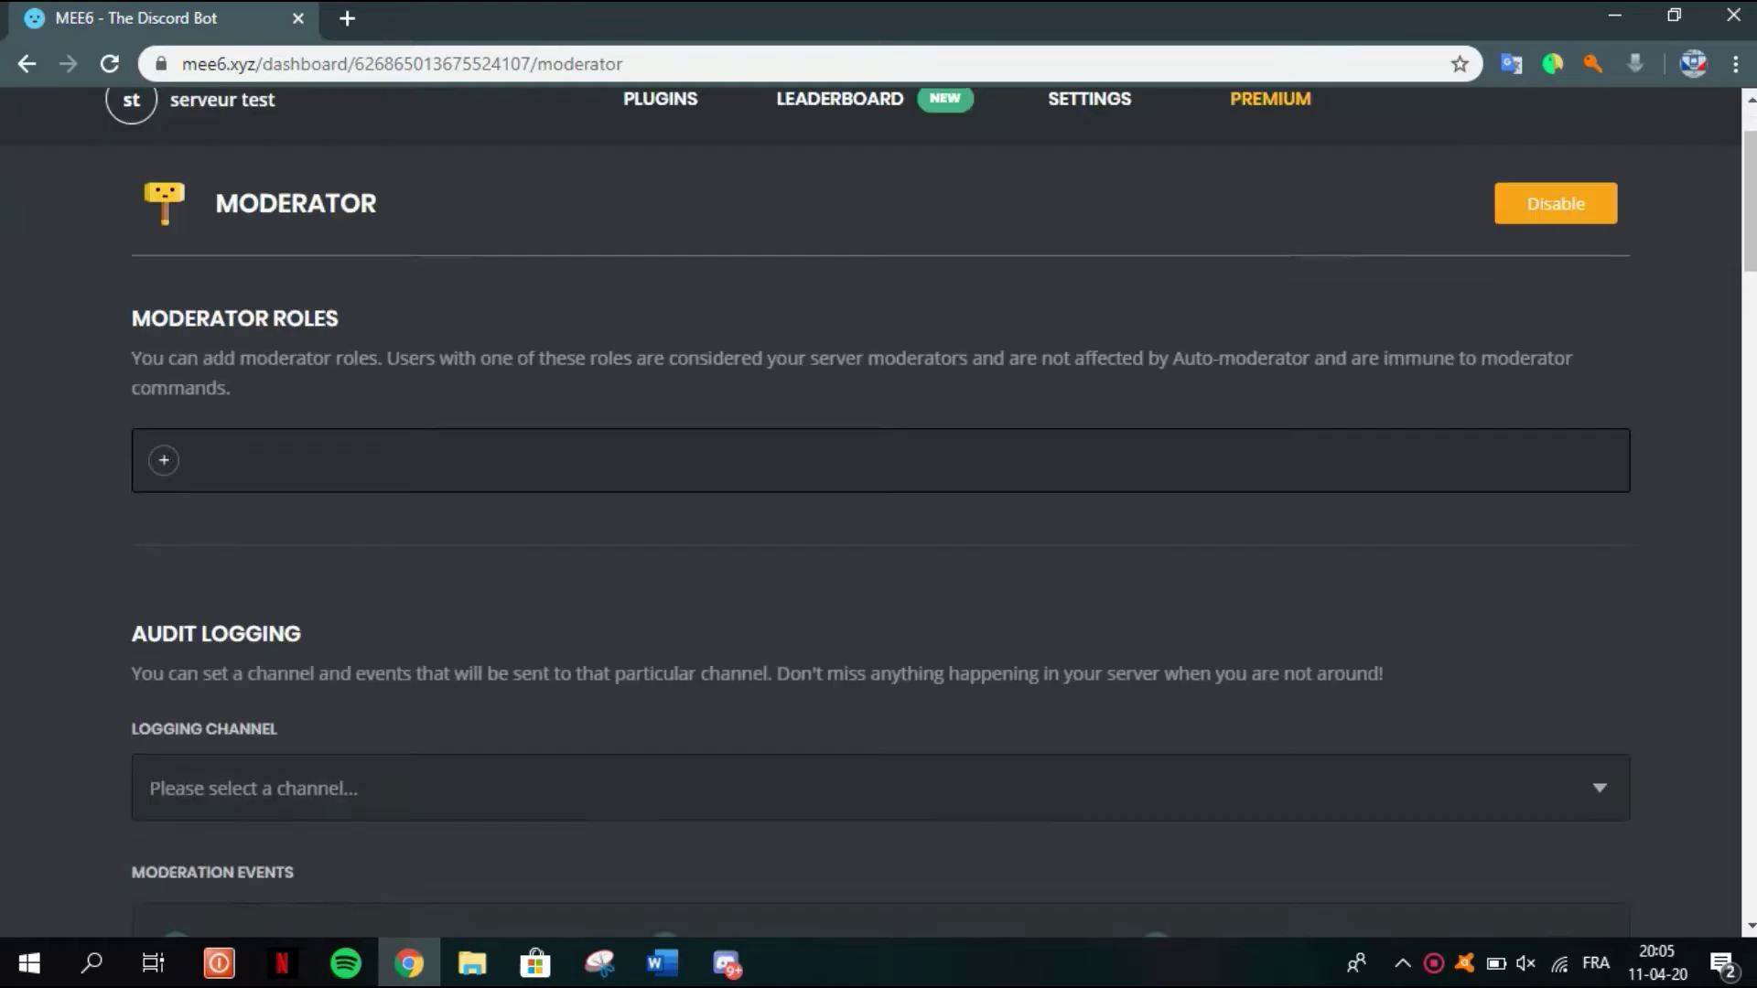
scroll(879, 513, up, 4)
drag(132, 319, 169, 388)
click(164, 460)
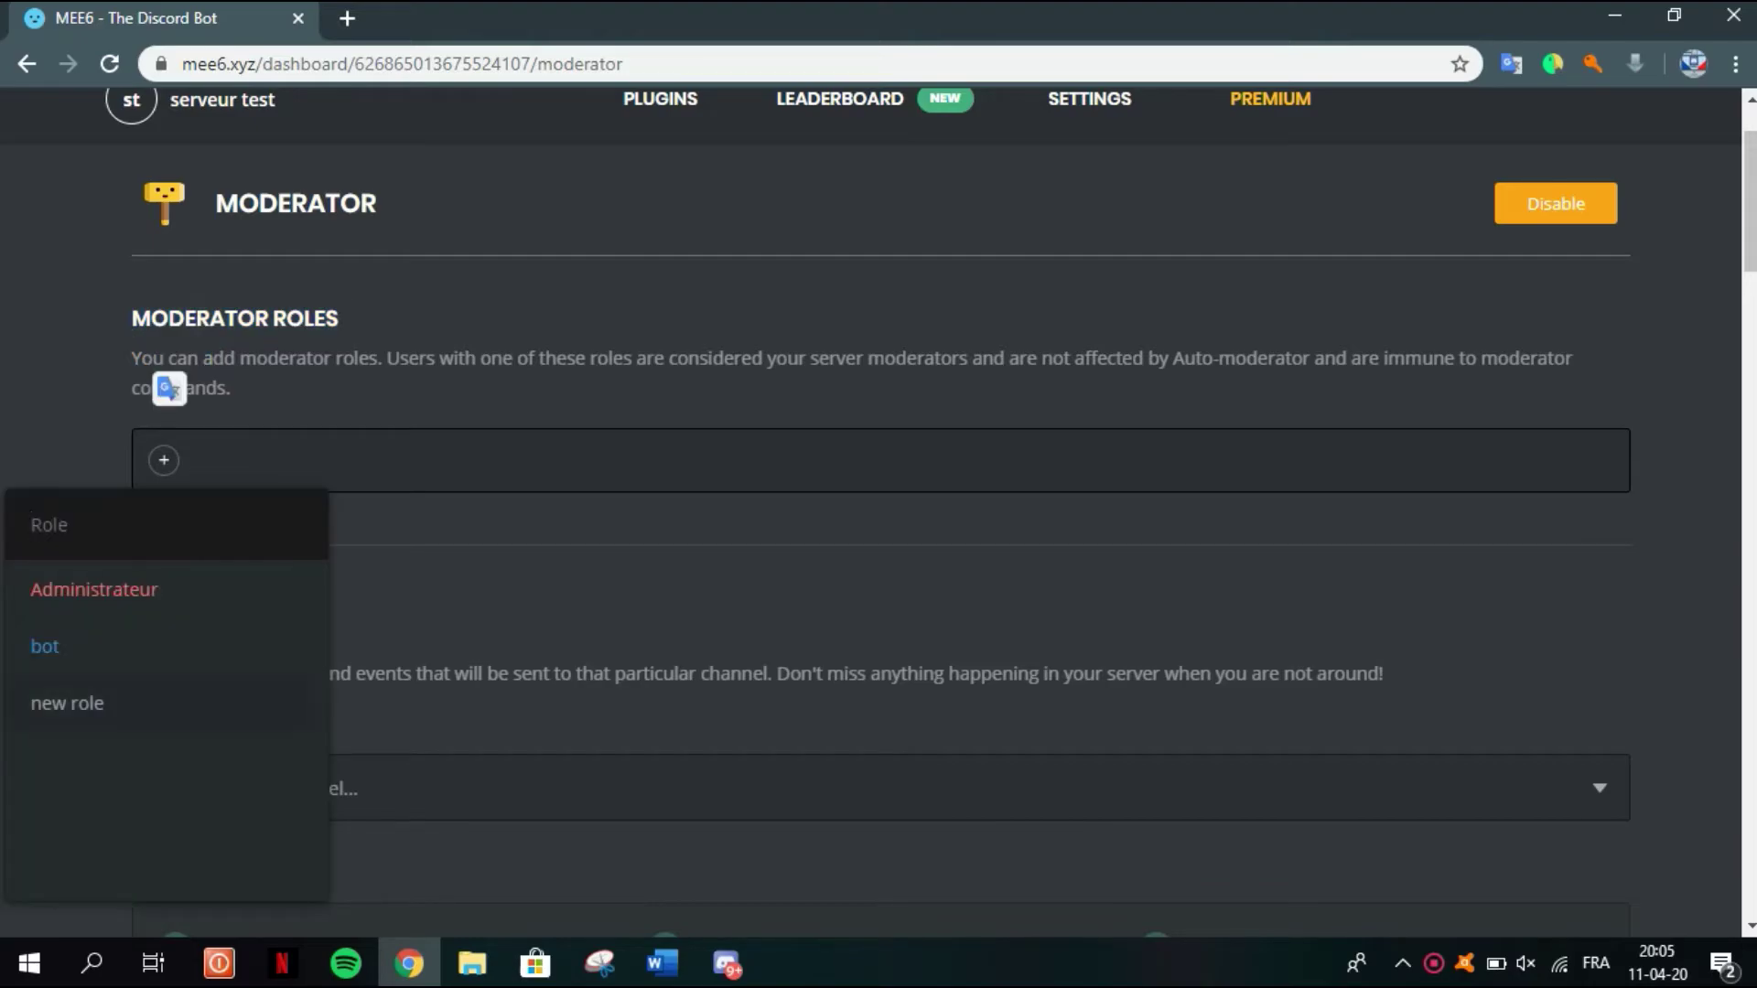
key(Escape)
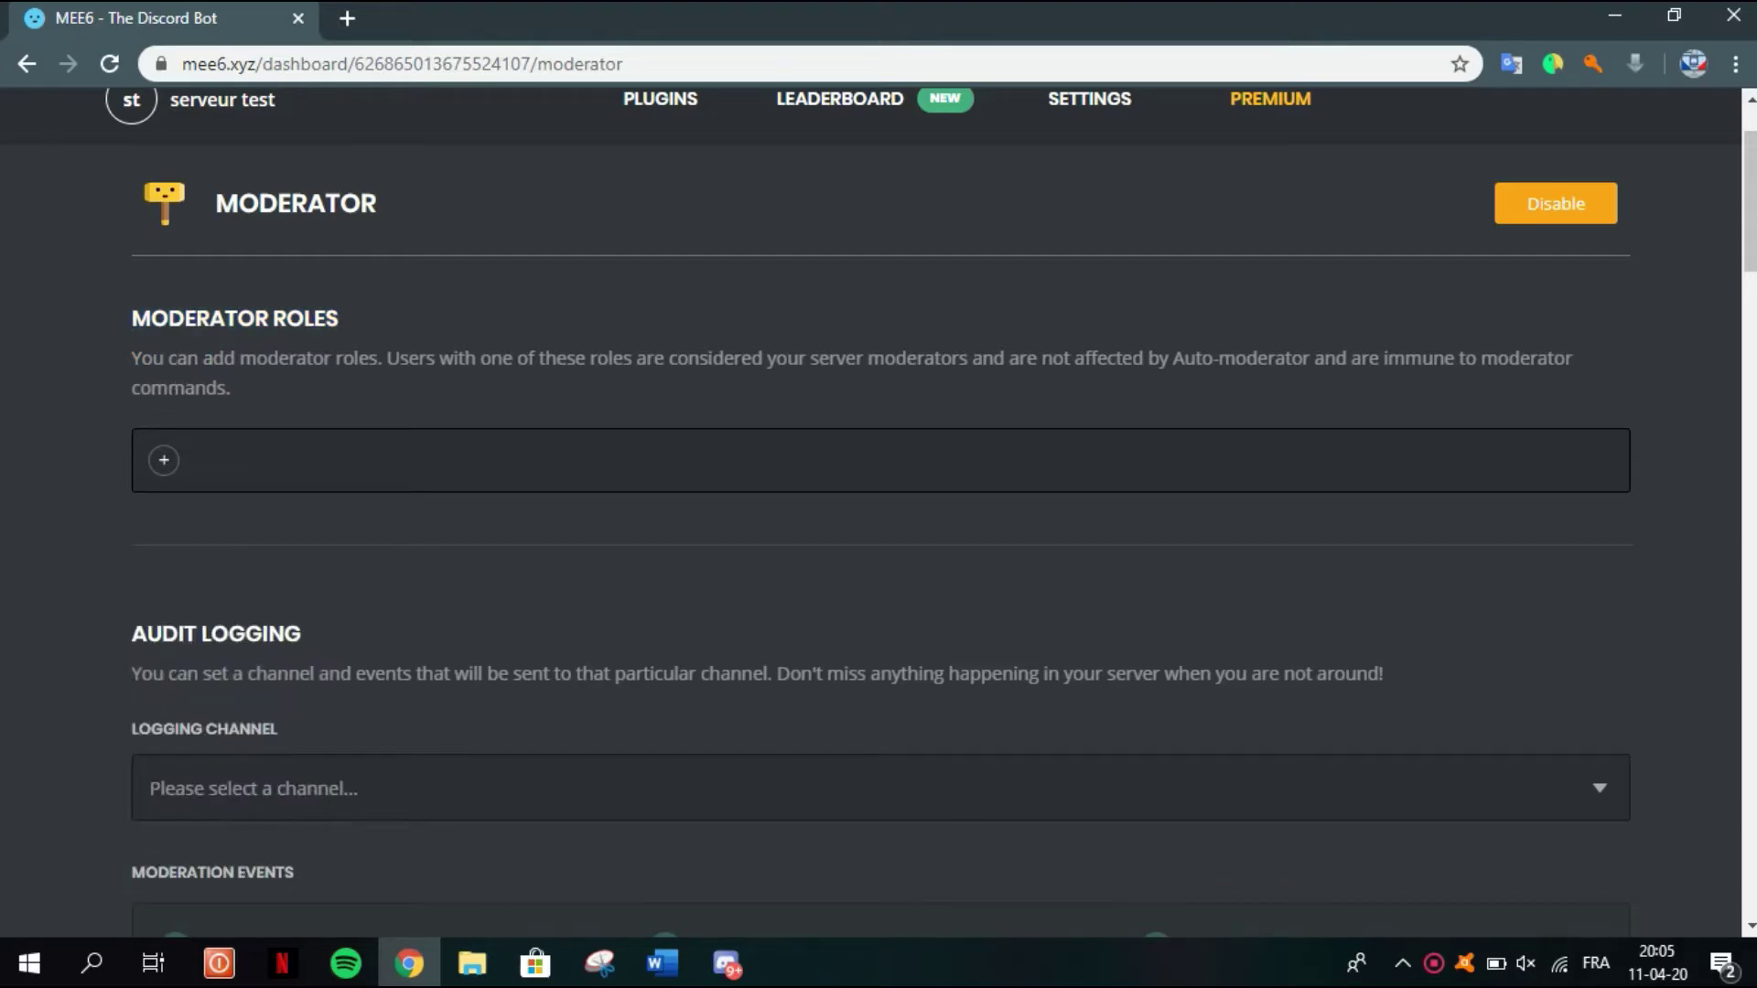
Review the audit logging channel and event options and the Auto-Moderator checks, highlighting the Auto-Moderator heading
scroll(878, 513, down, 10)
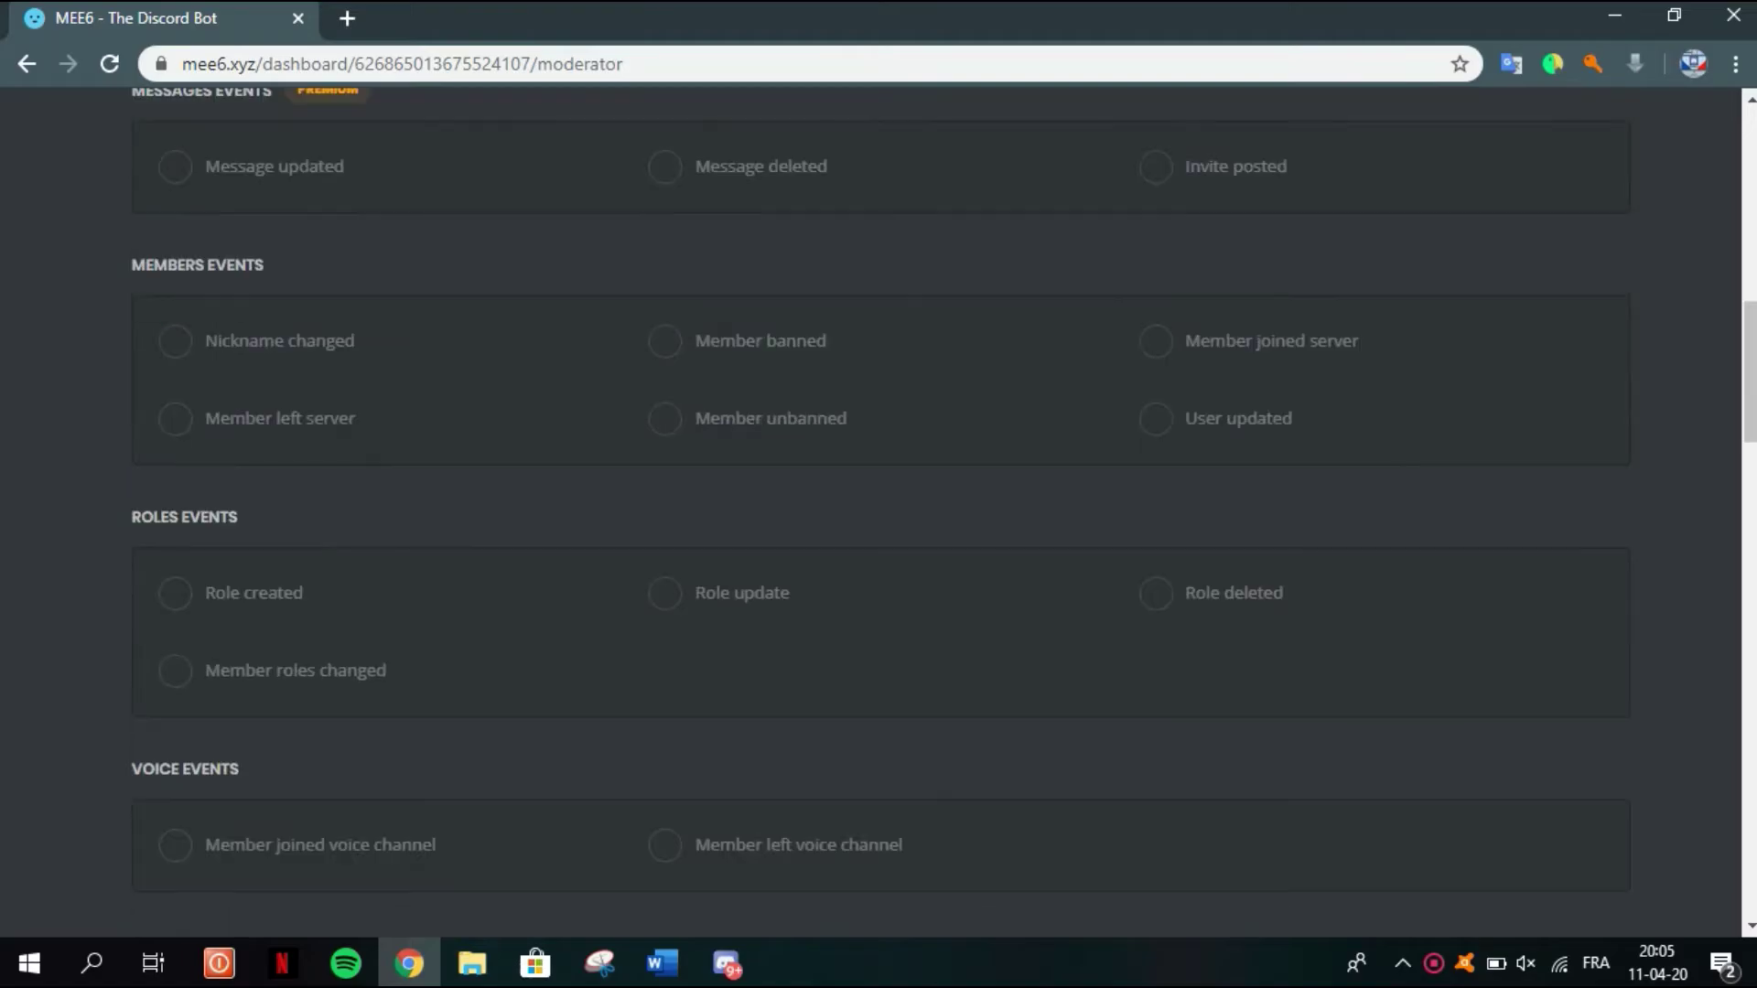
scroll(879, 512, down, 9)
scroll(878, 512, up, 11)
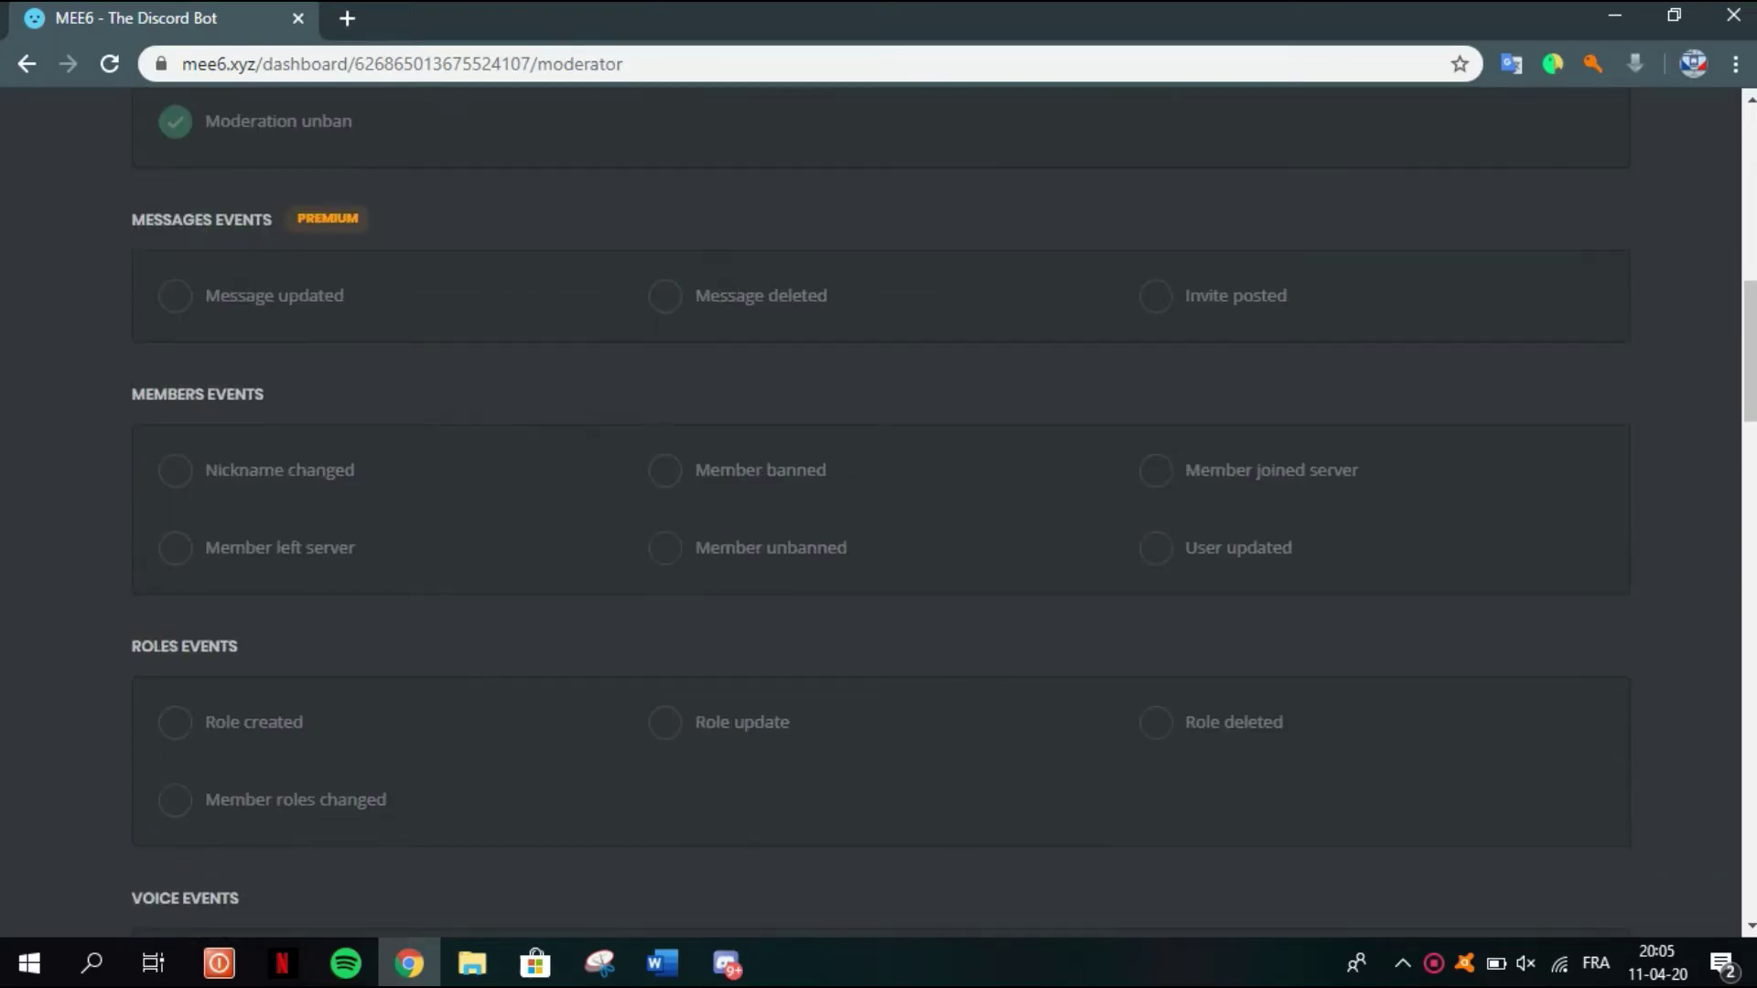
scroll(879, 513, up, 5)
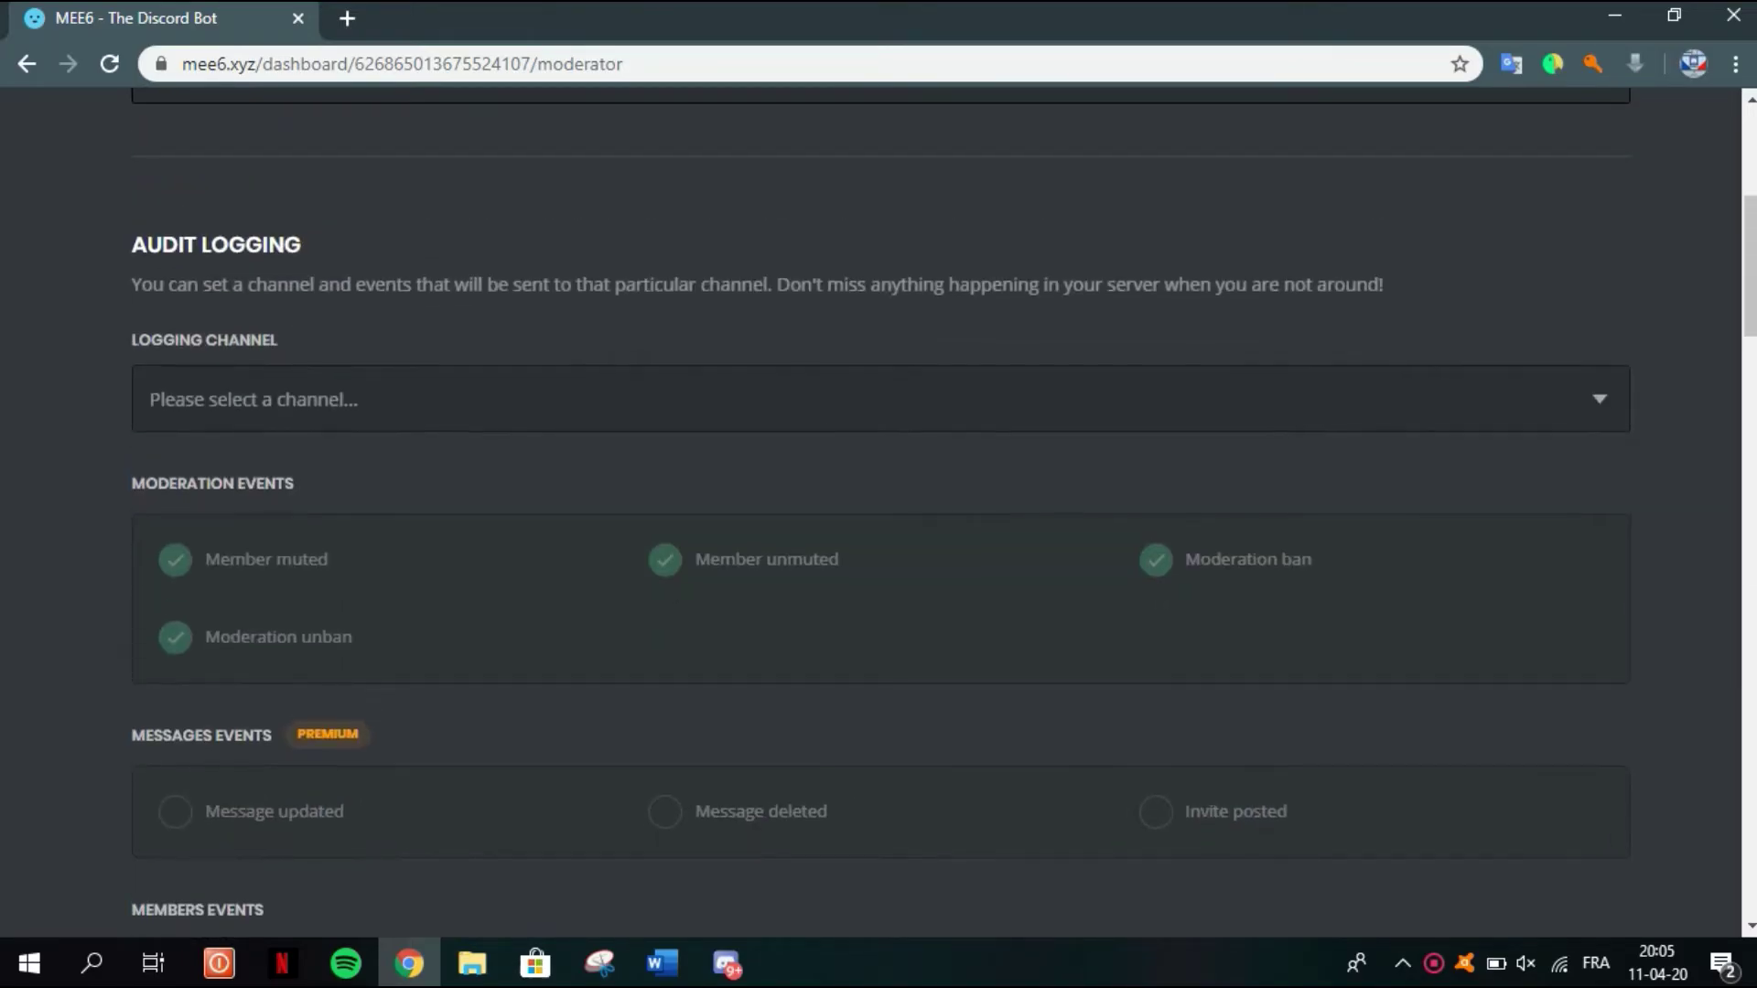
scroll(879, 512, down, 7)
scroll(879, 512, down, 8)
scroll(879, 513, down, 6)
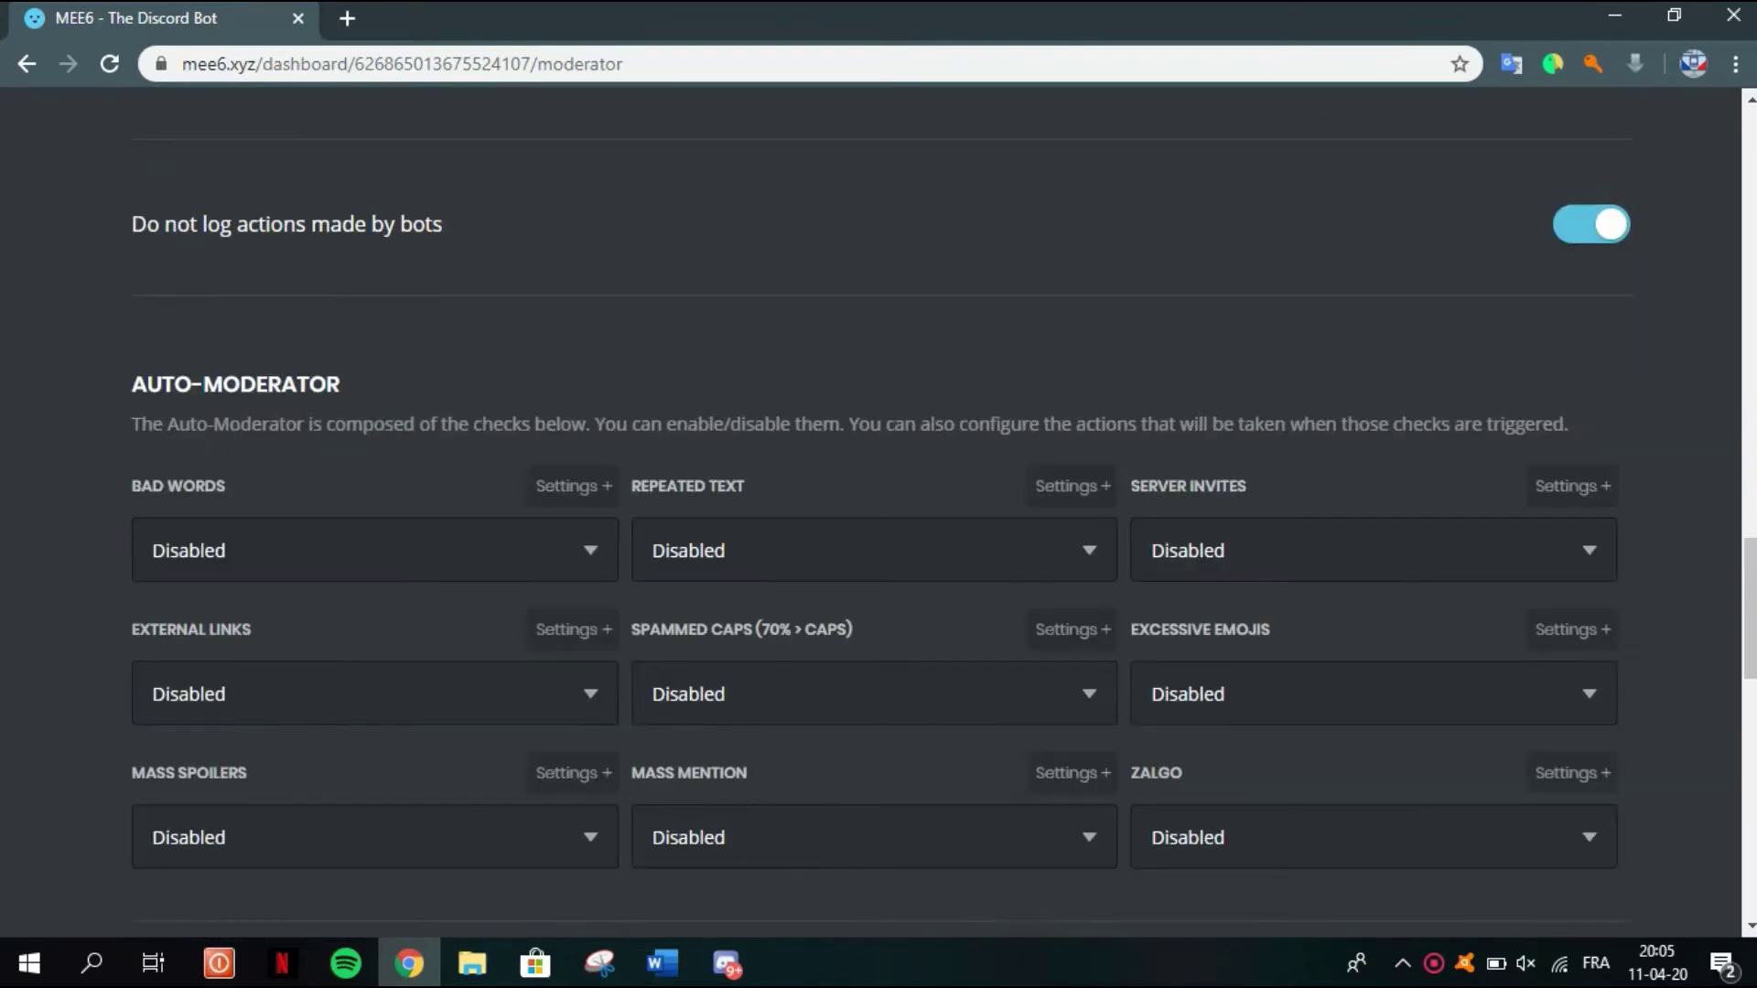
scroll(879, 512, down, 4)
scroll(878, 513, up, 4)
triple_click(235, 383)
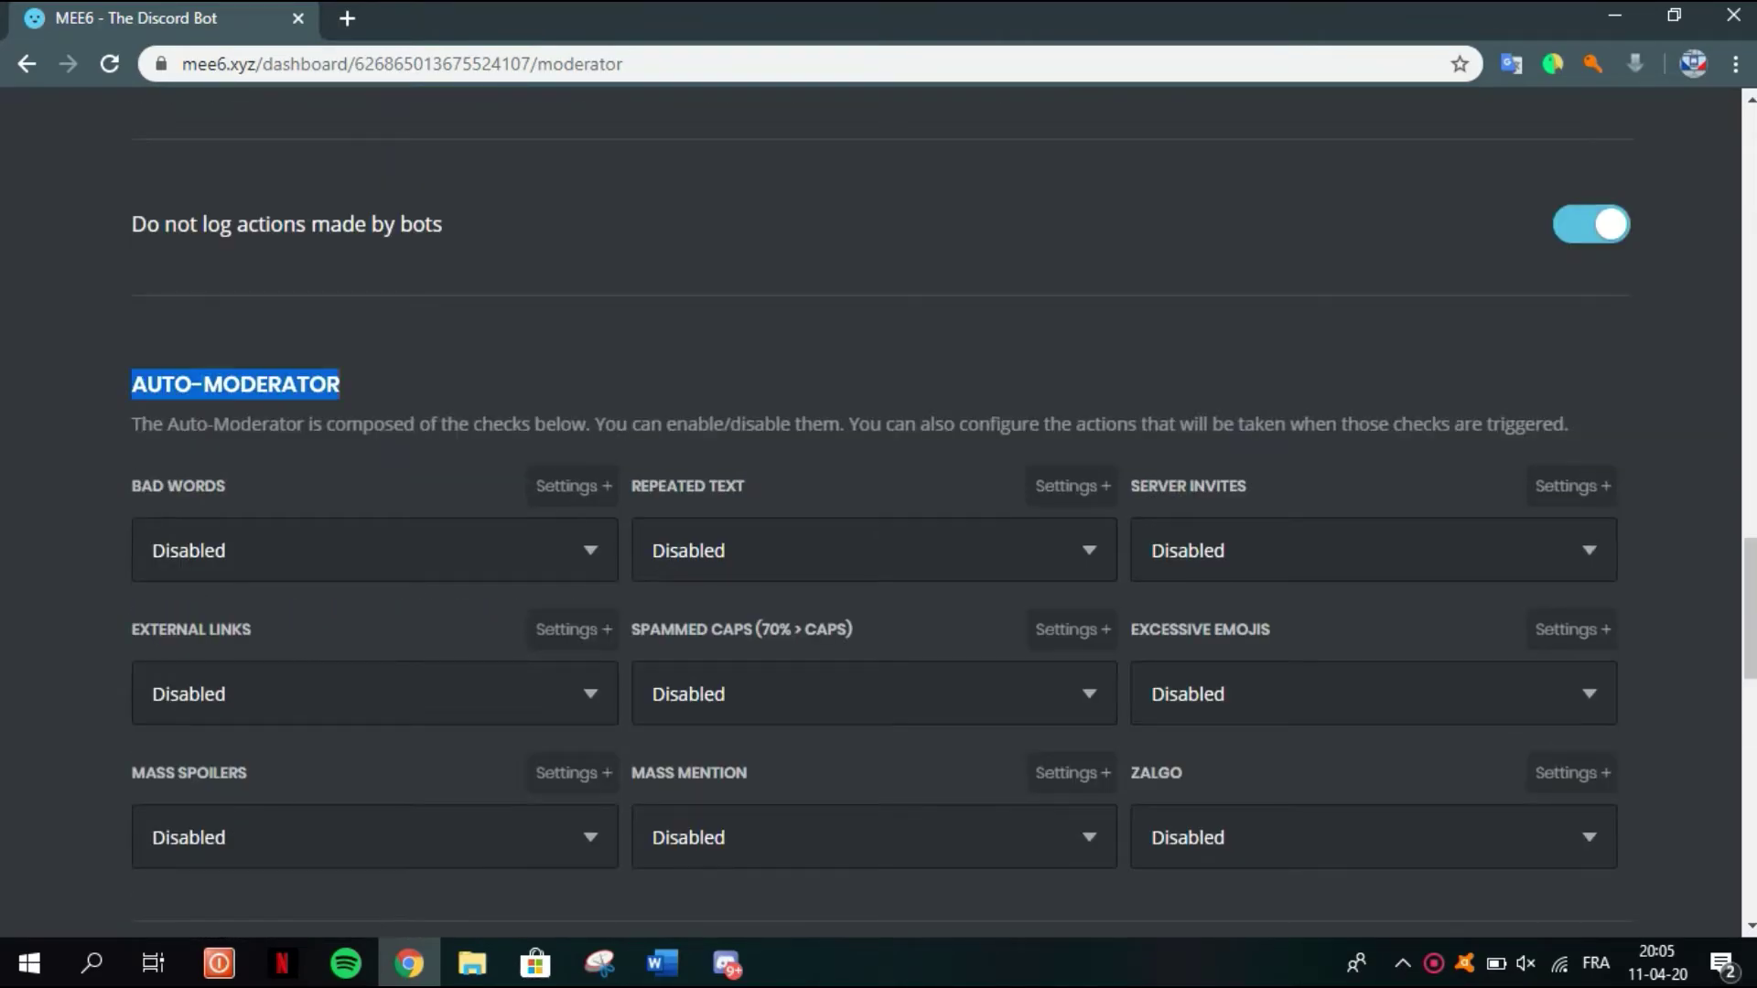
click(236, 383)
double_click(241, 486)
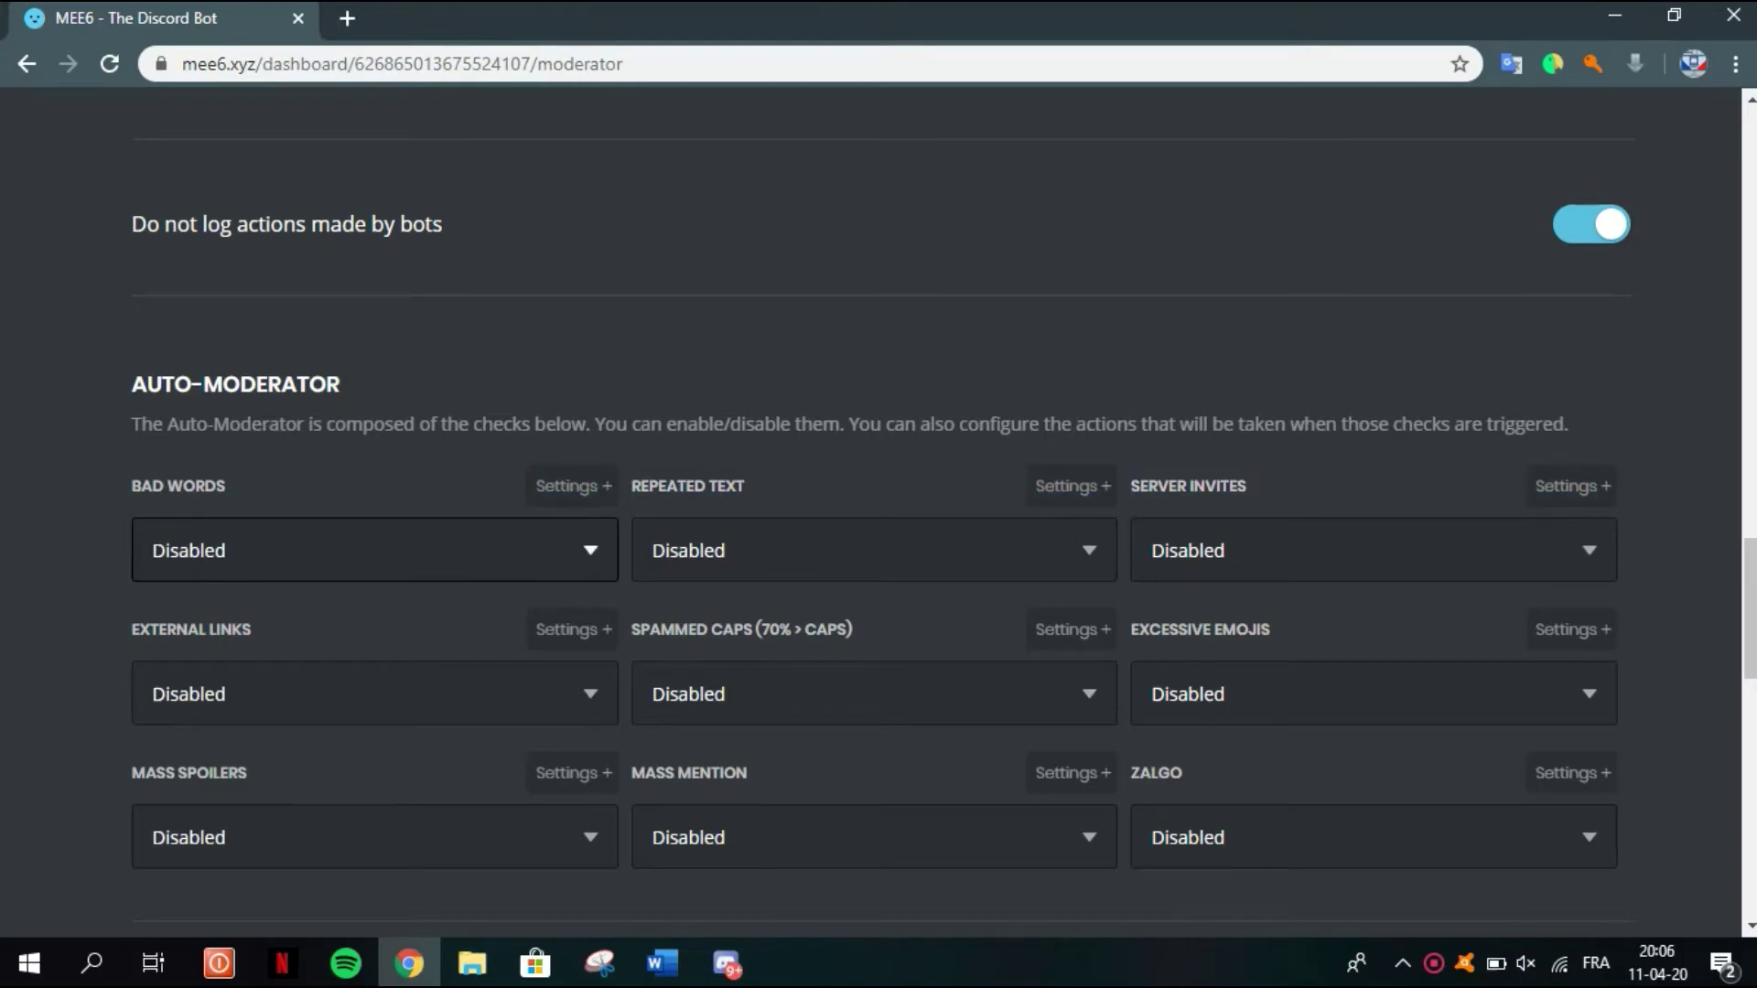
Try Warn Member for the Auto-Moderator's Bad Words check, set it to Delete Message & Warn Member and highlight its settings option
click(366, 550)
scroll(366, 646, down, 1)
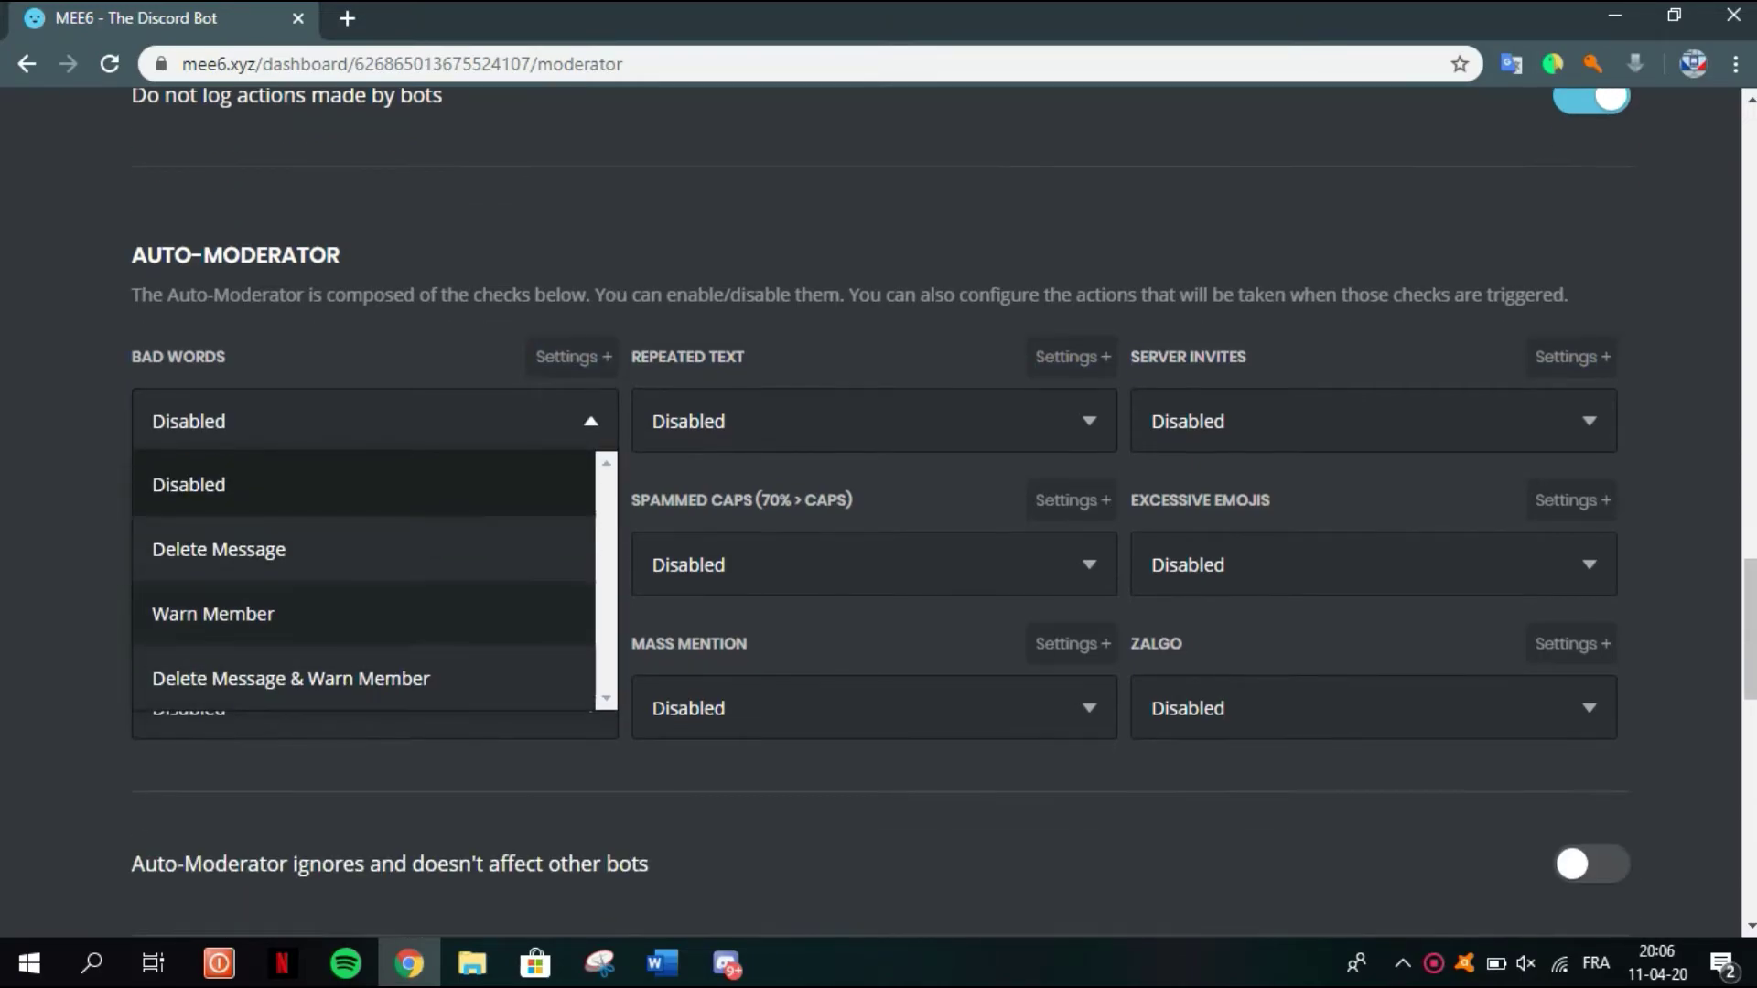
click(212, 614)
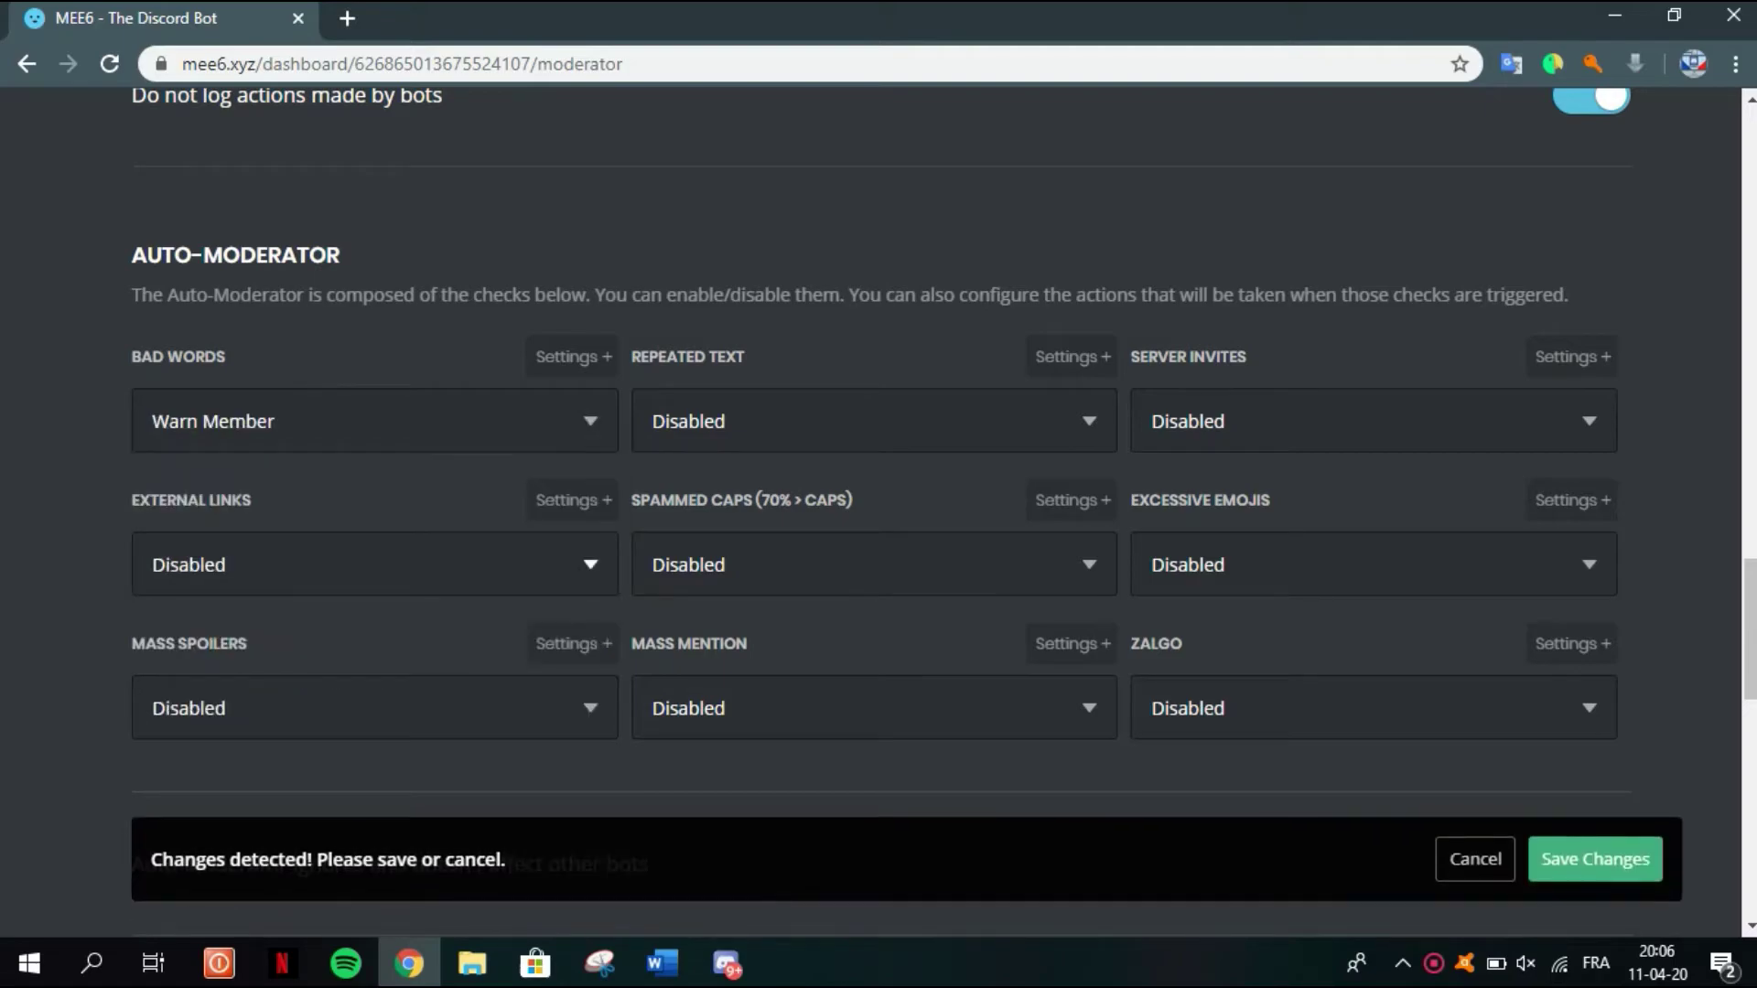
click(366, 421)
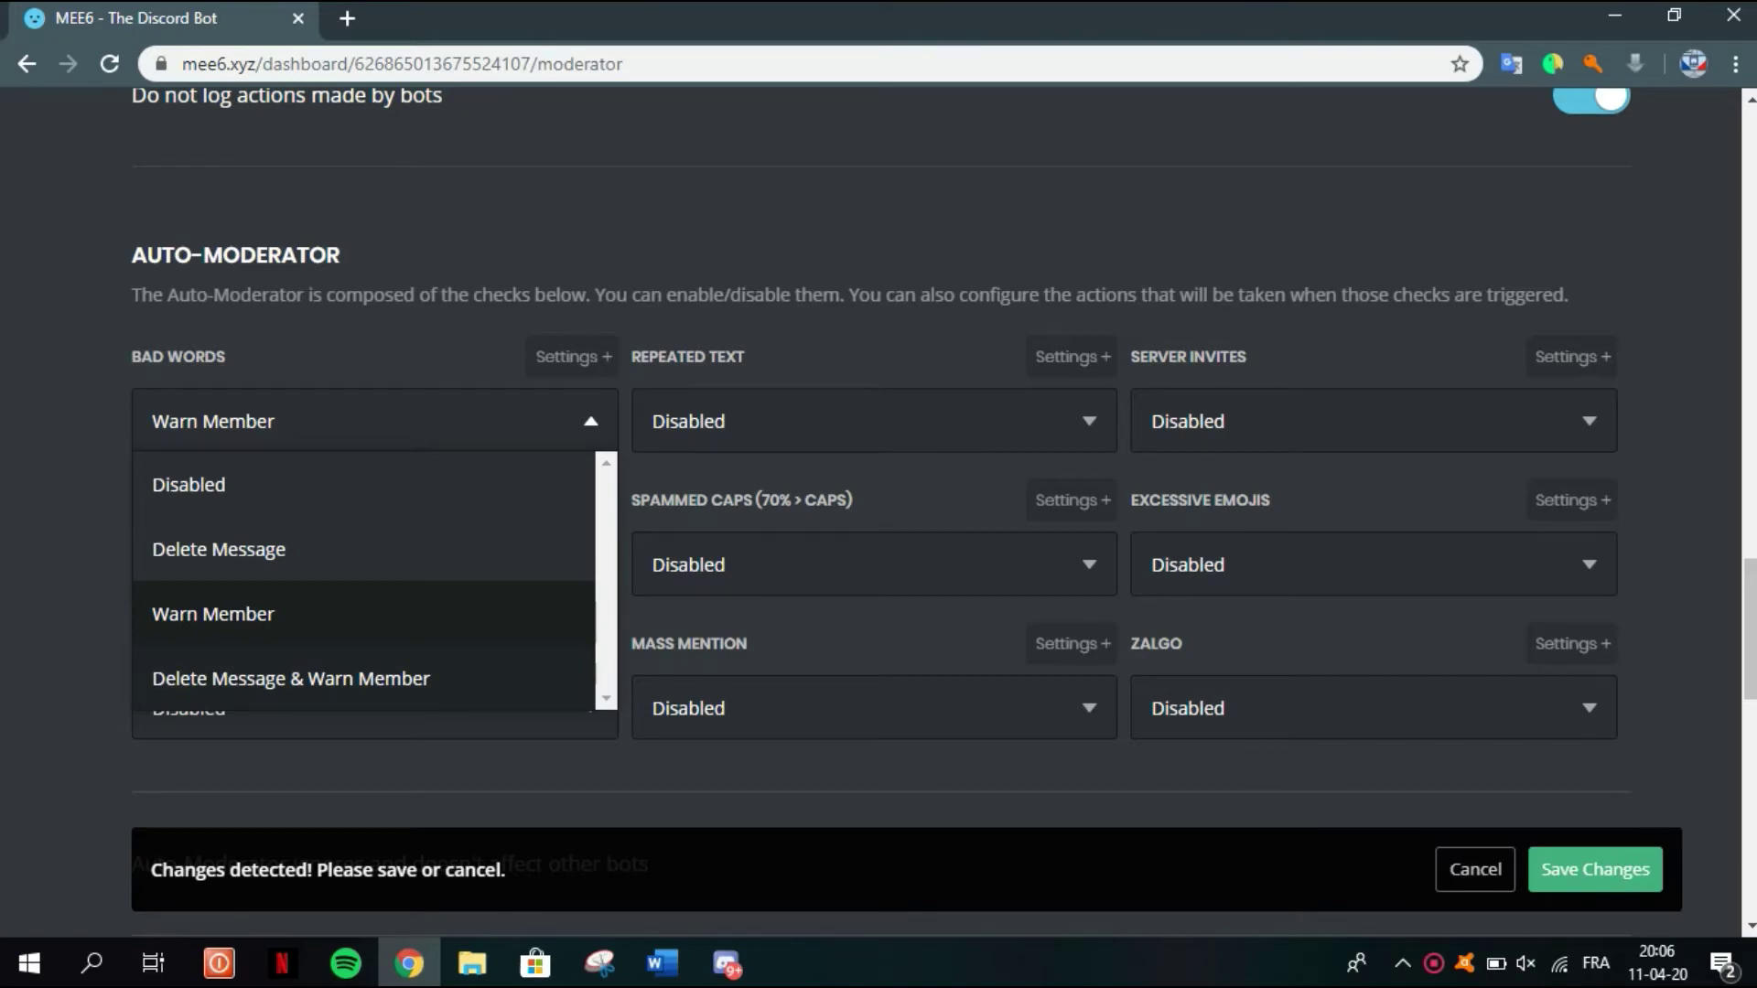
click(290, 678)
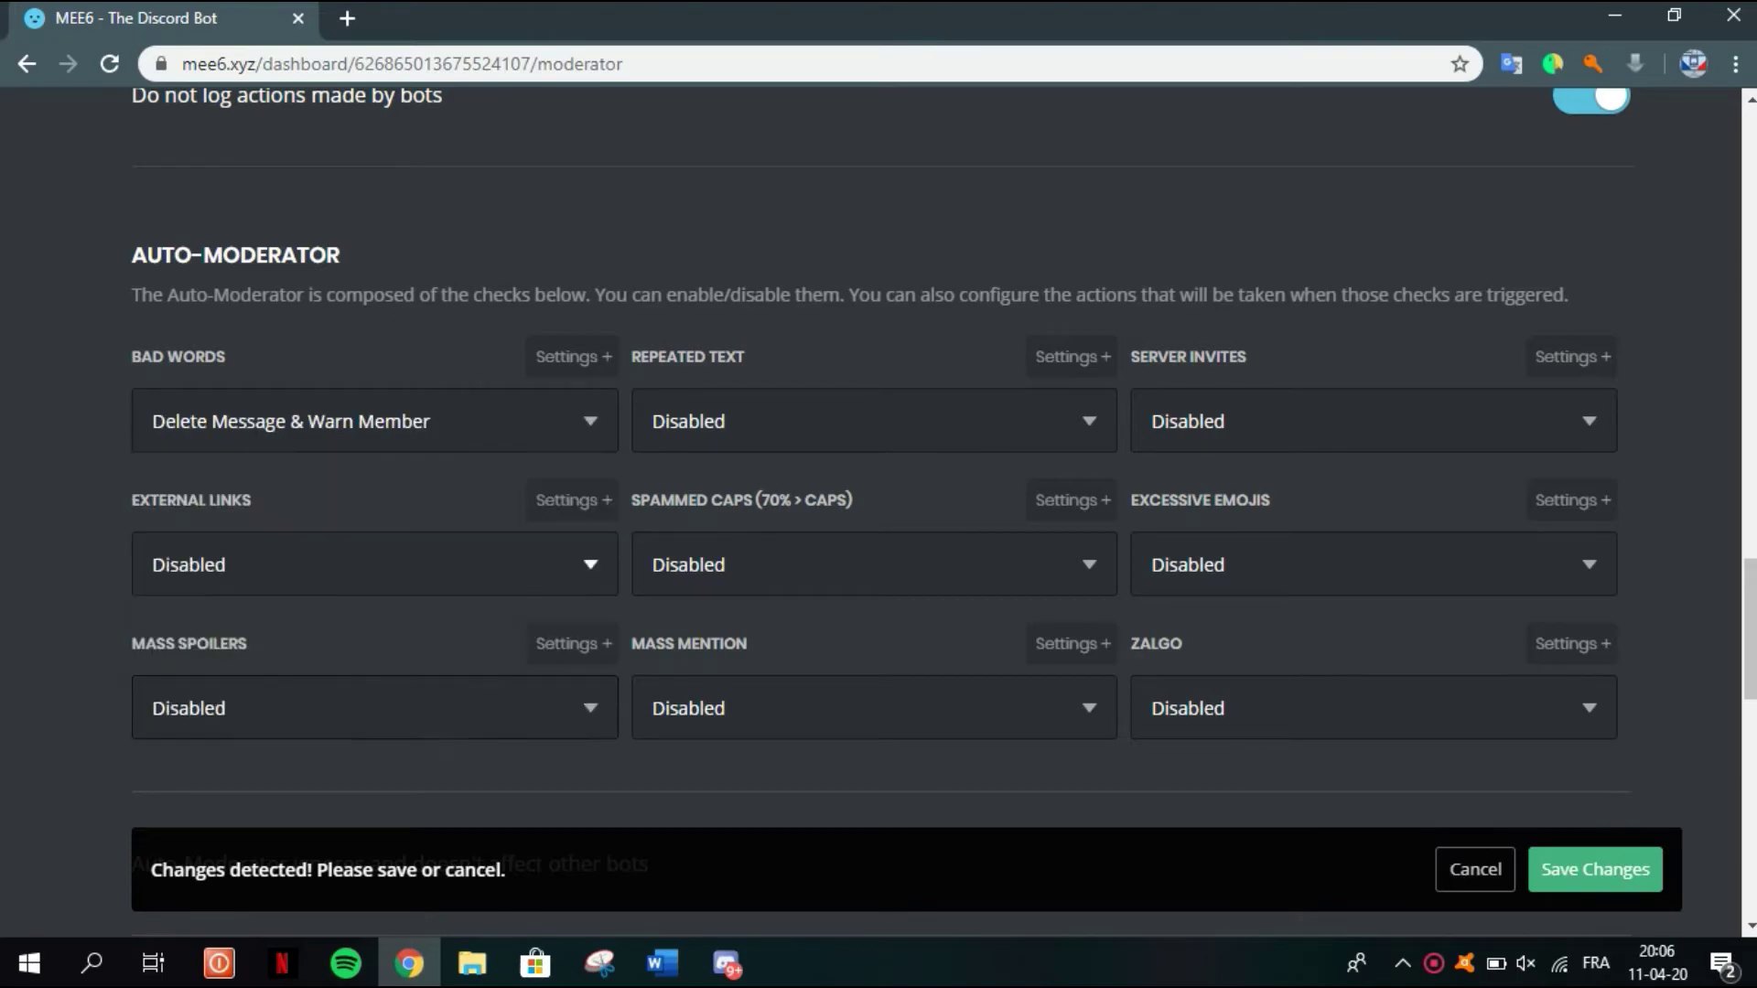
double_click(569, 357)
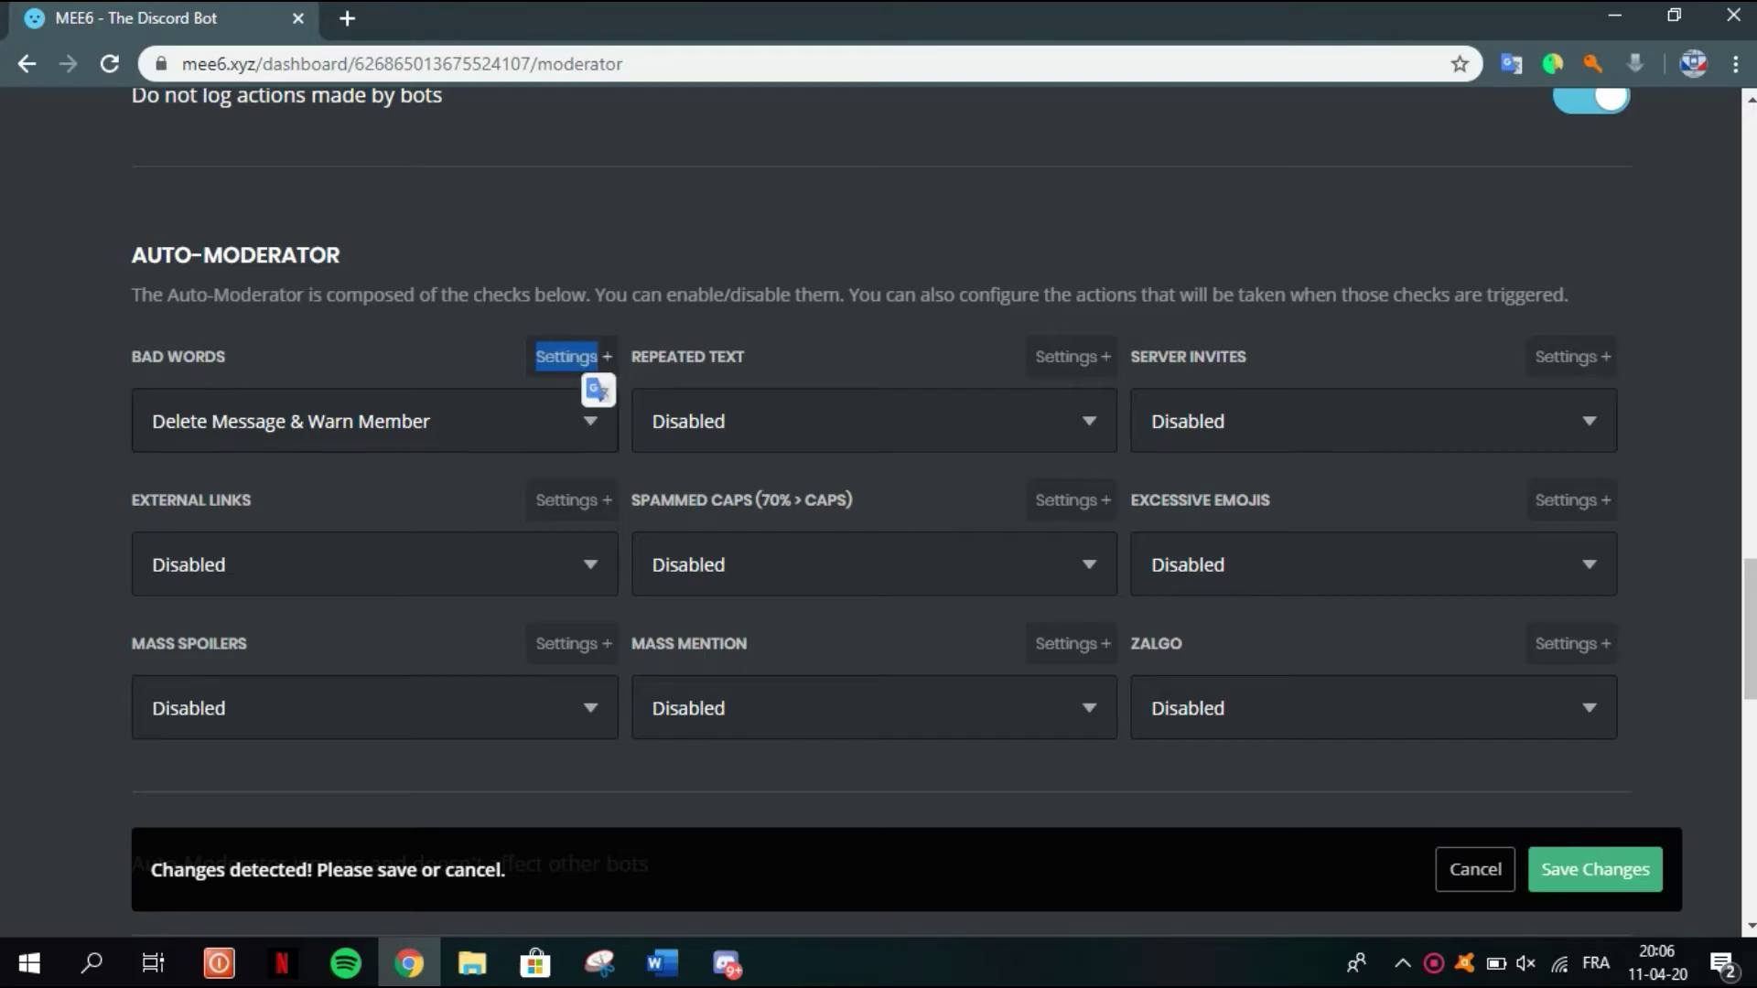
Examine the Bad Words check's settings, highlight the Bad Words List heading and close the dialog without adding a word
click(569, 357)
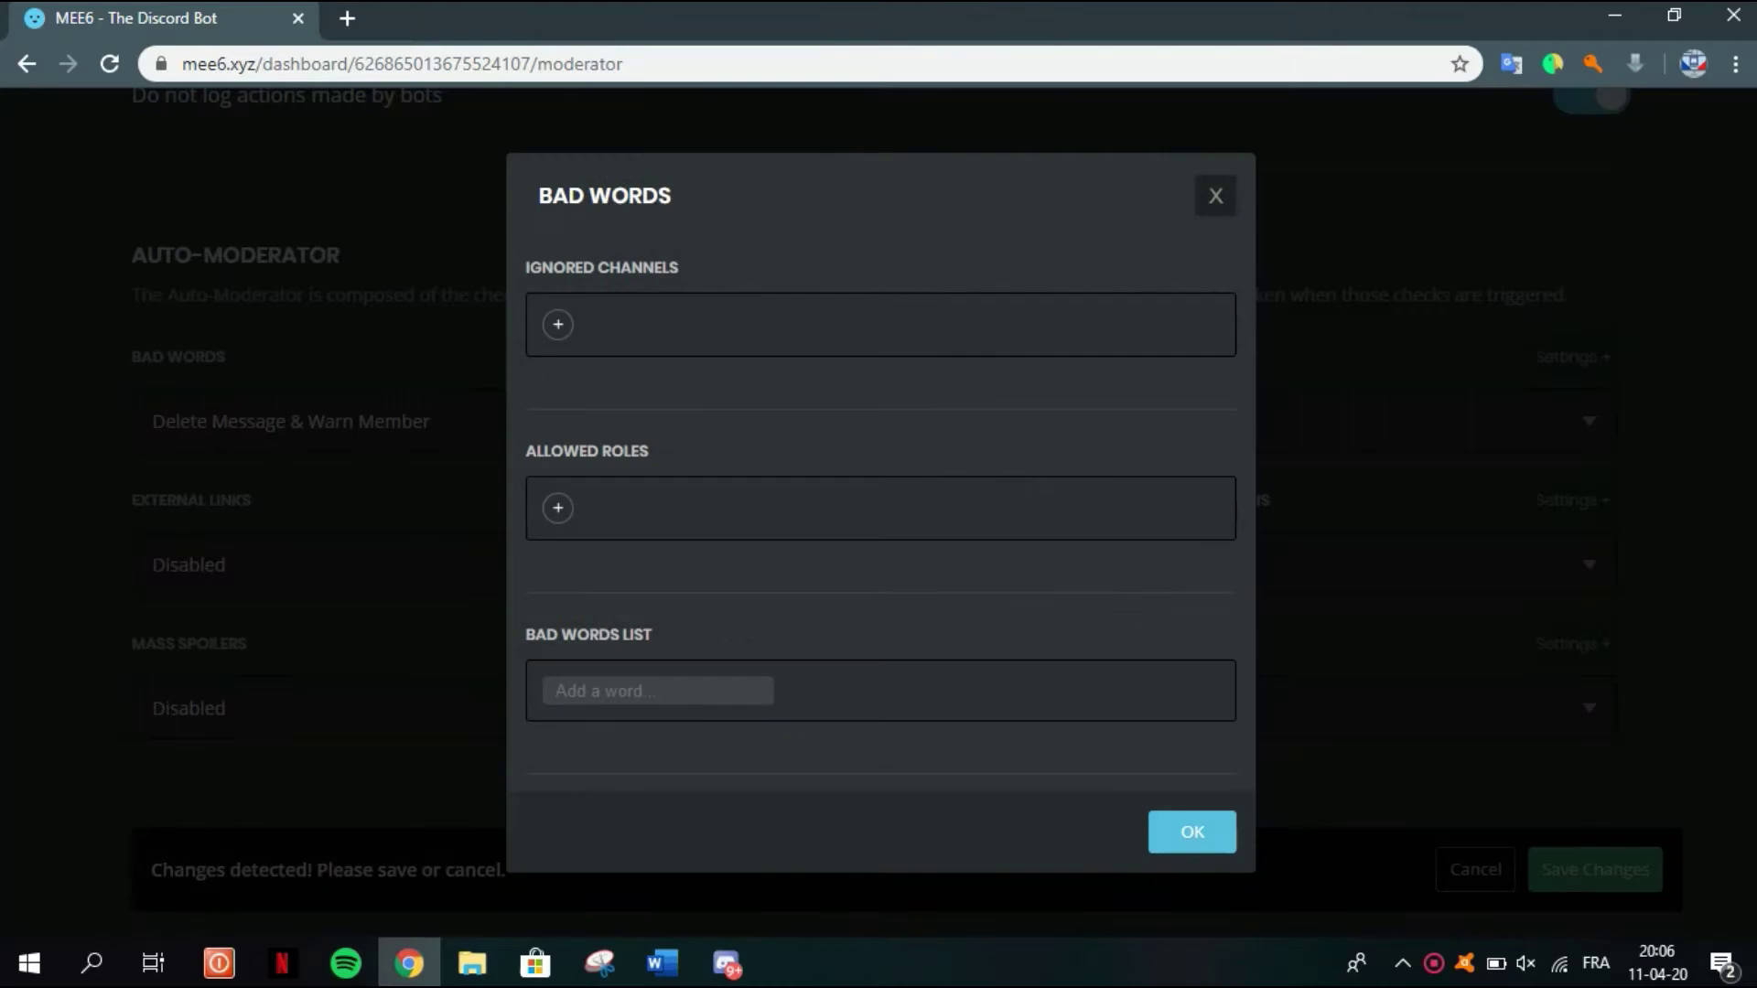
scroll(880, 458, down, 1)
drag(527, 566, 643, 566)
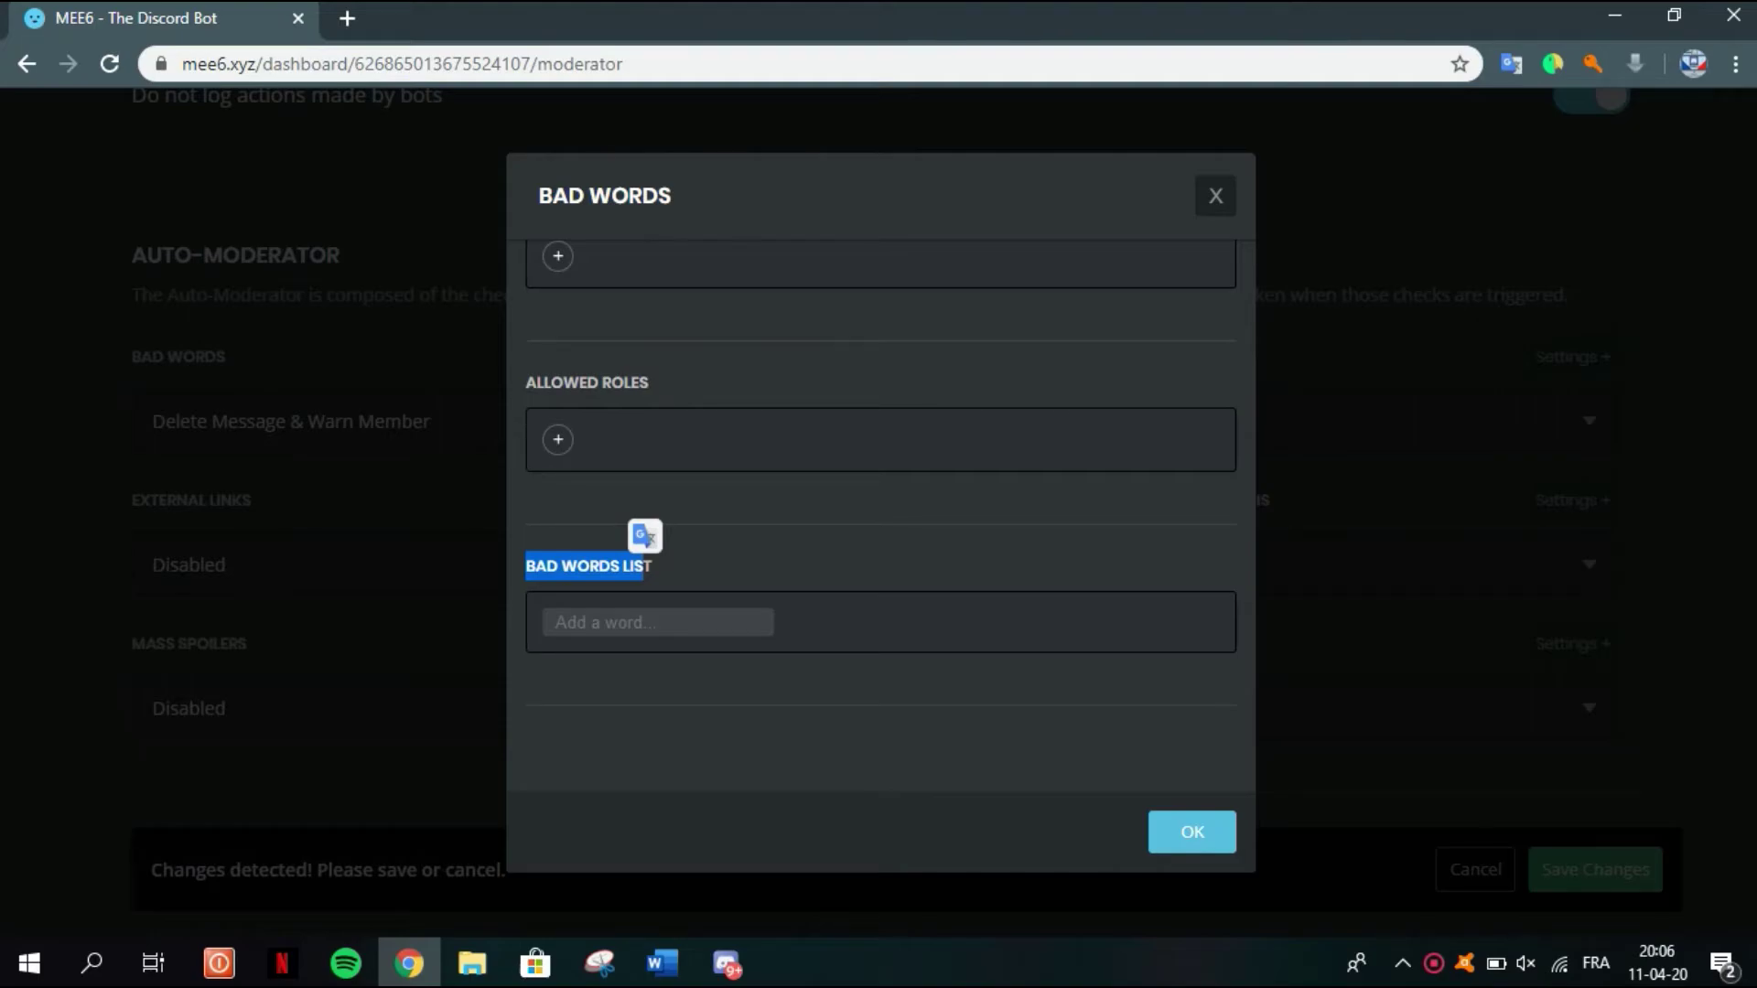
click(926, 377)
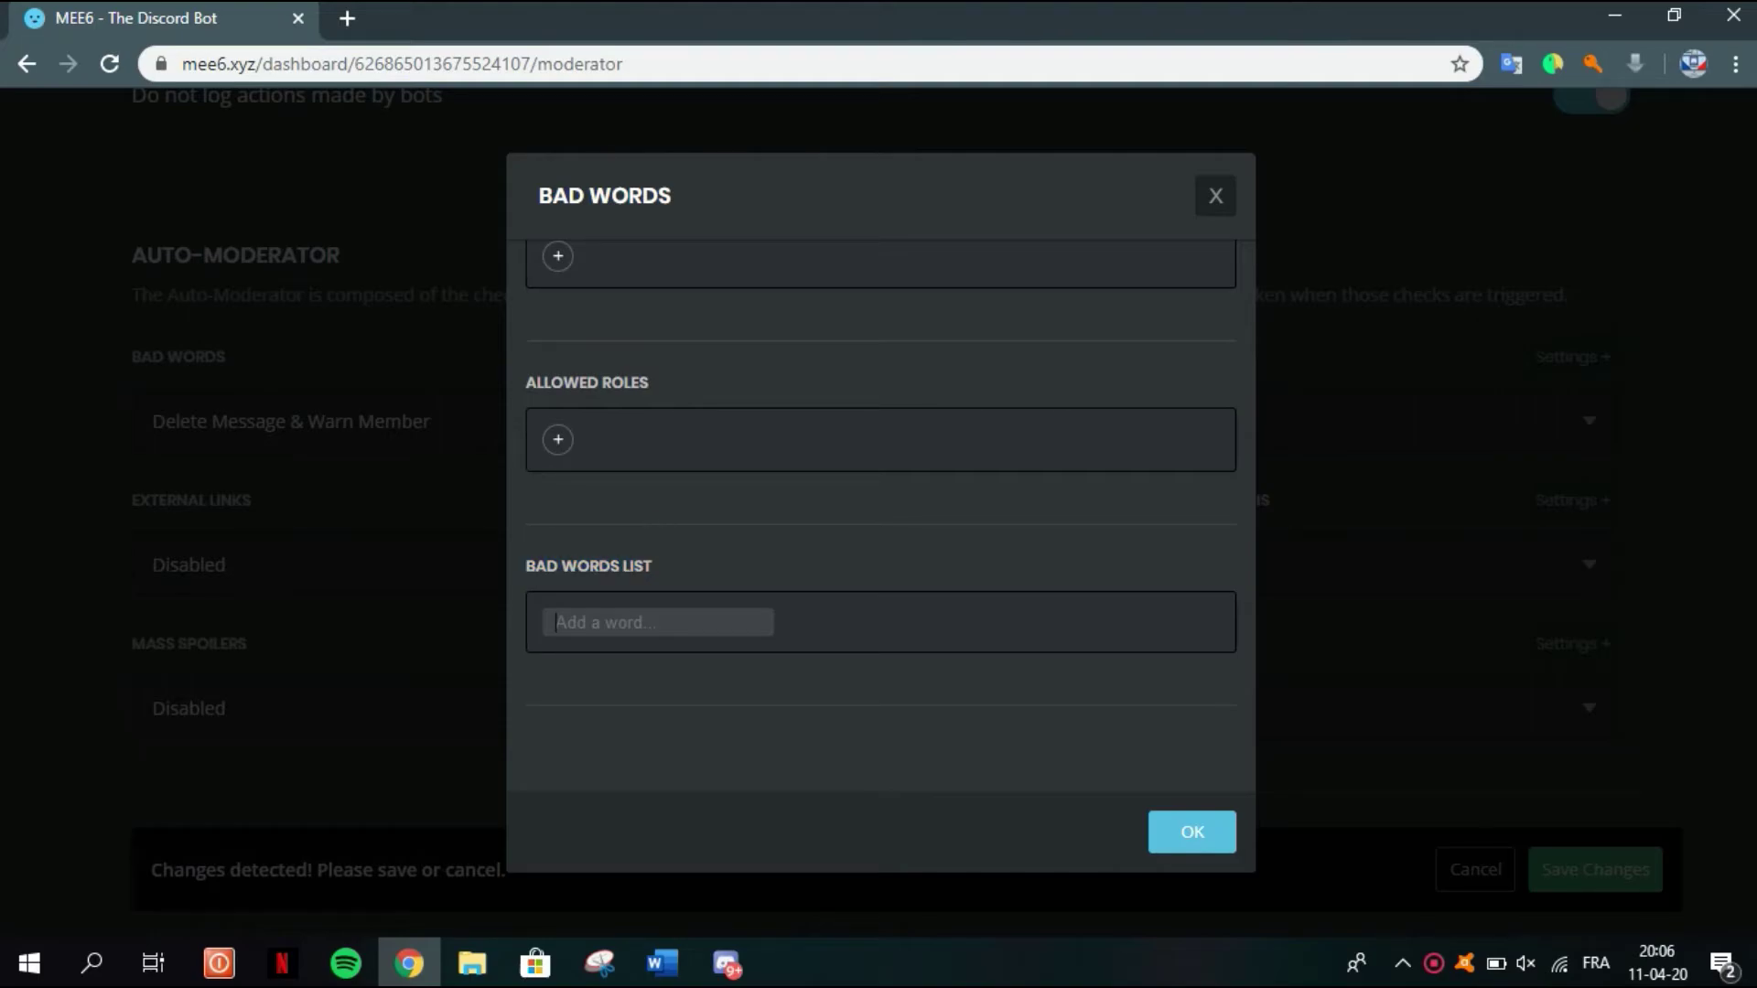
click(1215, 195)
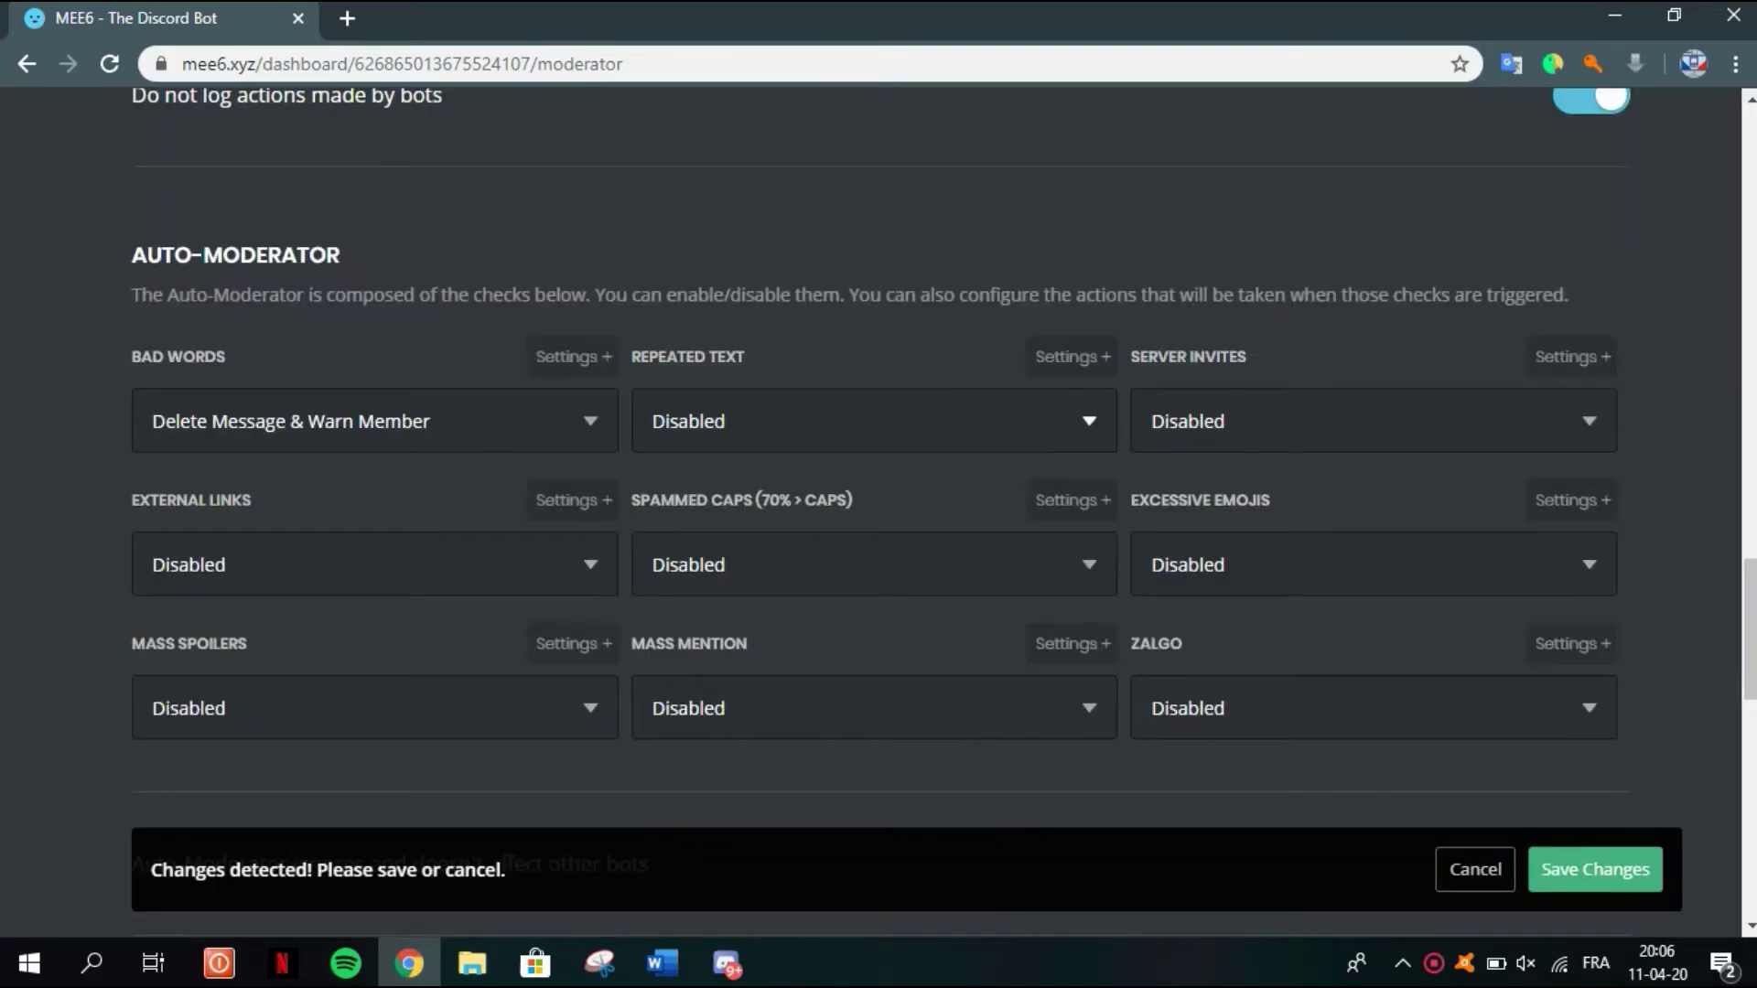
View the available actions for the Bad Words check and discard the unsaved Auto-Moderator changes
click(513, 421)
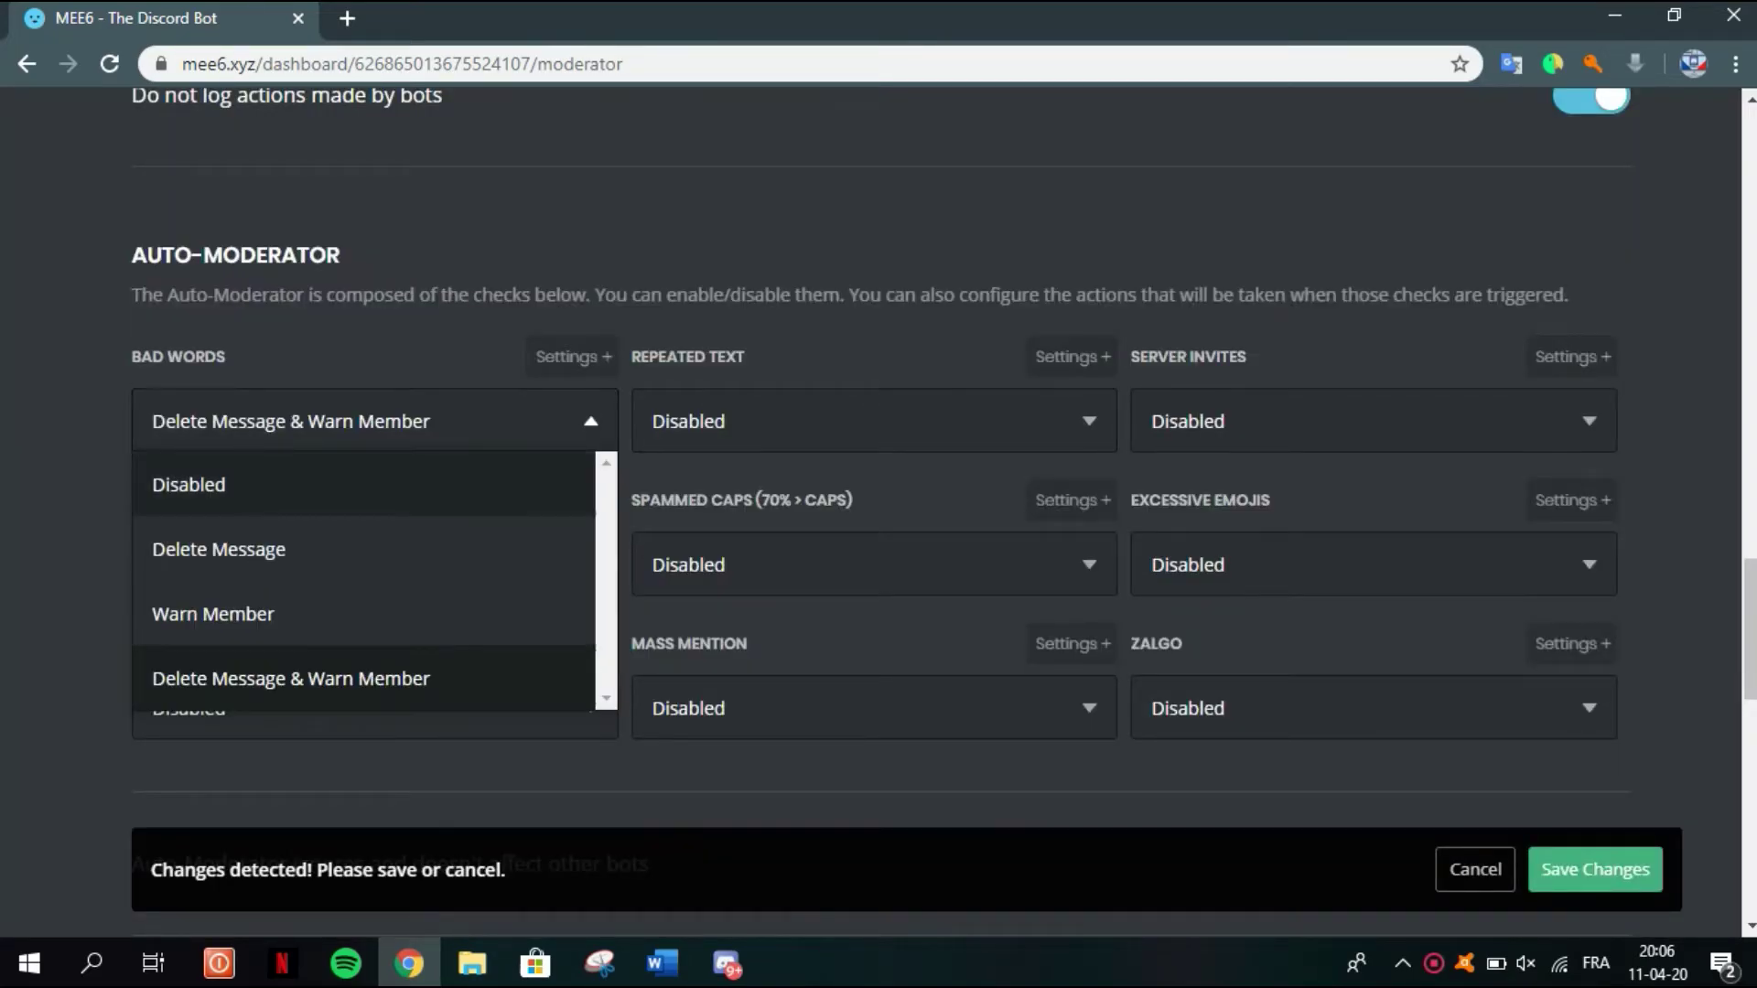
click(1080, 247)
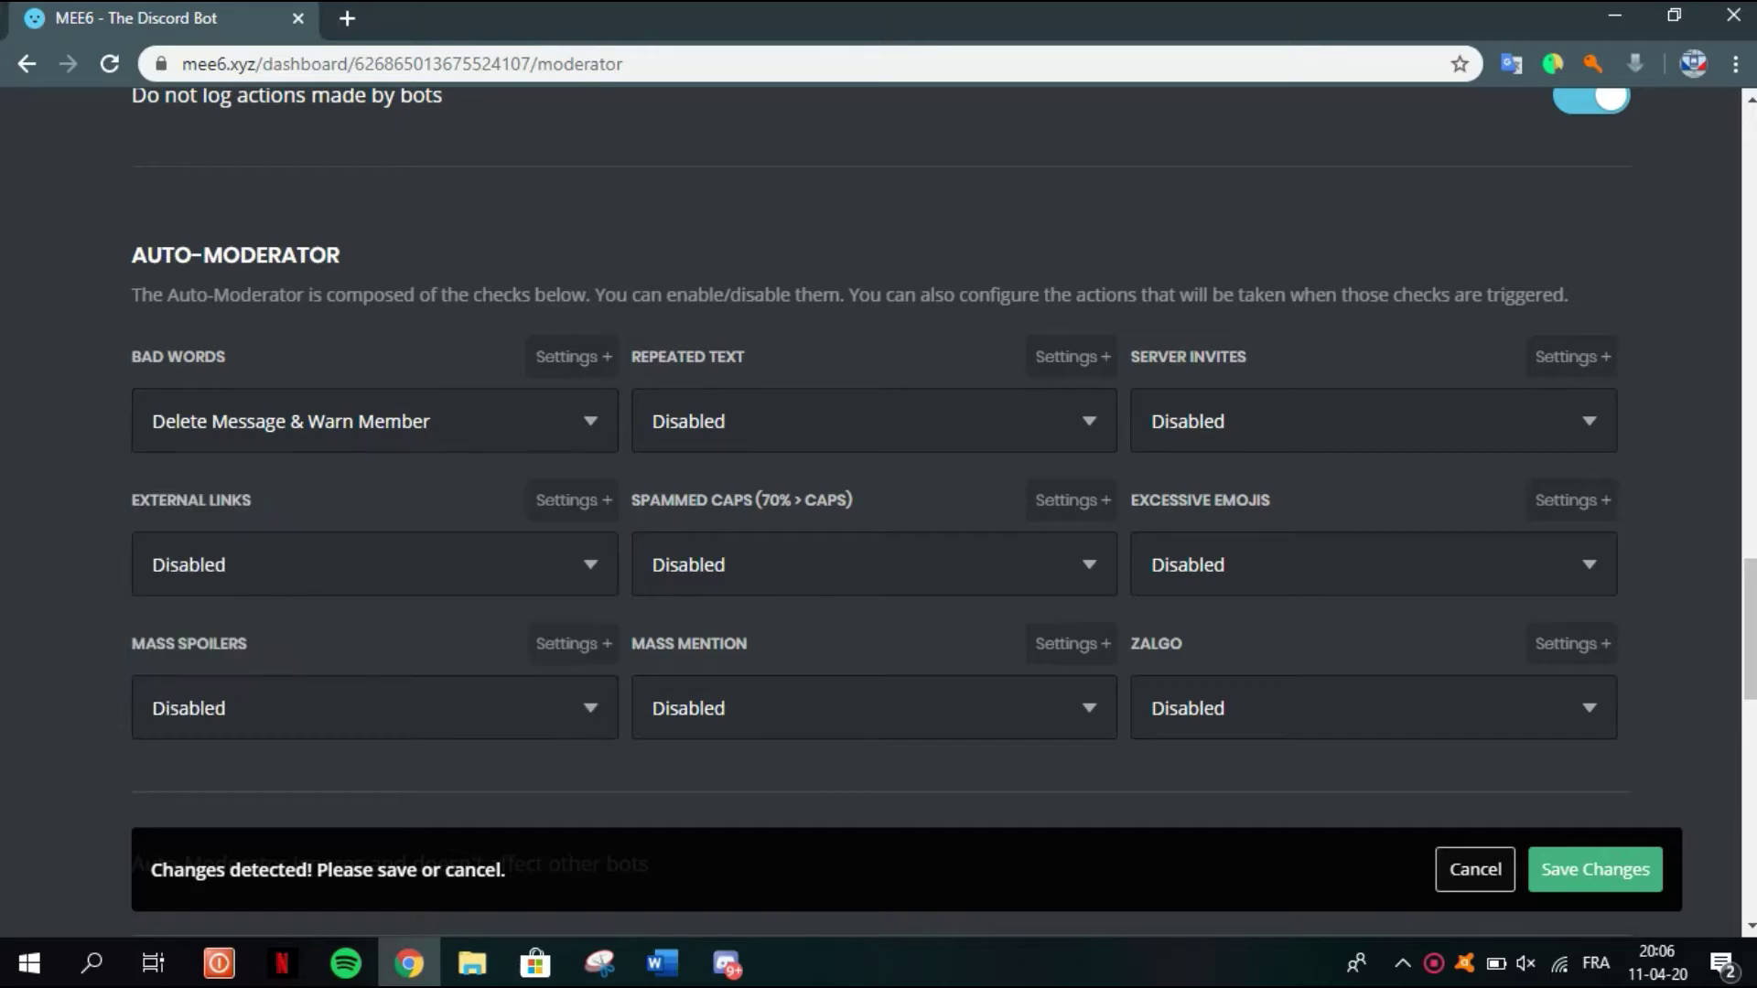
click(1475, 870)
Add an automated action that mutes someone with 3 infractions or more in the last 30 minutes and save the changes
scroll(879, 513, down, 3)
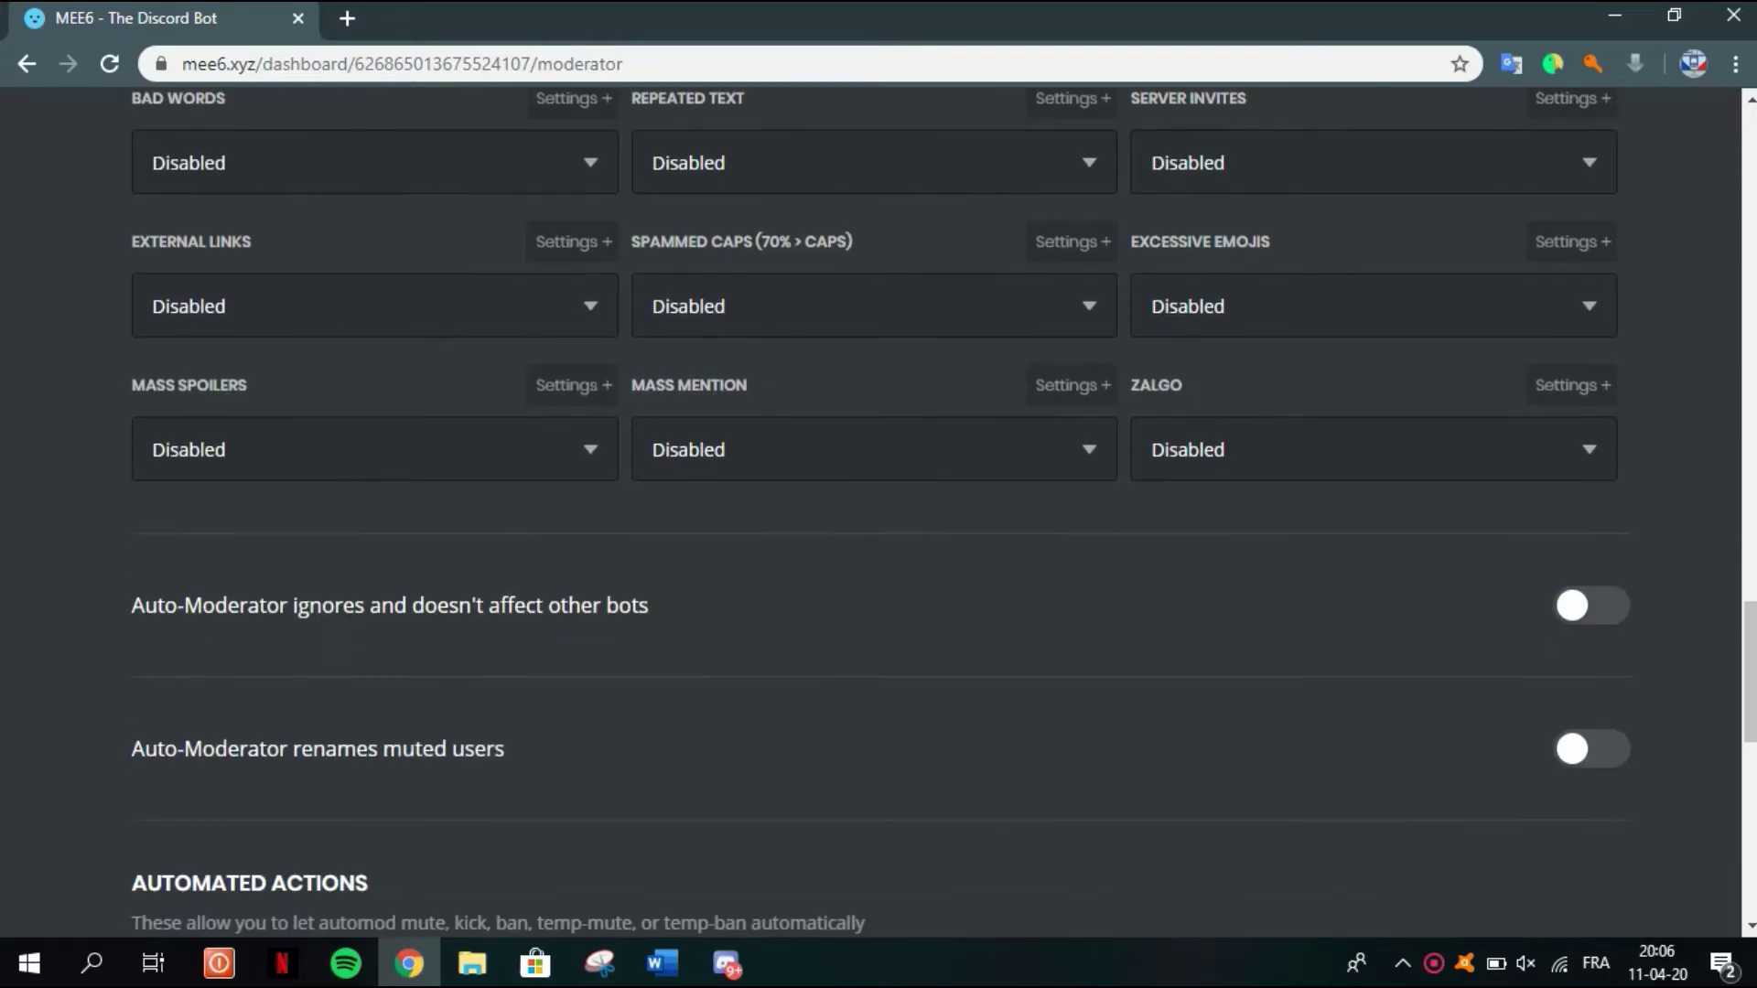
scroll(879, 513, up, 3)
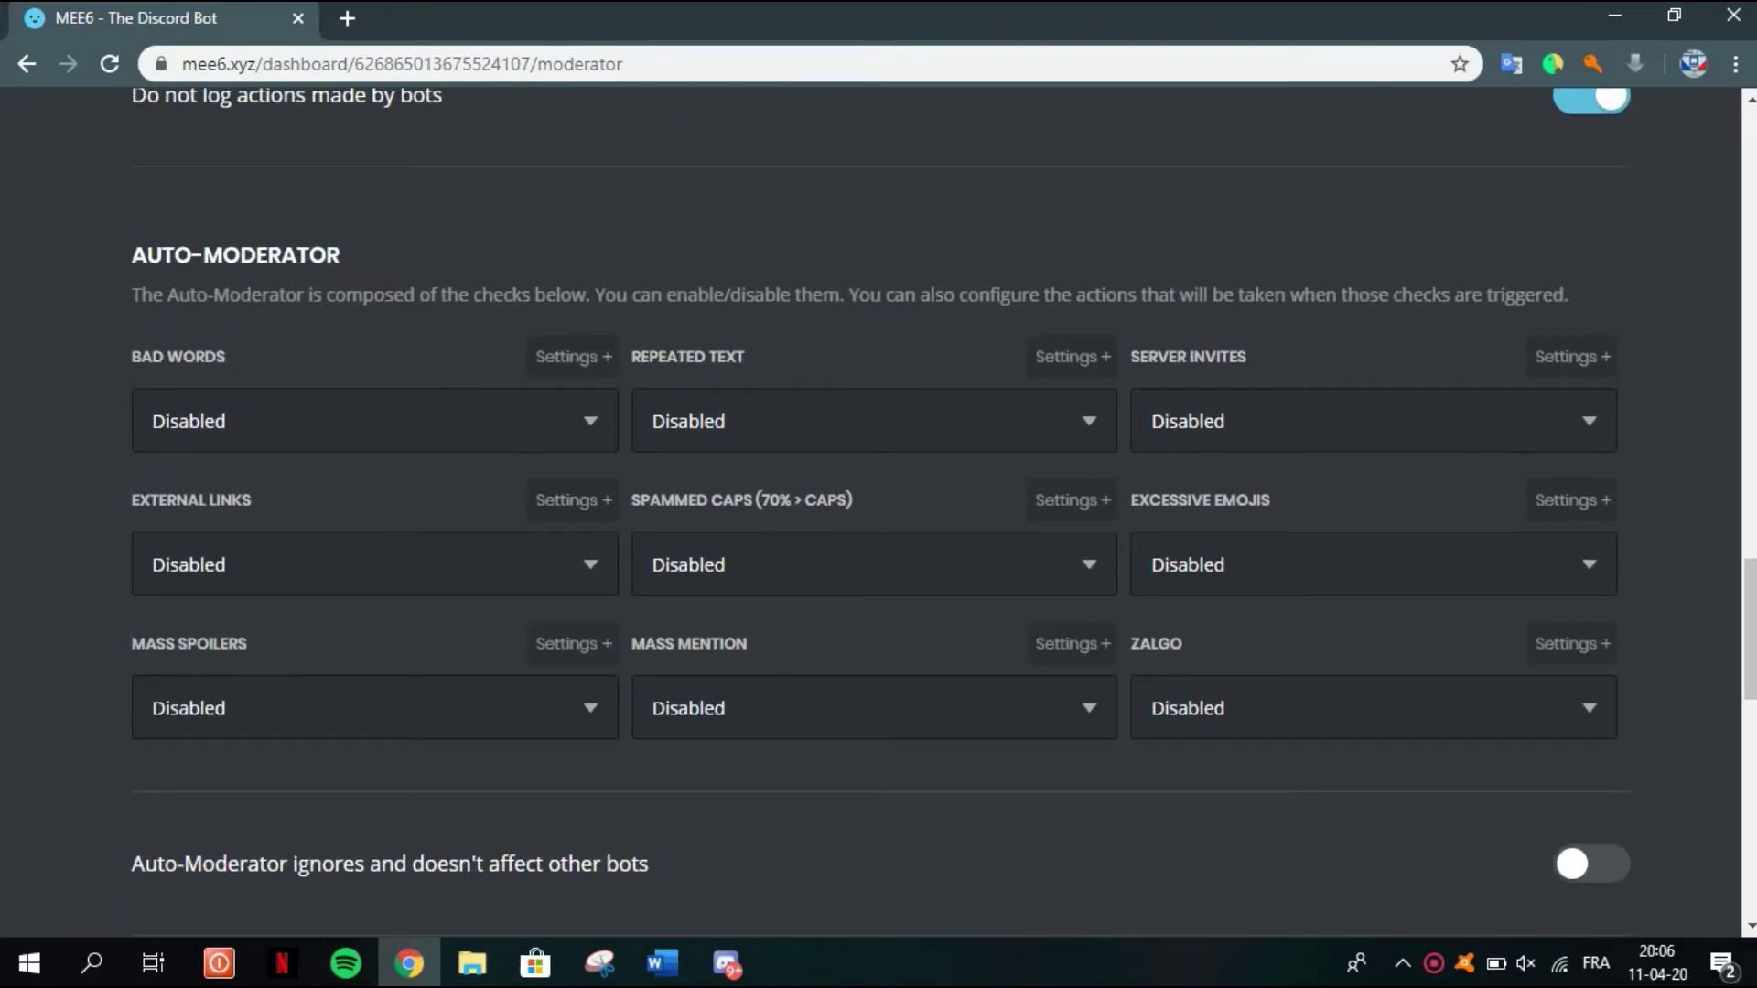
scroll(879, 512, down, 7)
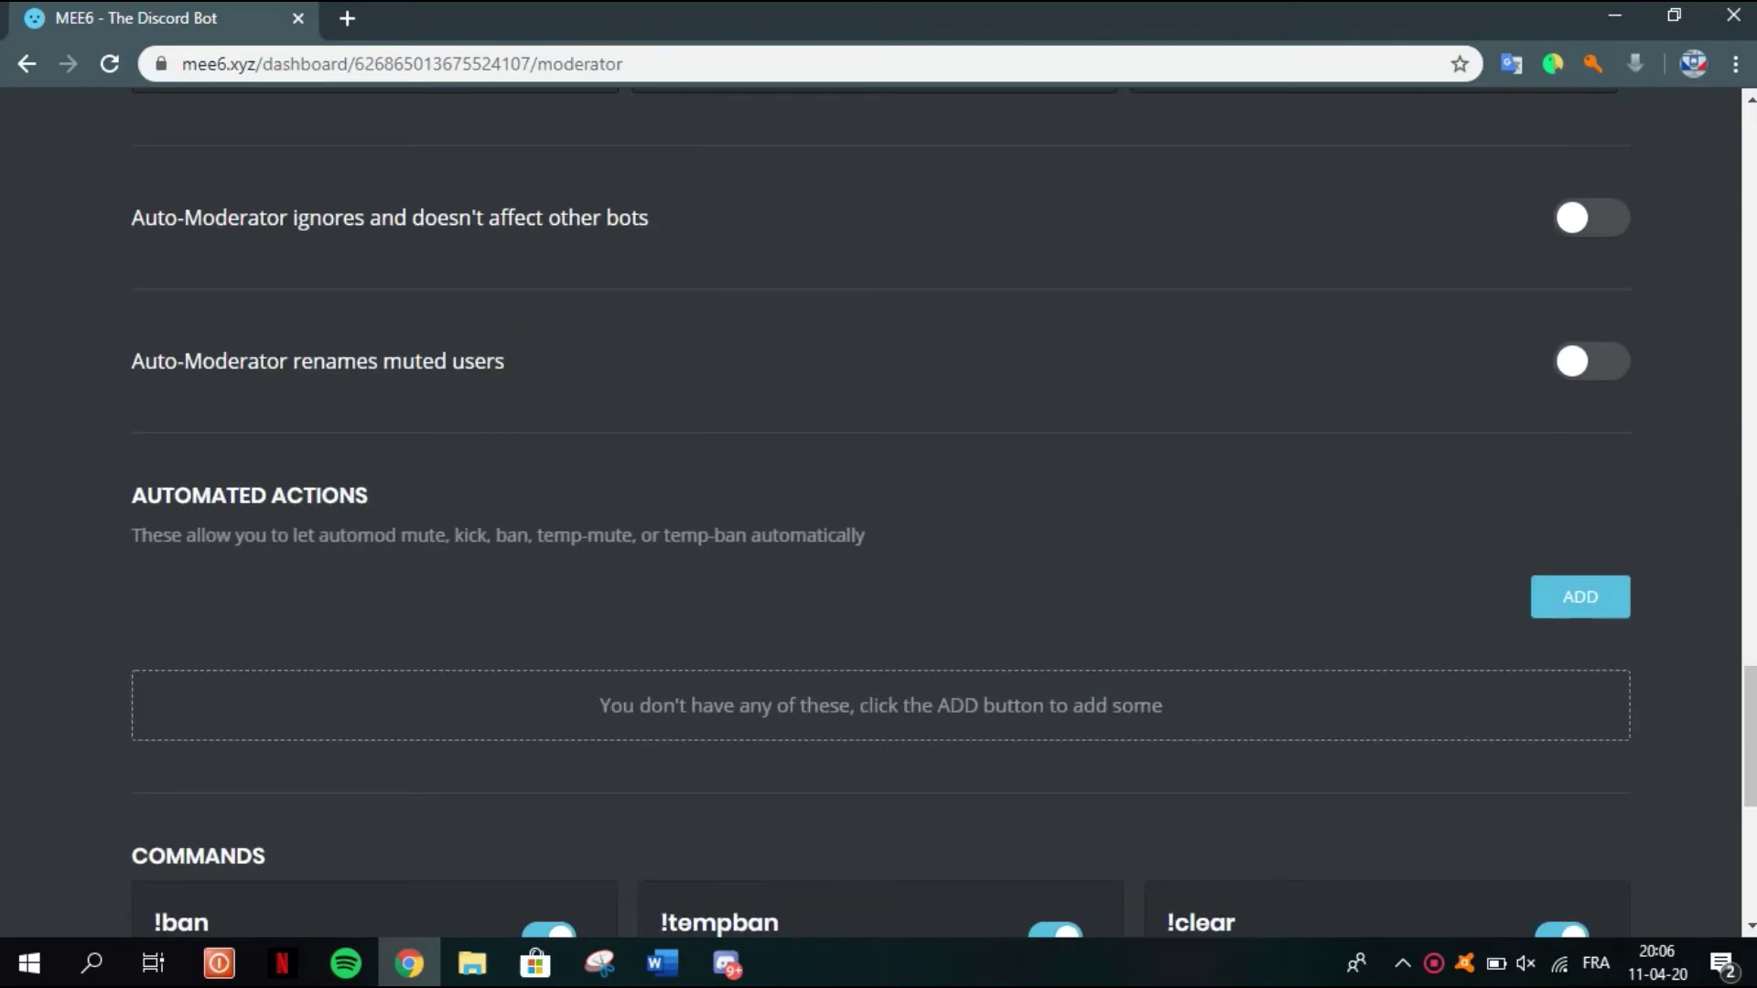
scroll(879, 513, up, 1)
scroll(879, 512, down, 3)
drag(147, 237, 472, 247)
click(471, 247)
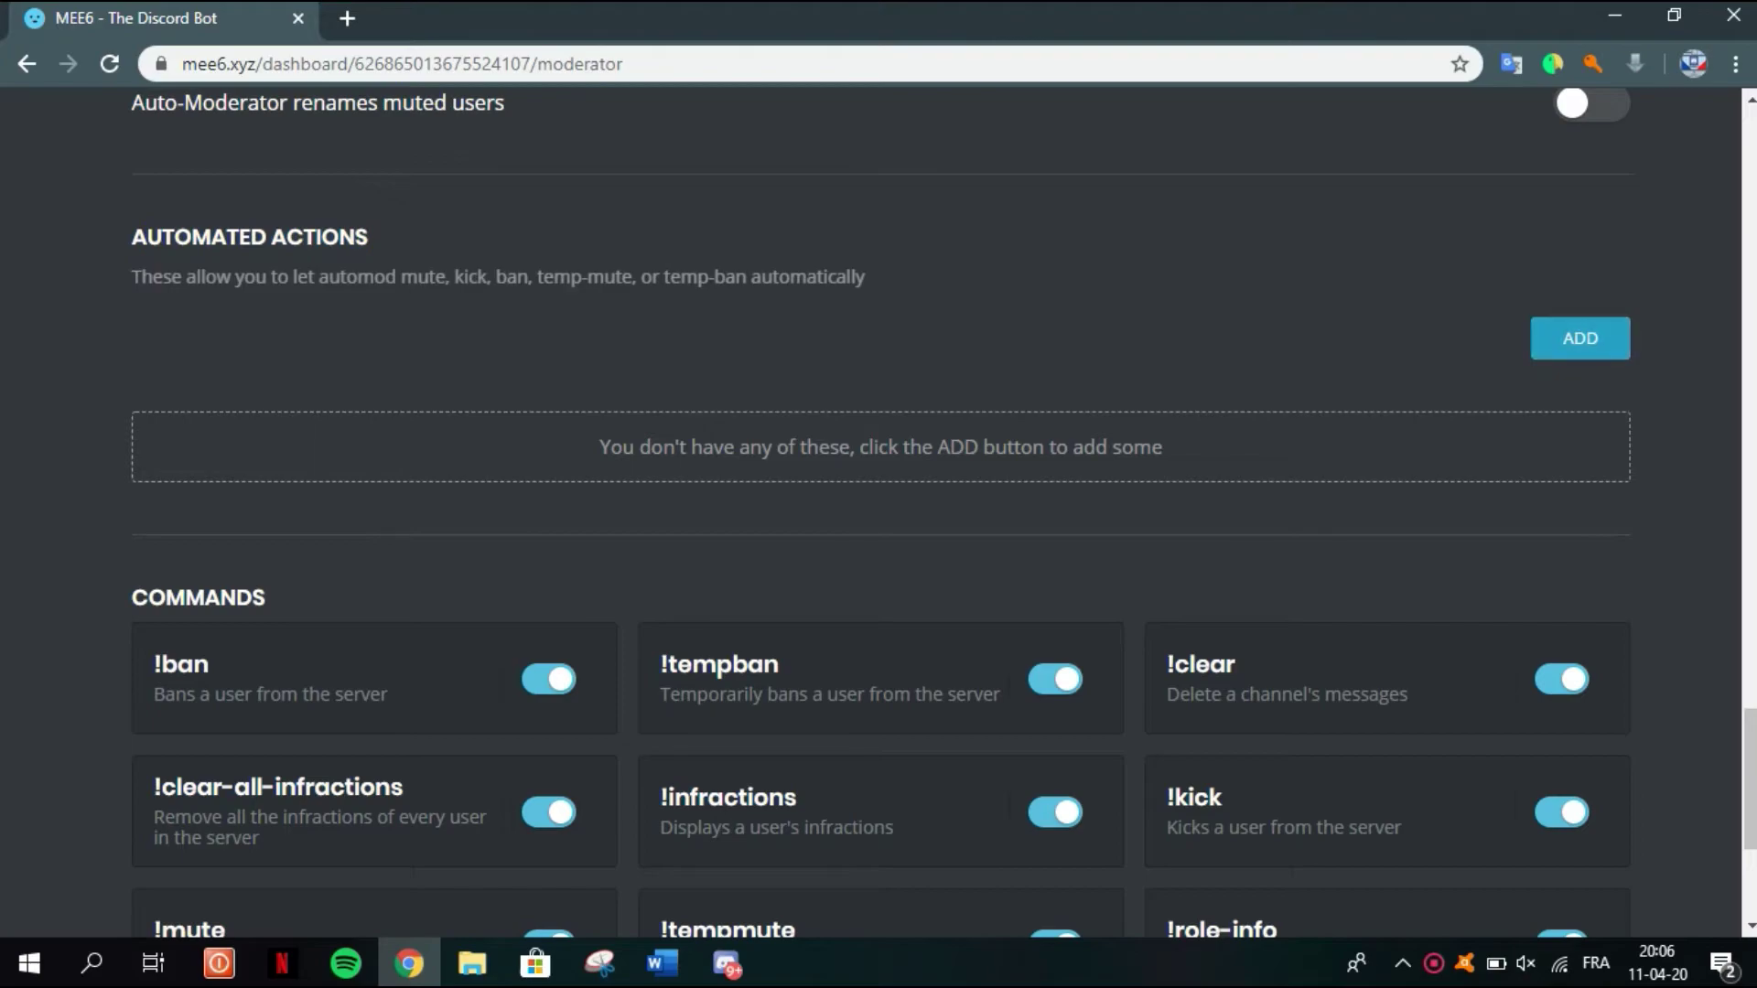
click(1581, 338)
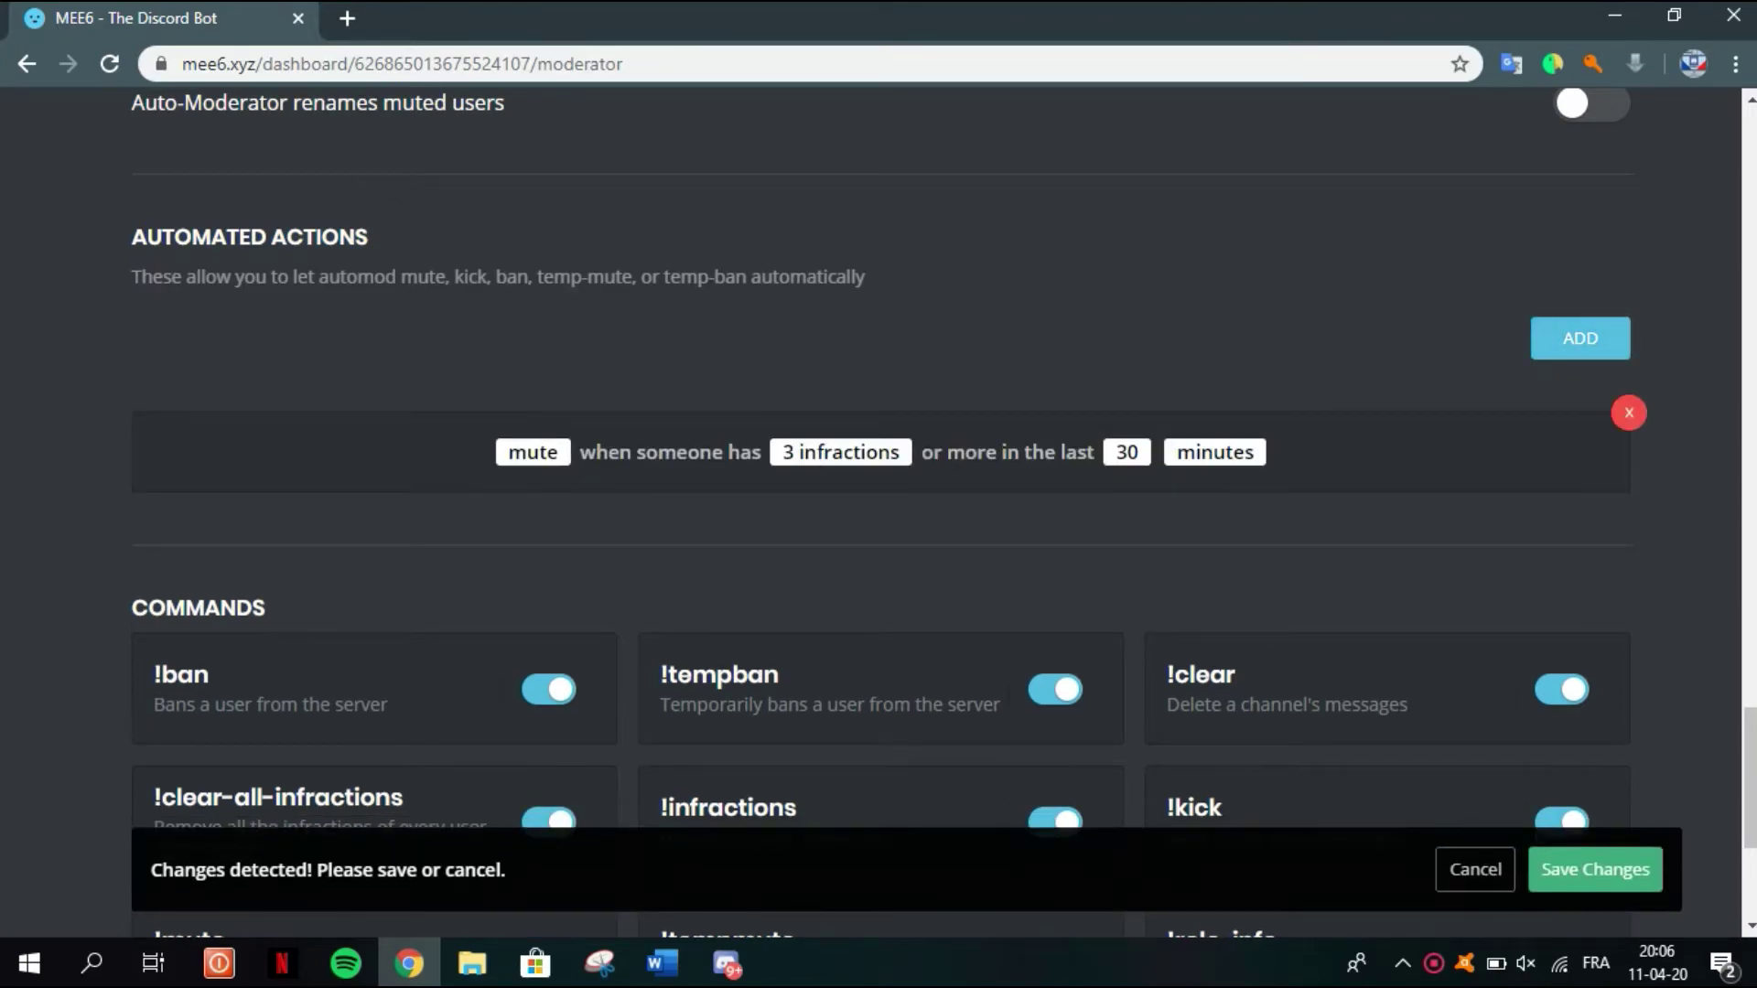
click(1595, 870)
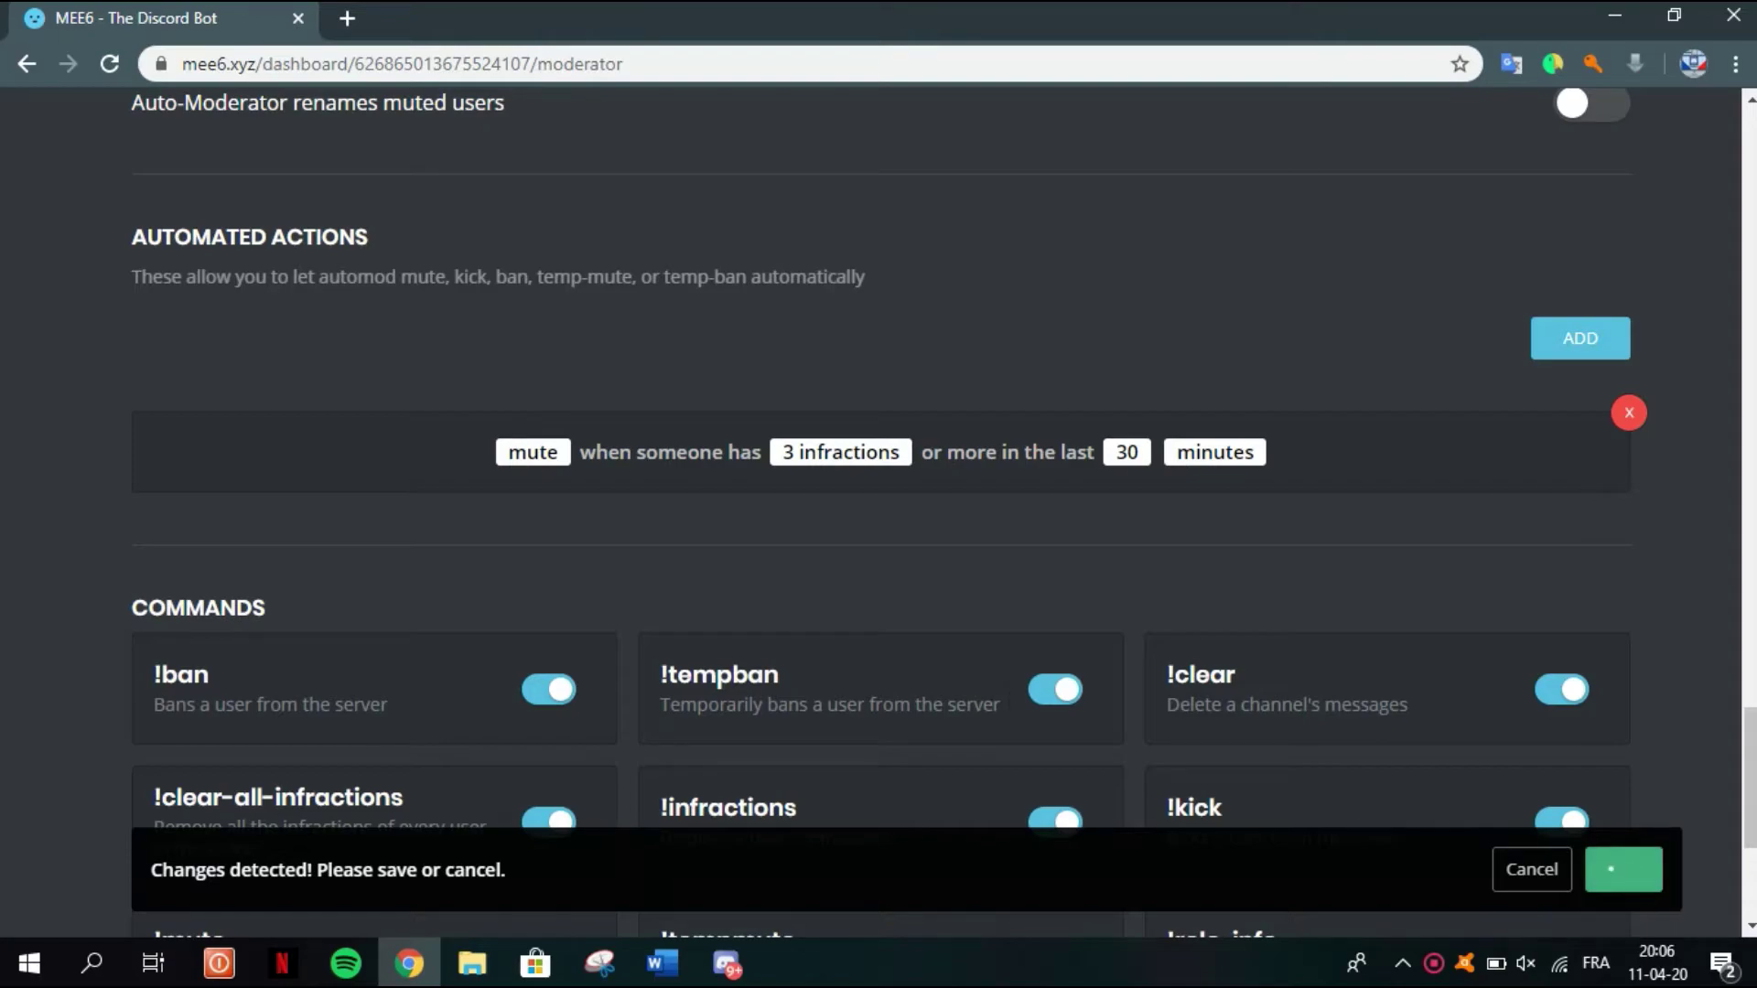
Set the automated action's penalty to ban, browse the infraction count choices and close them without changing the count
click(533, 452)
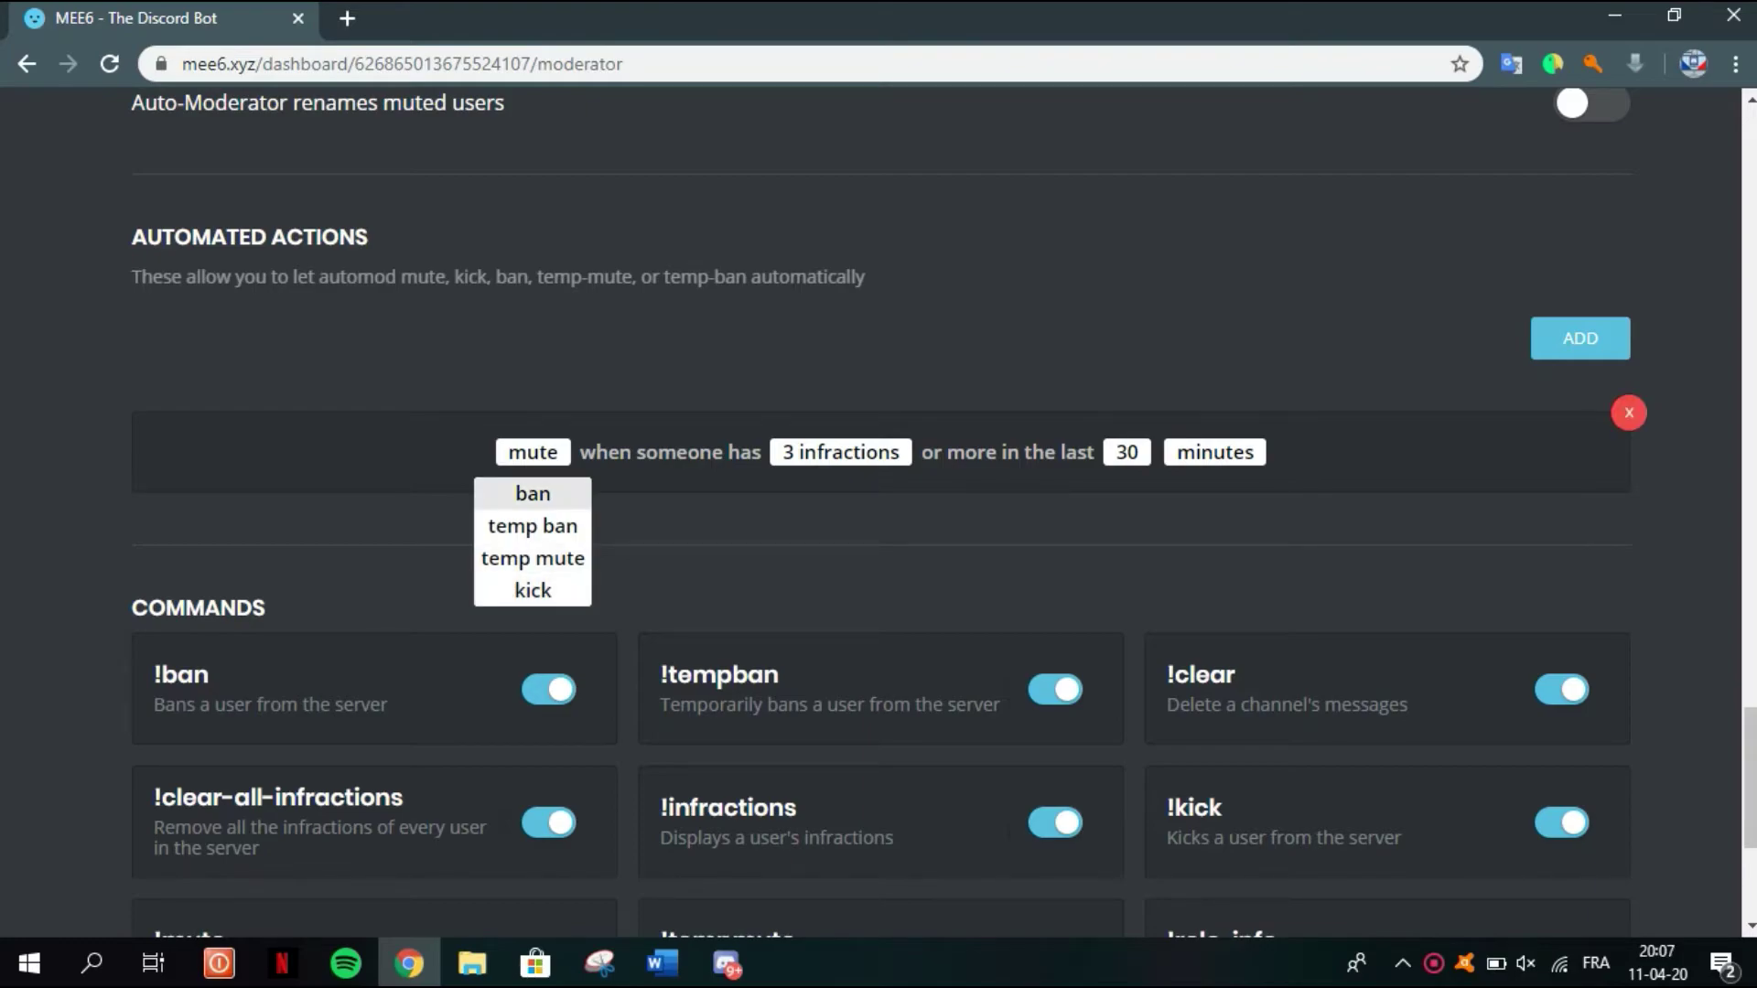
click(533, 494)
click(833, 453)
scroll(834, 542, down, 7)
scroll(834, 542, down, 7)
key(Escape)
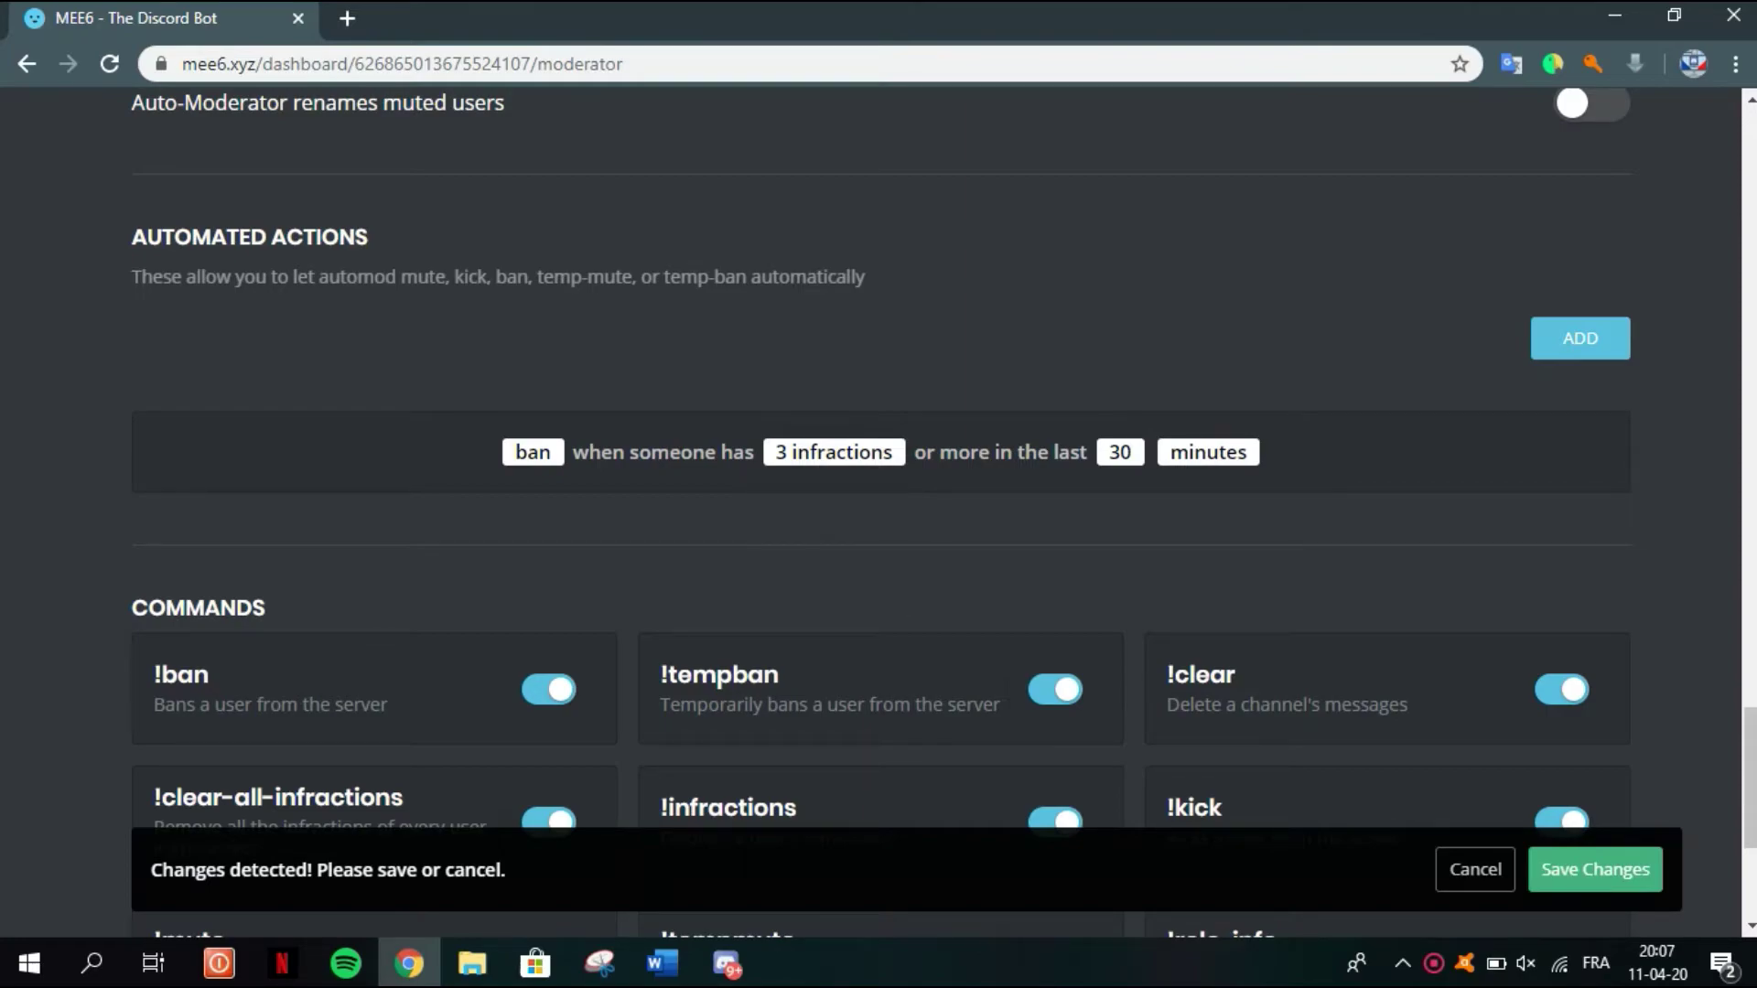
Switch the automated action's time unit to days, making the period 30 days
mouse_move(1611, 430)
click(1208, 453)
click(1208, 453)
click(1208, 453)
click(1208, 494)
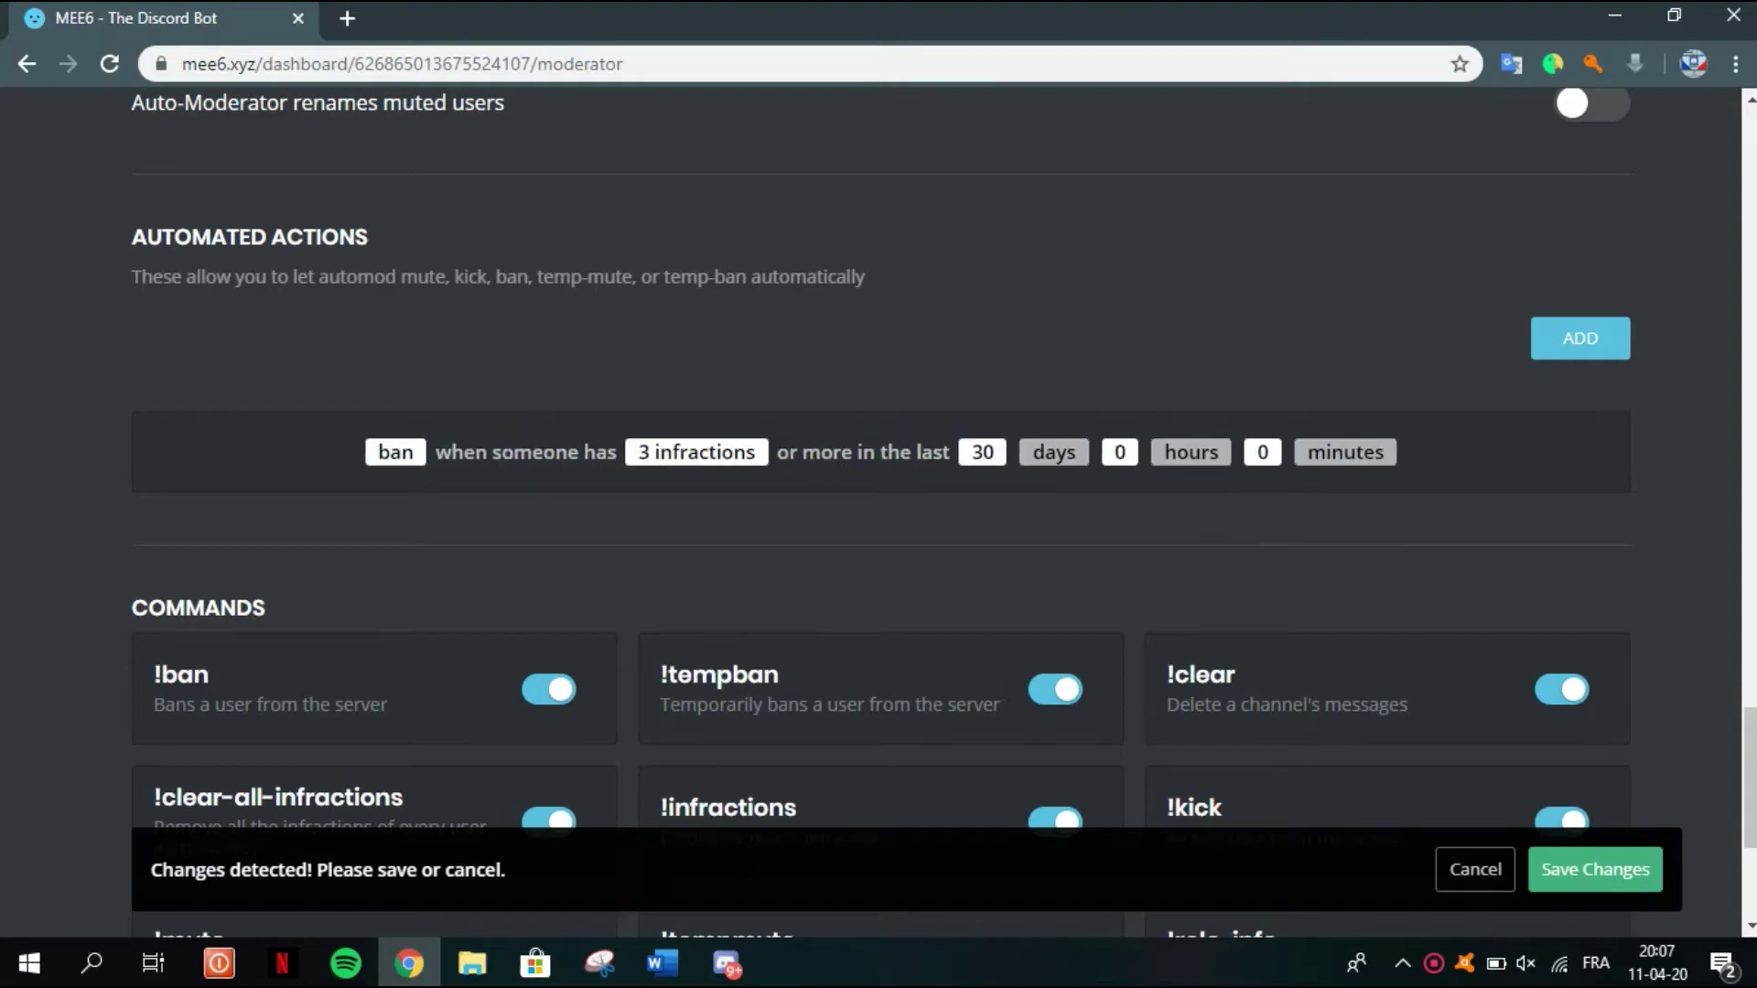
Set the hours part of the automated action's period to 23
mouse_move(1611, 430)
click(1120, 452)
scroll(1121, 540, down, 5)
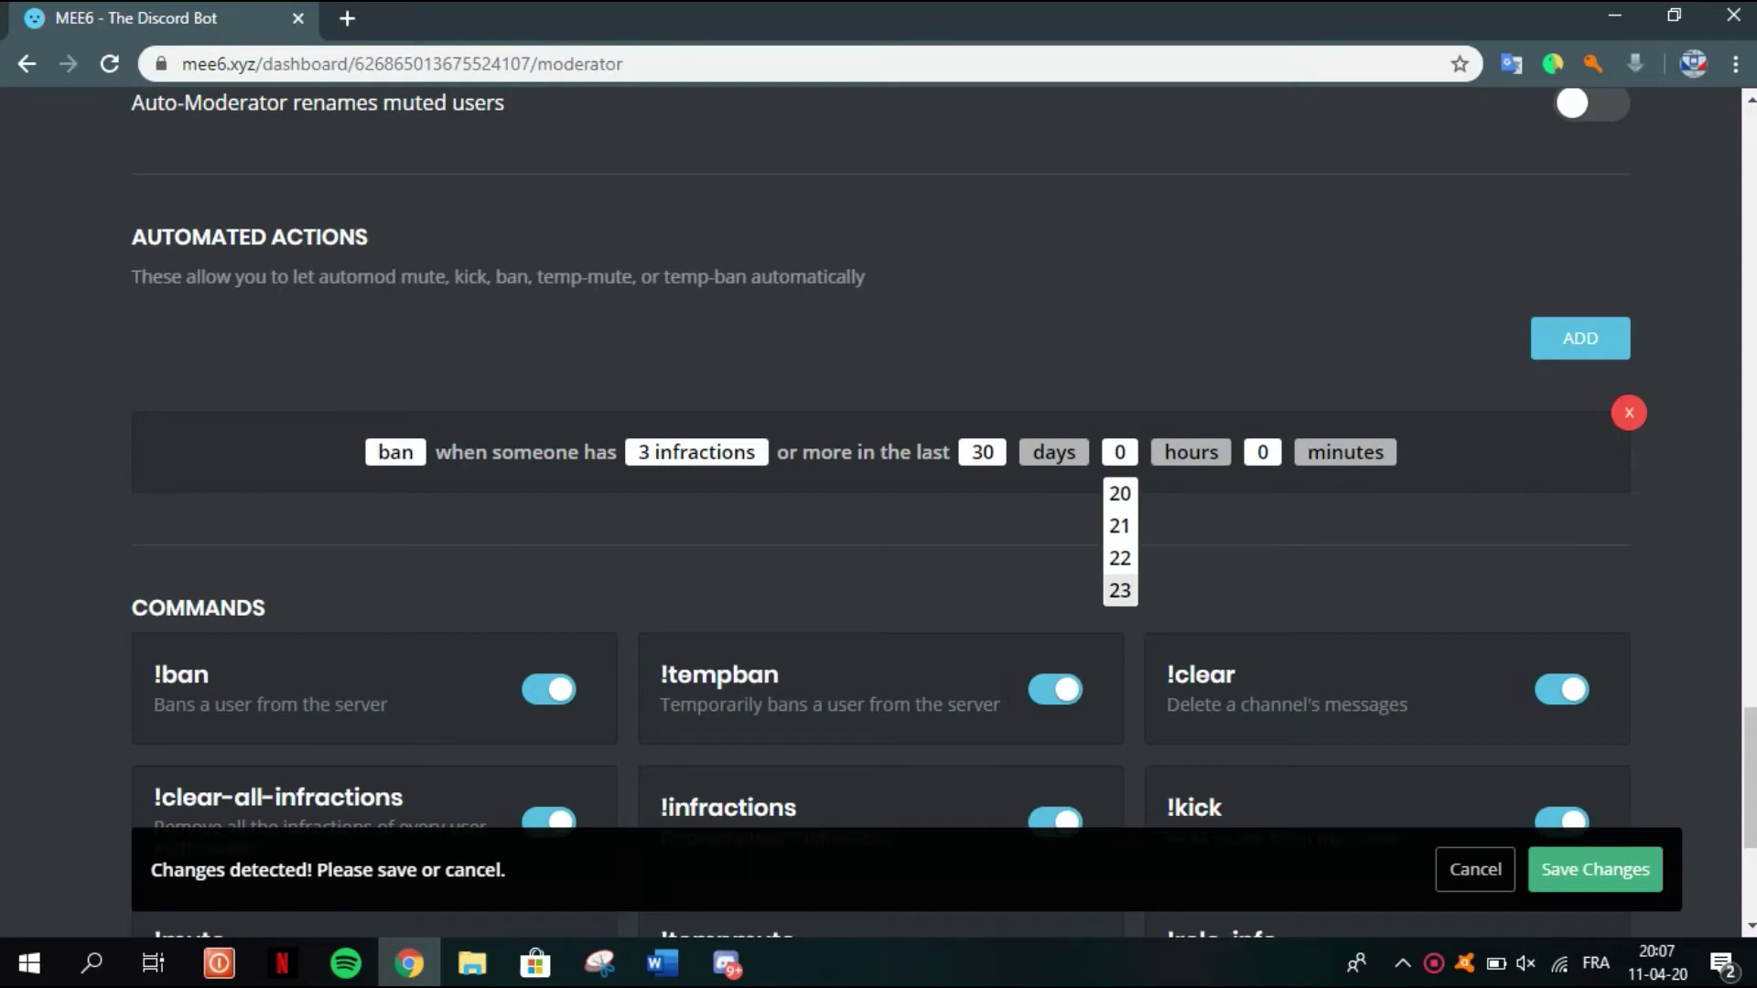
click(1120, 590)
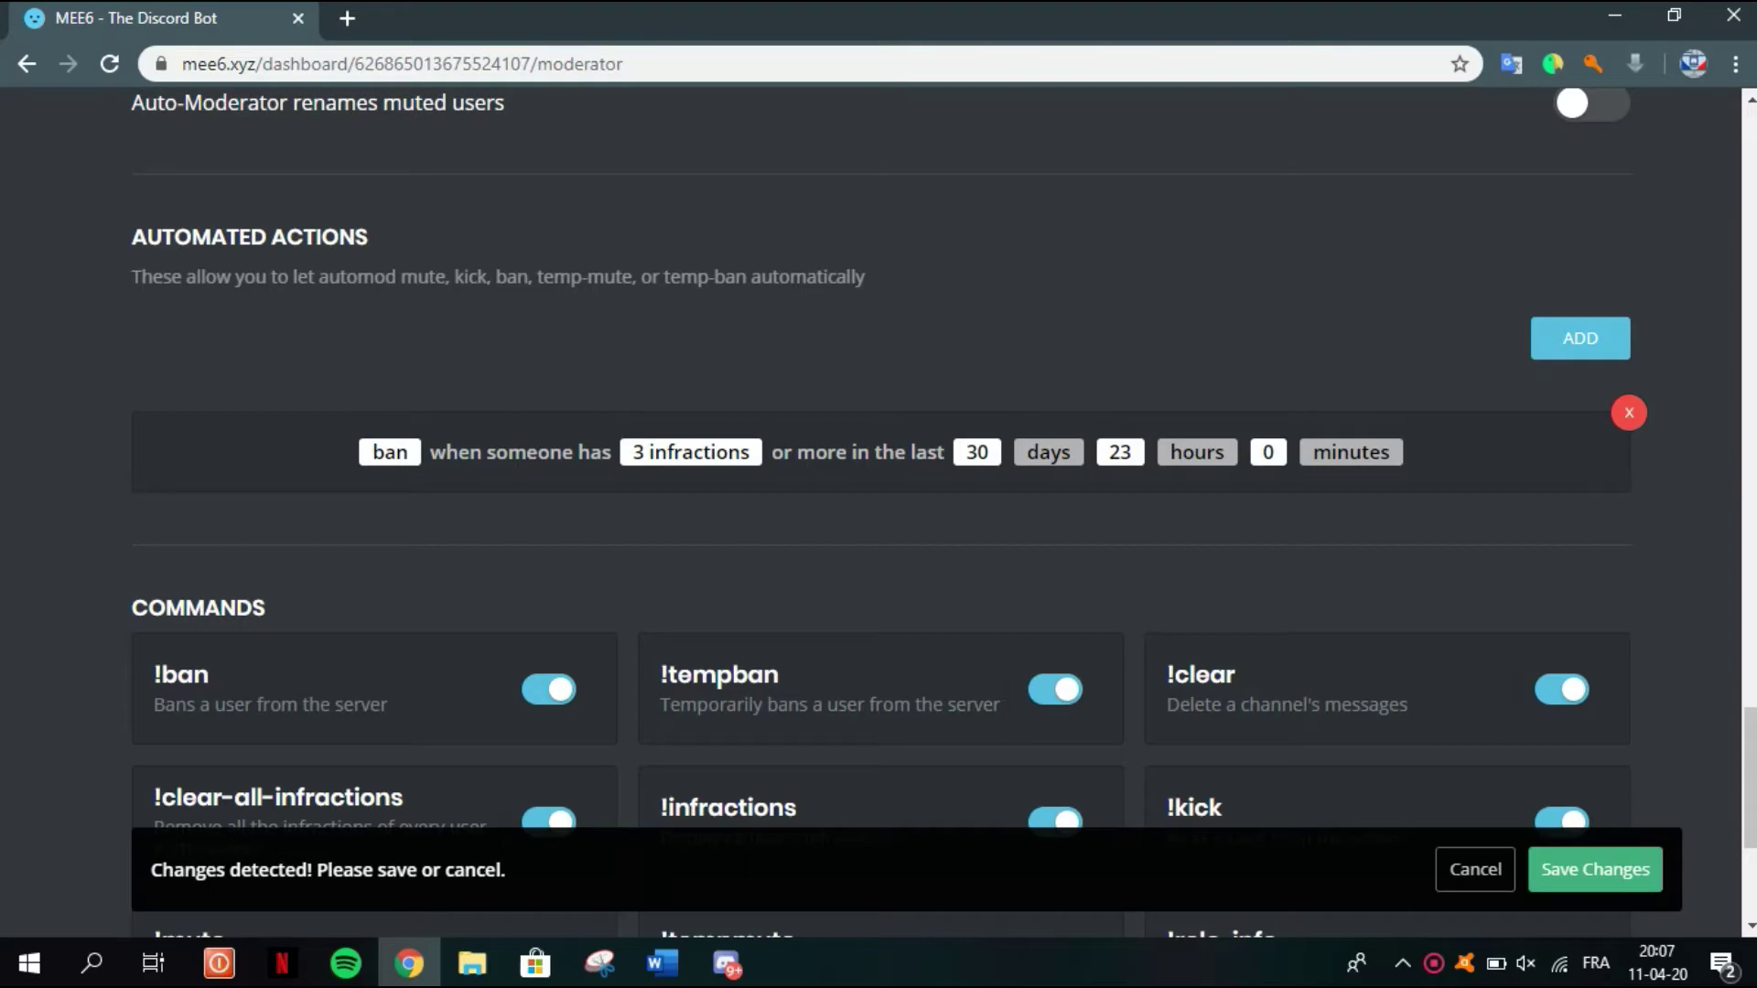
Browse the minutes choices for the automated action's period and close the list without picking one
click(1269, 452)
scroll(1269, 537, down, 15)
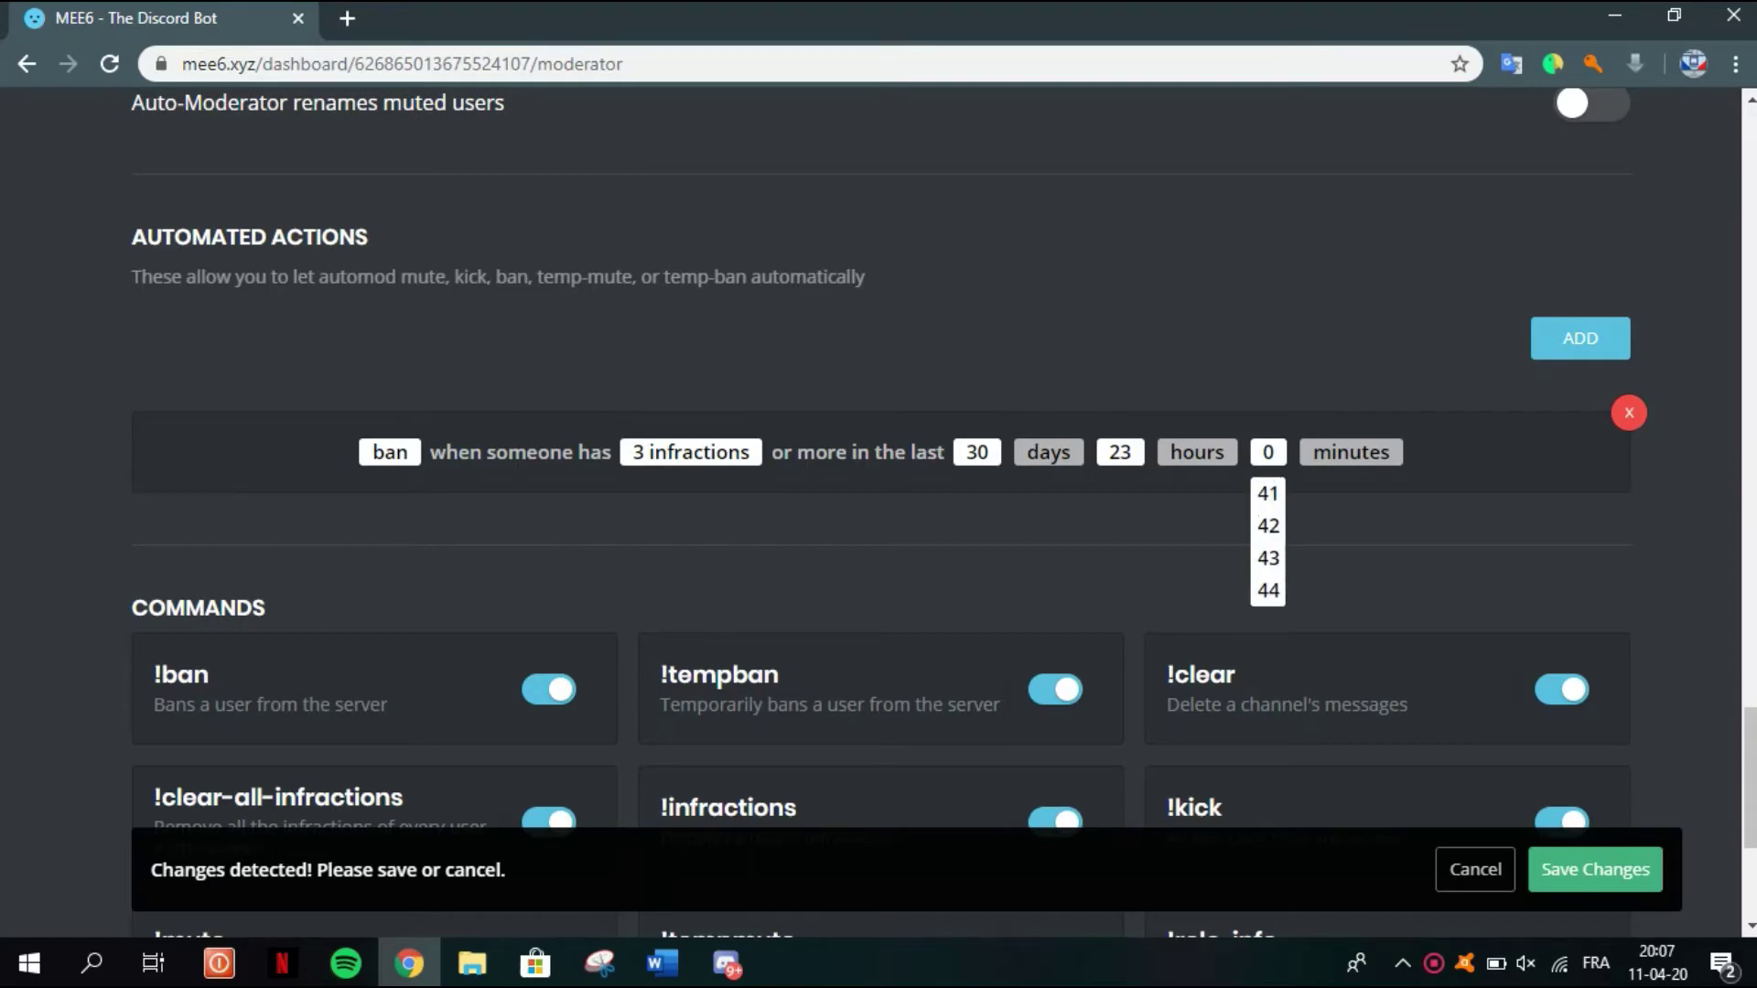
scroll(1268, 537, down, 3)
scroll(1269, 537, up, 7)
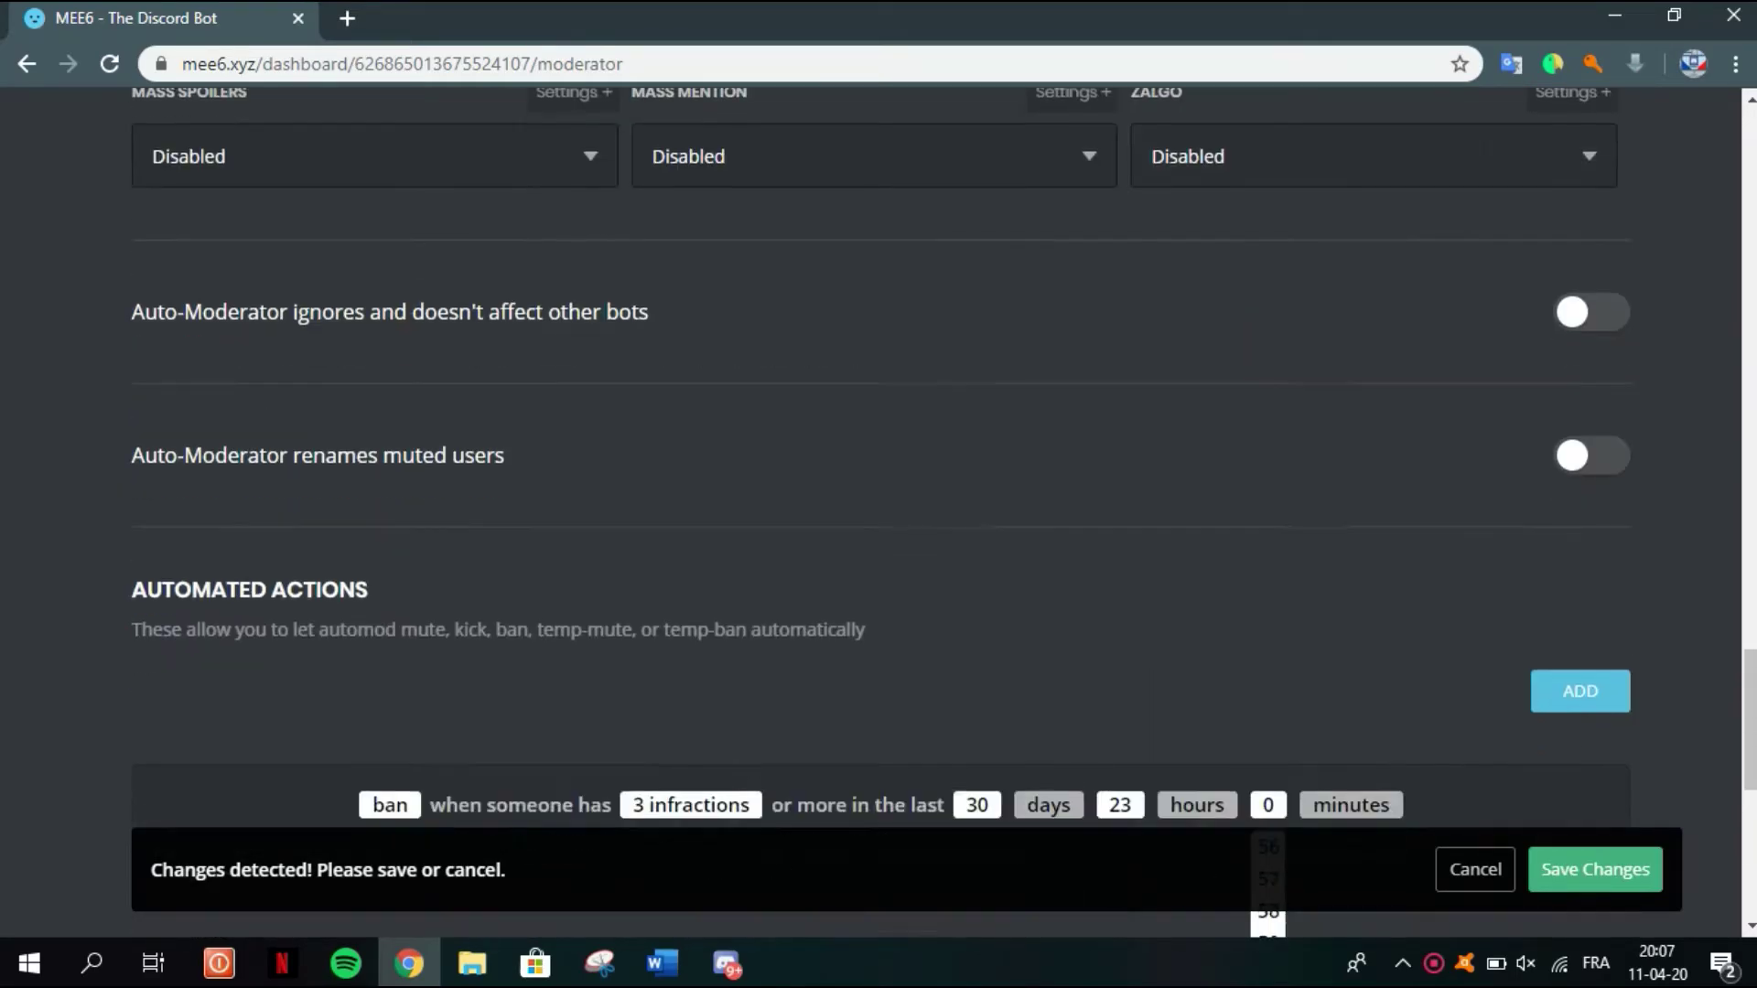
scroll(1269, 536, down, 4)
click(1268, 452)
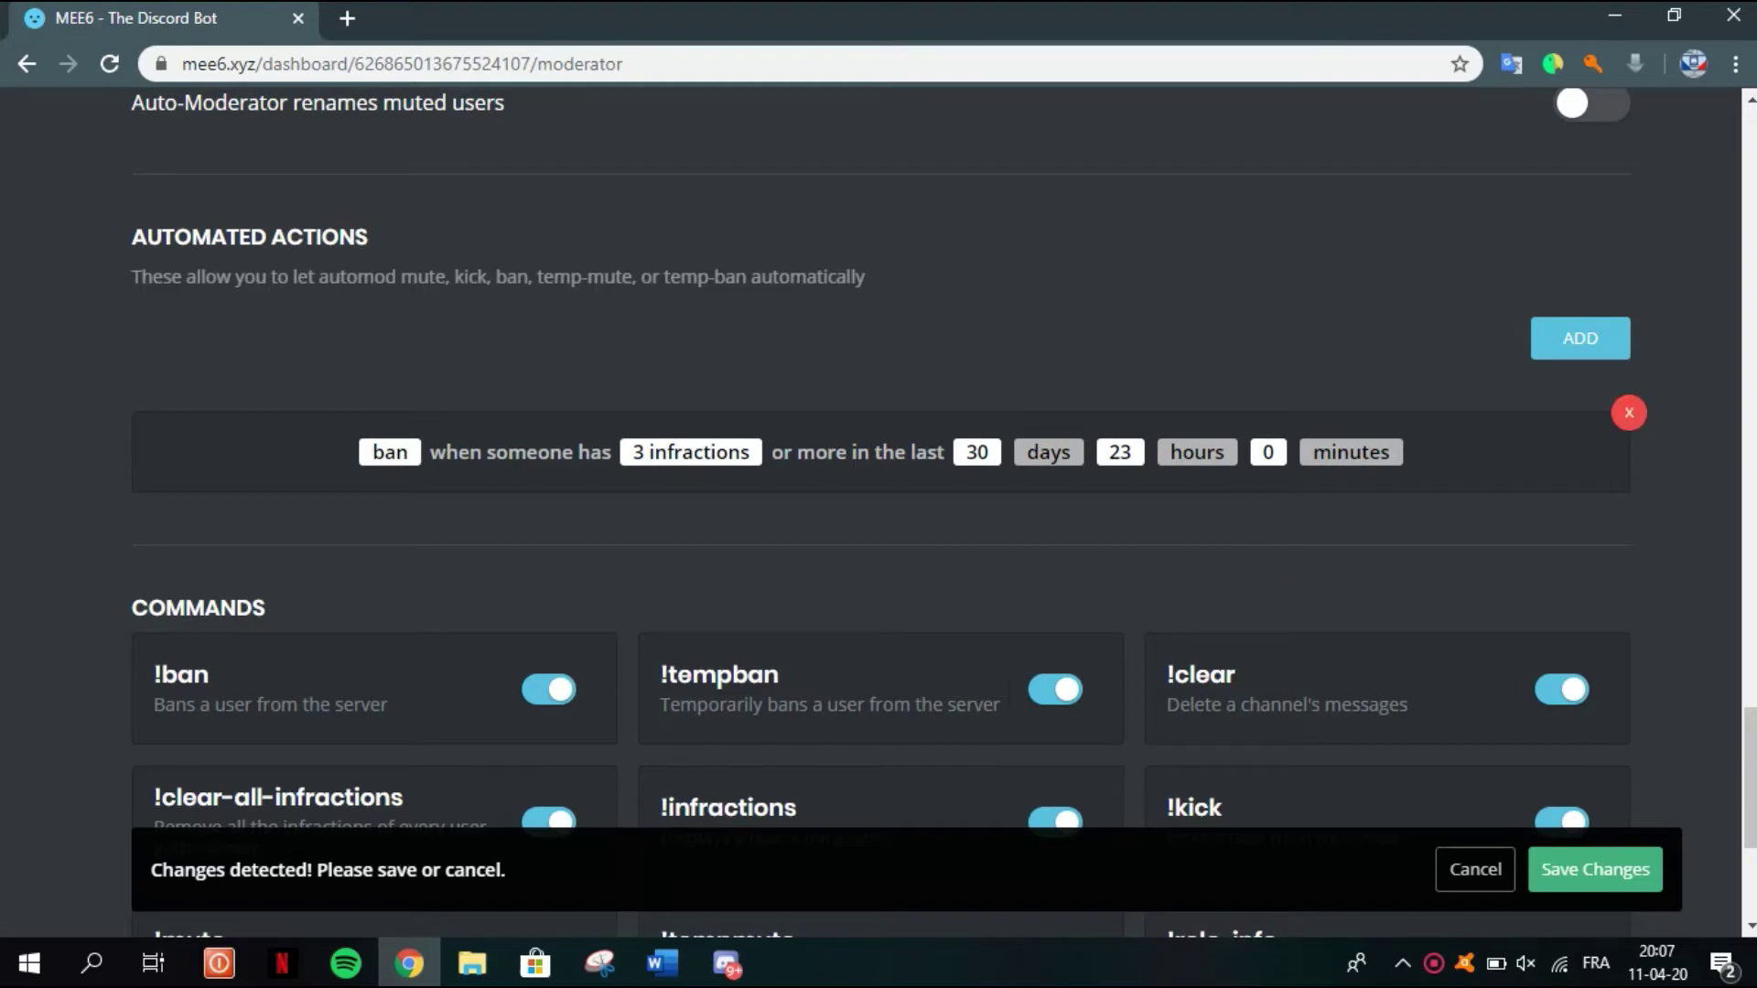
Set the days part of the automated action's period to 0
click(978, 452)
click(978, 452)
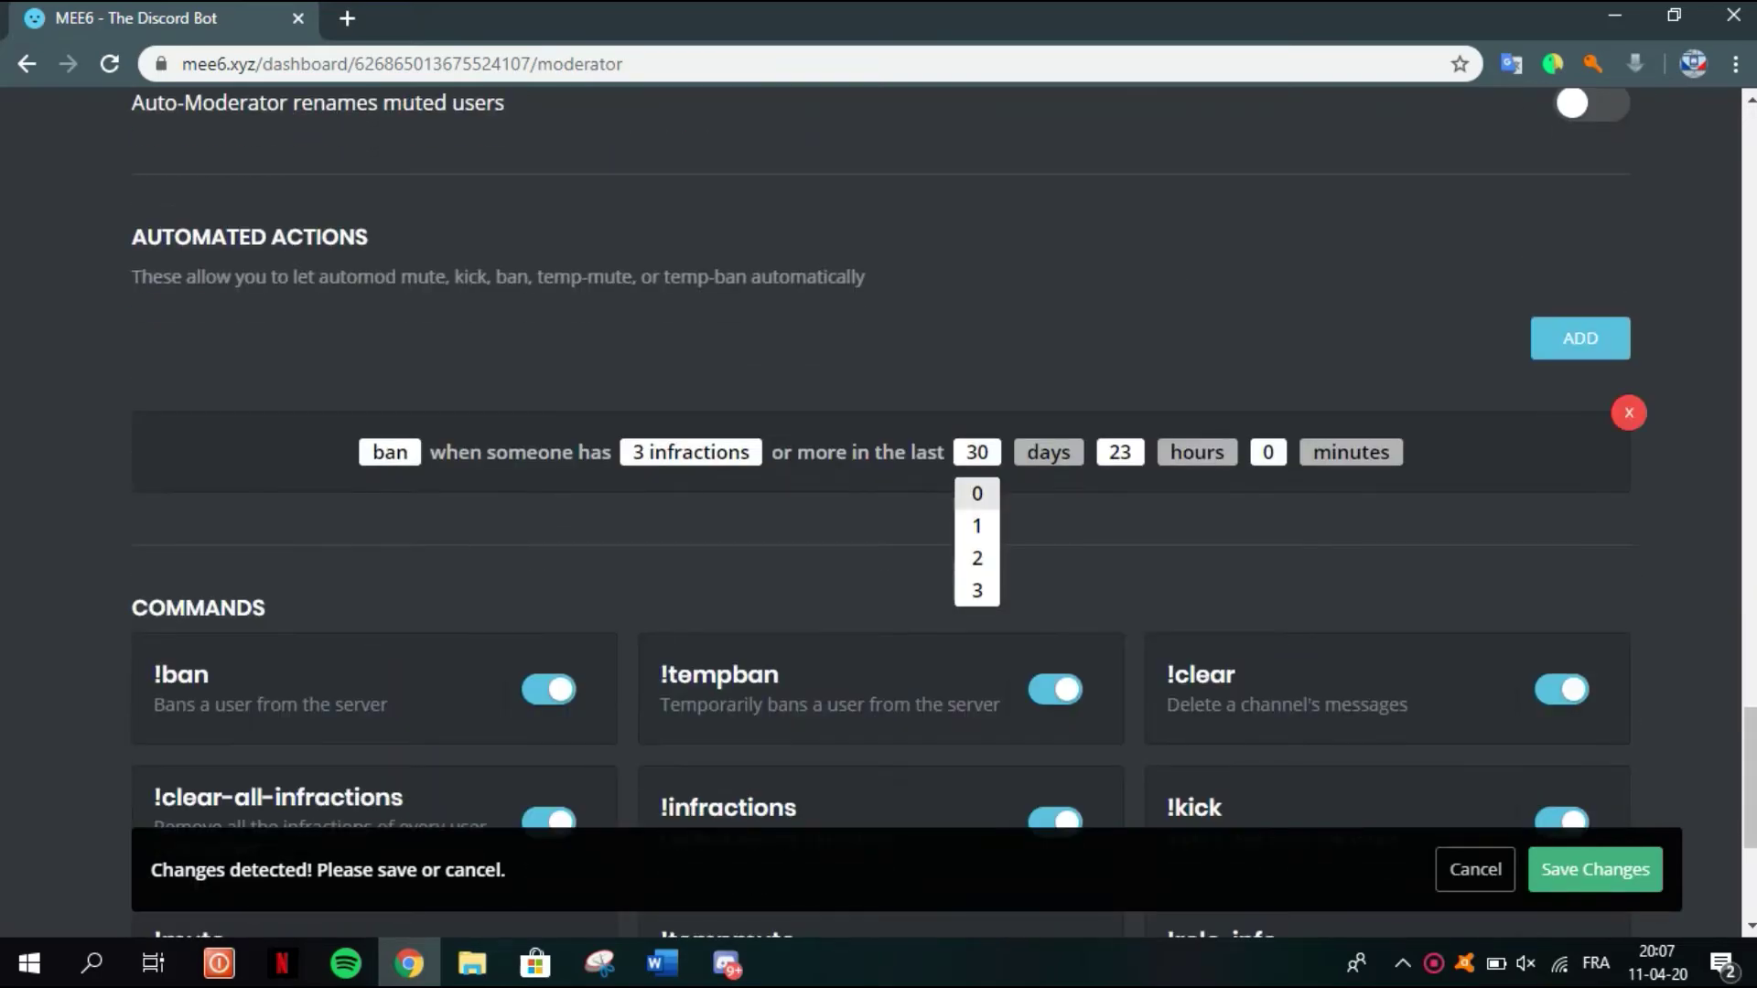
key(Return)
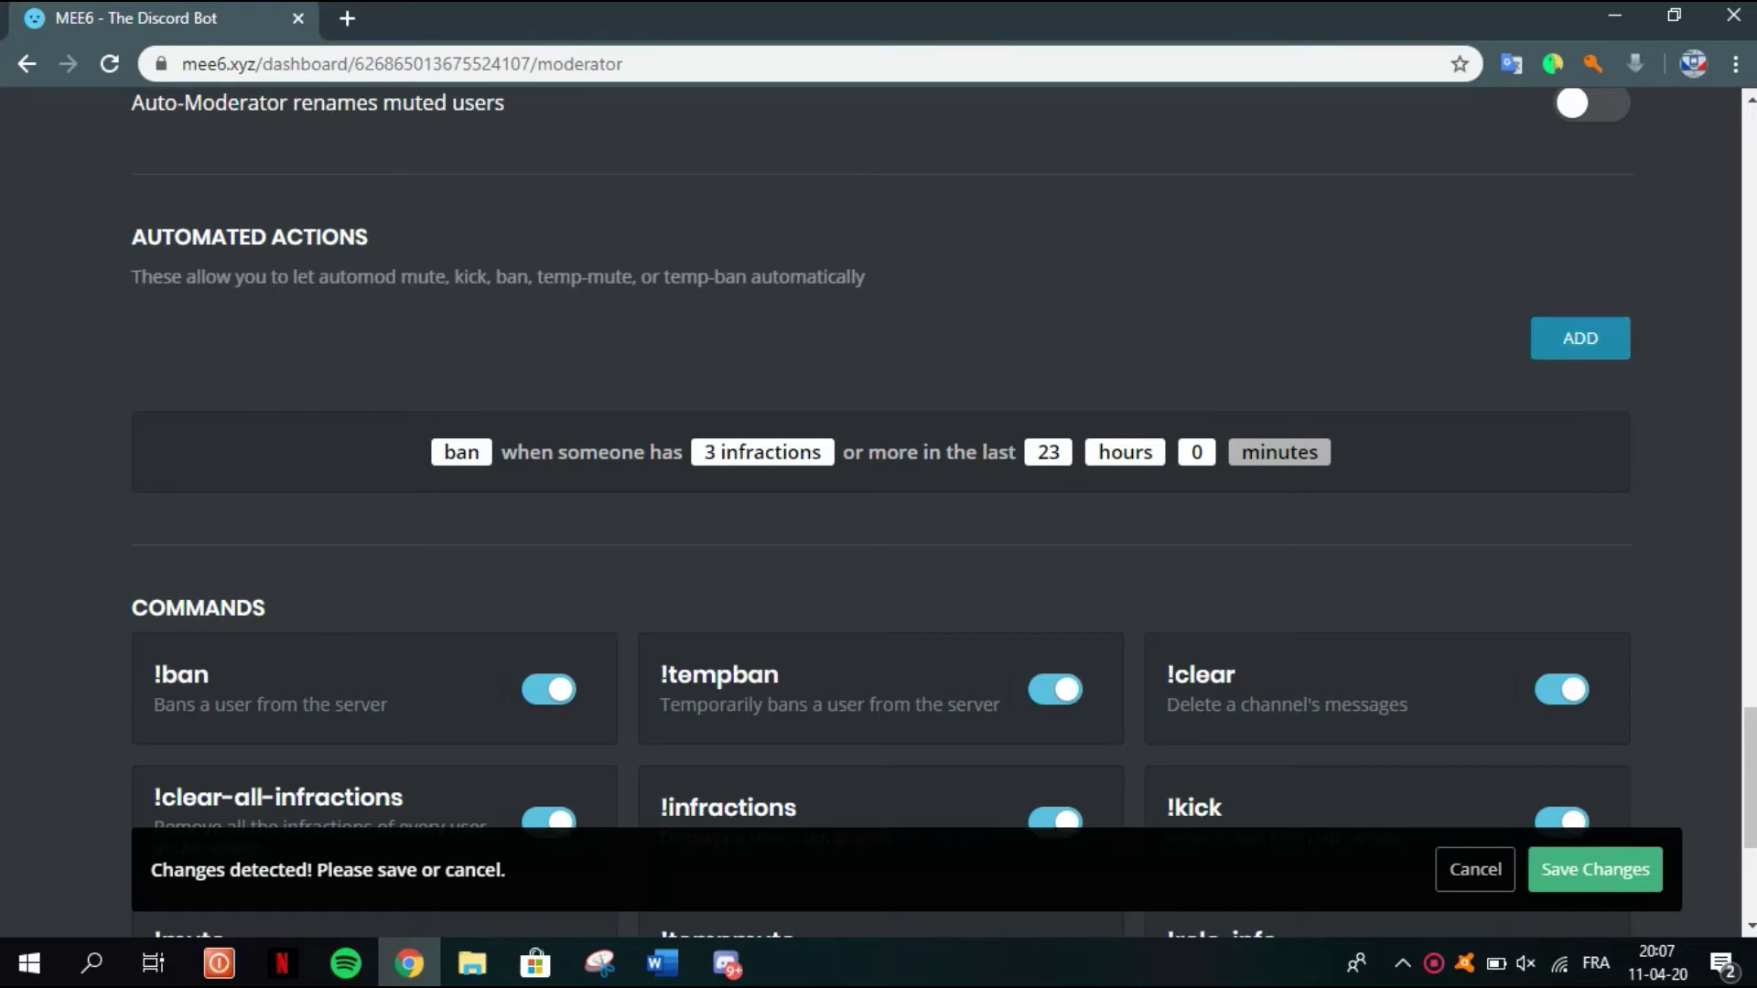
Add a second automated action, then remove it along with the ban action
click(1580, 337)
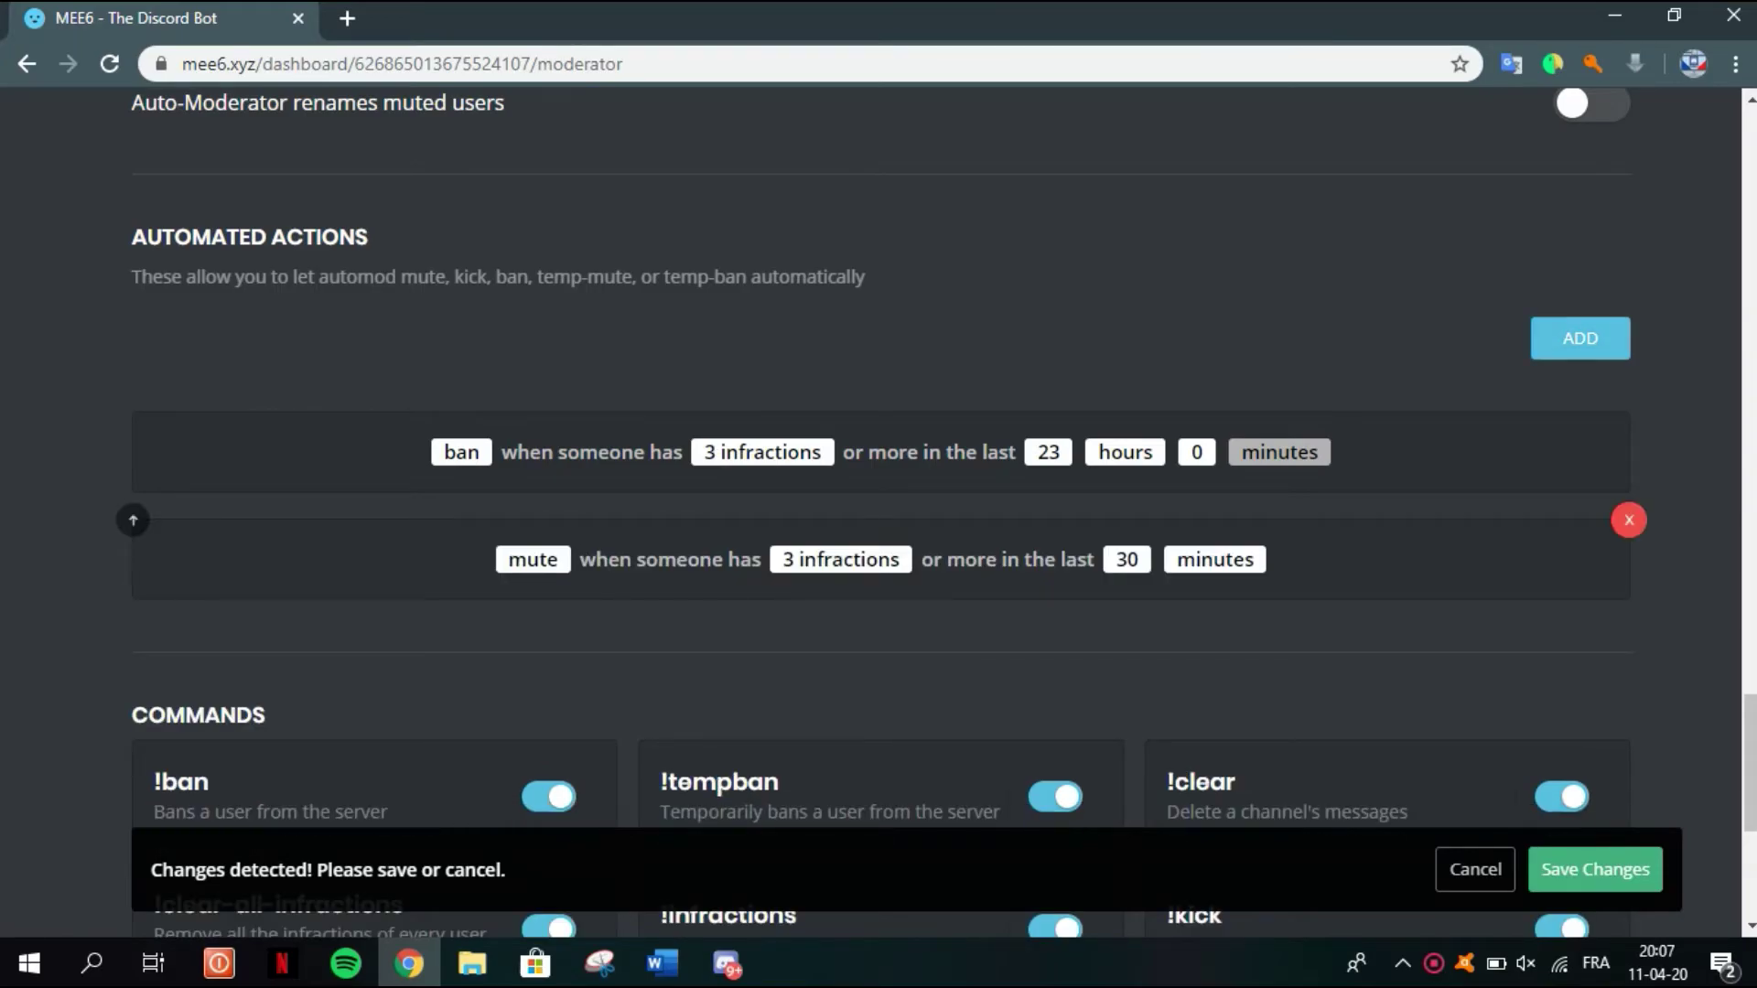
click(1629, 520)
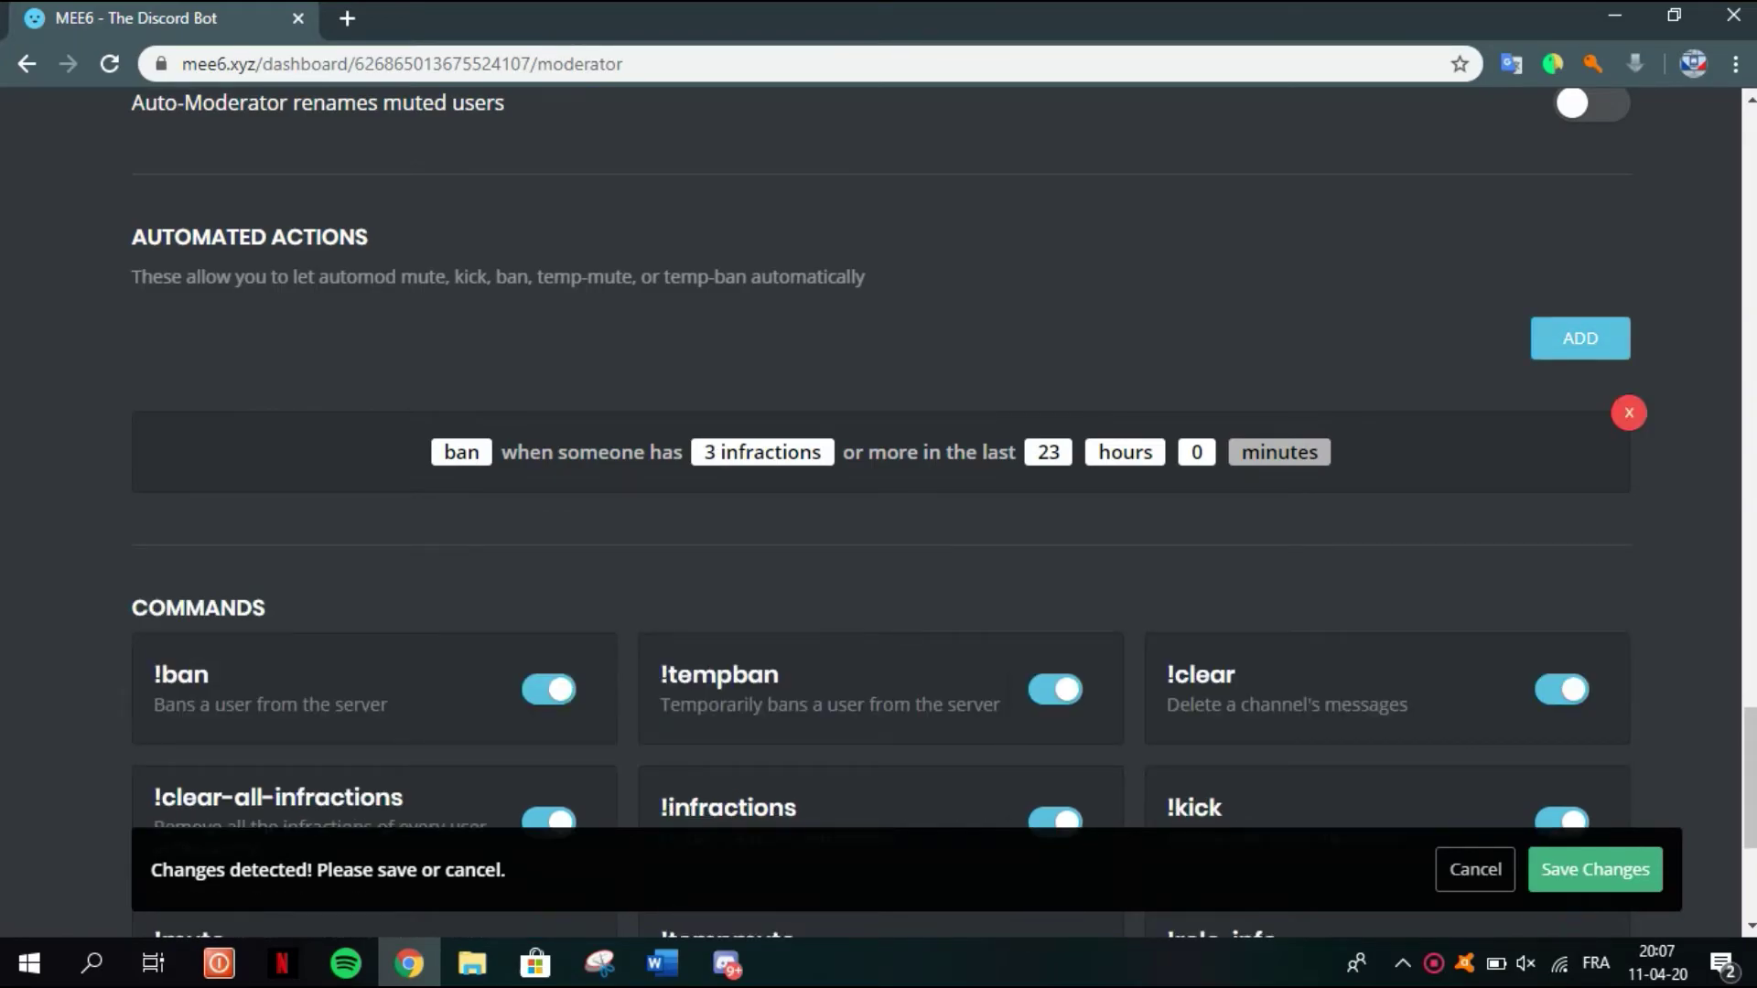
click(1629, 413)
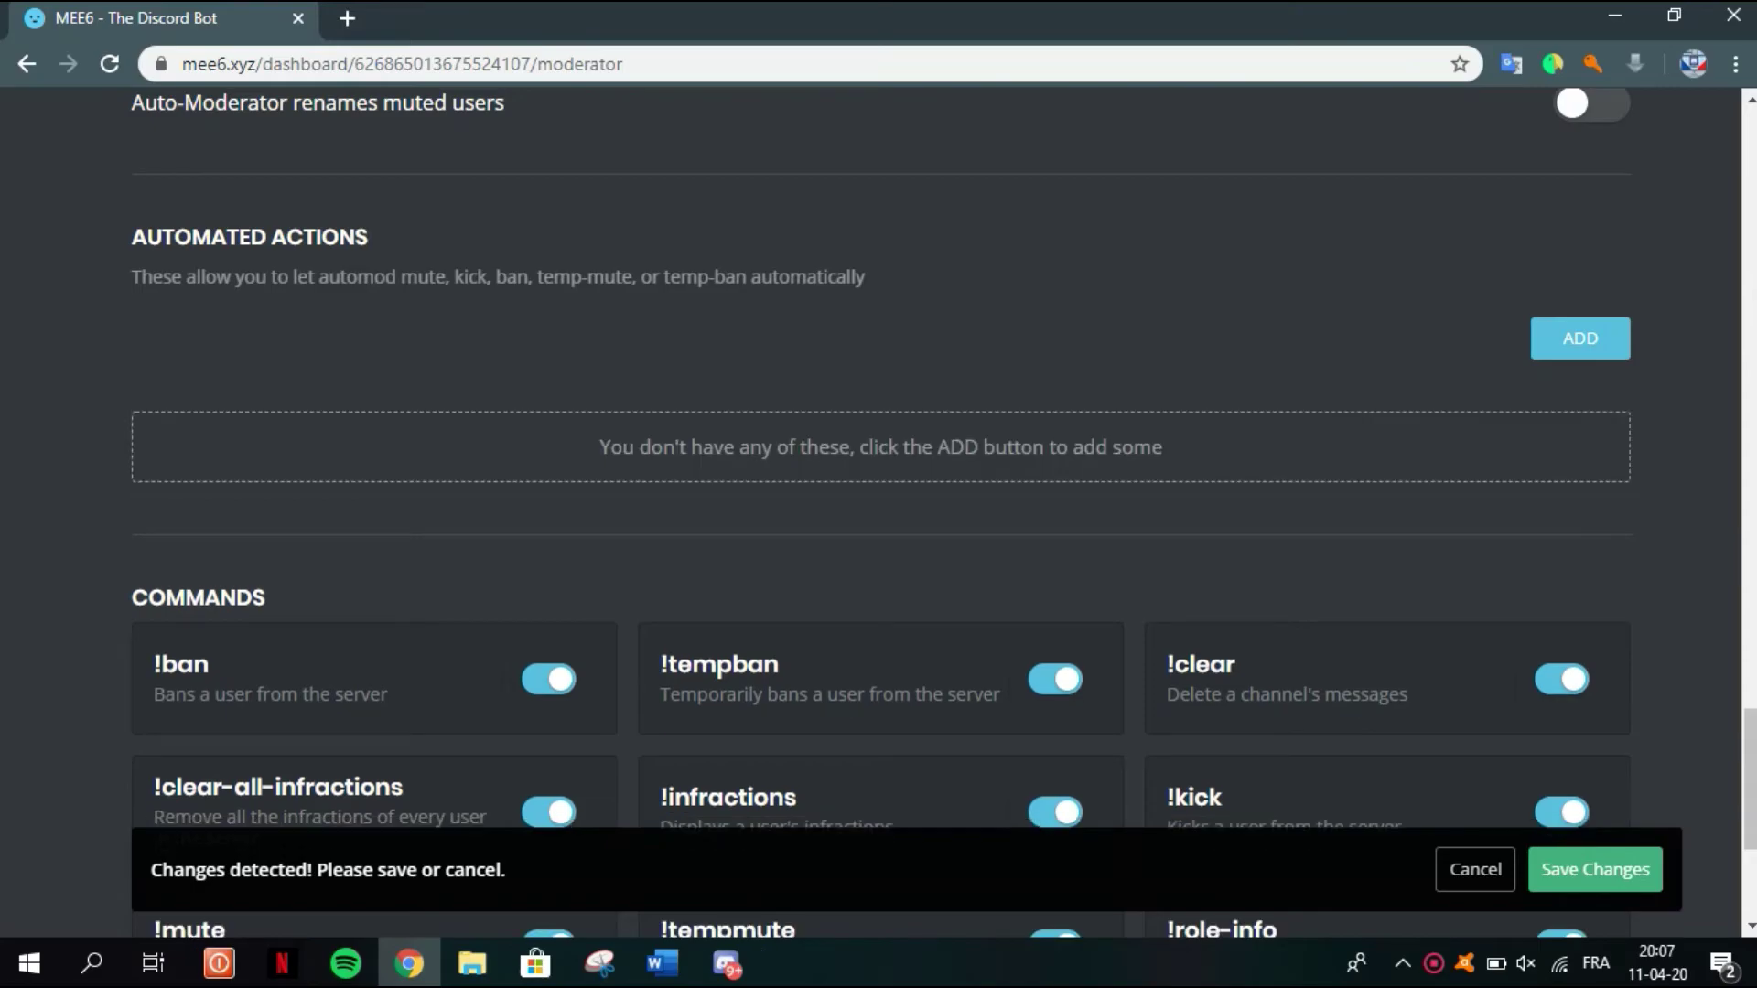
Review the list of moderator commands and discard the unsaved changes to the automated actions
scroll(878, 513, down, 3)
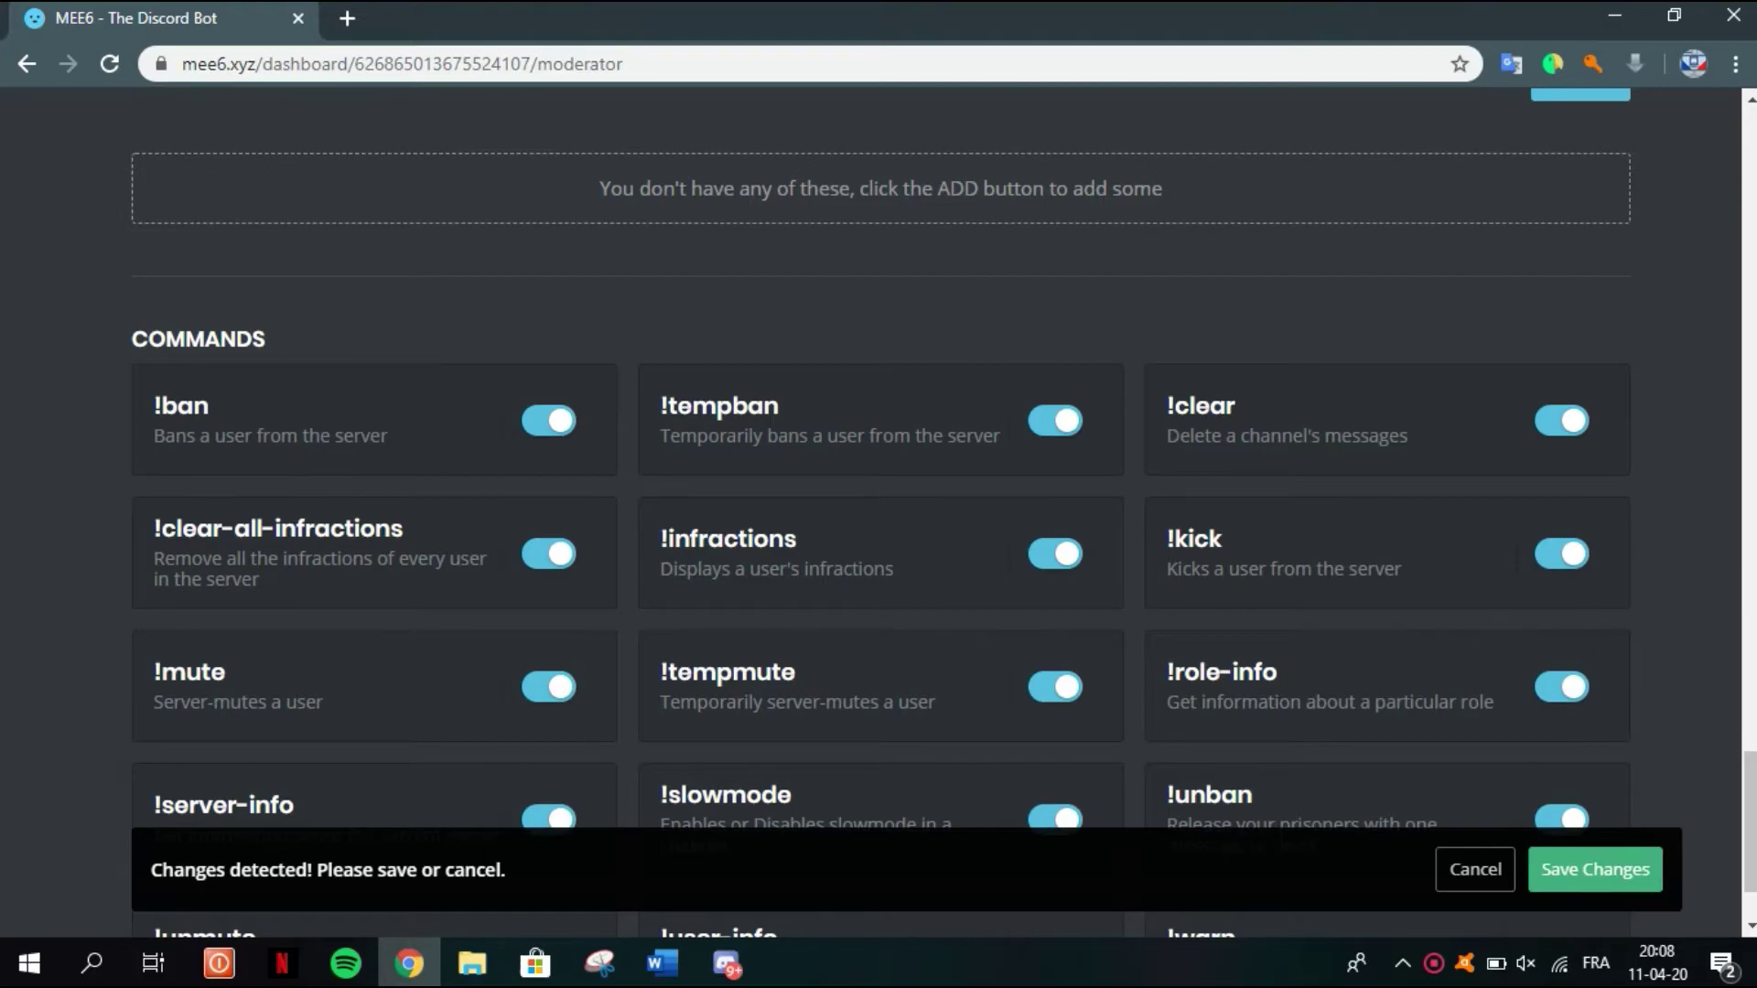
scroll(879, 513, down, 2)
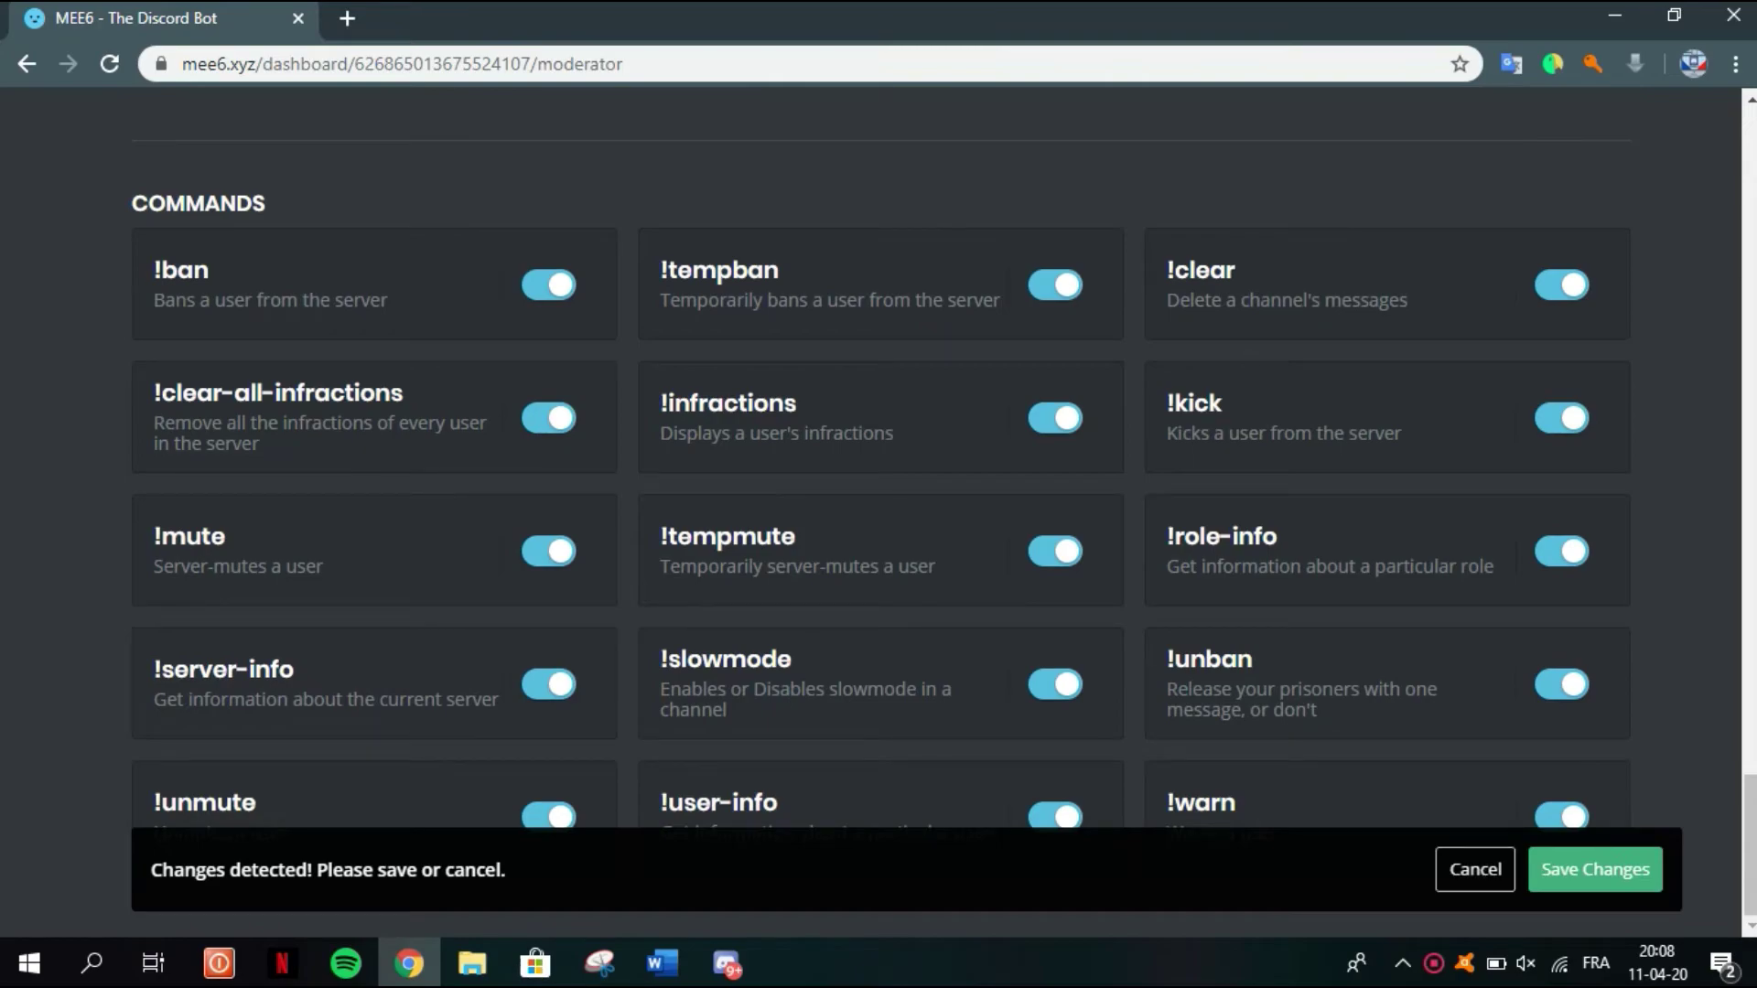
click(1475, 870)
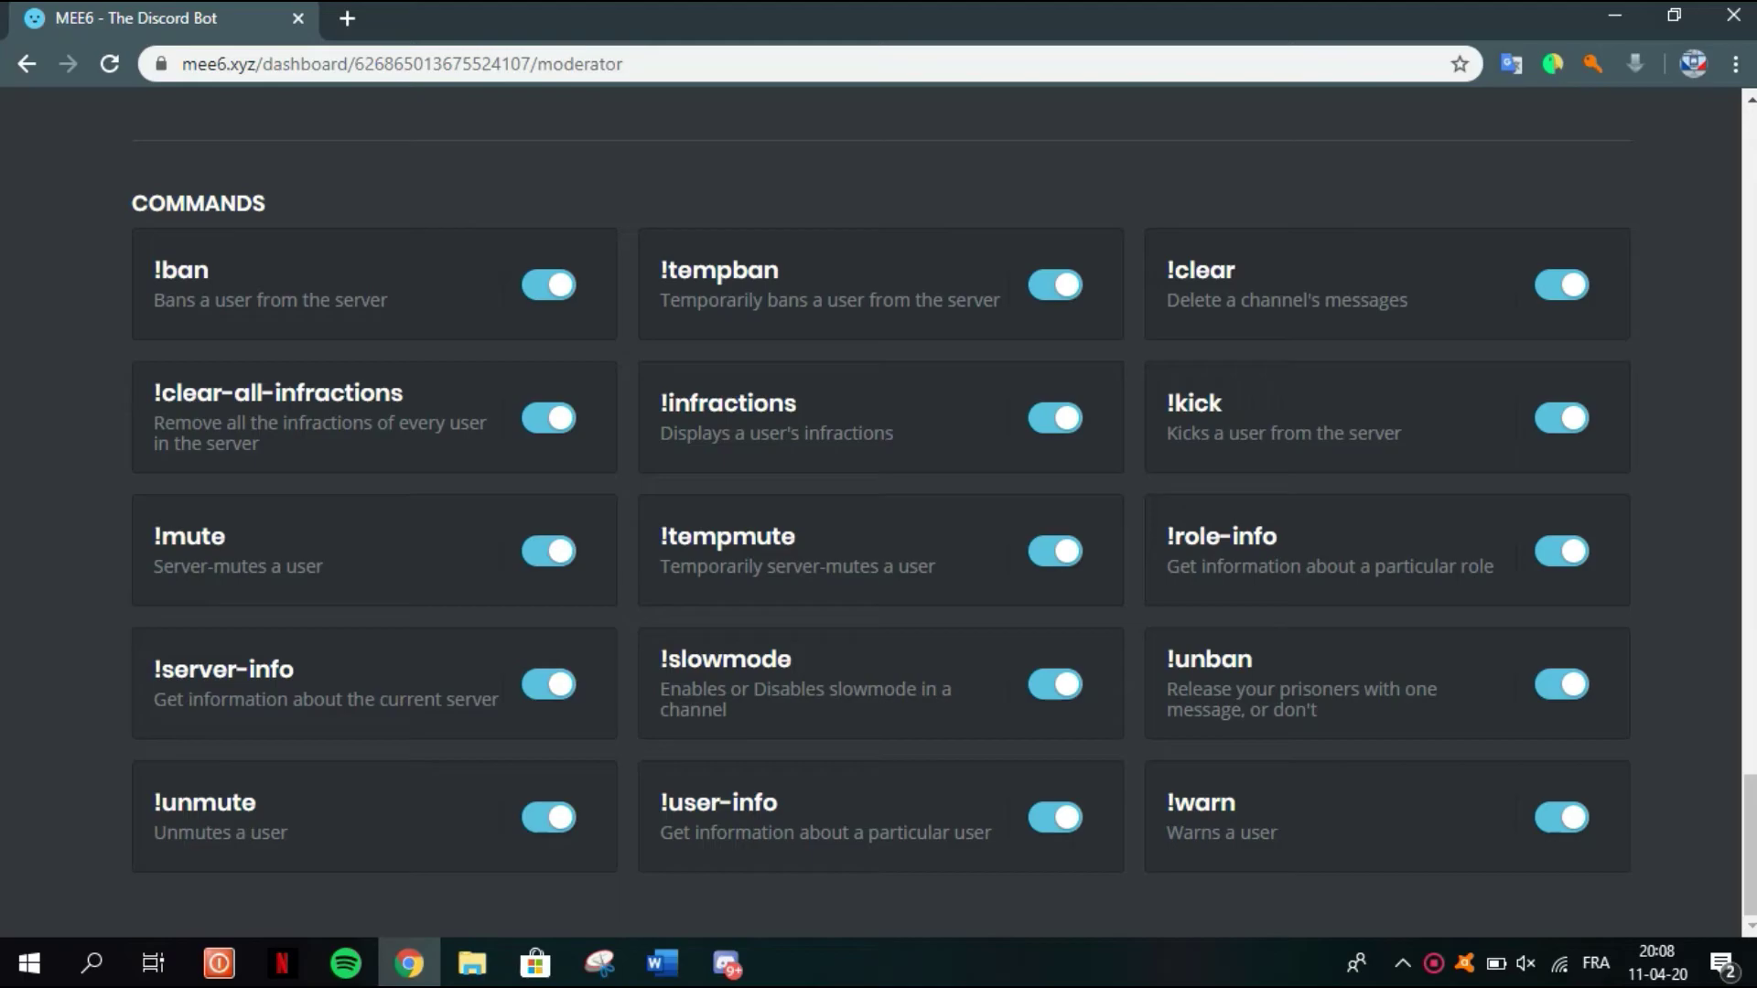
Return to the server's plugin overview and enable the Timers plugin
scroll(879, 512, up, 20)
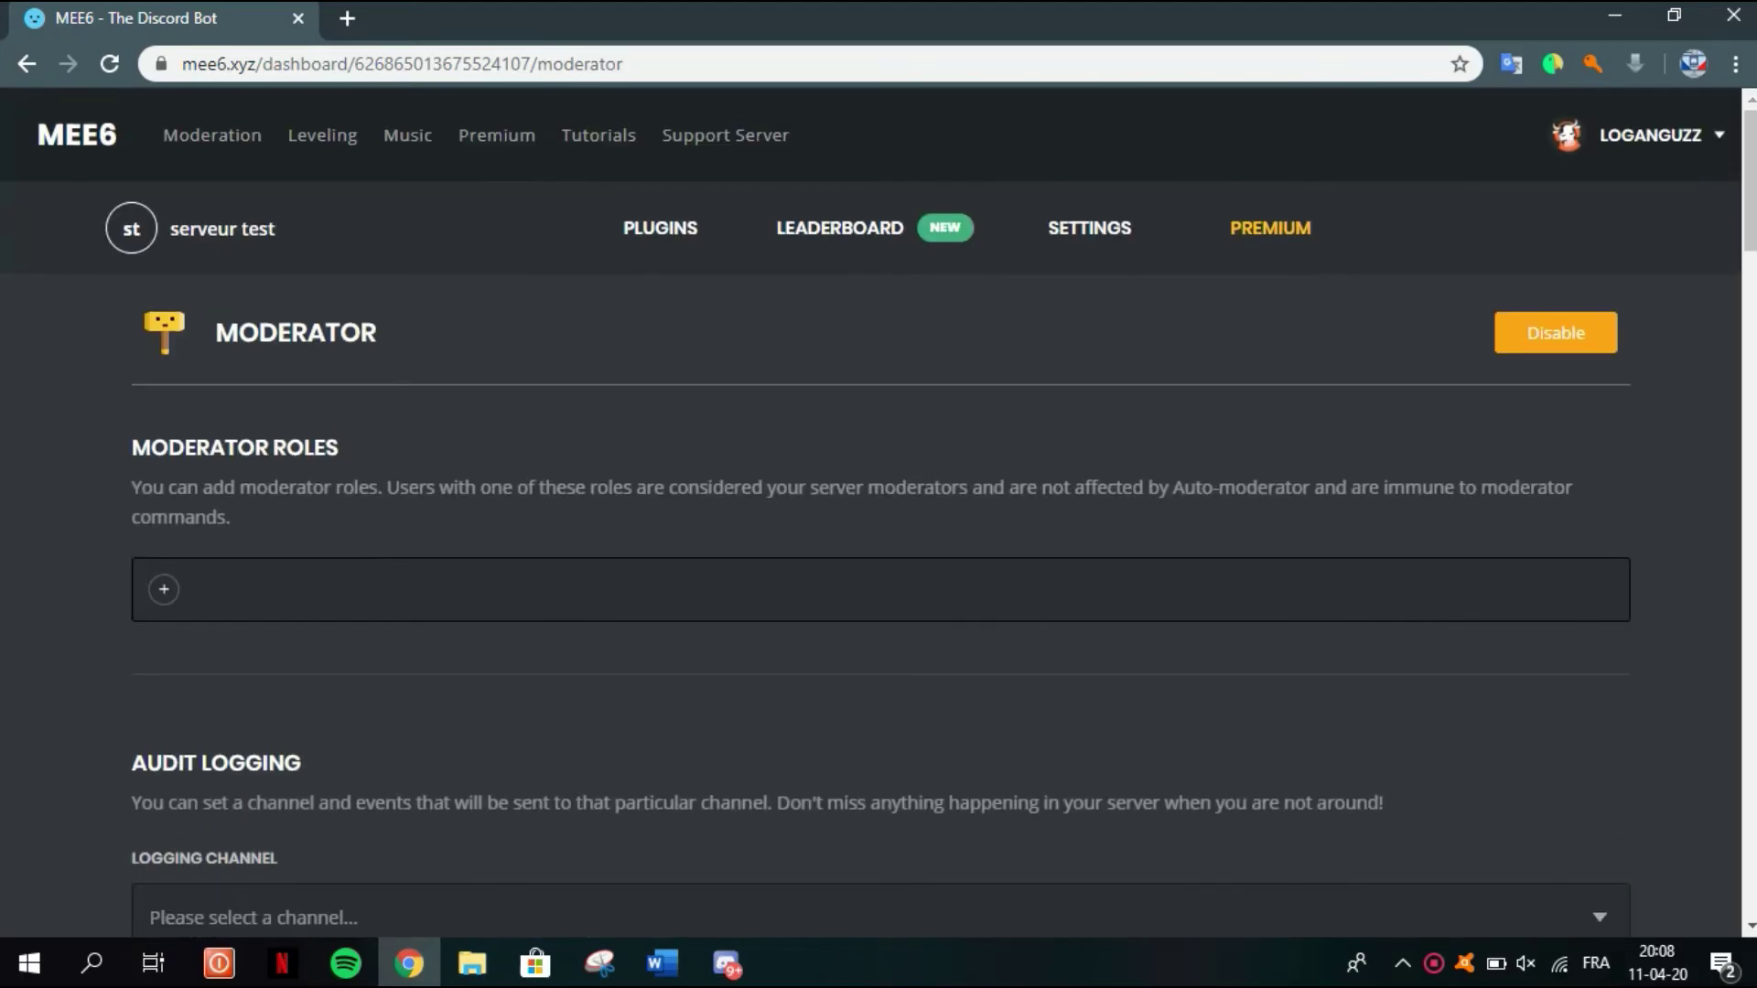
click(660, 222)
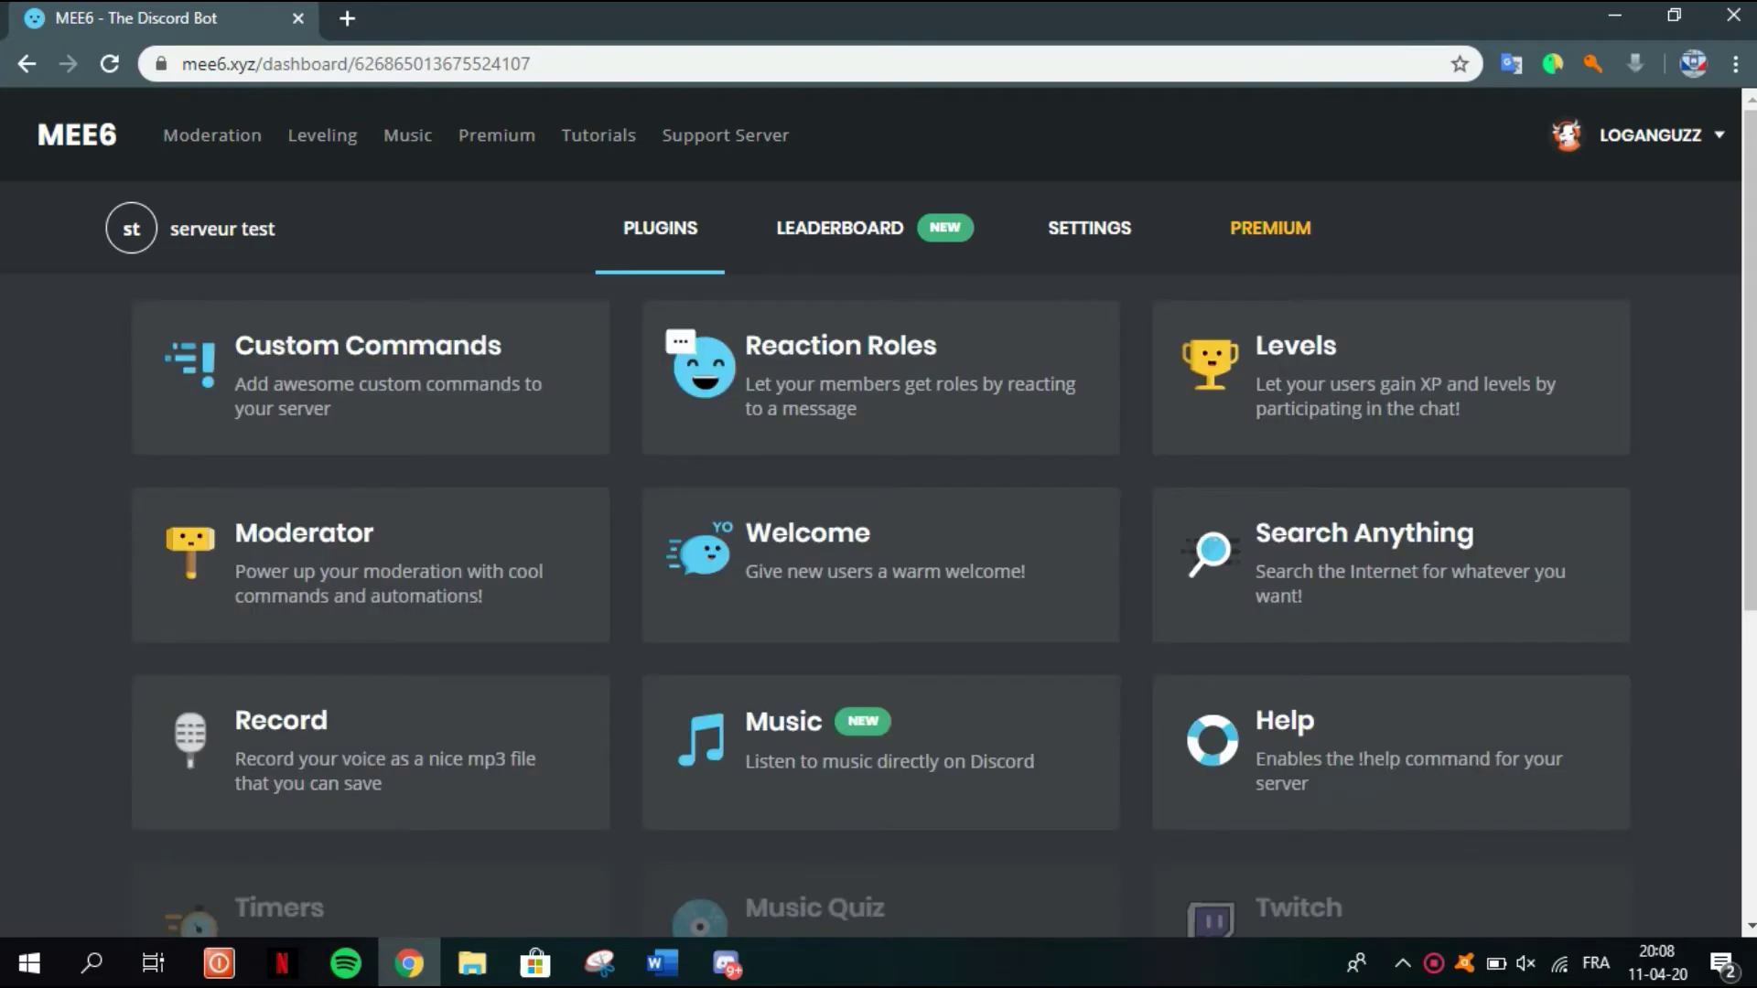
scroll(878, 513, down, 6)
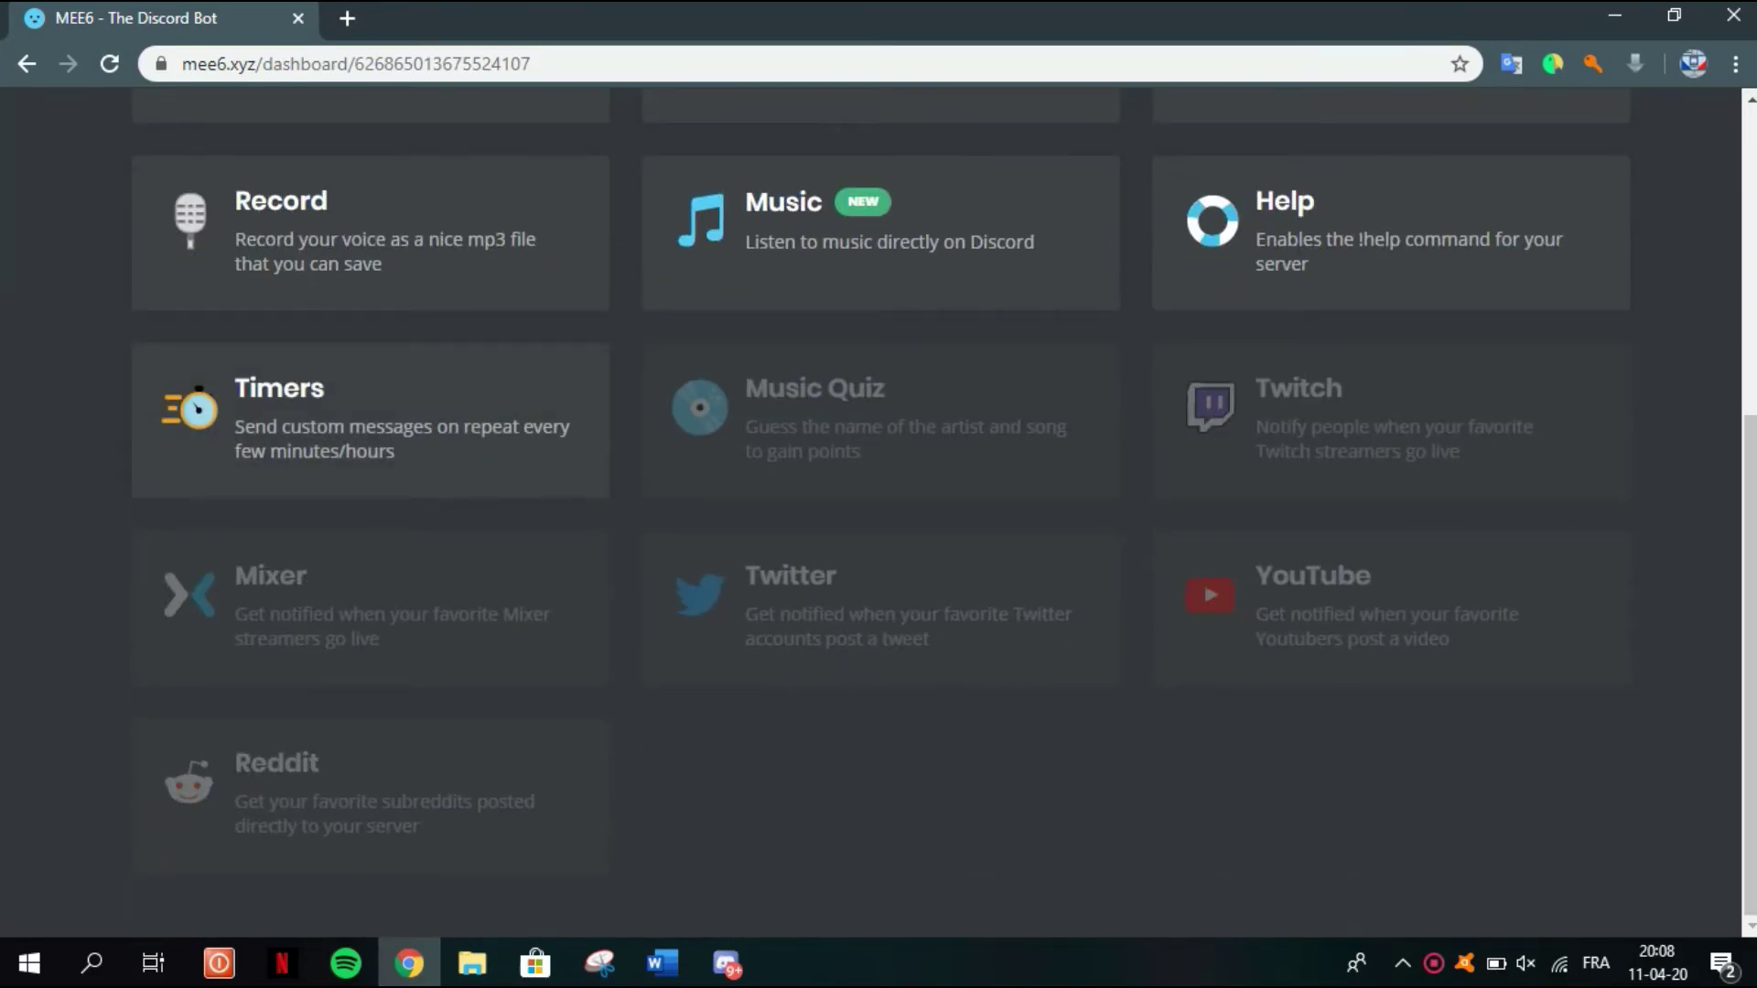
click(371, 421)
click(1178, 556)
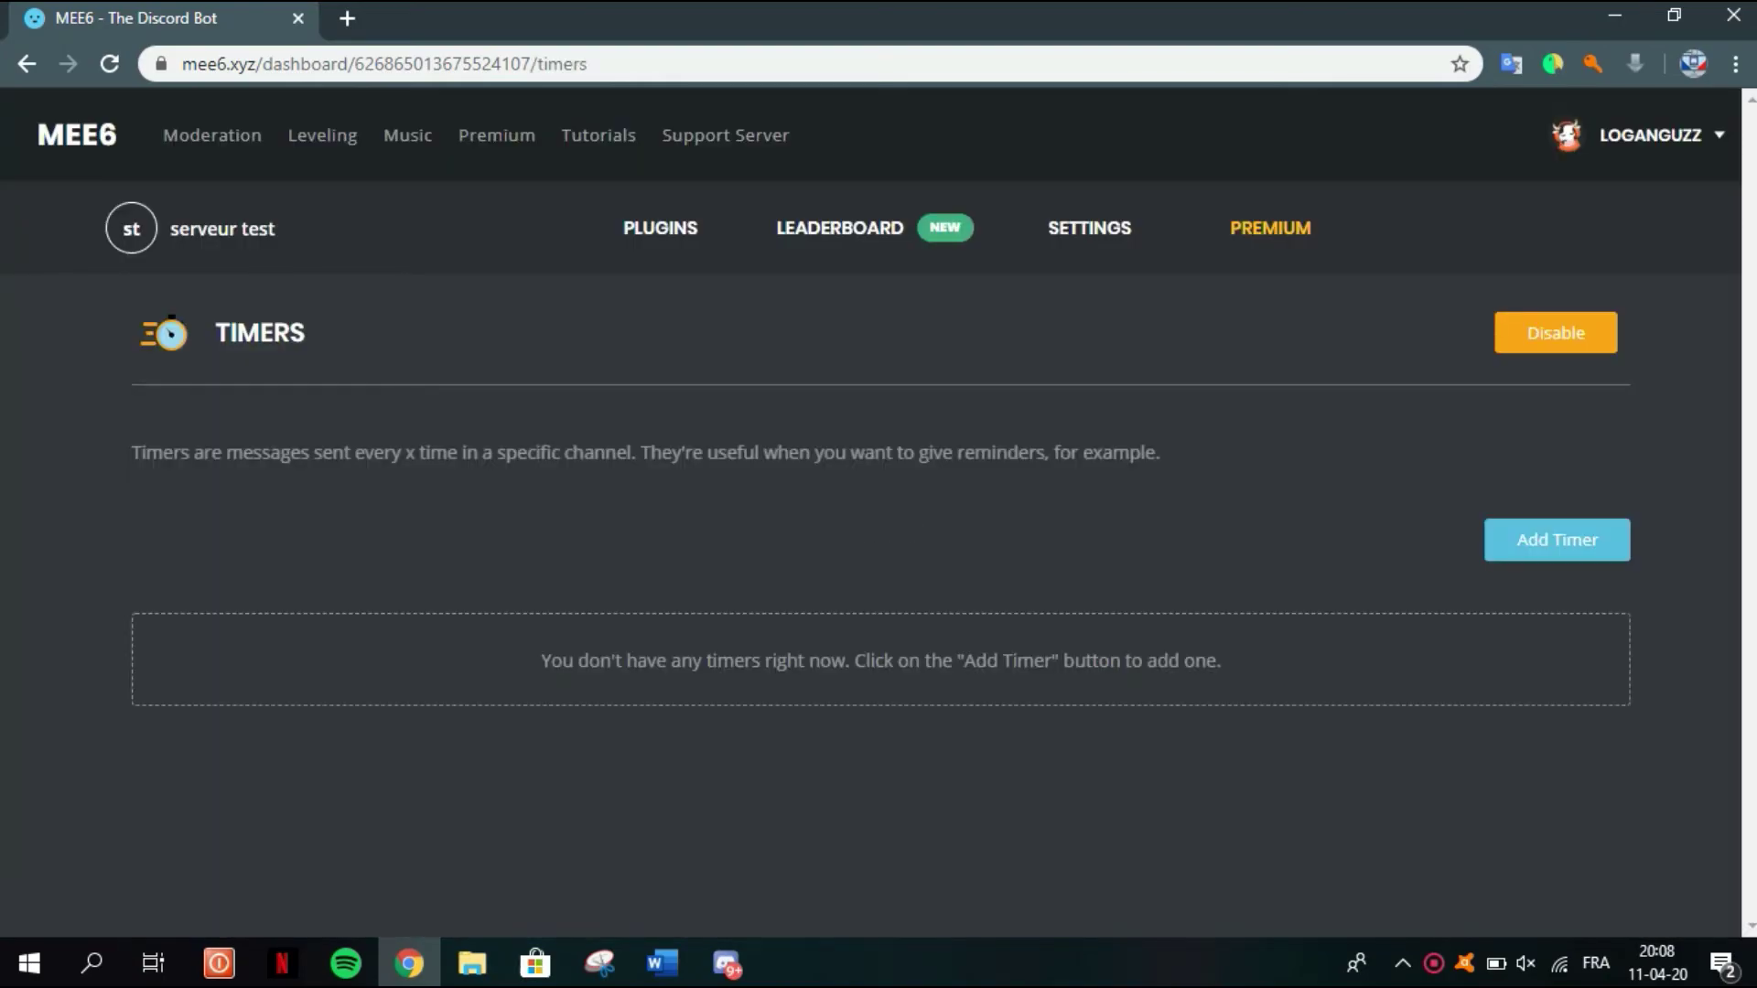
Open the form for adding a timer, view the message's emoji picker and close it without inserting an emoji
click(1557, 540)
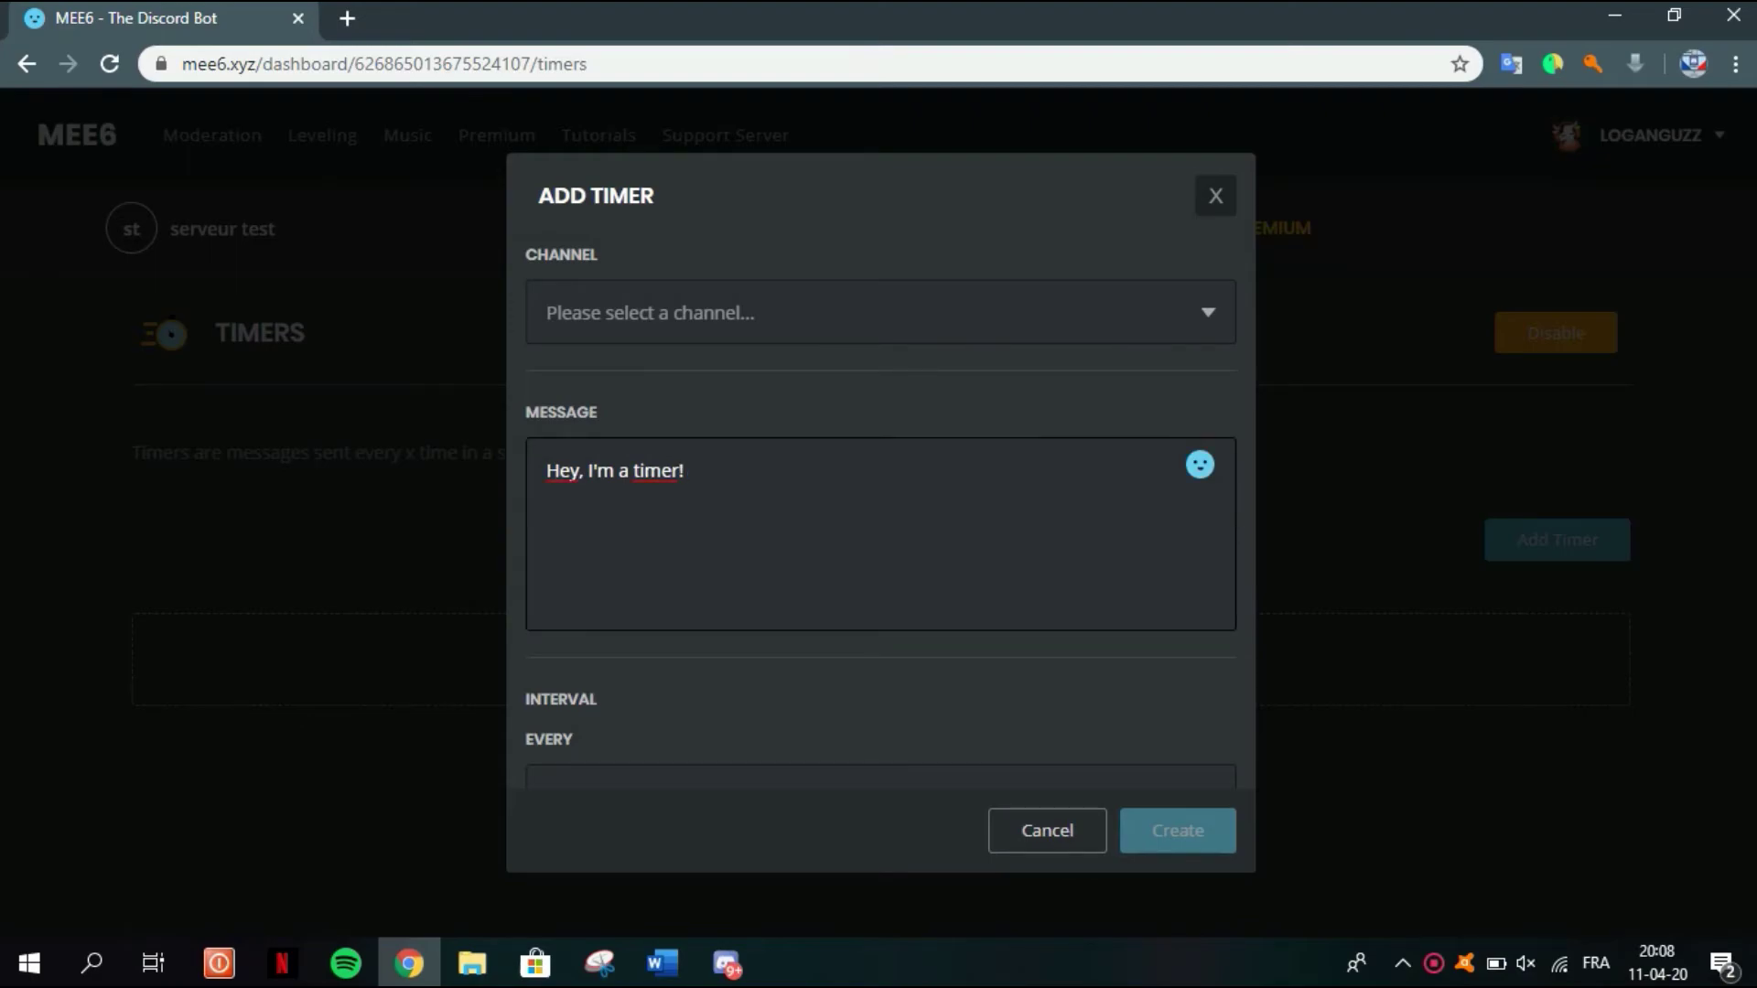
click(1198, 466)
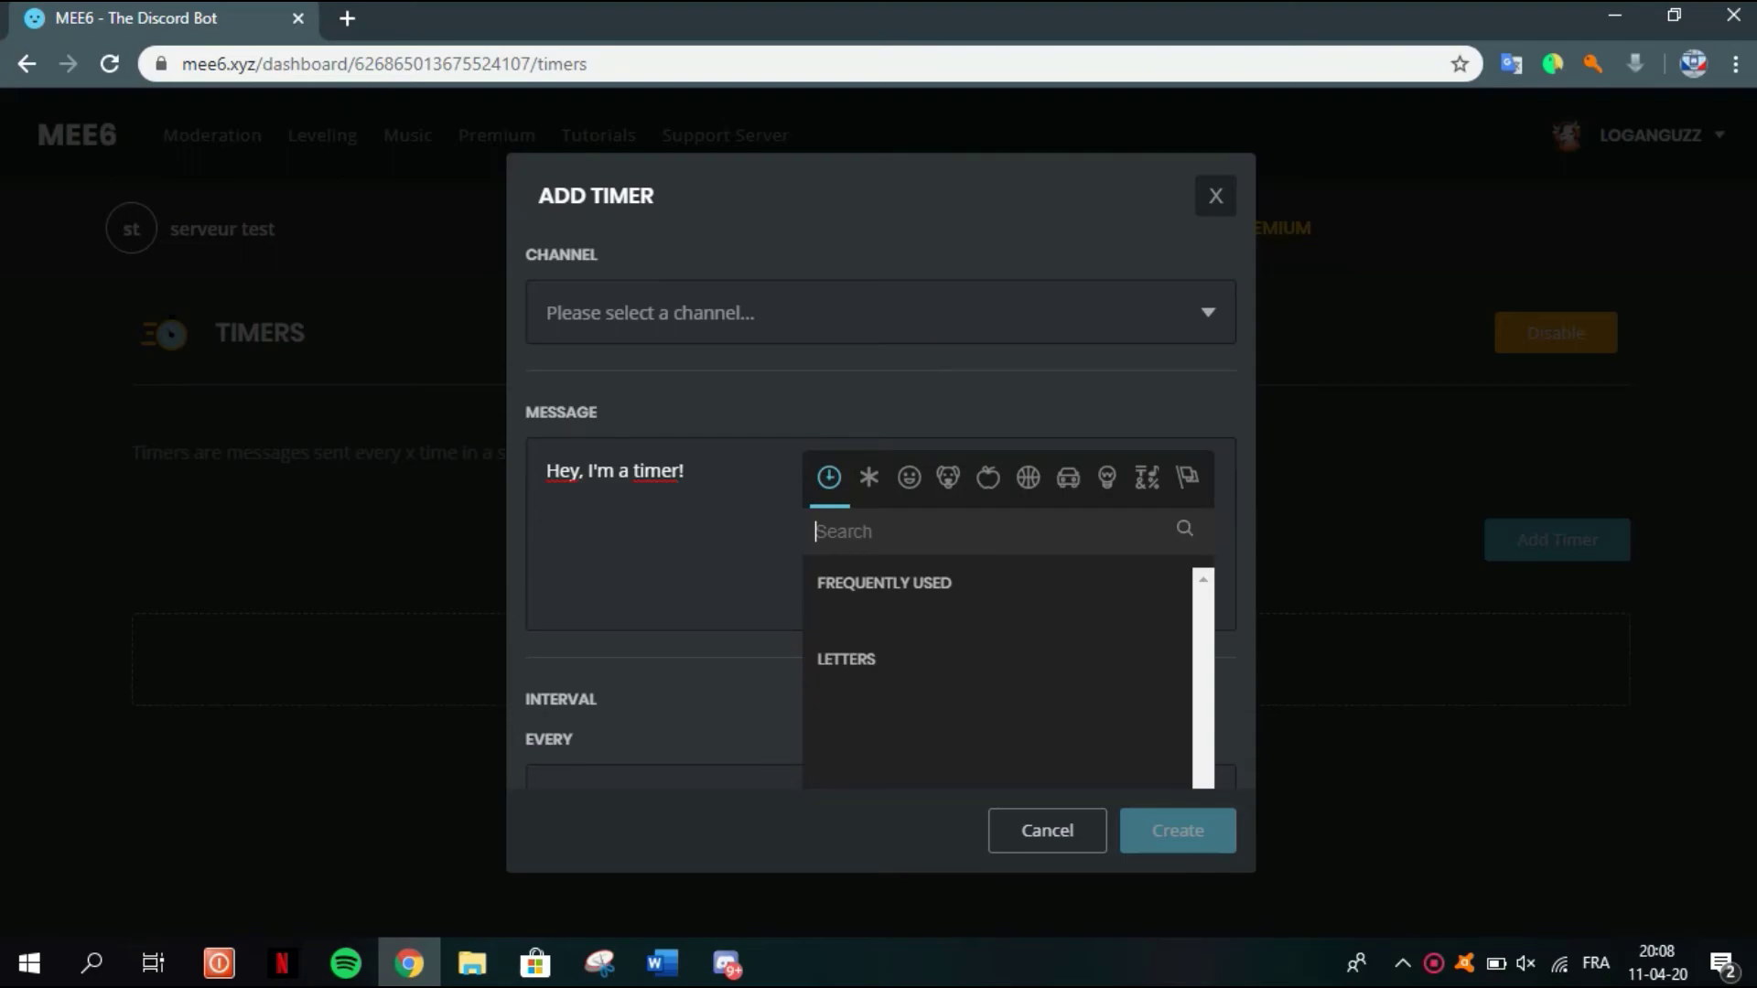
key(Escape)
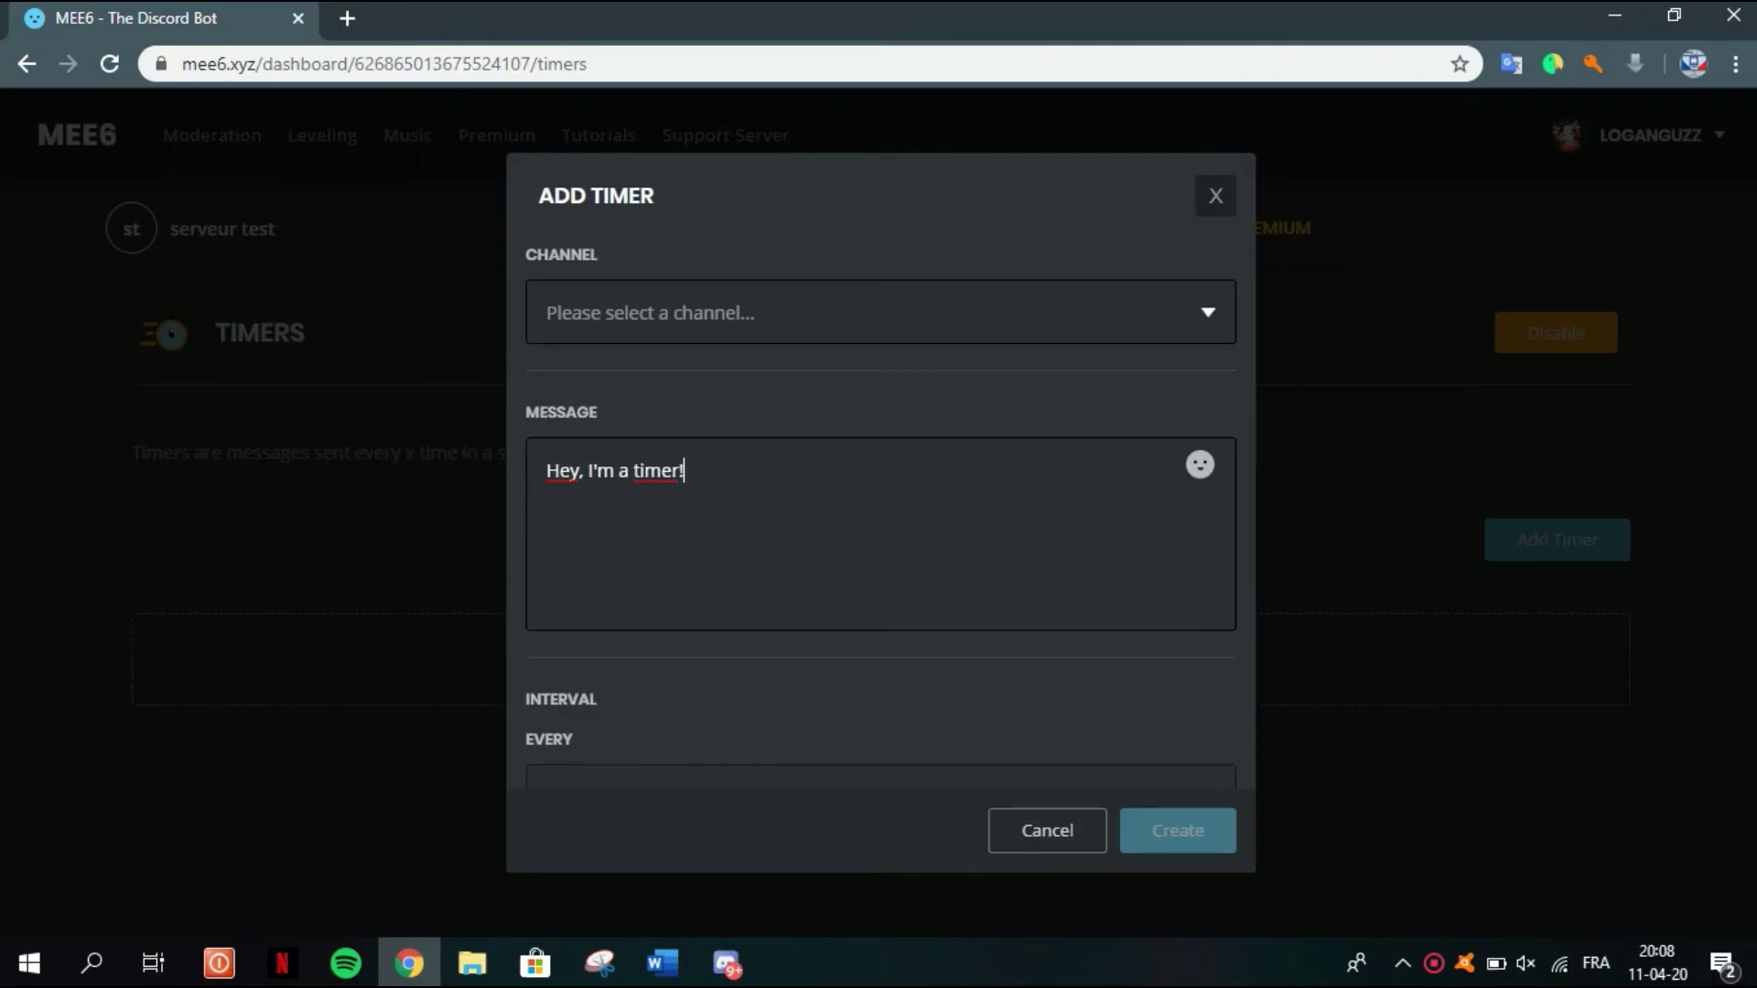
Examine the new timer's interval options and weekday selection, and close the form without creating a timer
scroll(881, 509, down, 3)
scroll(640, 540, down, 3)
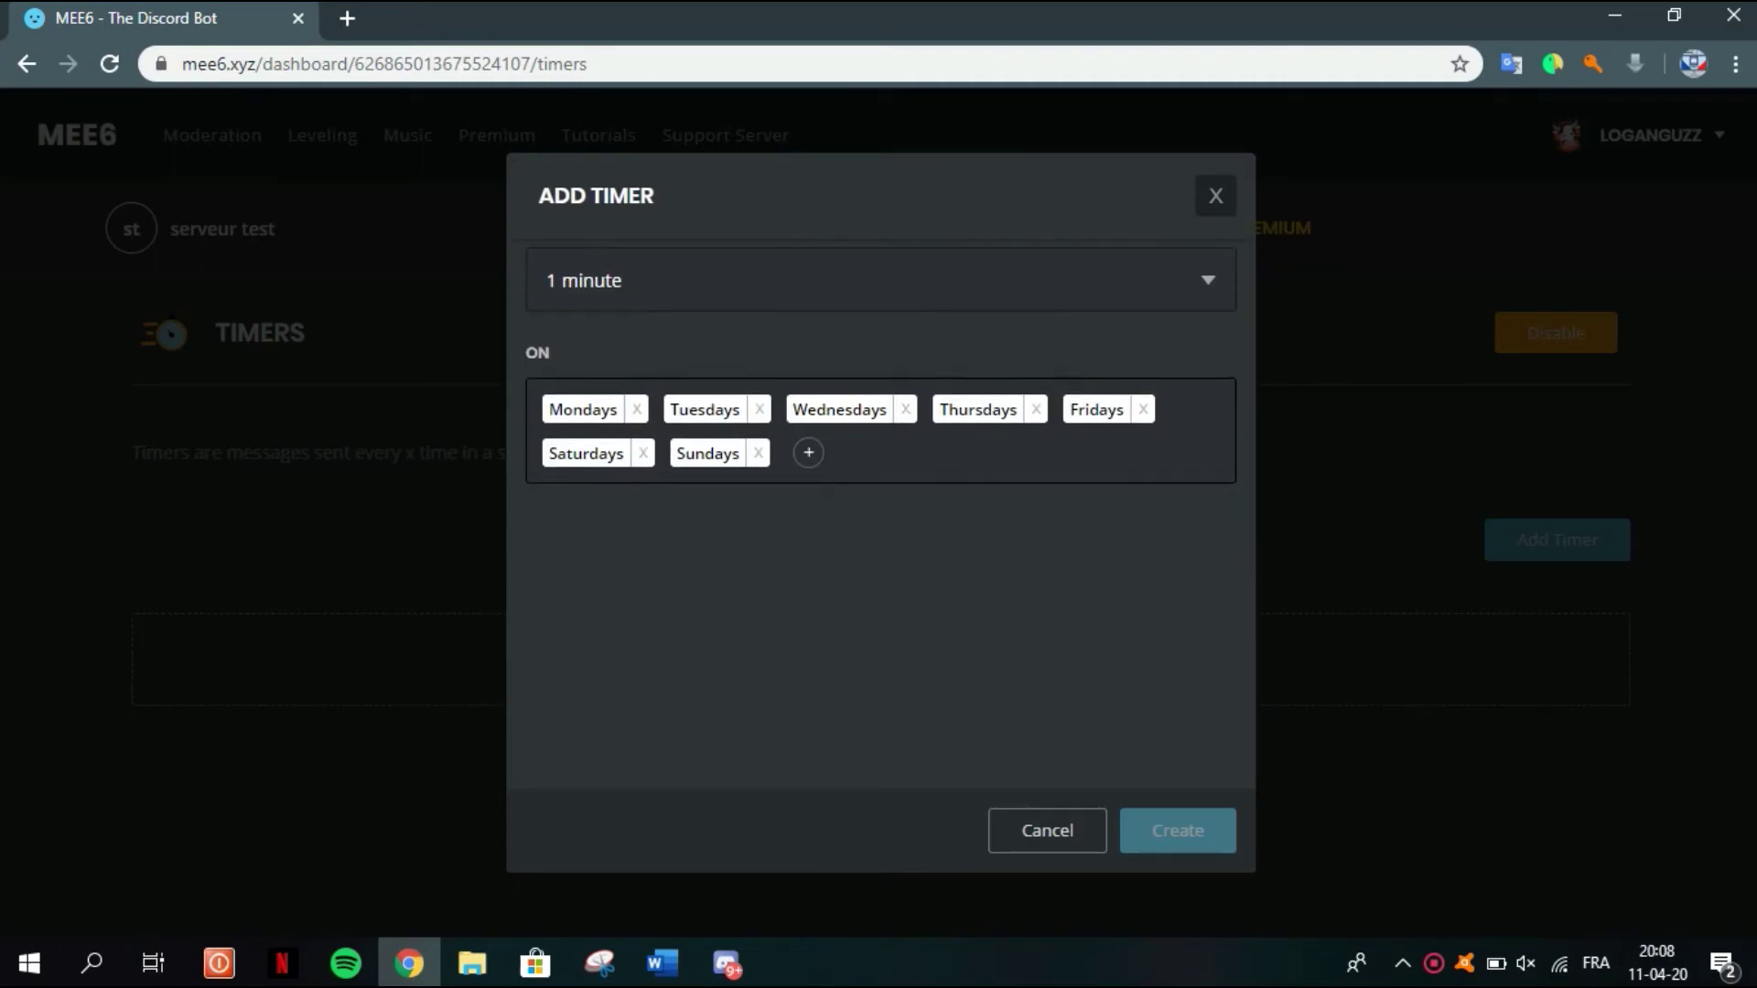
scroll(640, 540, up, 2)
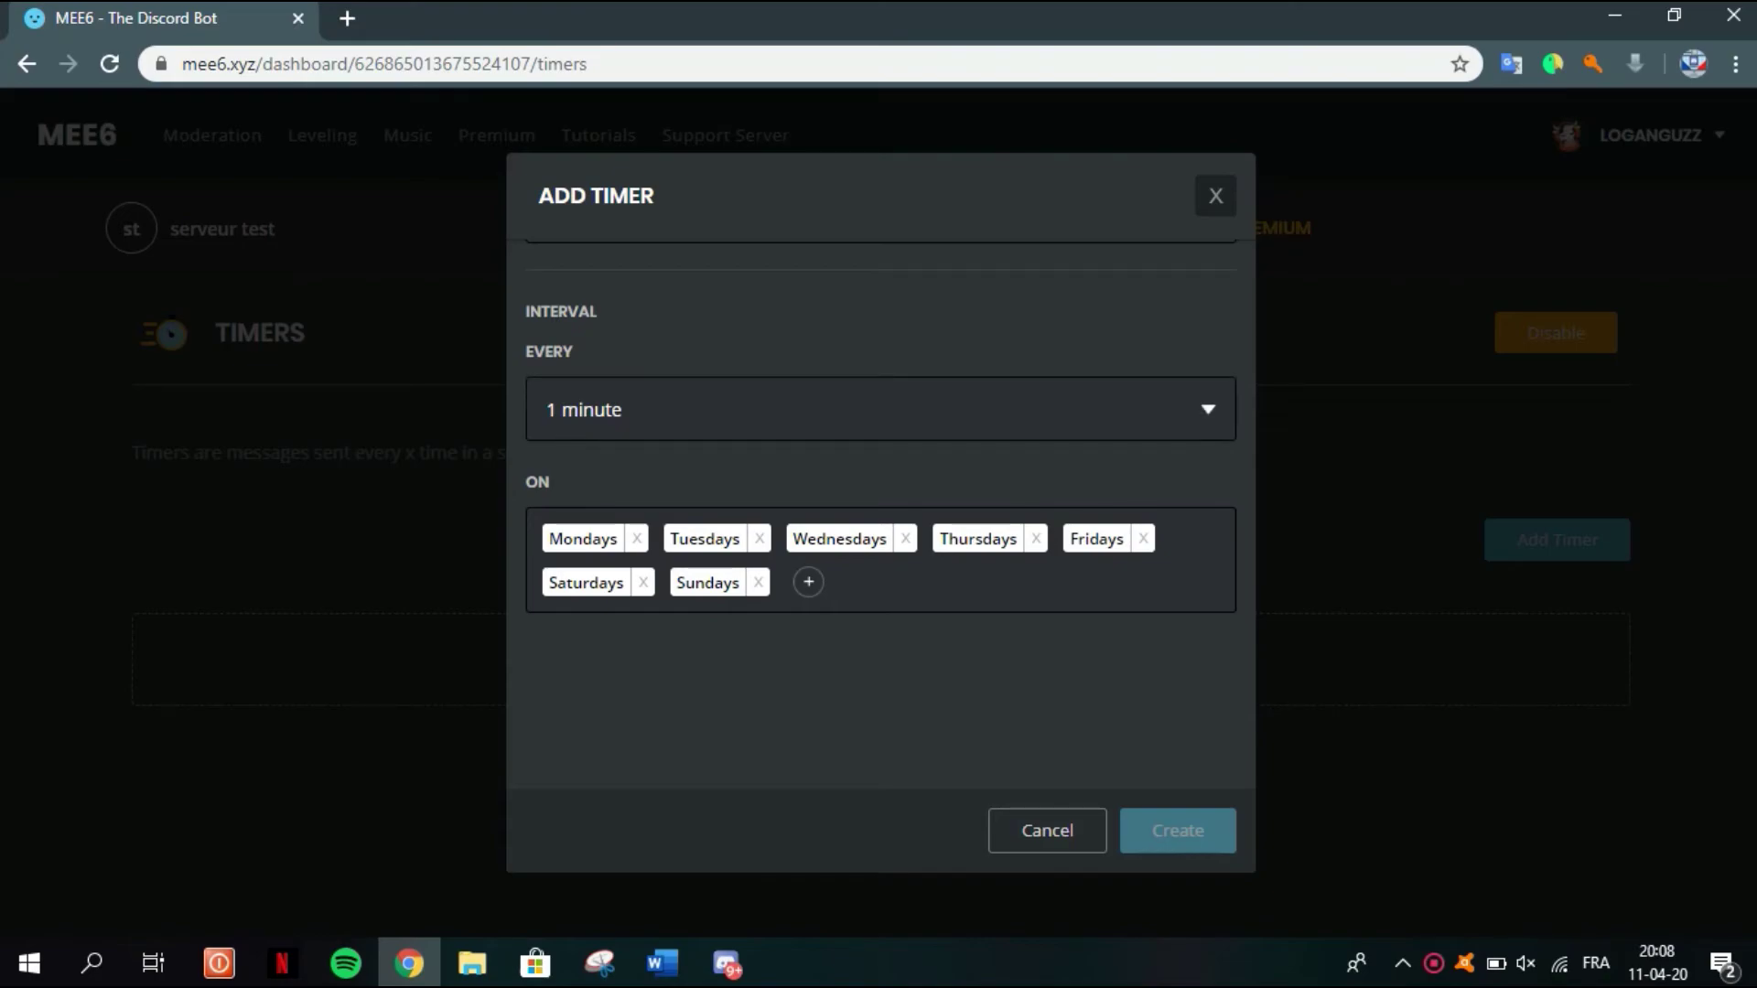
click(878, 409)
scroll(869, 613, down, 3)
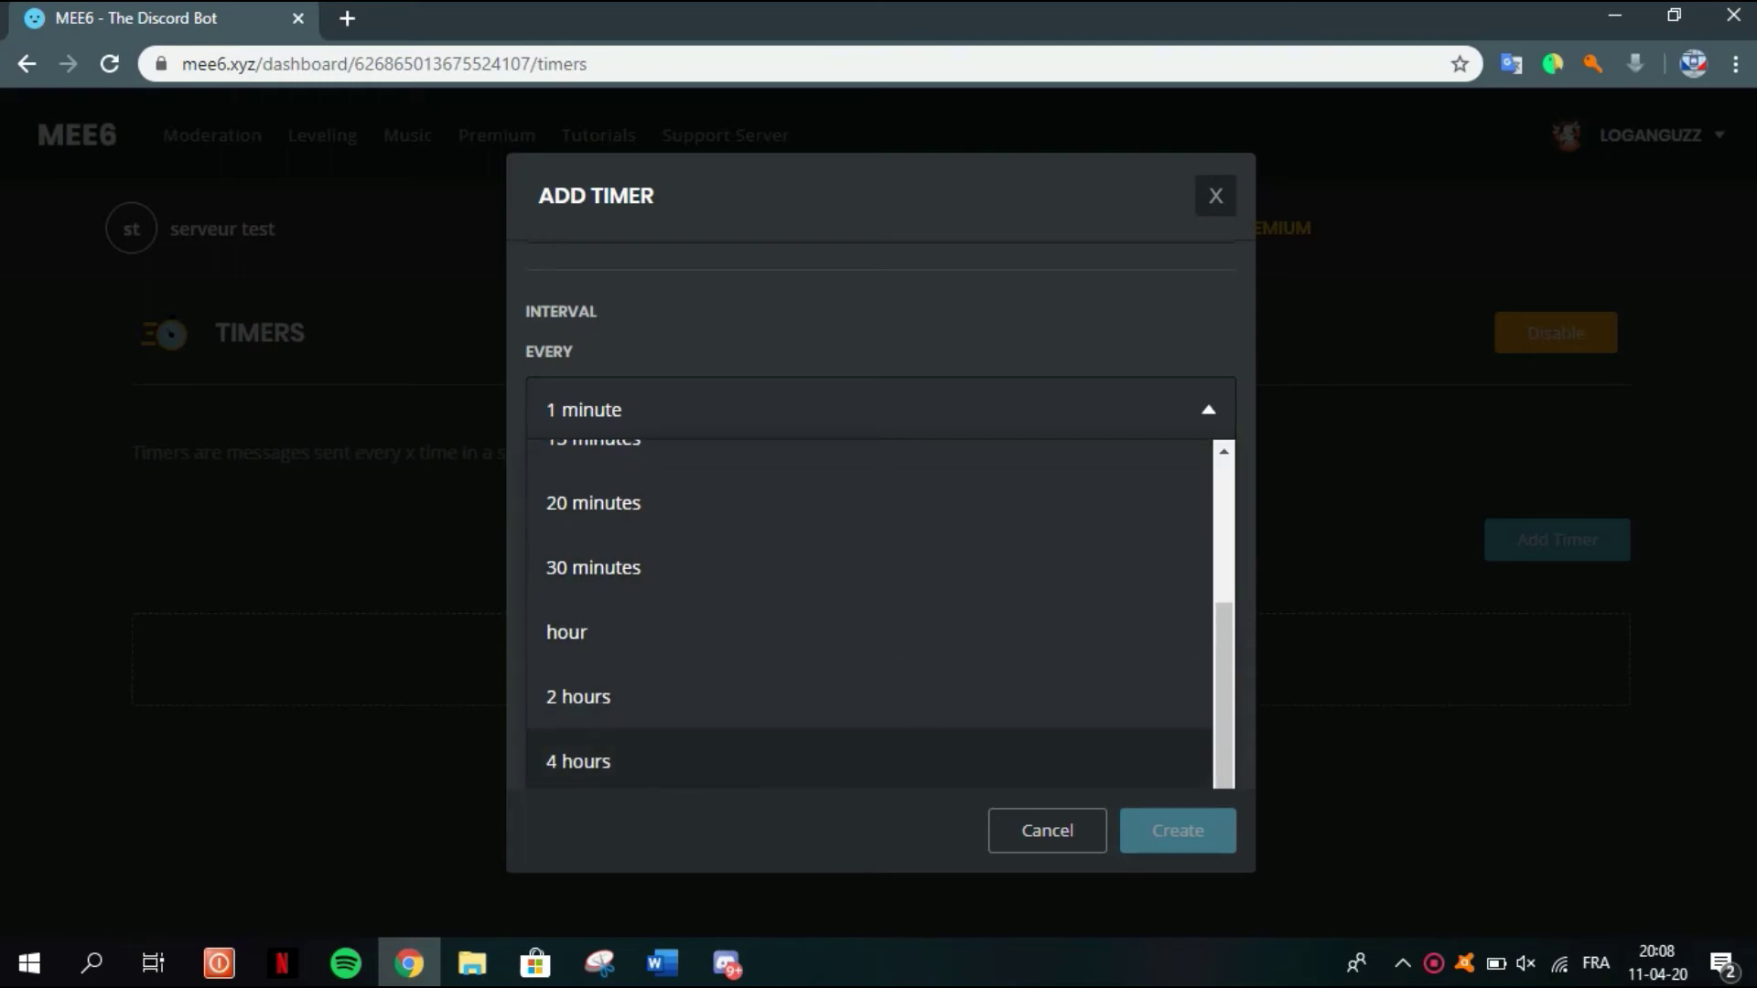
scroll(870, 613, up, 3)
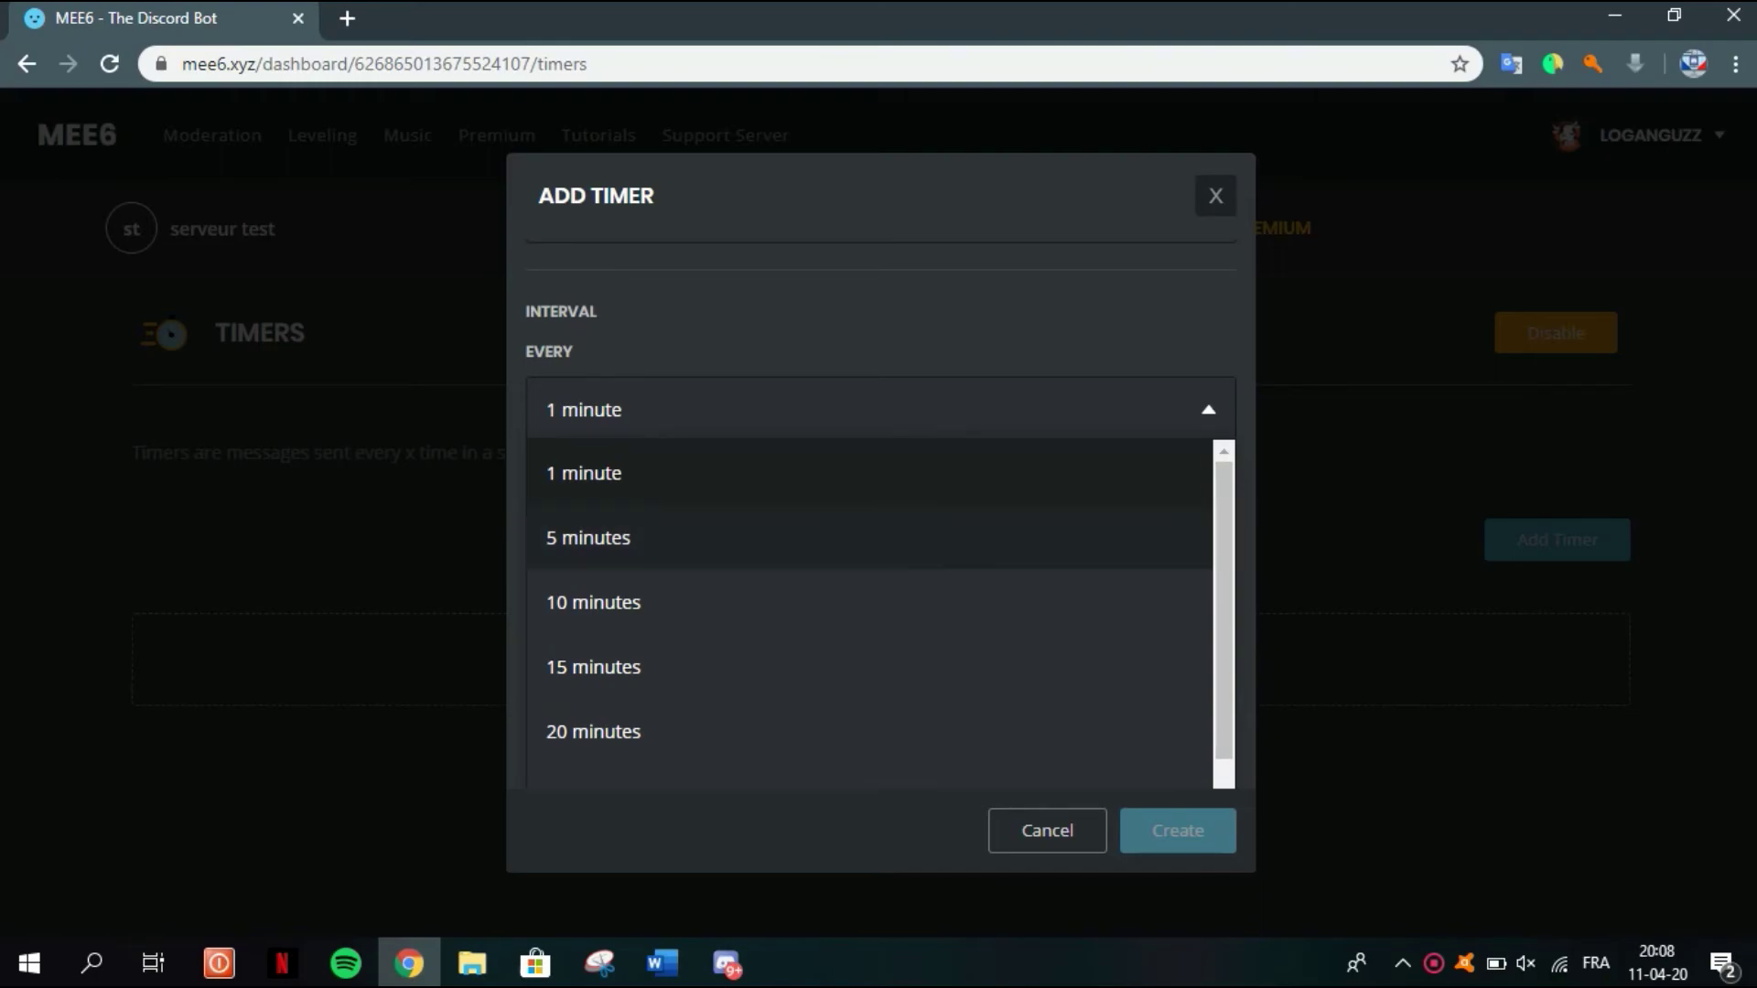
scroll(870, 603, down, 2)
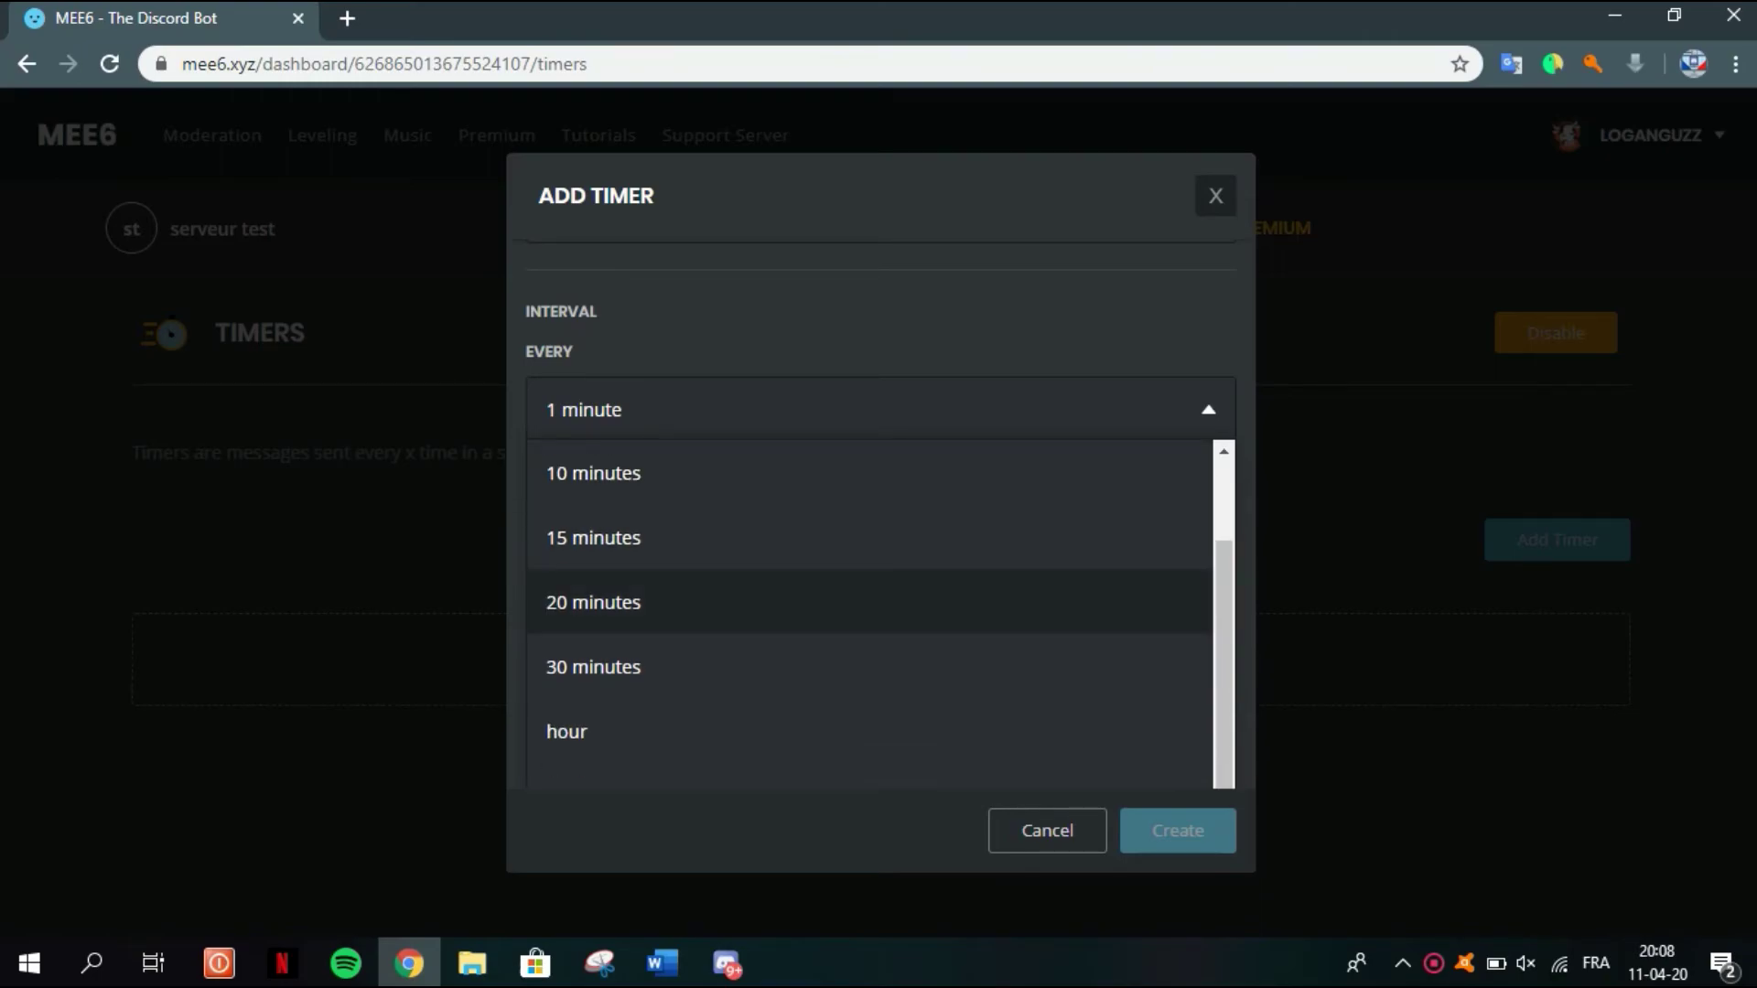
scroll(869, 613, down, 2)
key(Escape)
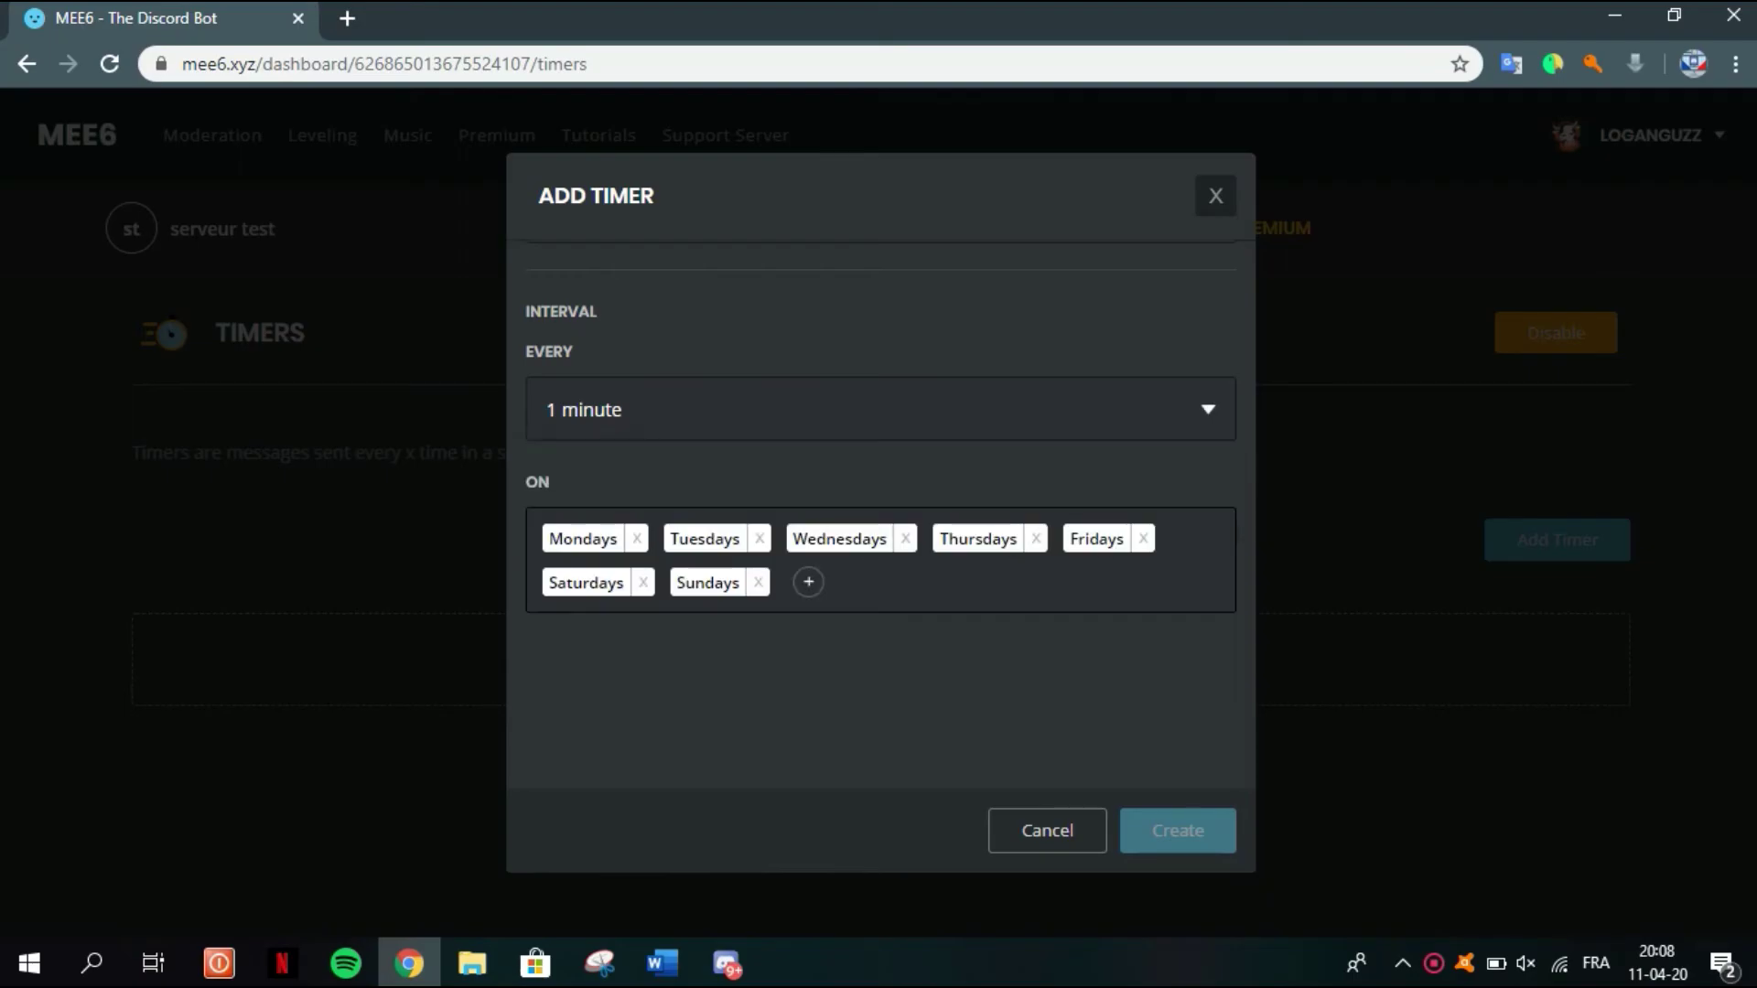
scroll(878, 458, up, 3)
click(1215, 195)
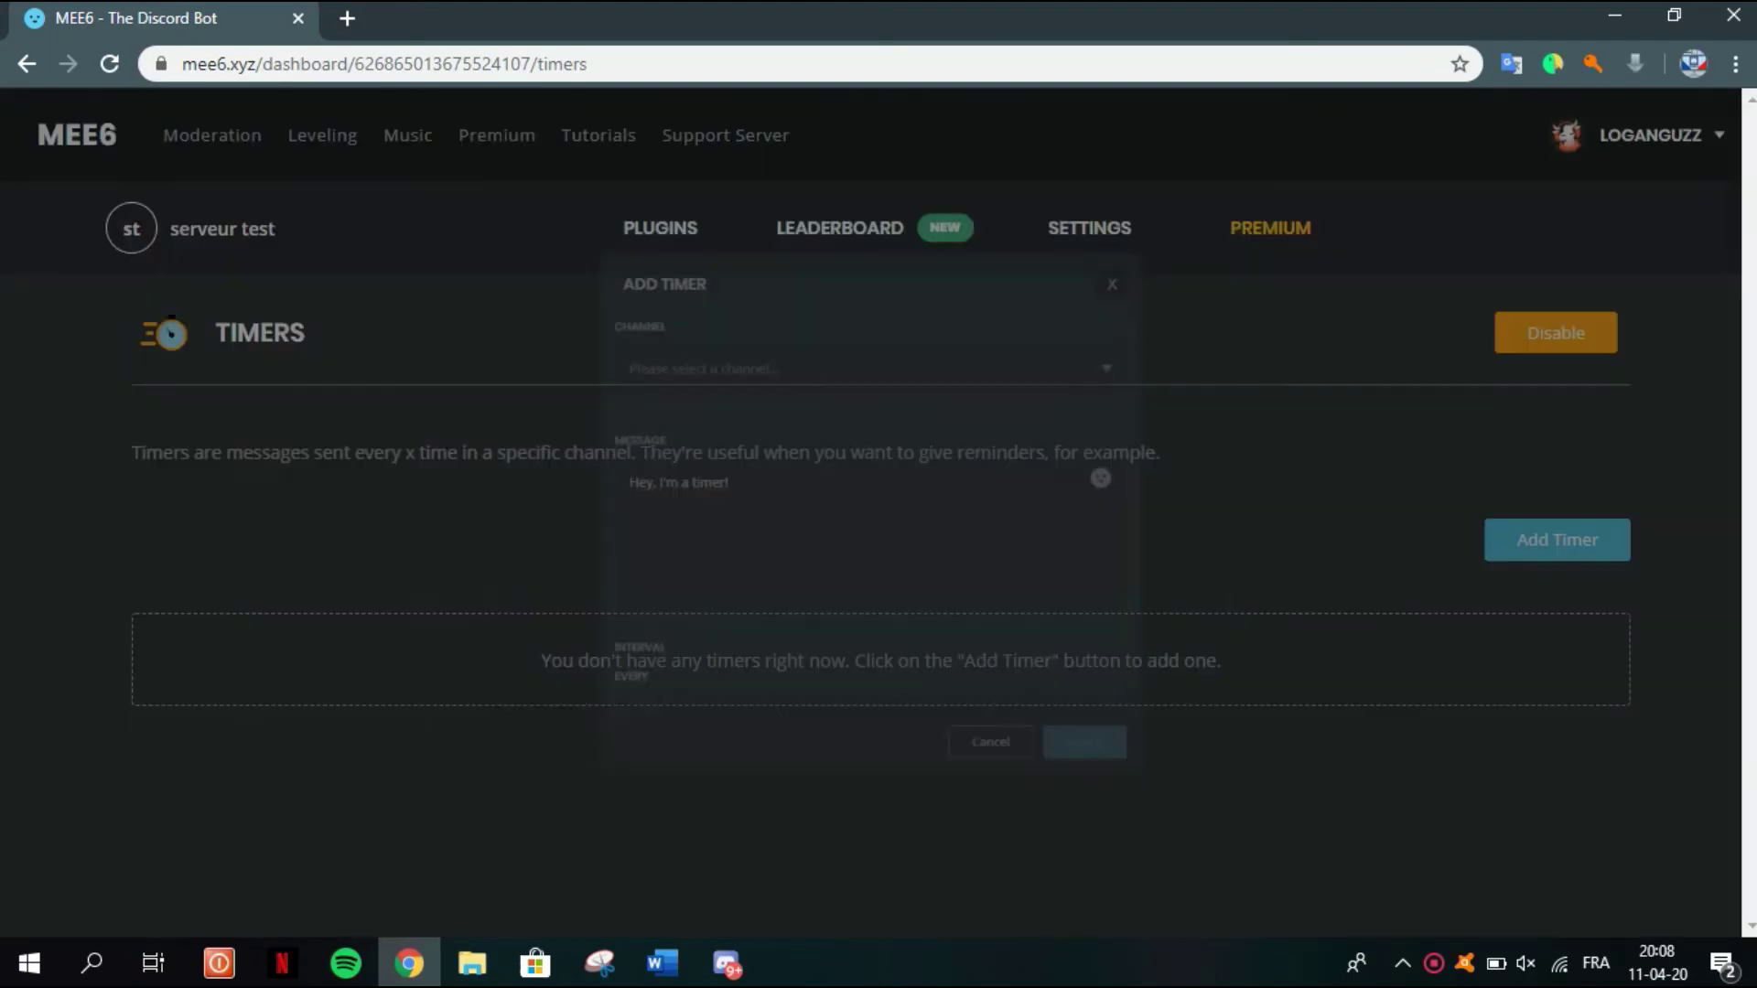
Return to the server's plugin overview and enable the Music Quiz plugin
key(alt+Left)
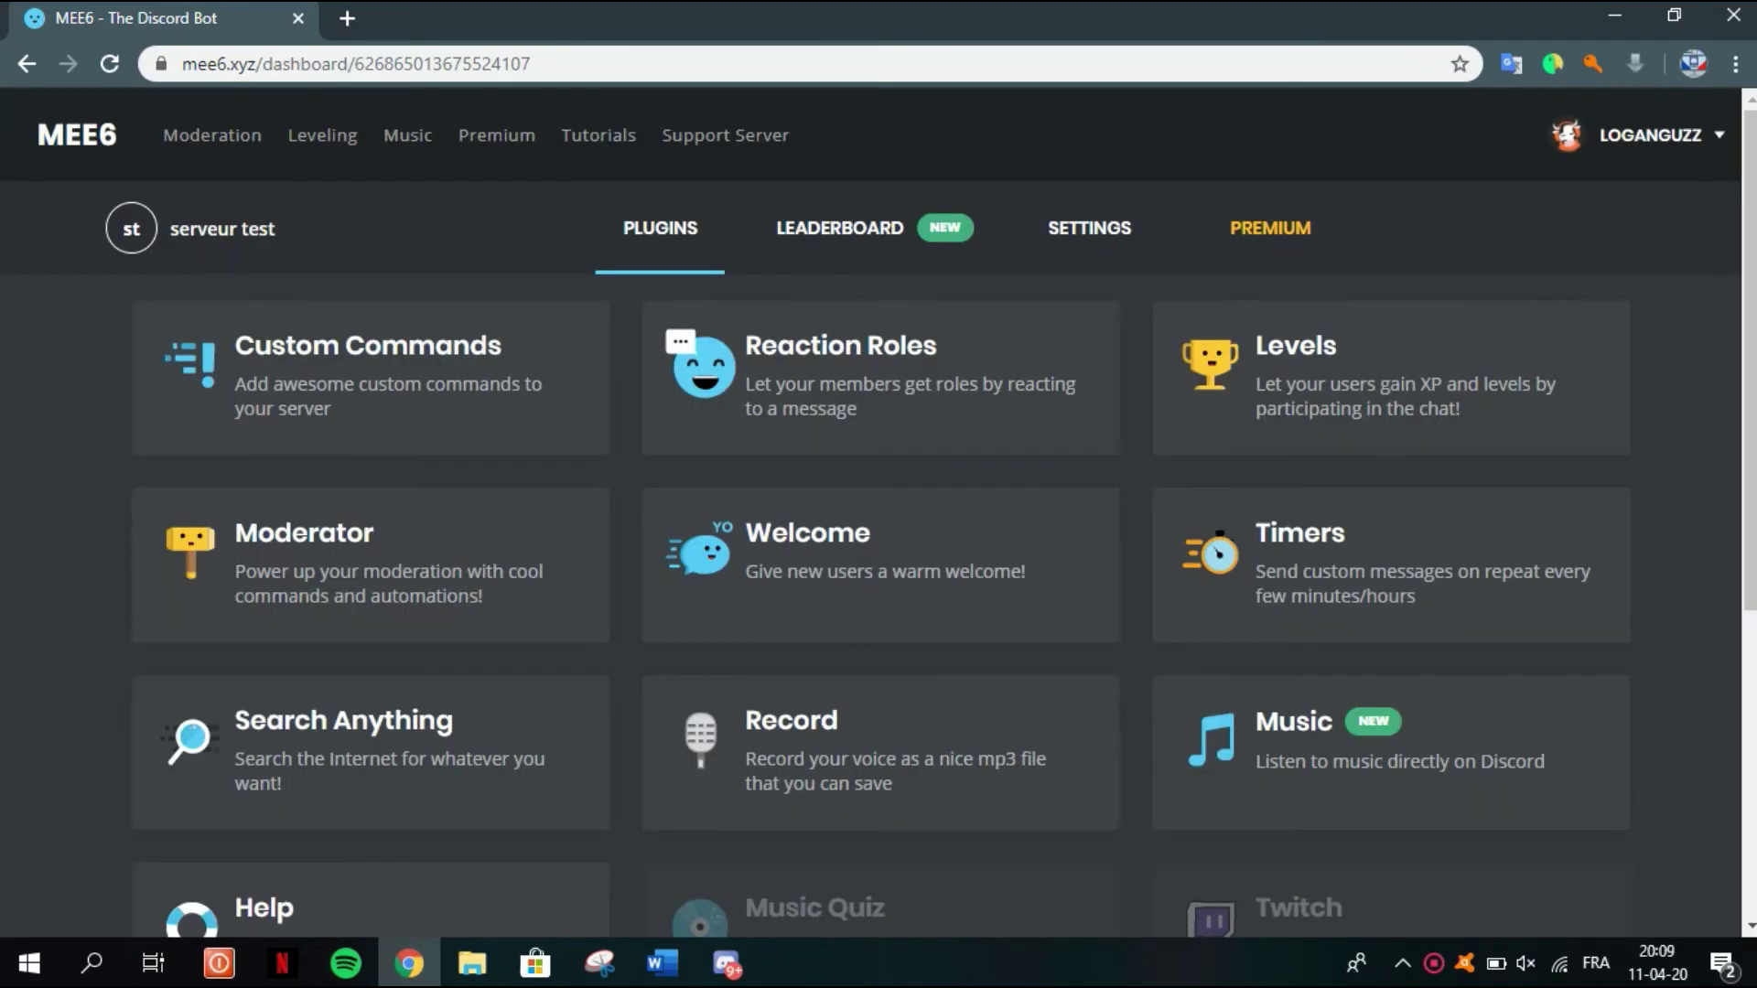
scroll(879, 549, down, 4)
click(824, 540)
click(1057, 555)
click(1057, 555)
click(1181, 556)
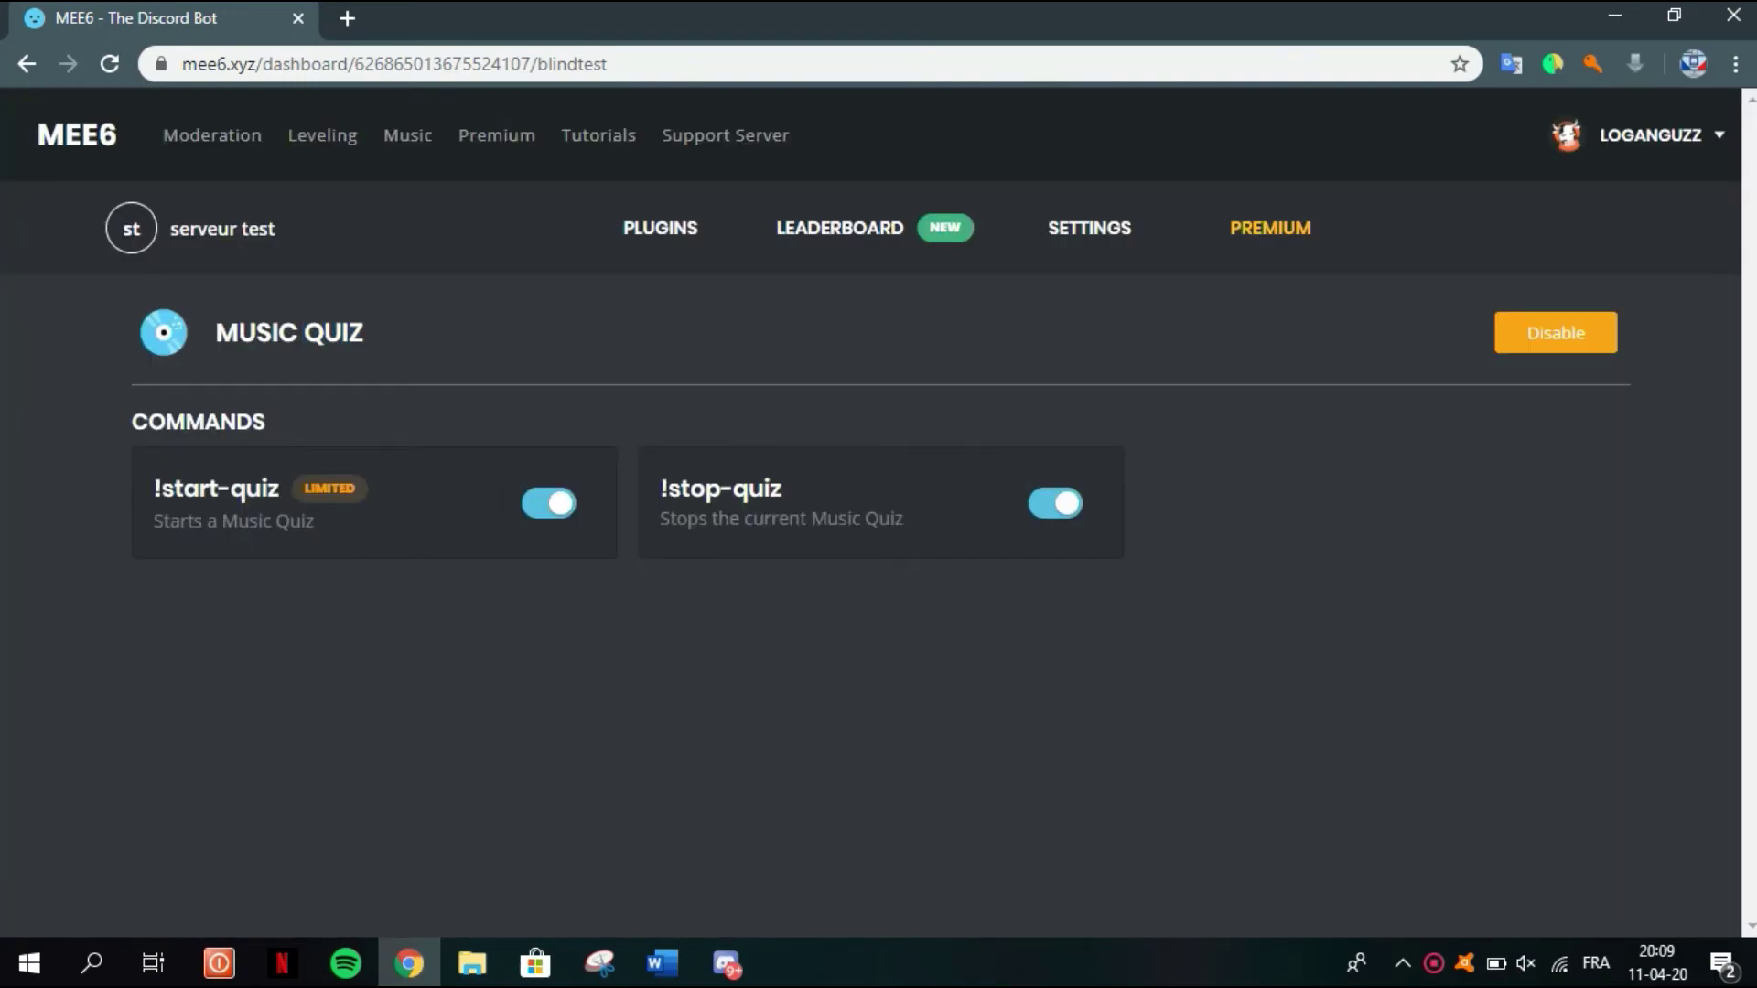
Go back to the plugin overview and enable the Twitch plugin
key(alt+Left)
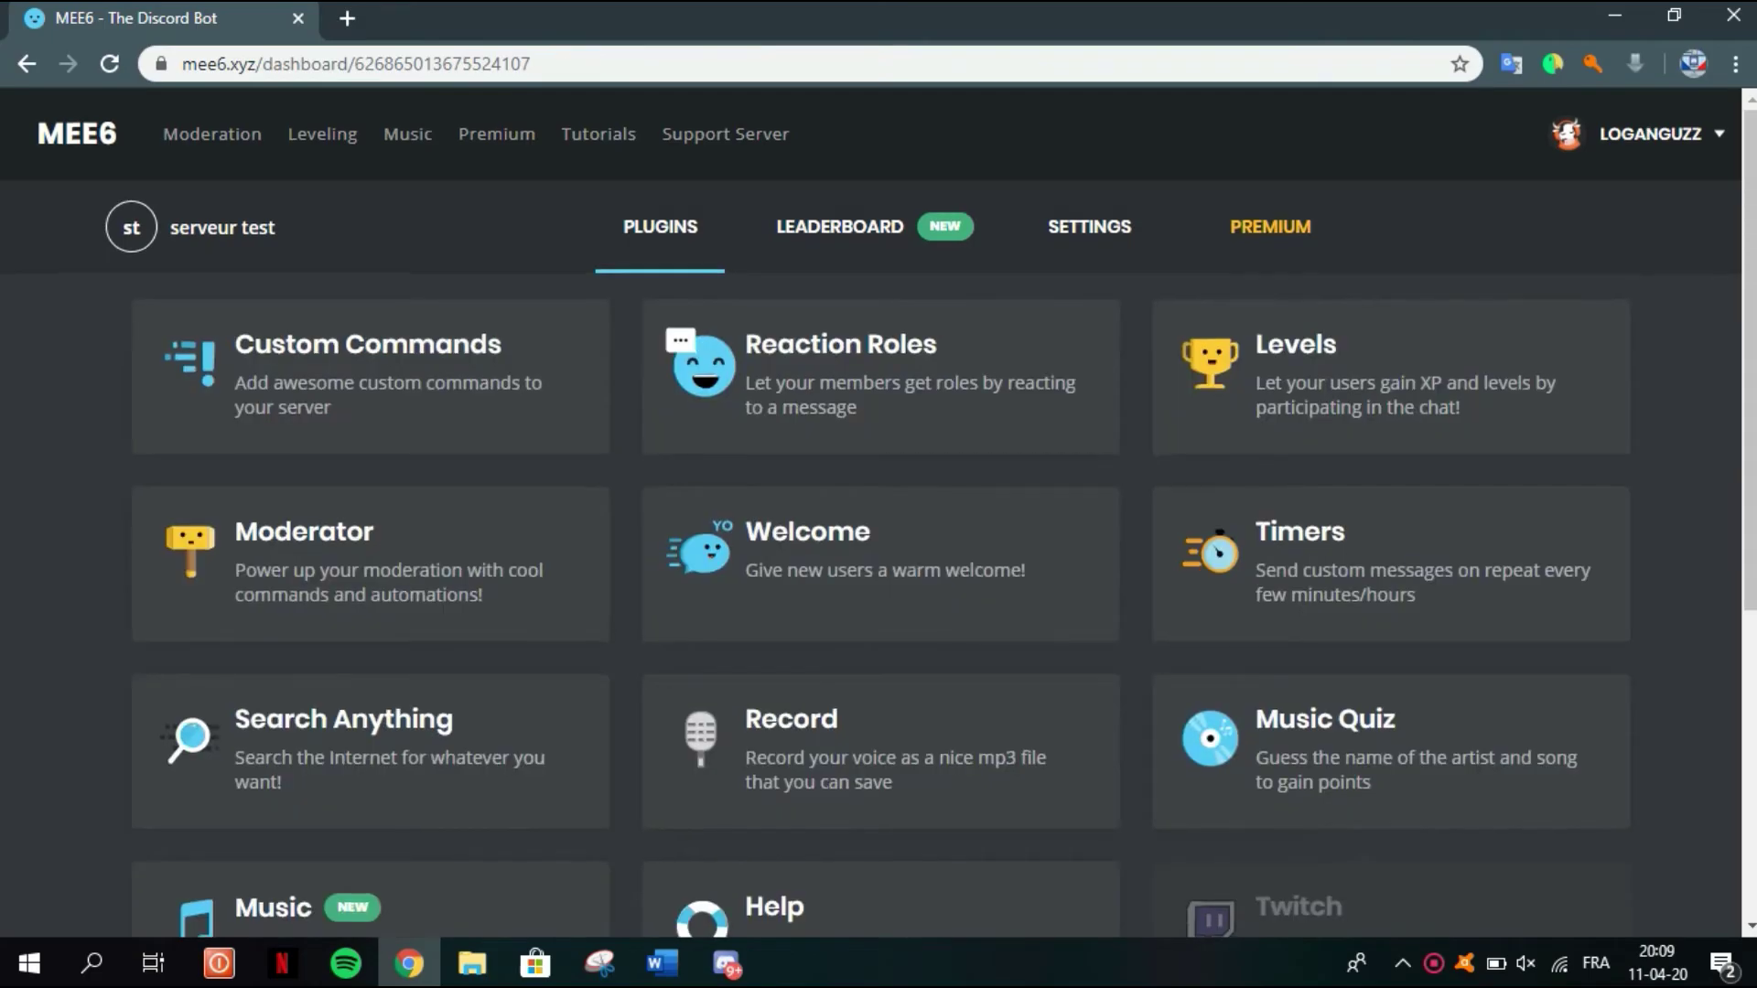
scroll(879, 512, down, 4)
scroll(879, 513, down, 1)
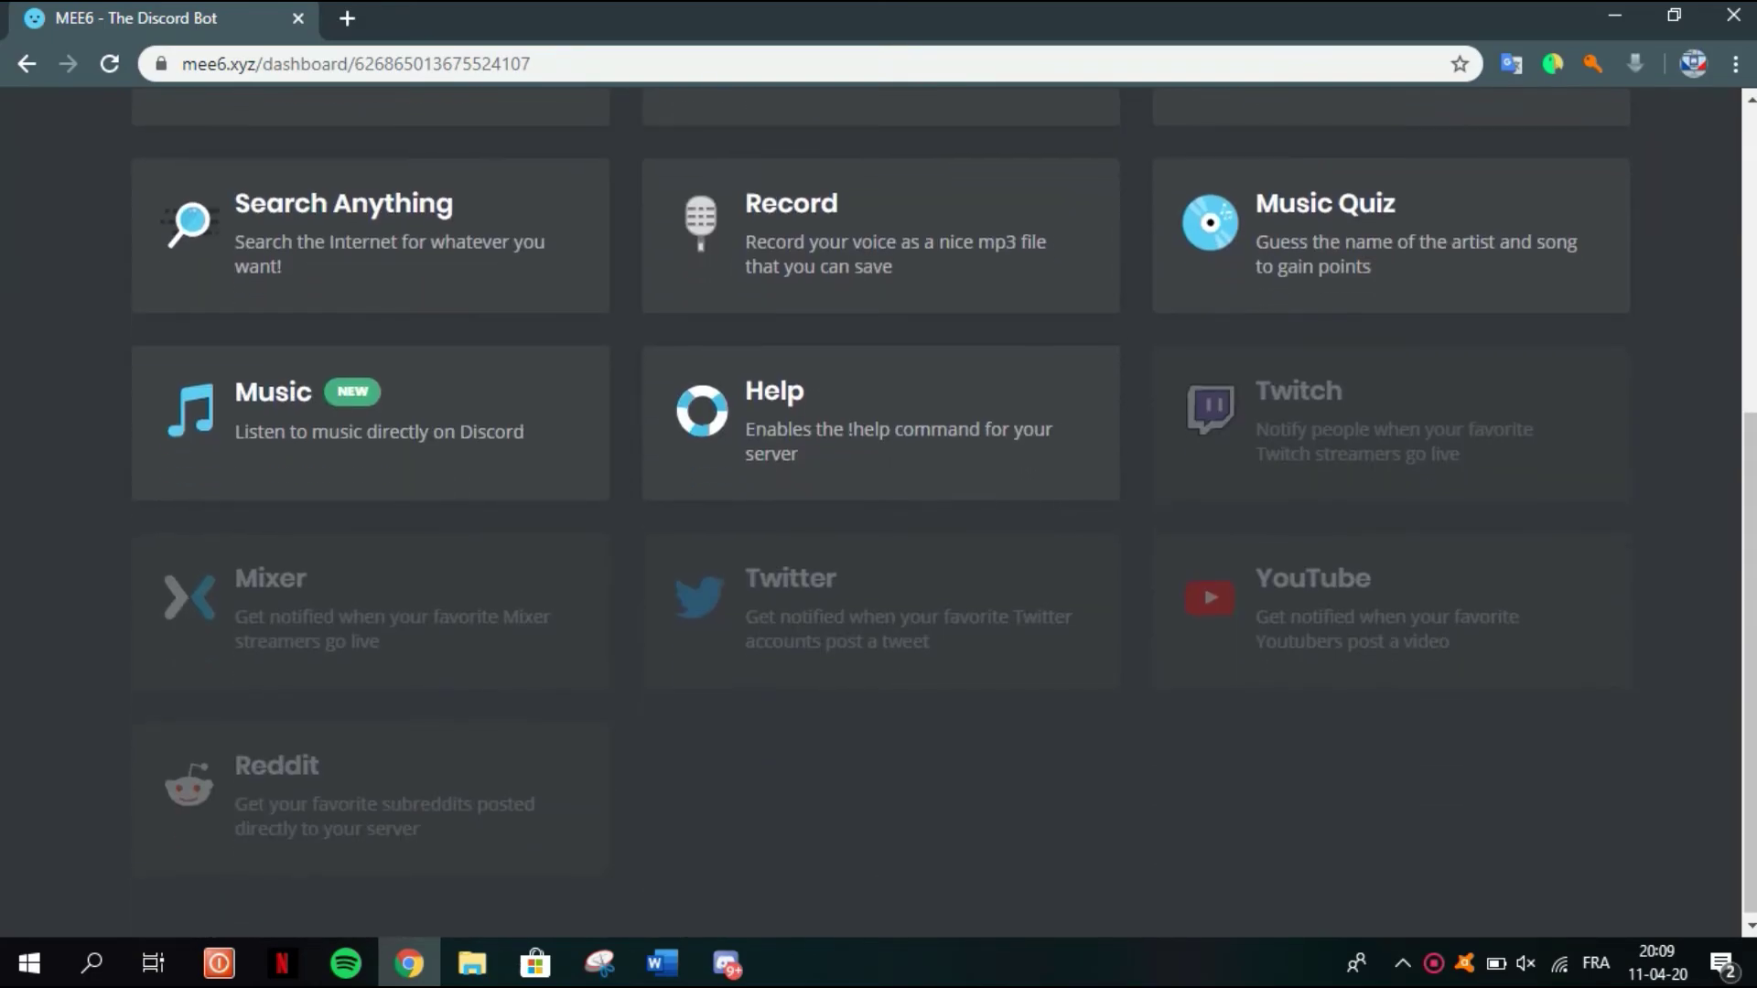
scroll(879, 513, up, 1)
click(1391, 549)
click(1188, 556)
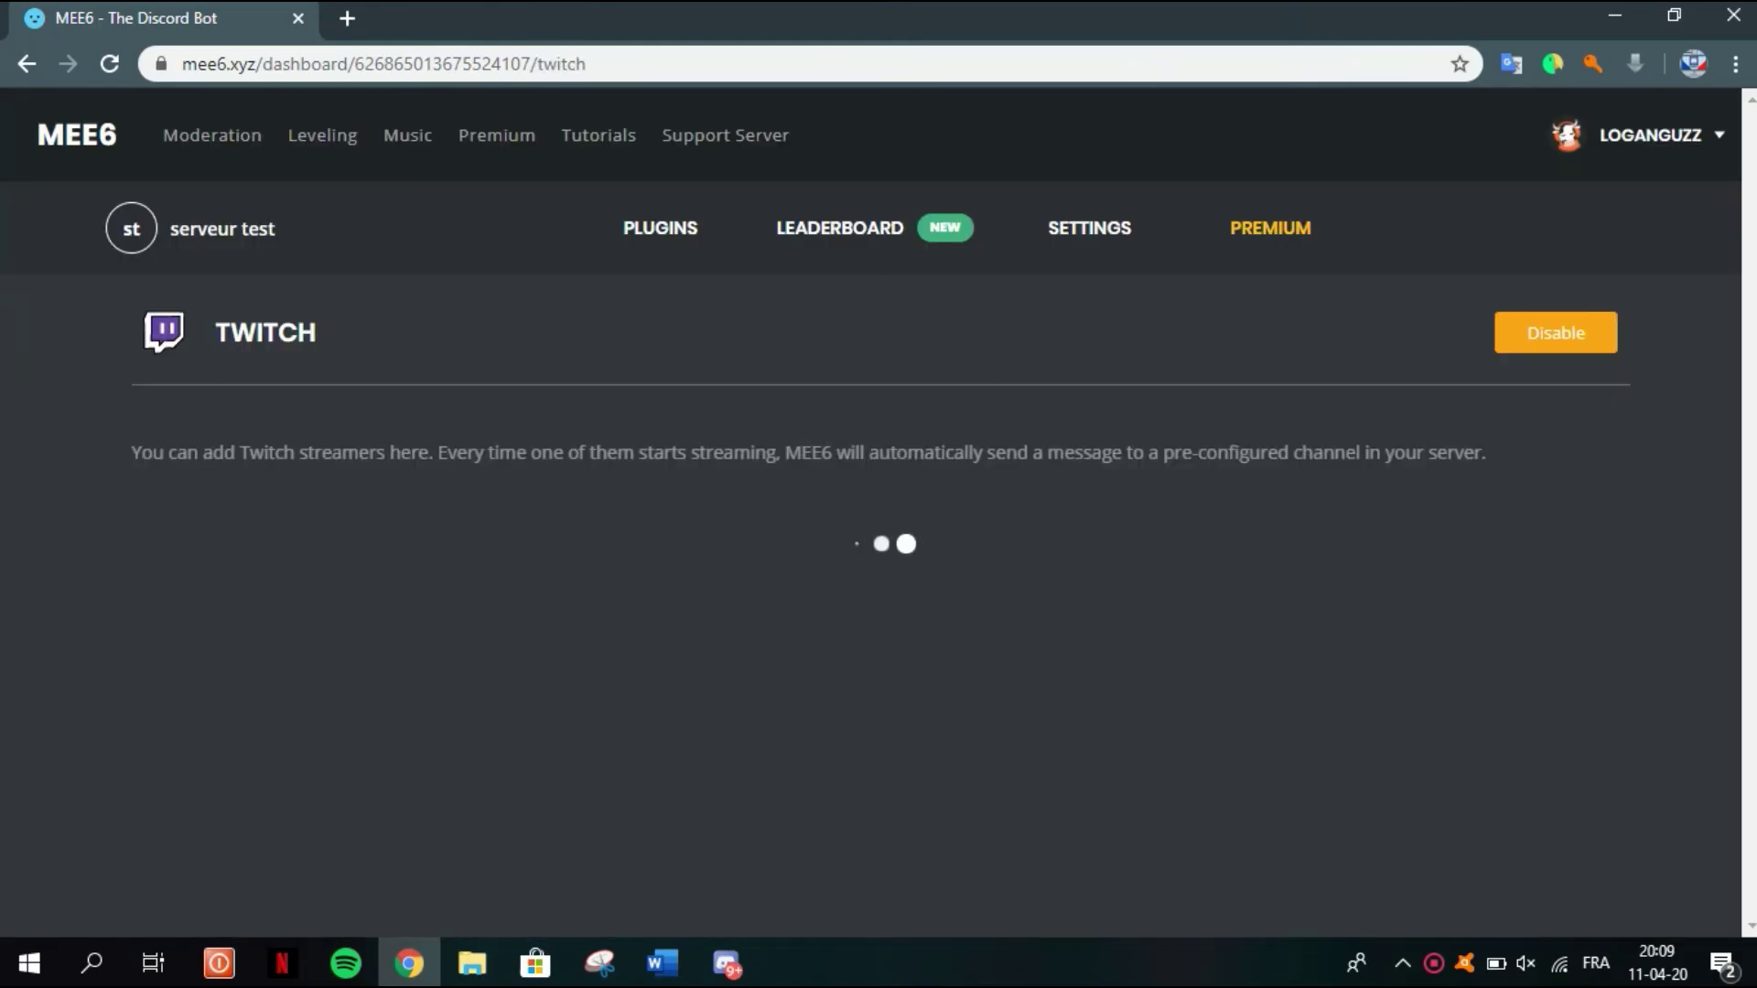
Review the Twitch notification settings, including the streamer search, the message and the list of channels to post in
scroll(878, 512, down, 3)
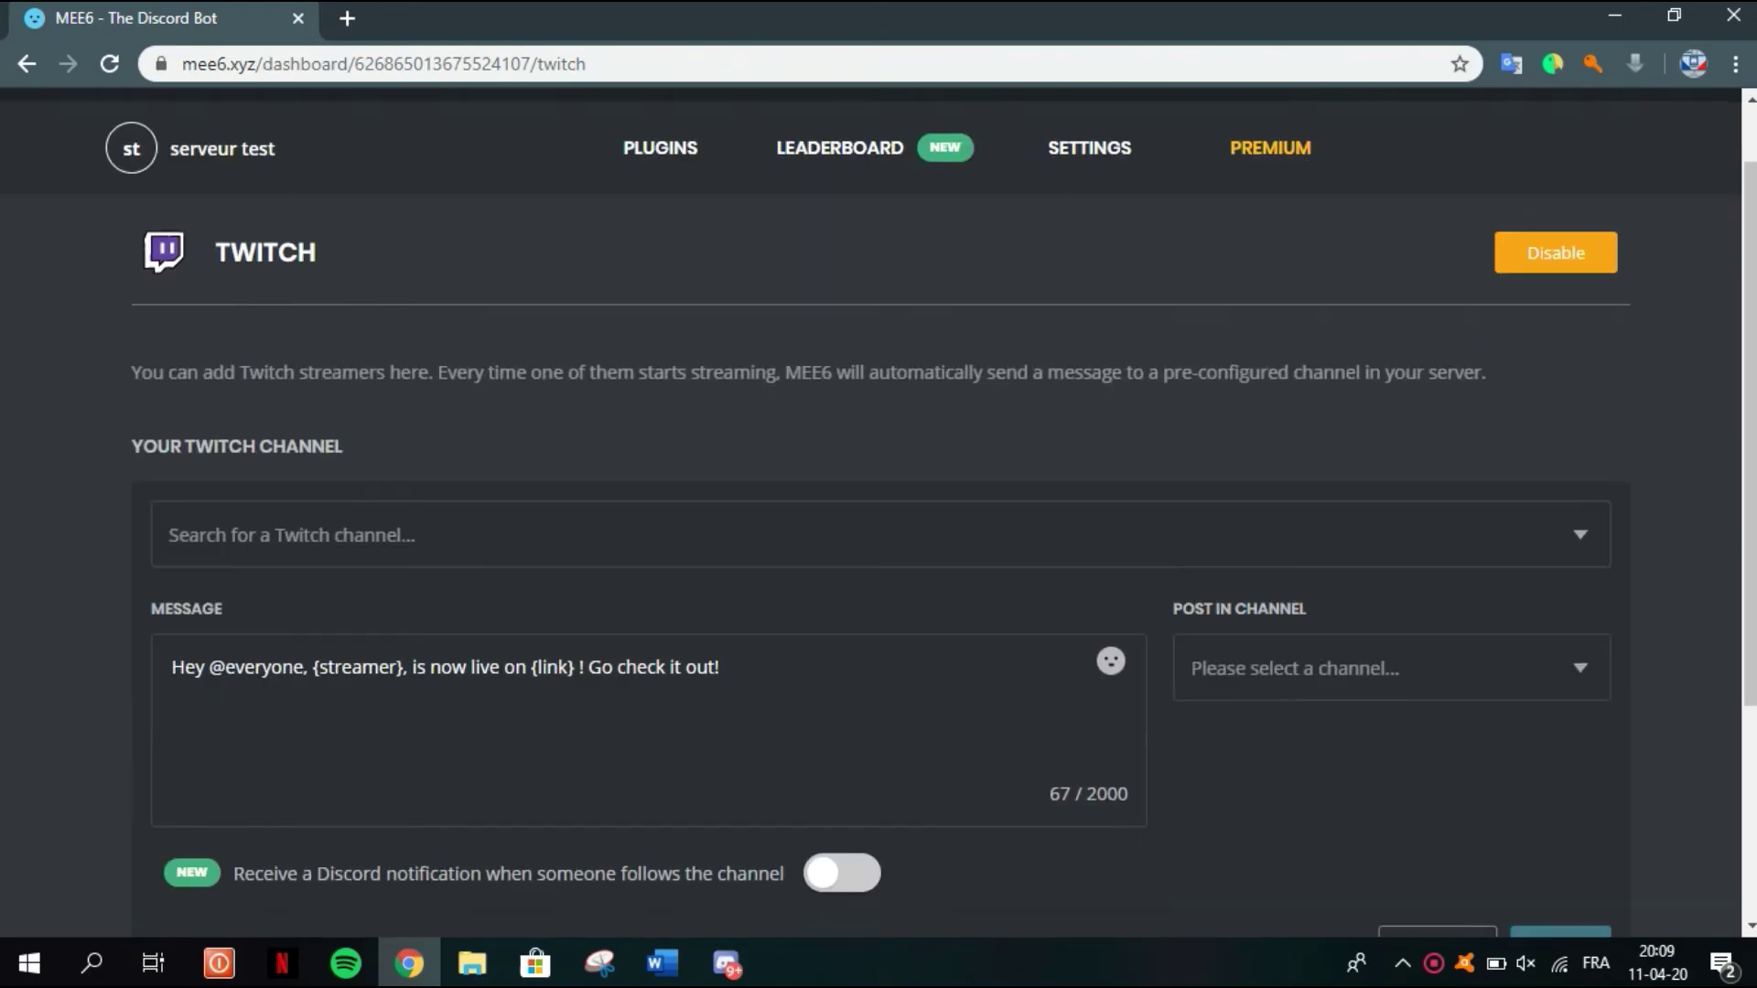
scroll(879, 512, down, 2)
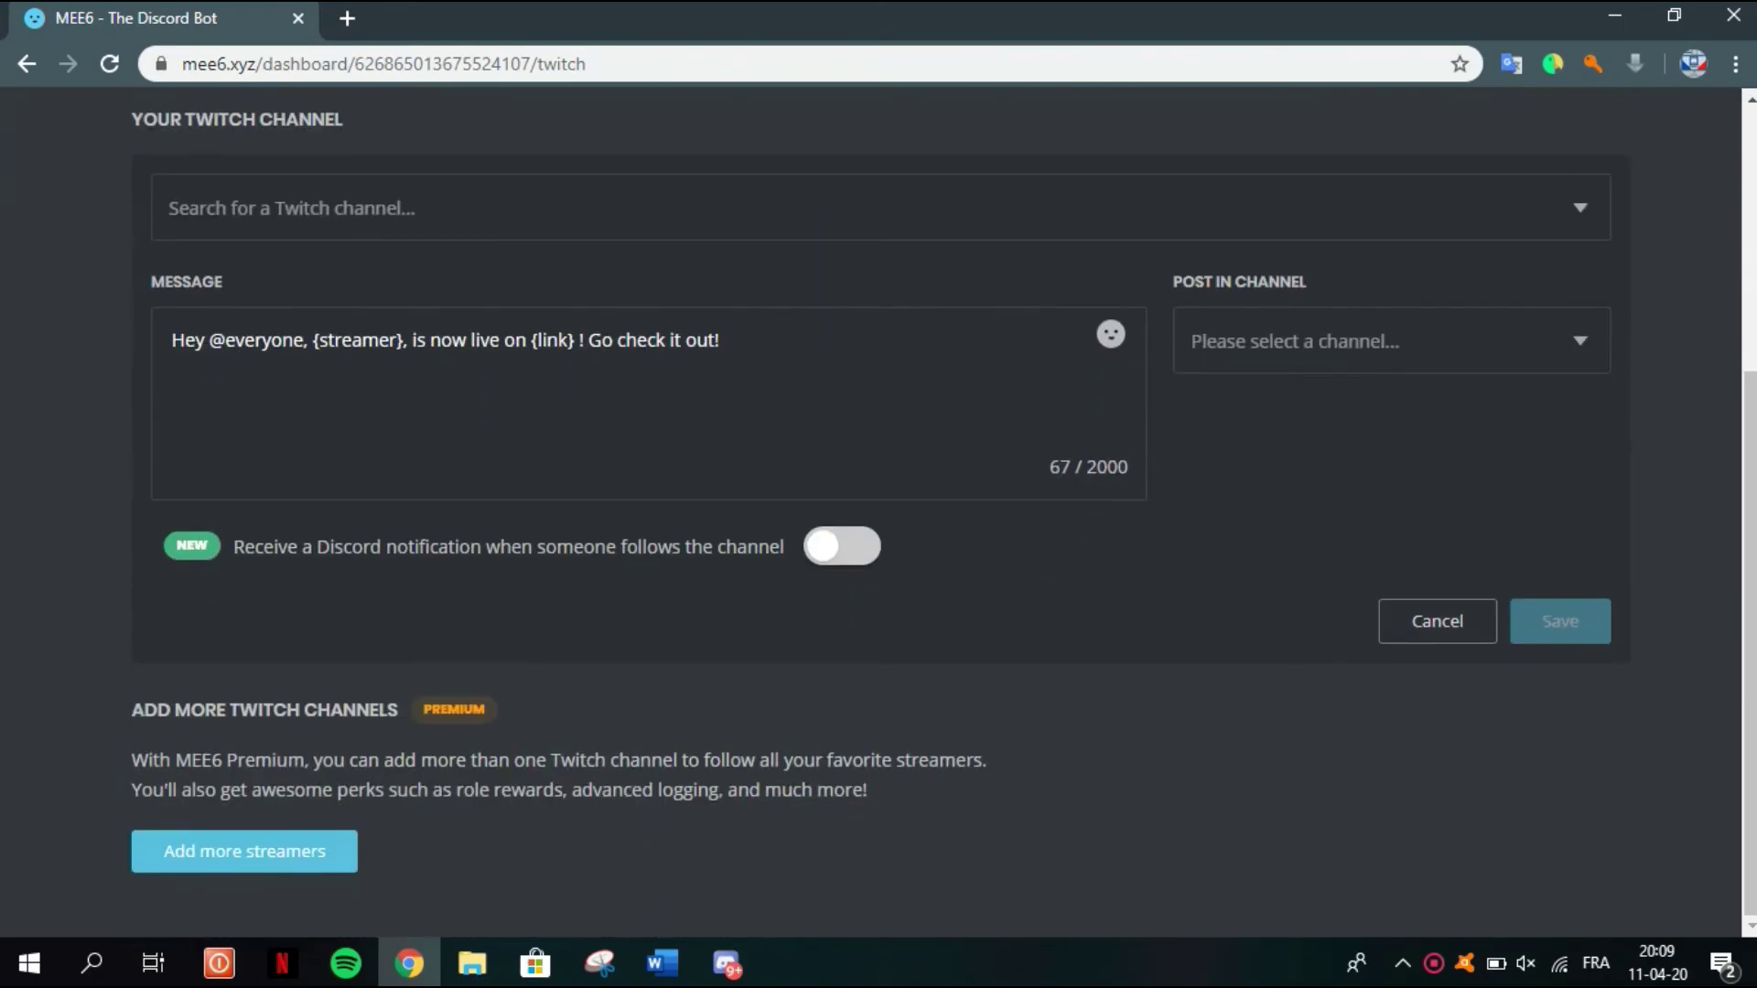
scroll(879, 513, up, 5)
click(170, 596)
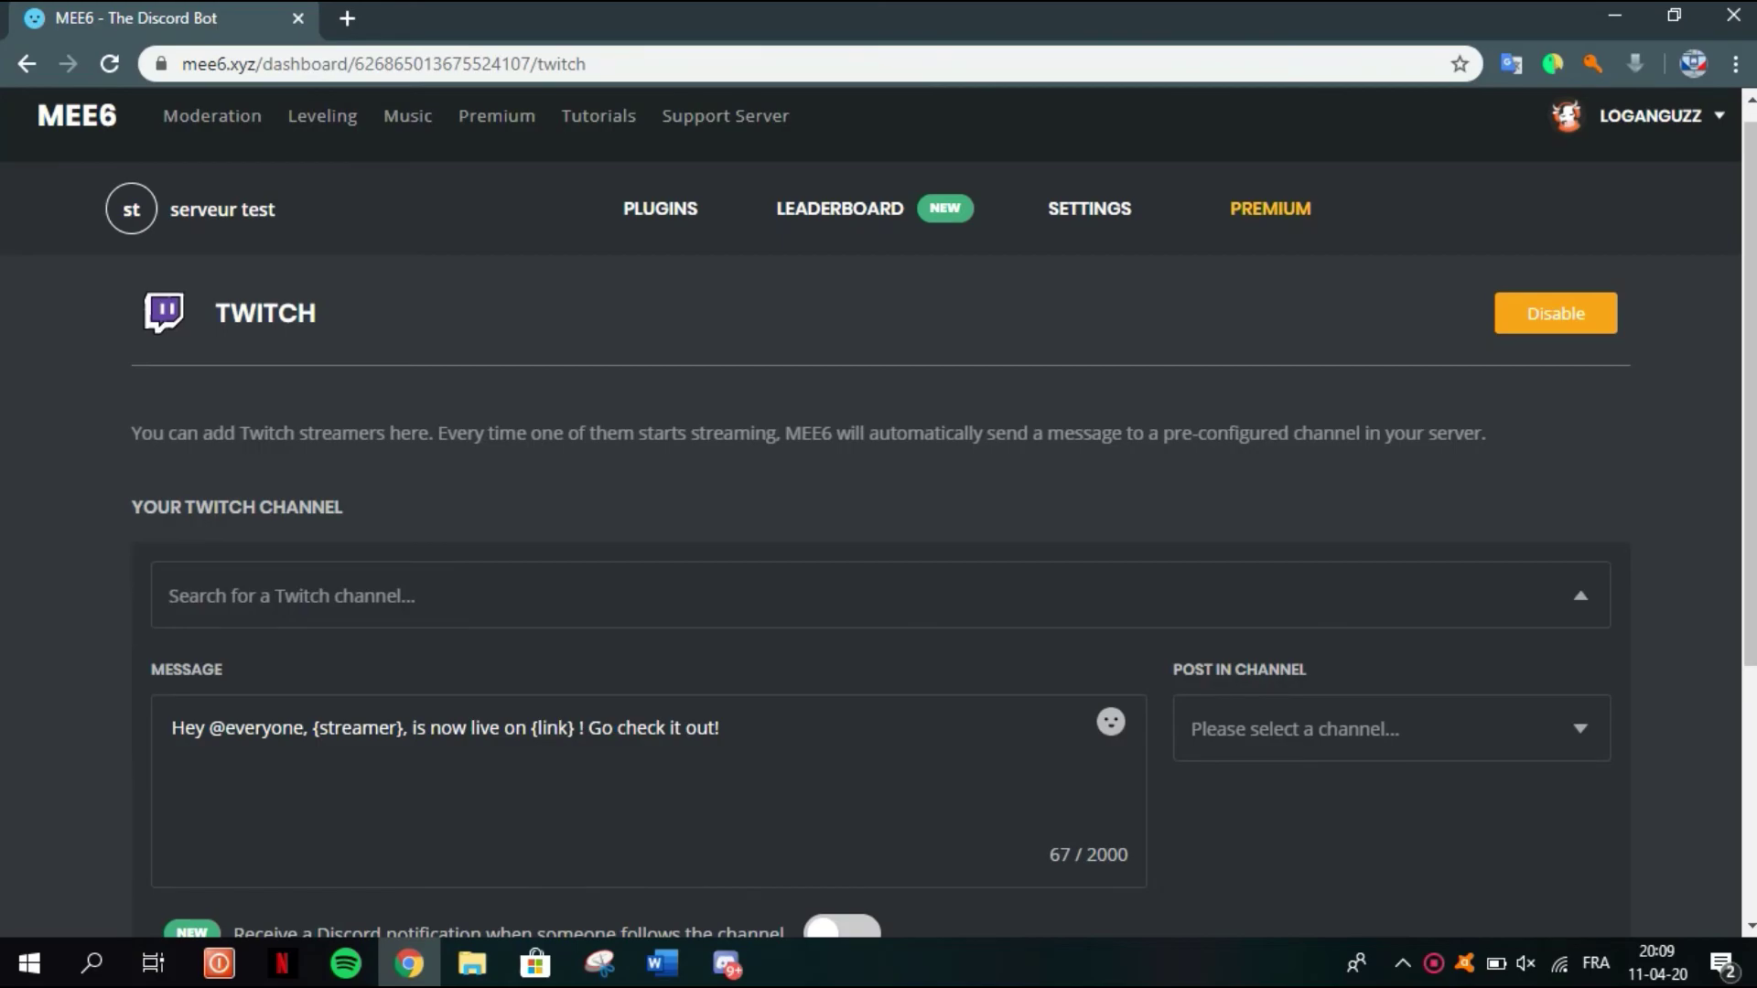
click(1391, 729)
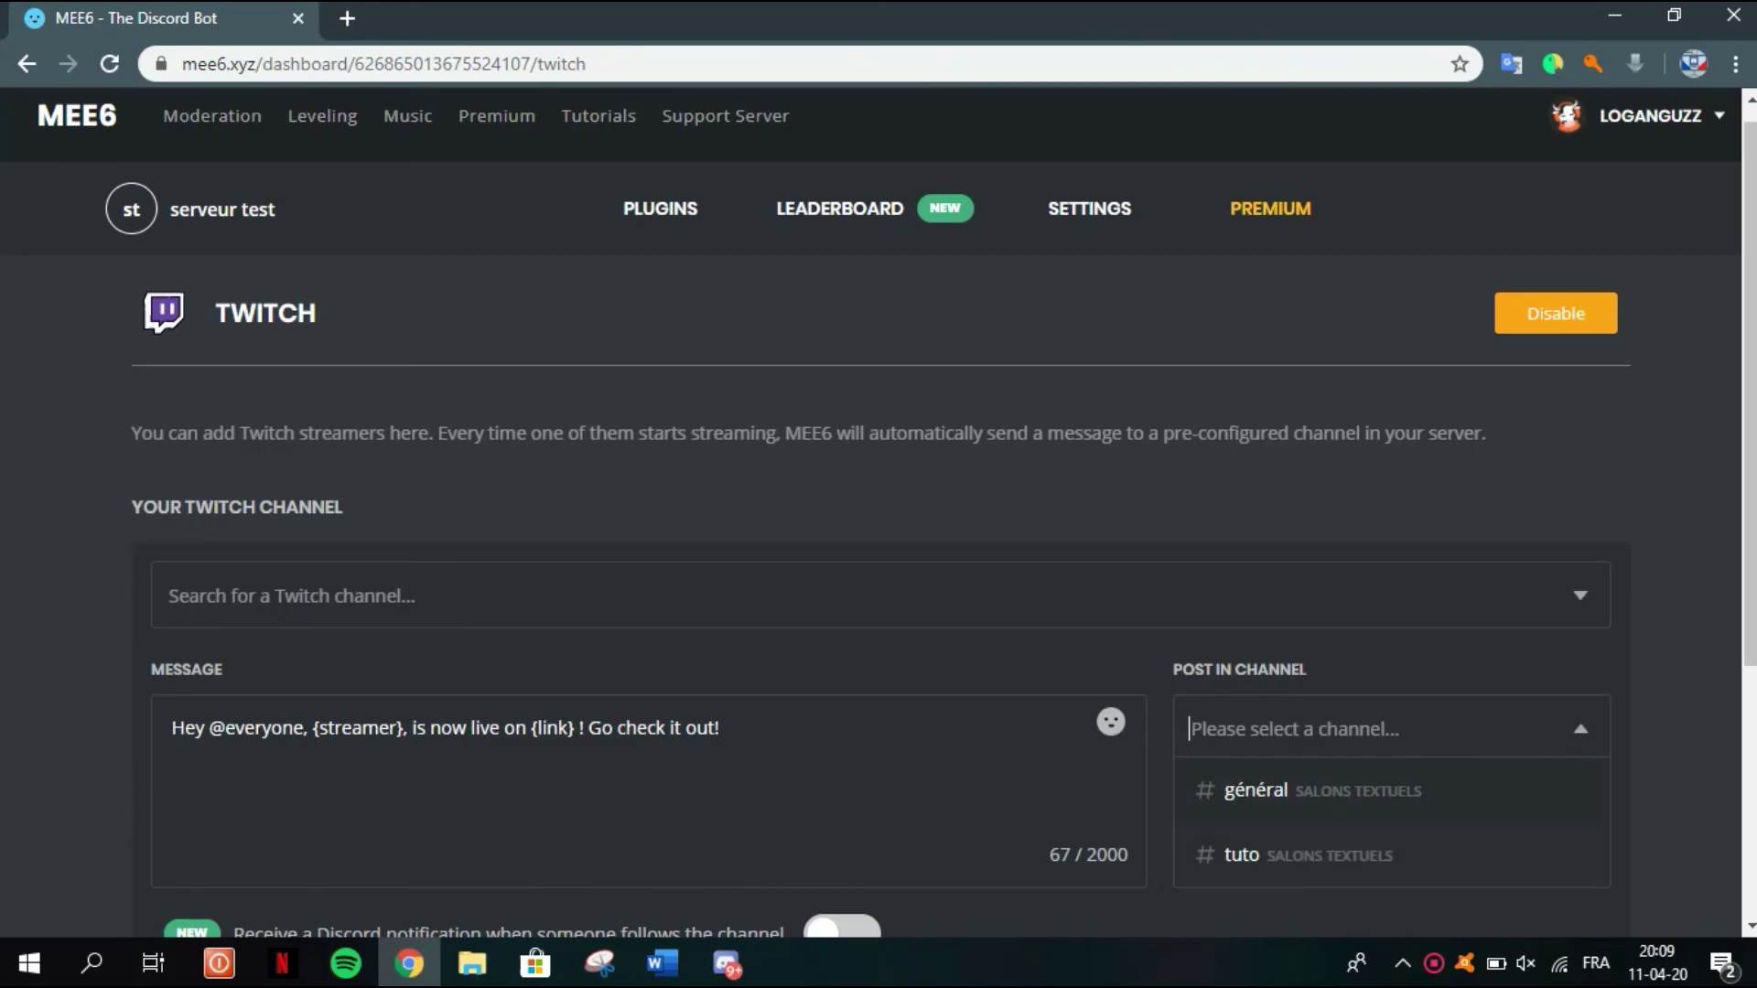
Enable the Mixer plugin from the plugin overview and review its notification settings
click(660, 208)
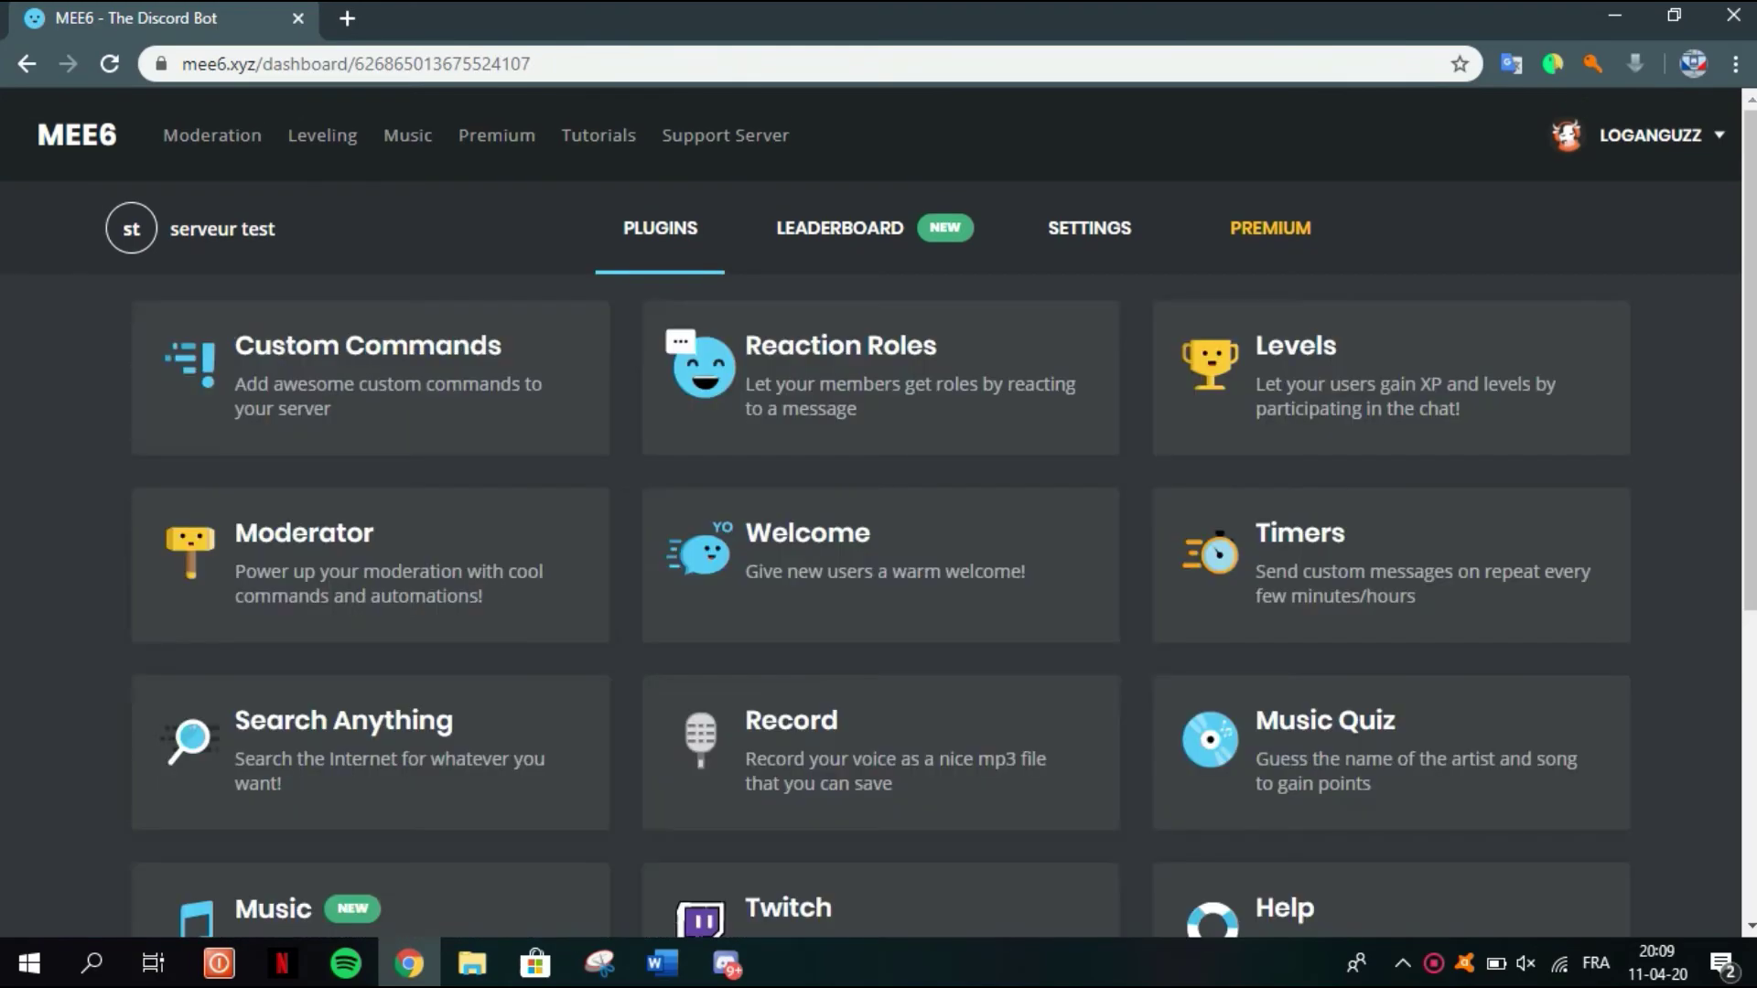
scroll(879, 512, down, 5)
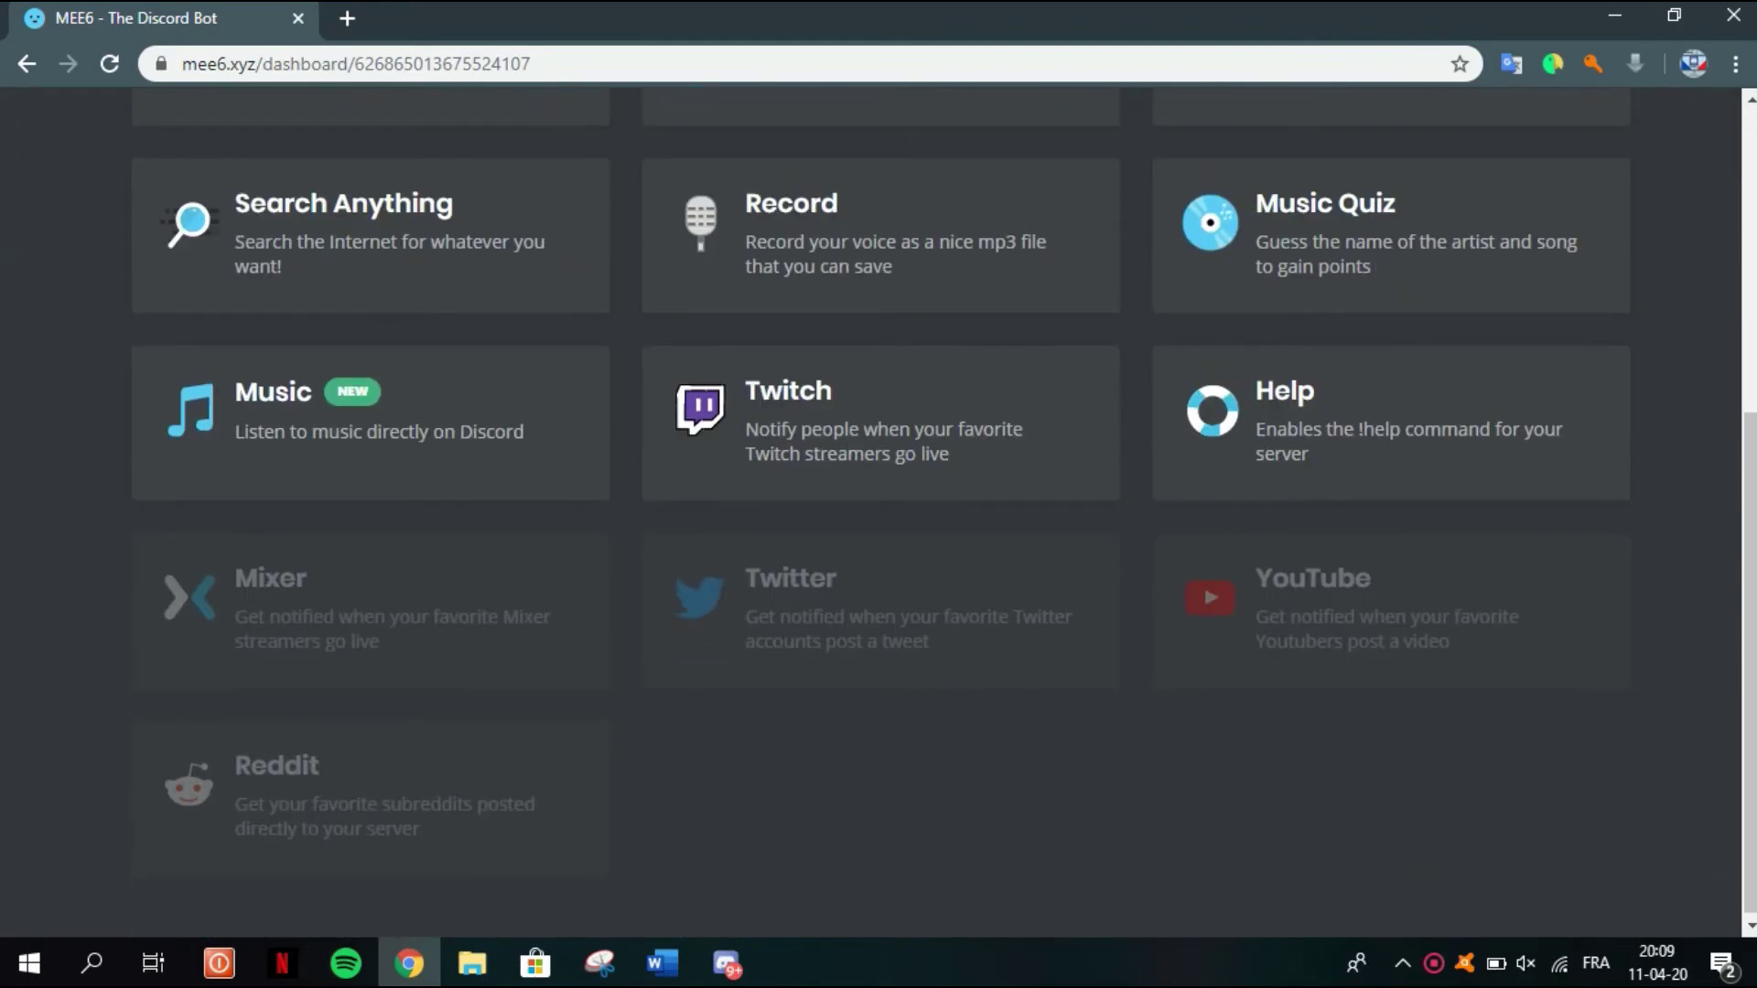
click(366, 609)
click(1178, 556)
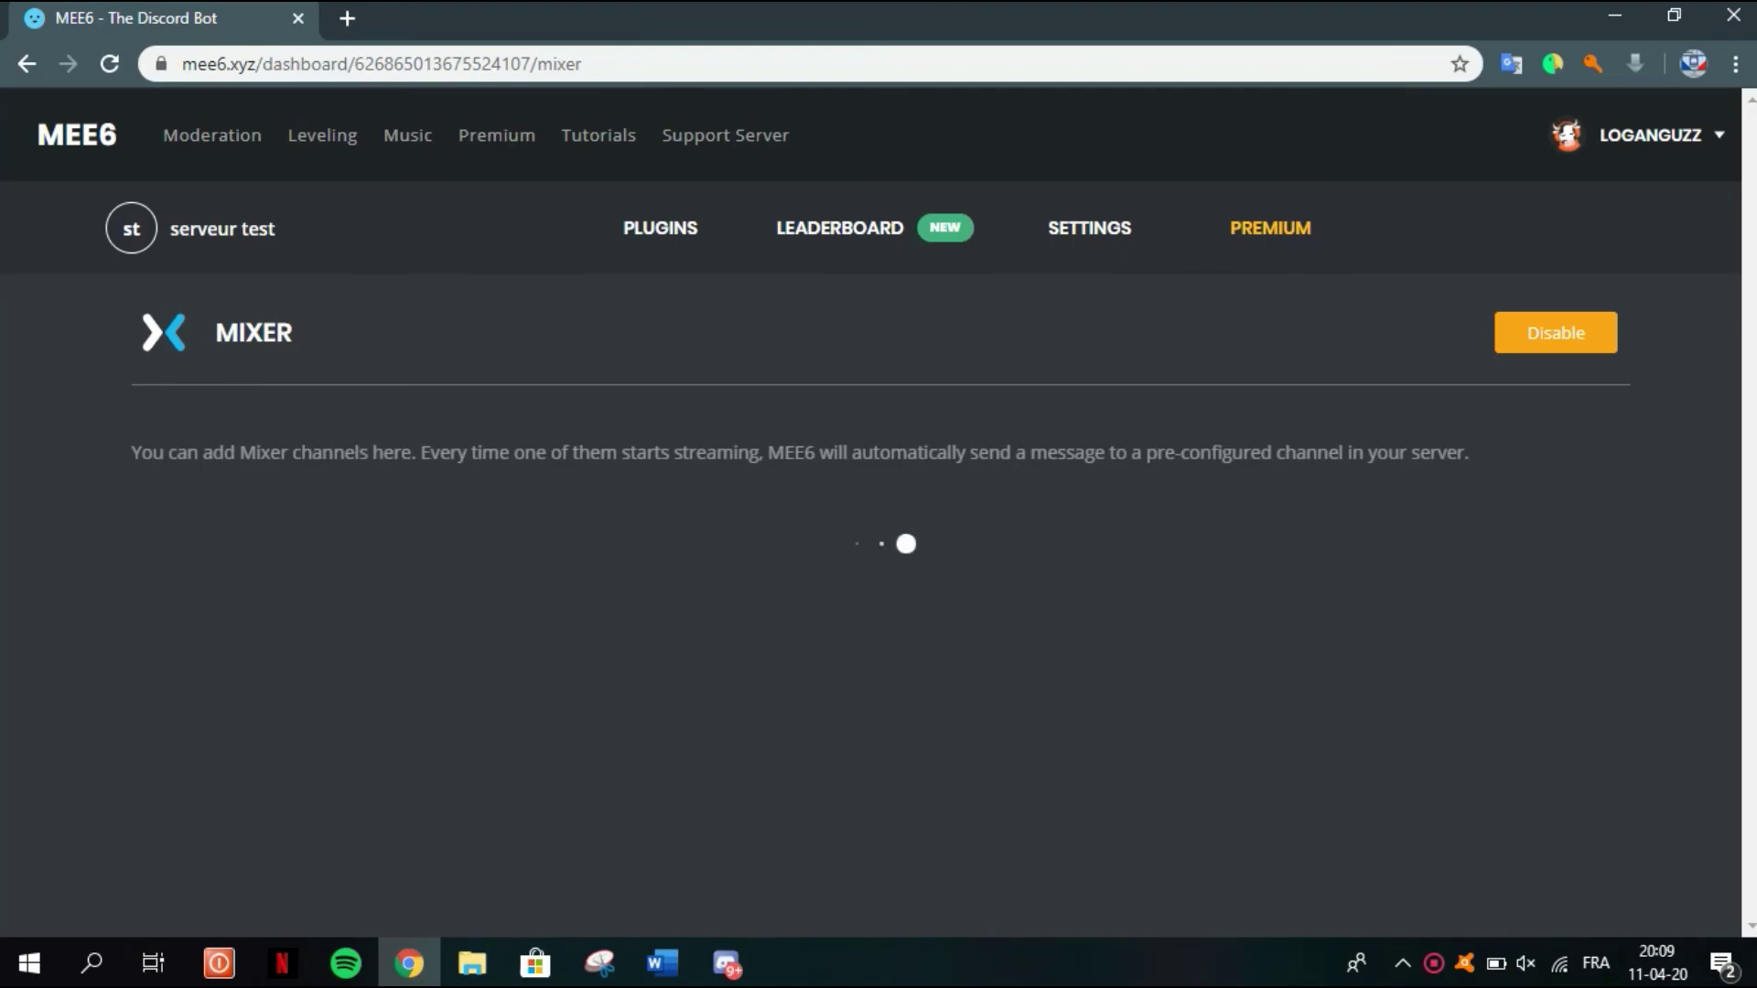
scroll(879, 513, down, 4)
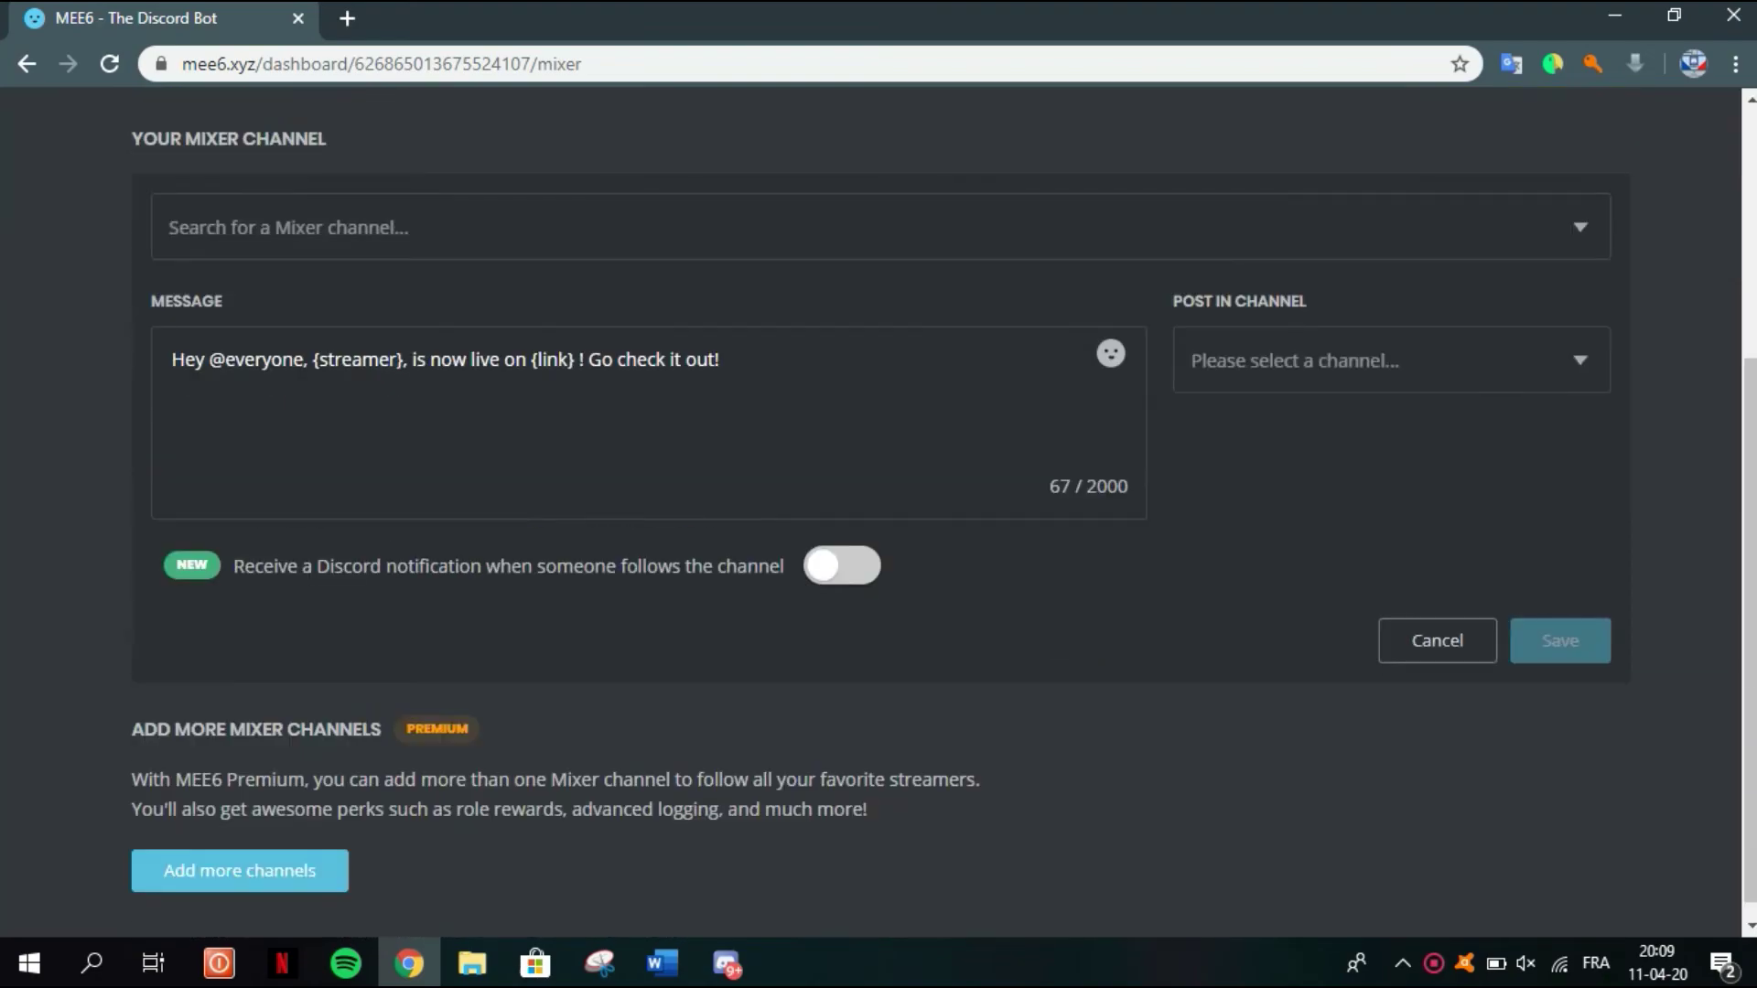
scroll(879, 513, up, 4)
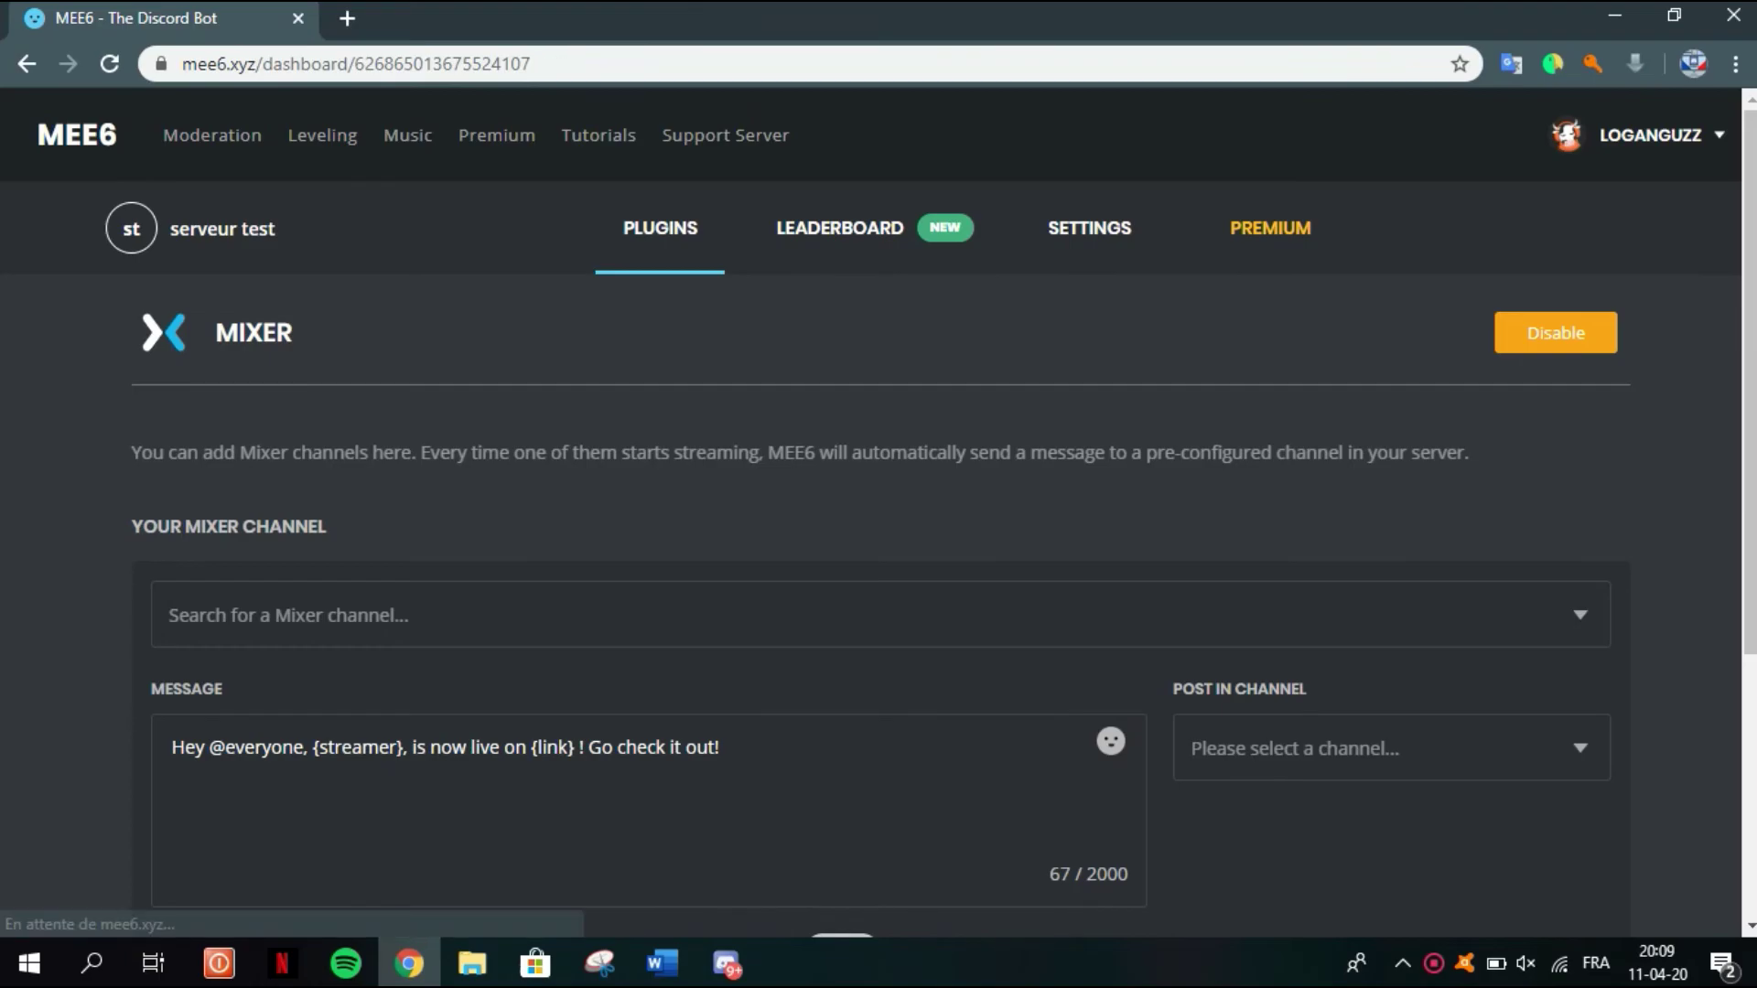
Enable the Reddit plugin and look over the server's full plugin overview
scroll(879, 512, down, 6)
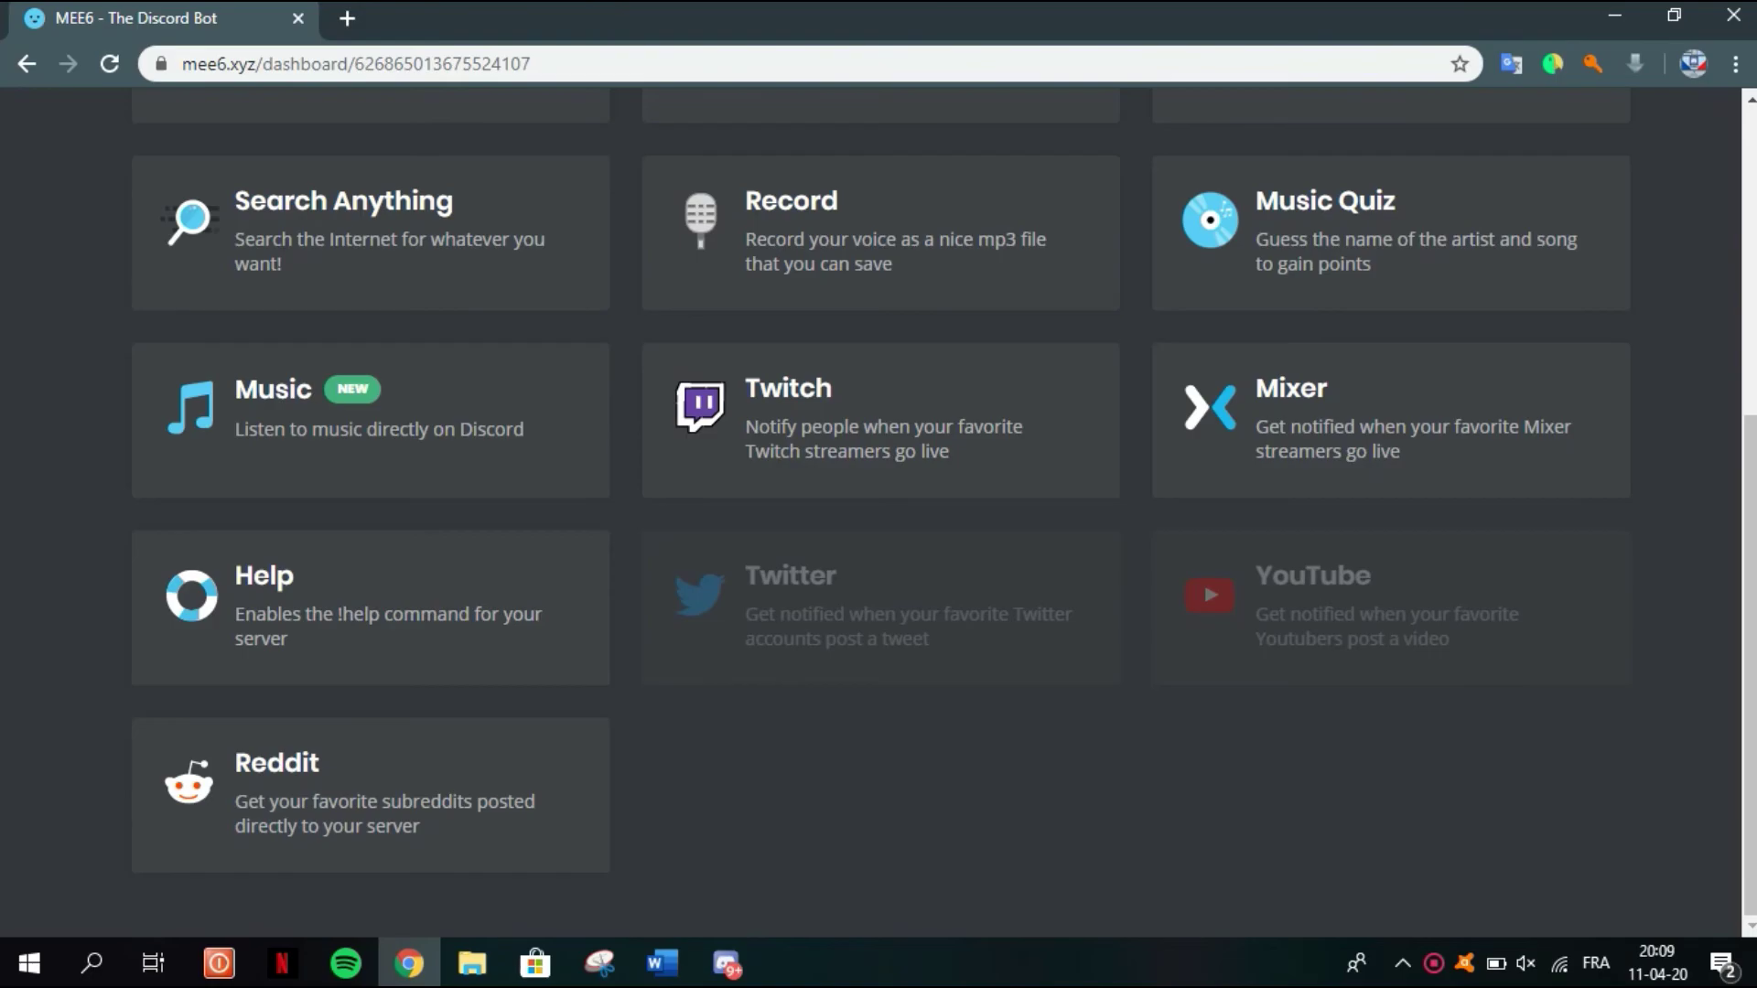
scroll(878, 512, up, 4)
scroll(878, 512, down, 4)
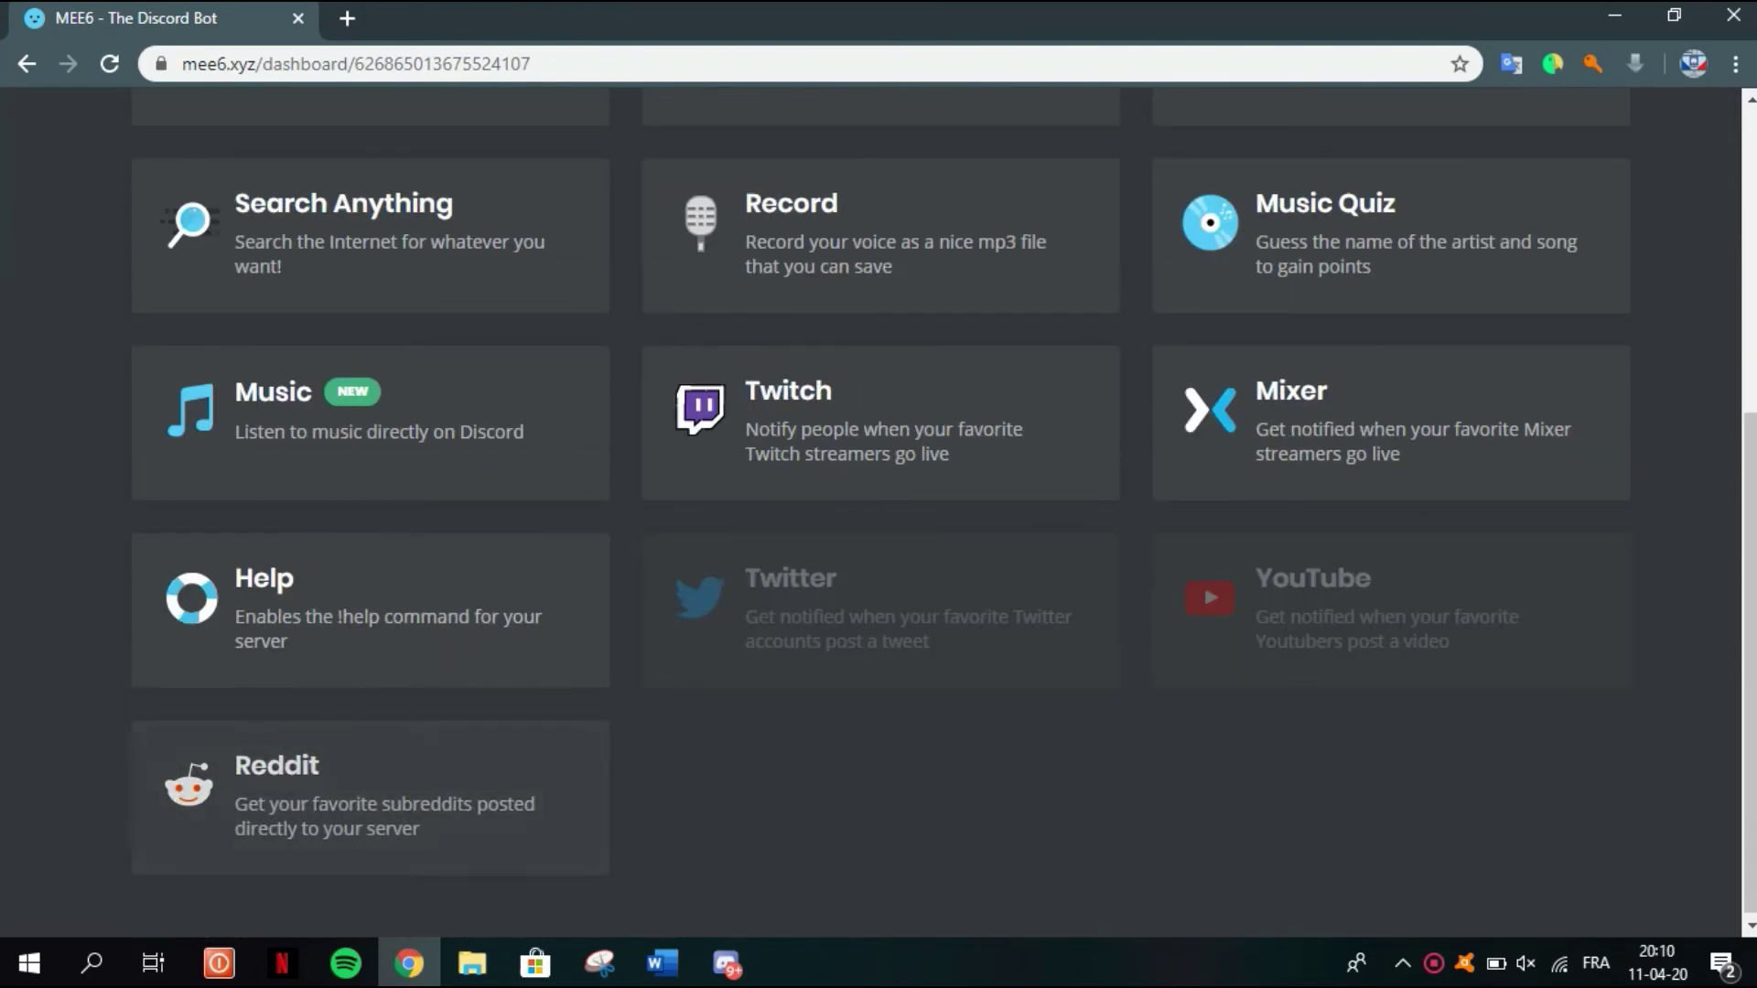
scroll(879, 512, up, 6)
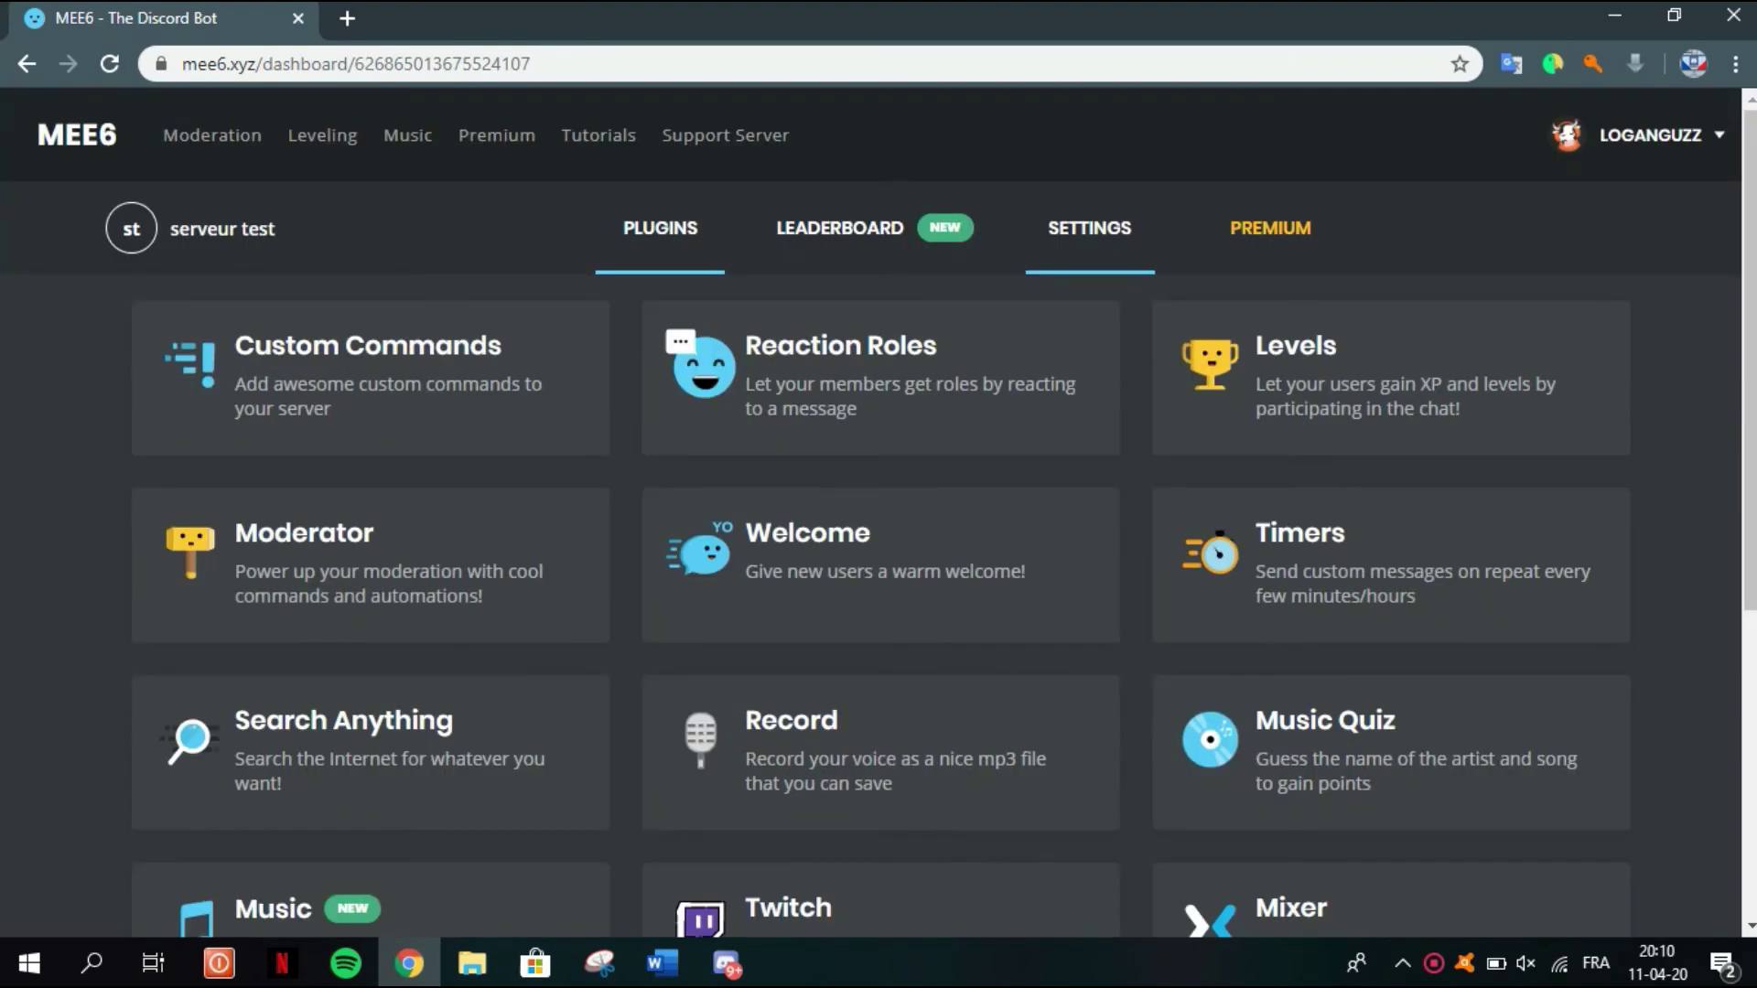
Open the server's MEE6 Premium page and review the pricing plans, premium perks and frequently asked questions
click(1271, 228)
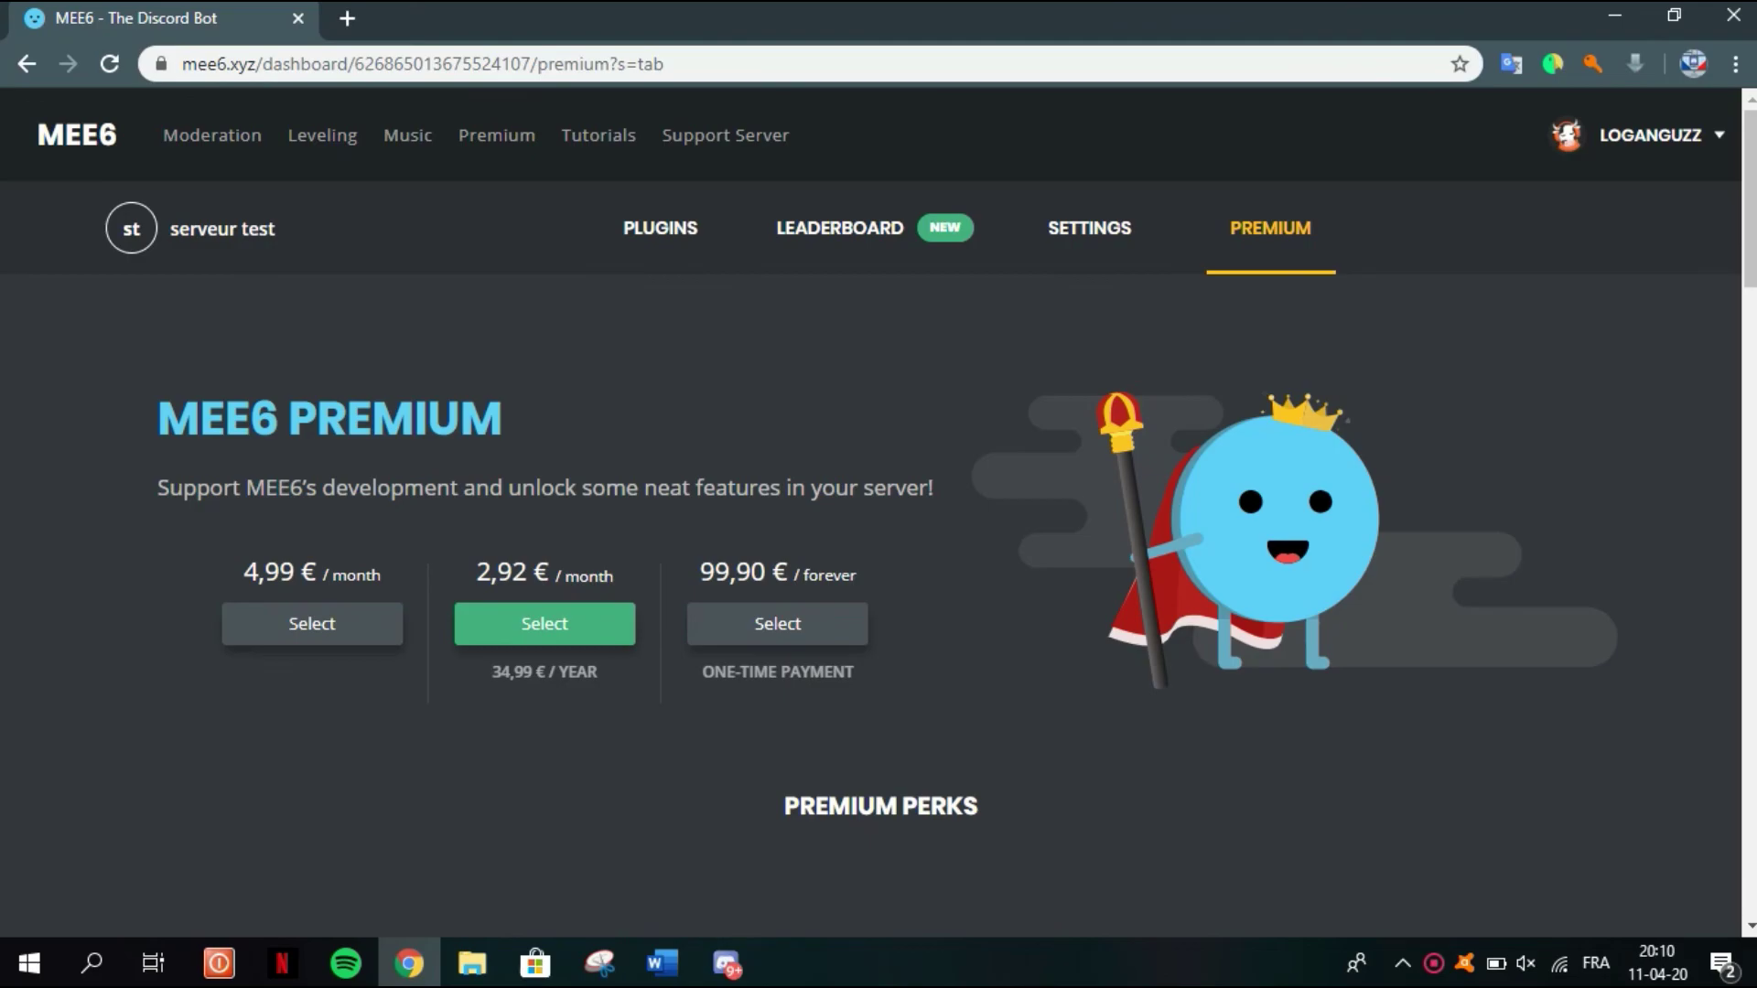
scroll(879, 513, down, 7)
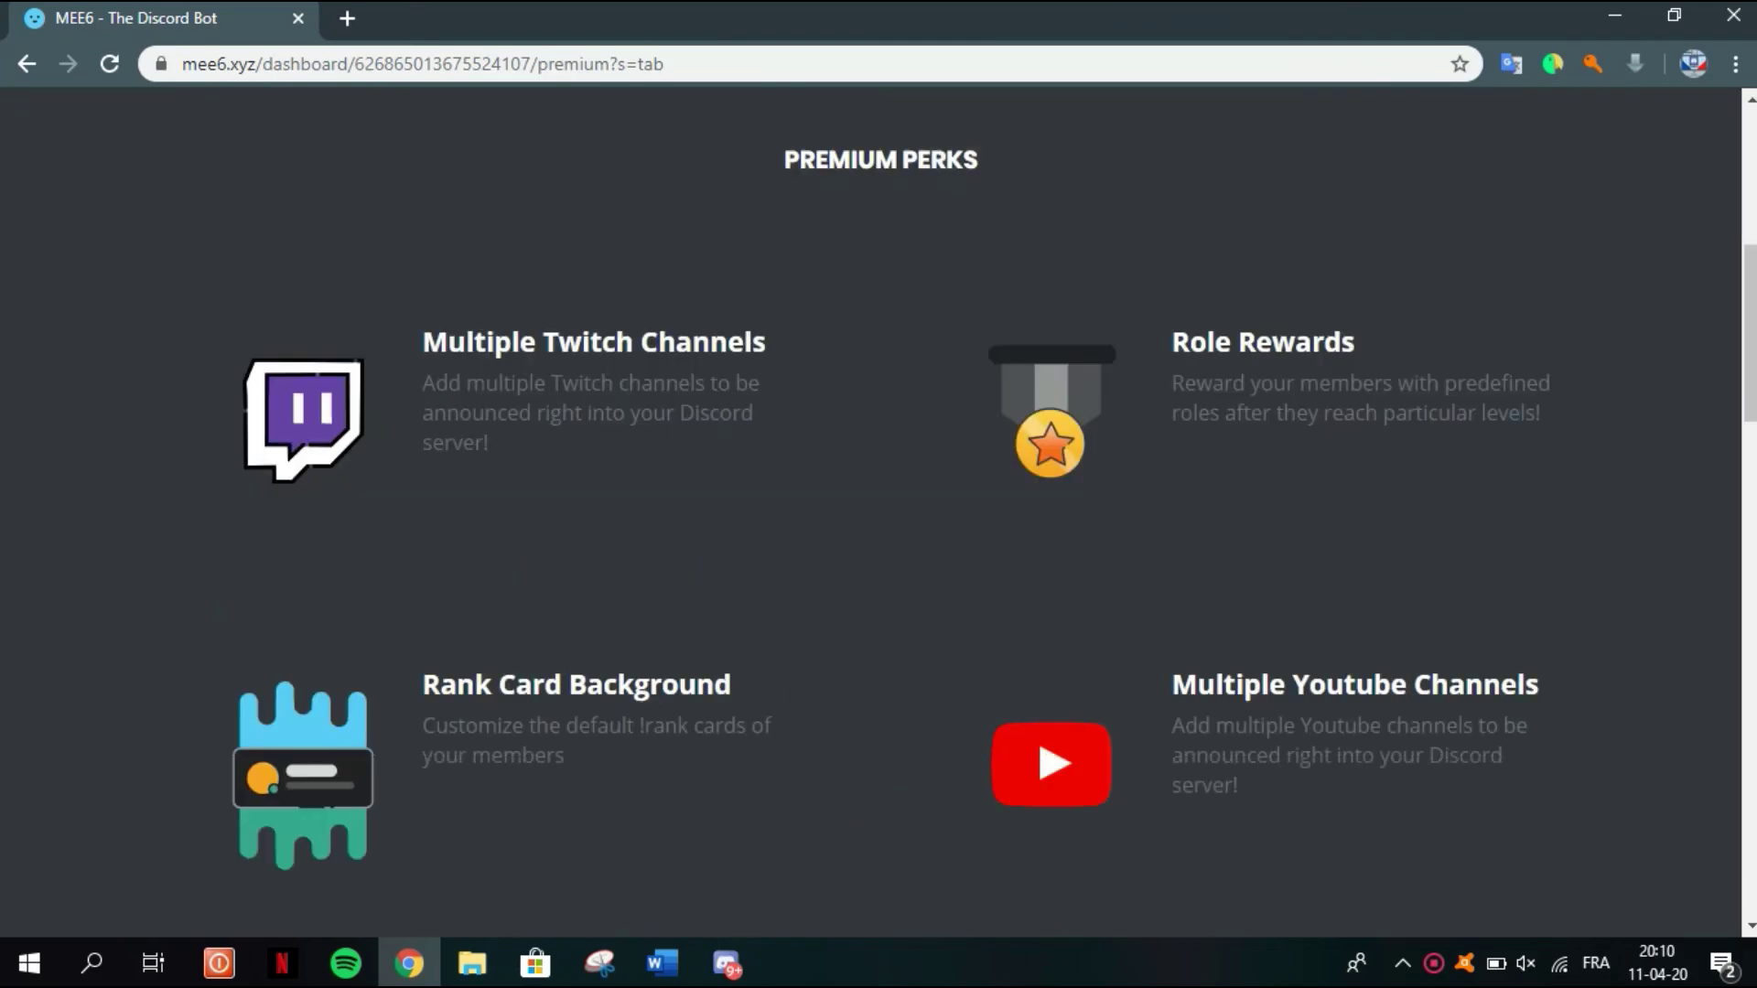
scroll(878, 513, down, 6)
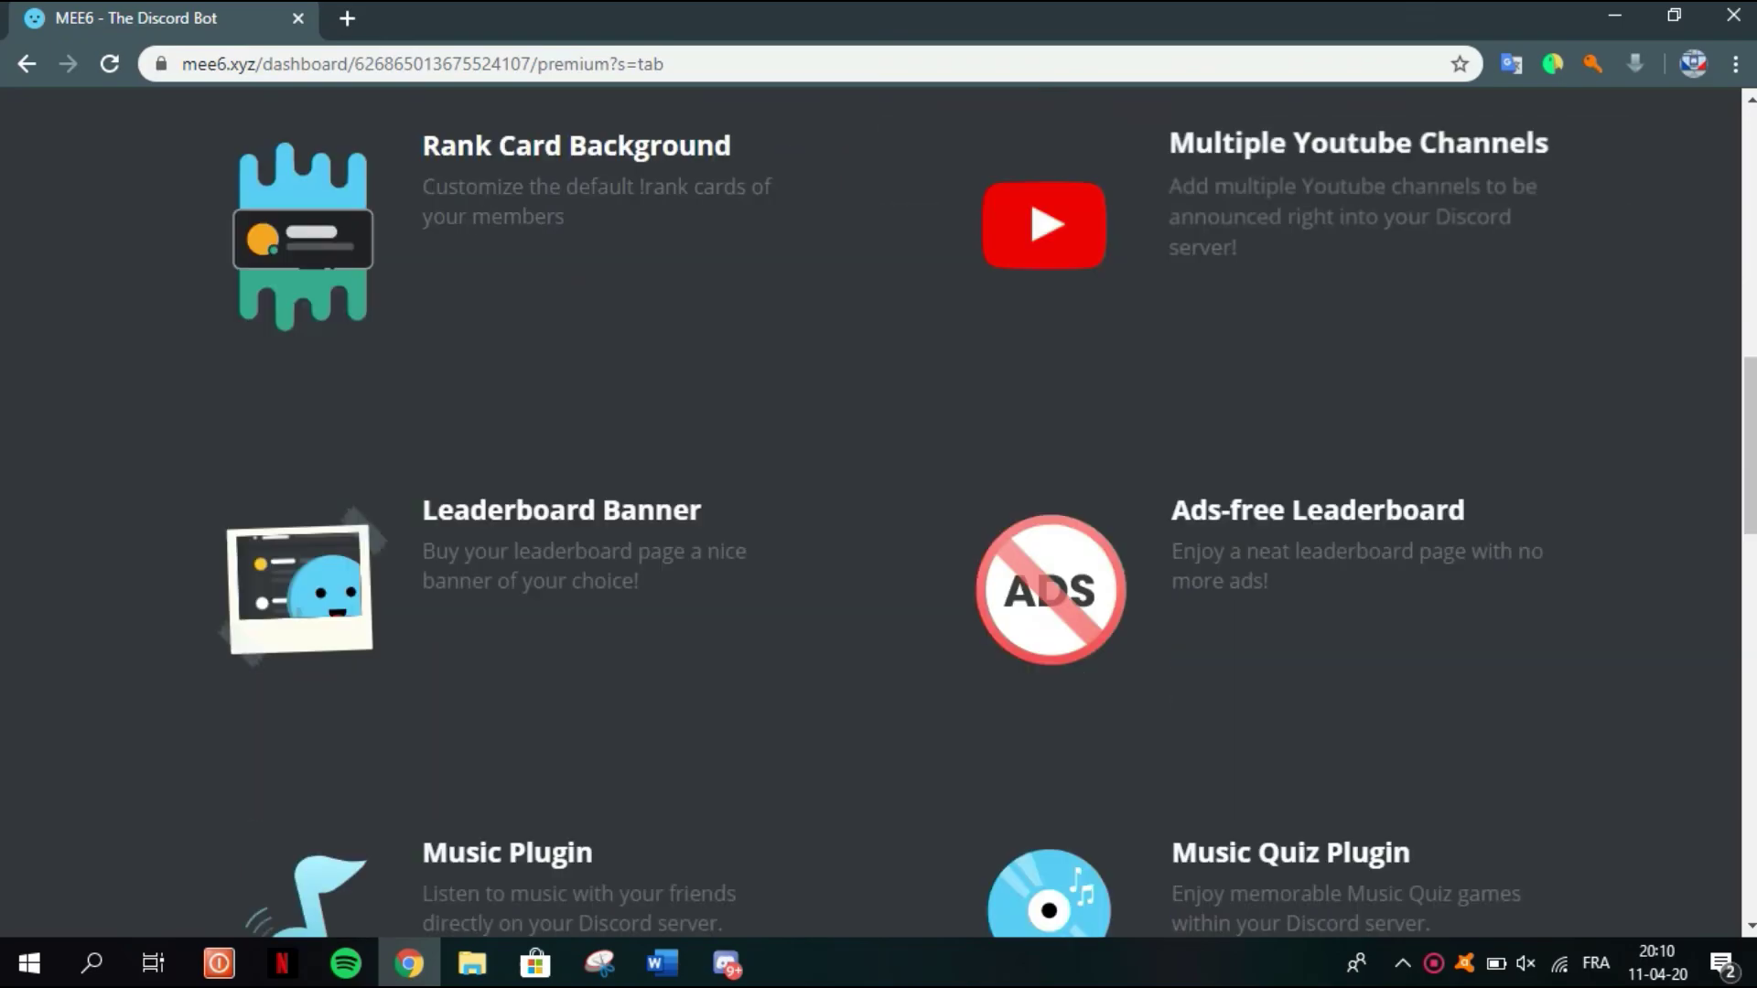
scroll(879, 512, down, 7)
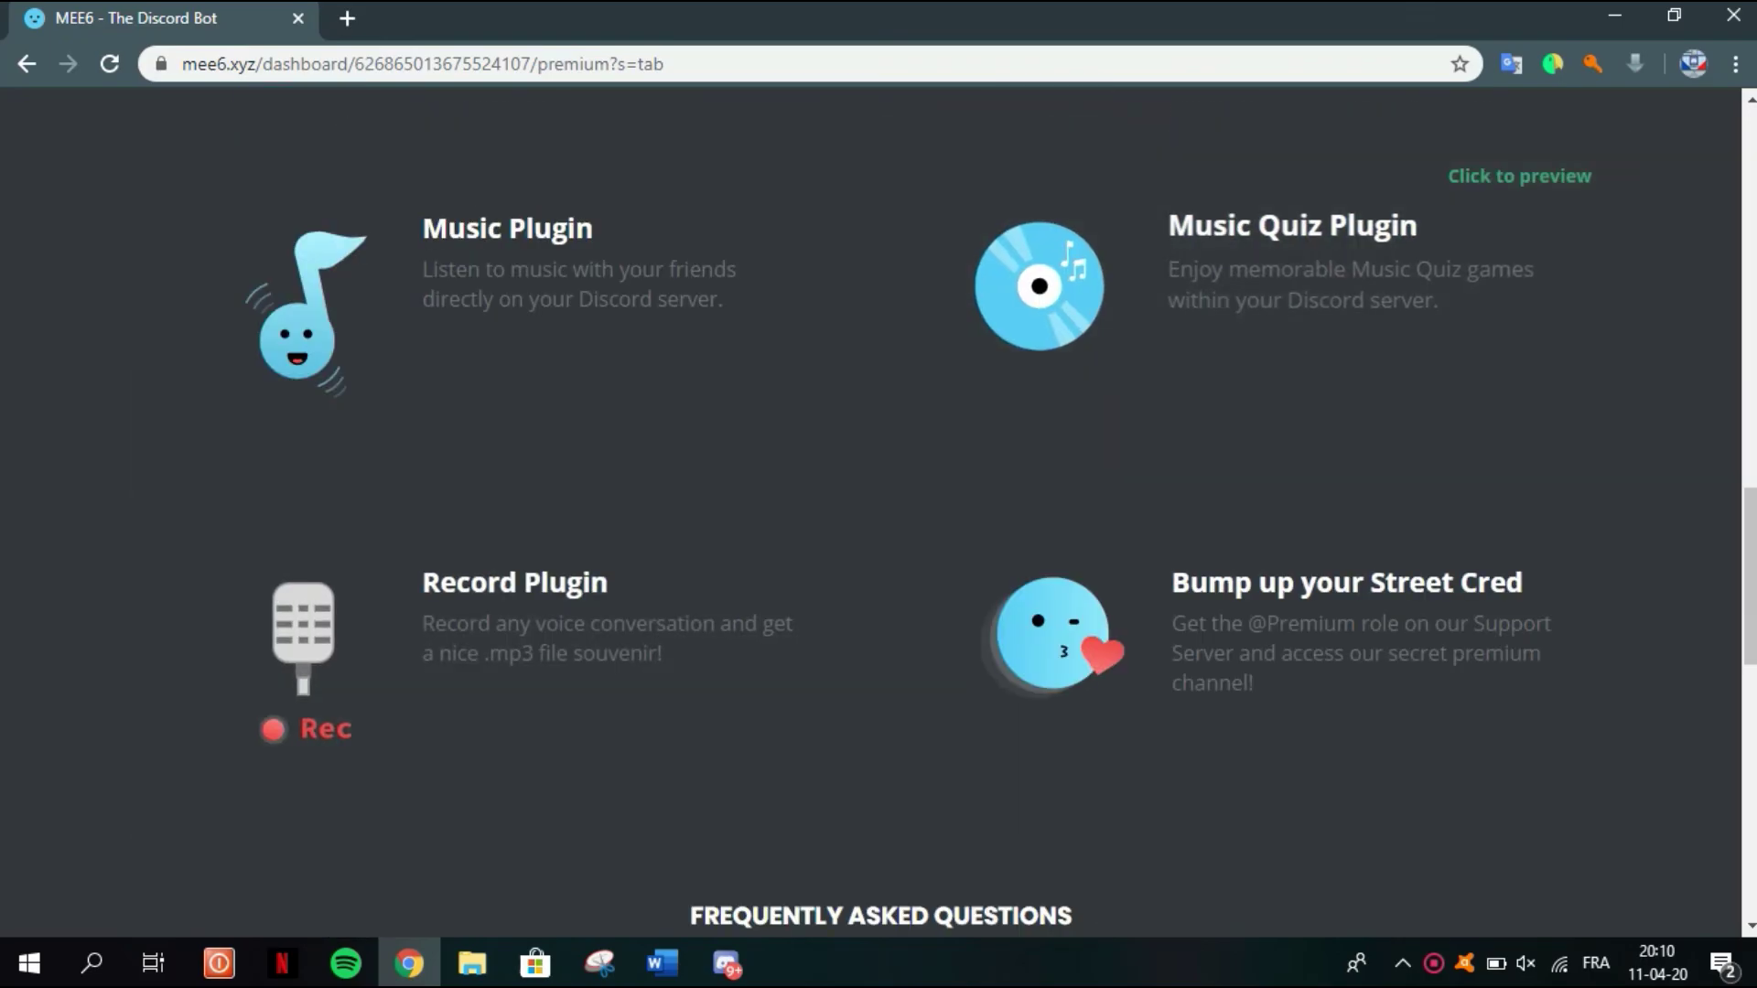
scroll(878, 513, down, 6)
scroll(879, 369, down, 3)
scroll(879, 369, up, 20)
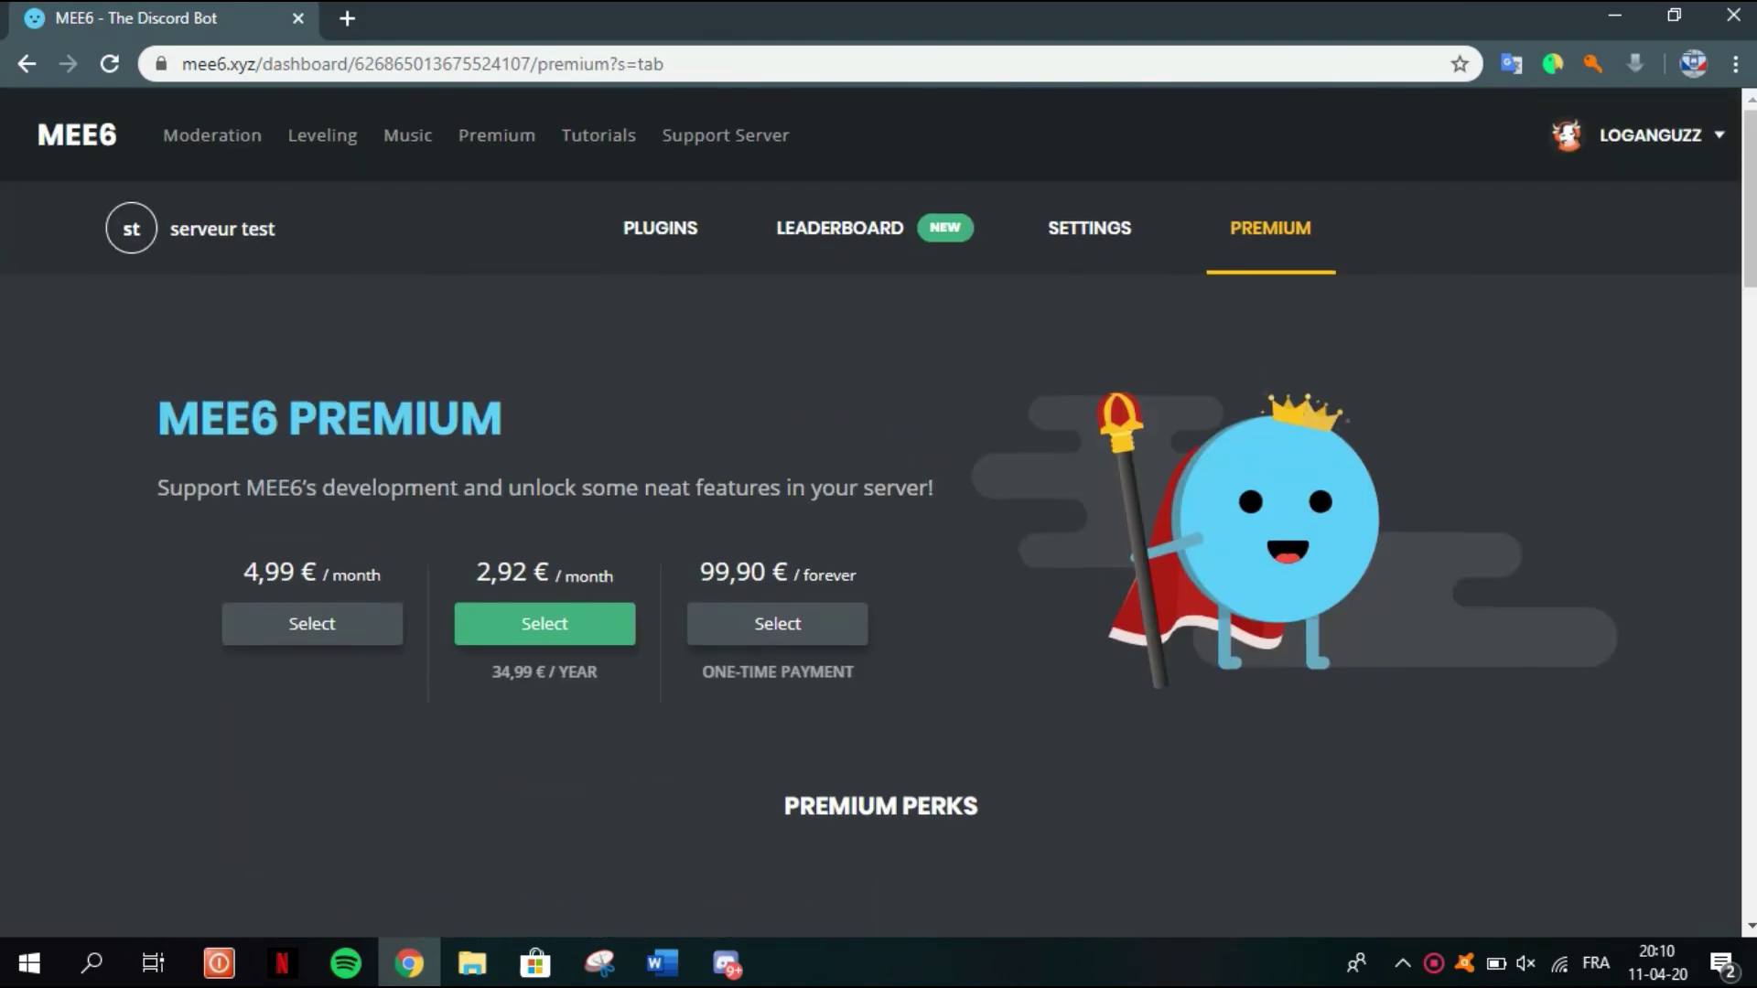